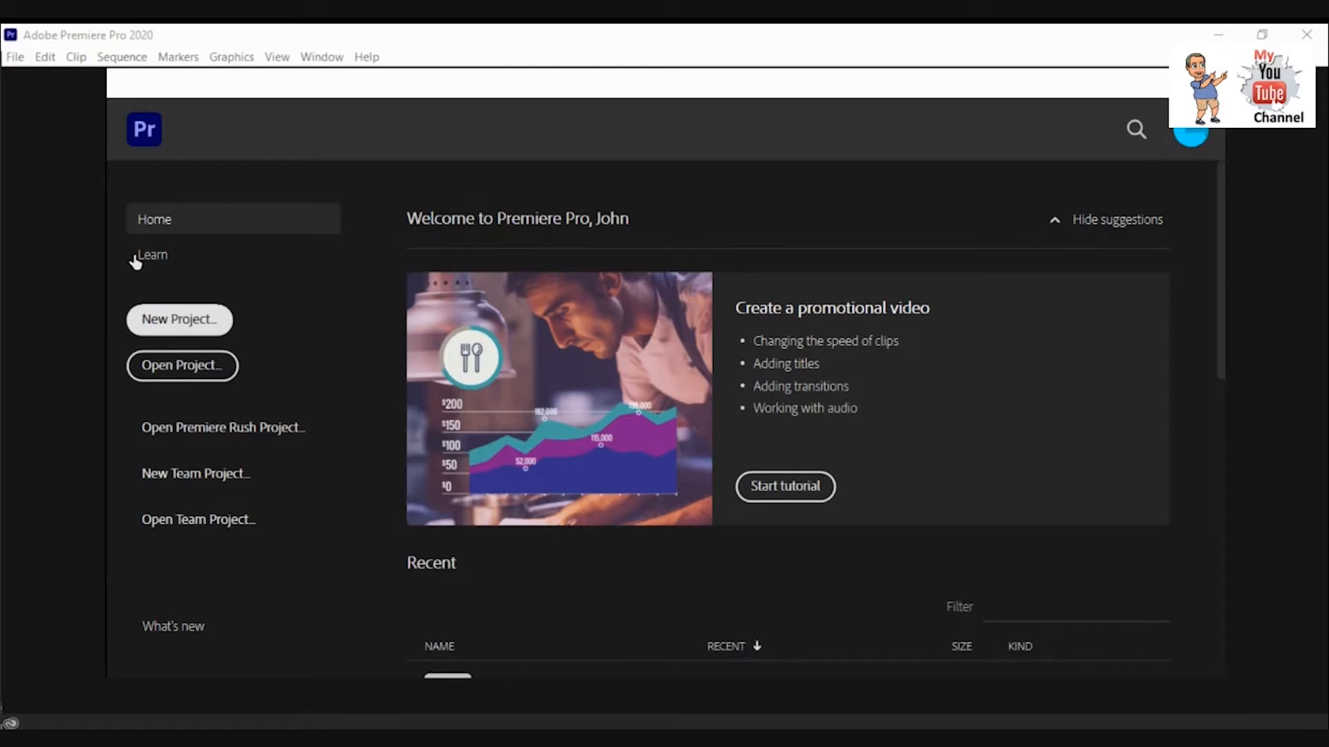
# Start a new project named Marfy Slideshow Project.
pyautogui.click(171, 320)
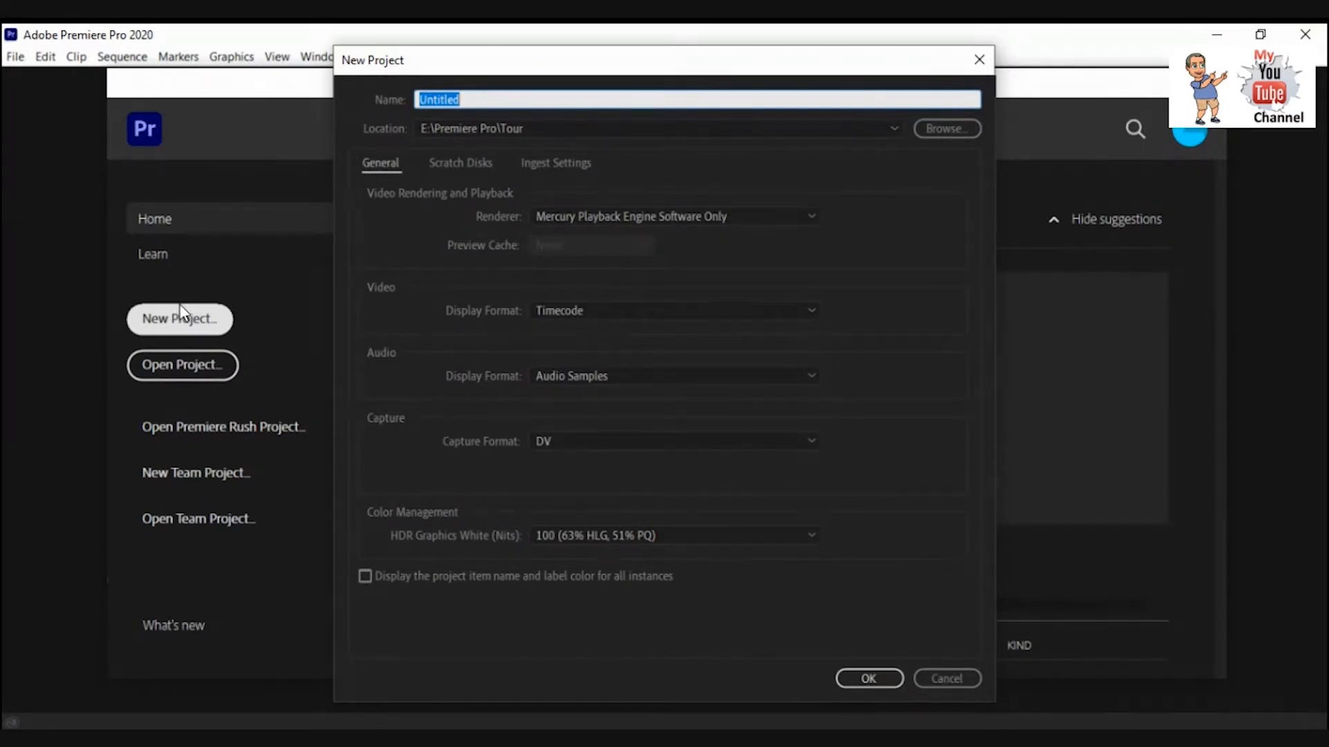
pyautogui.write('Marfy Slideshow P')
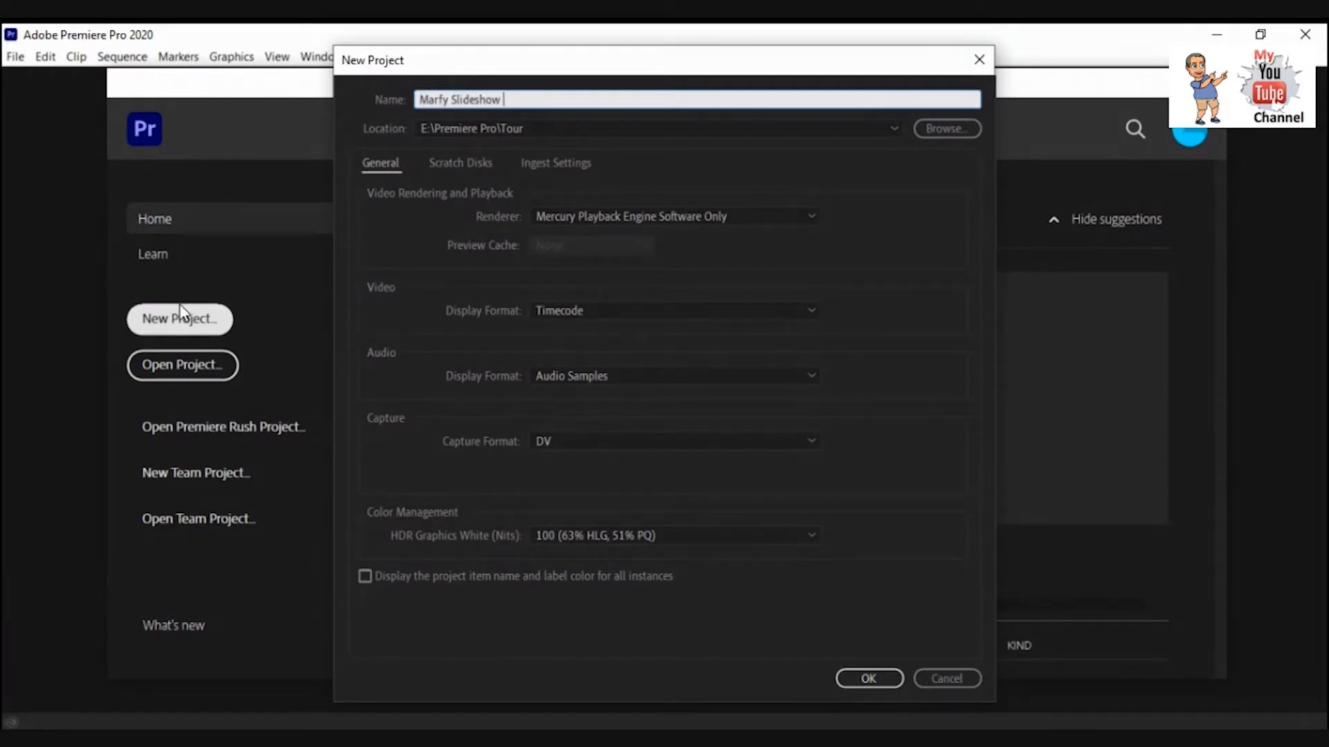
pyautogui.write('roject')
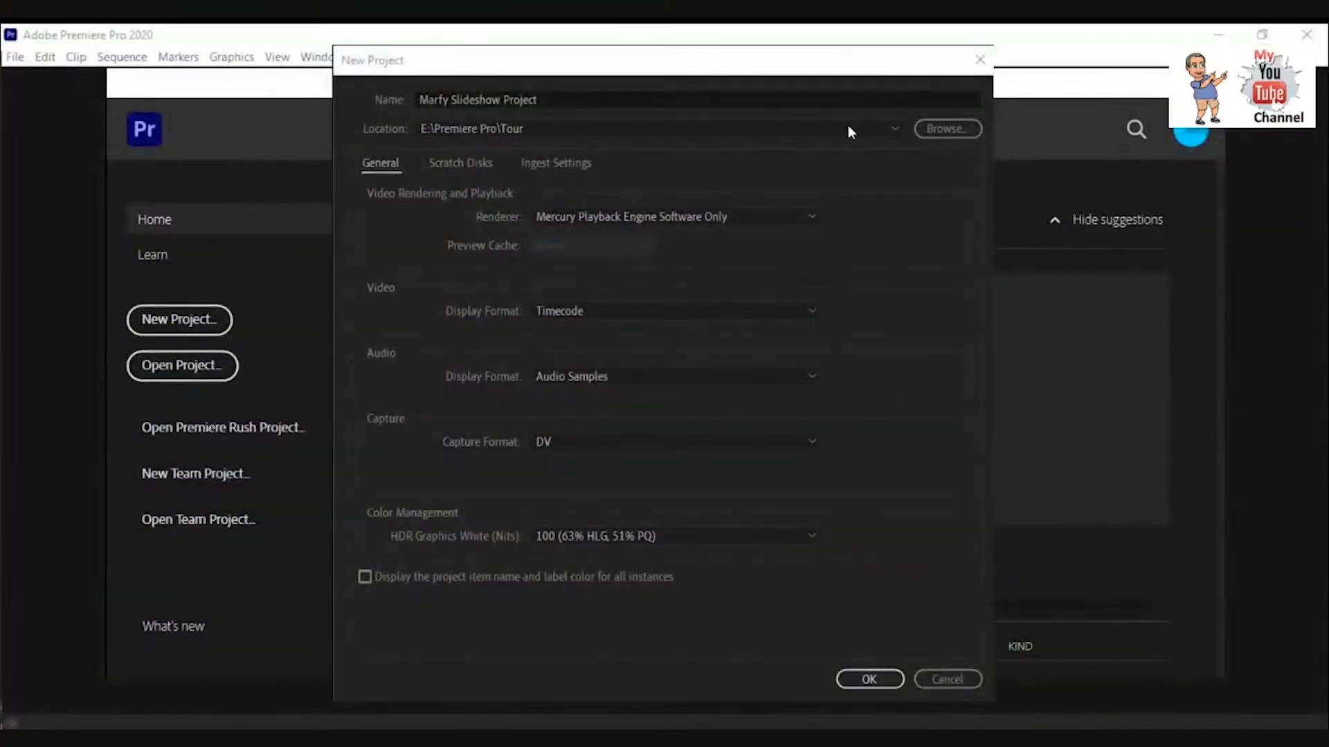
# Create a new folder named Slideshow Project inside the Premiere Pro folder and try to select it as the project location.
pyautogui.click(947, 129)
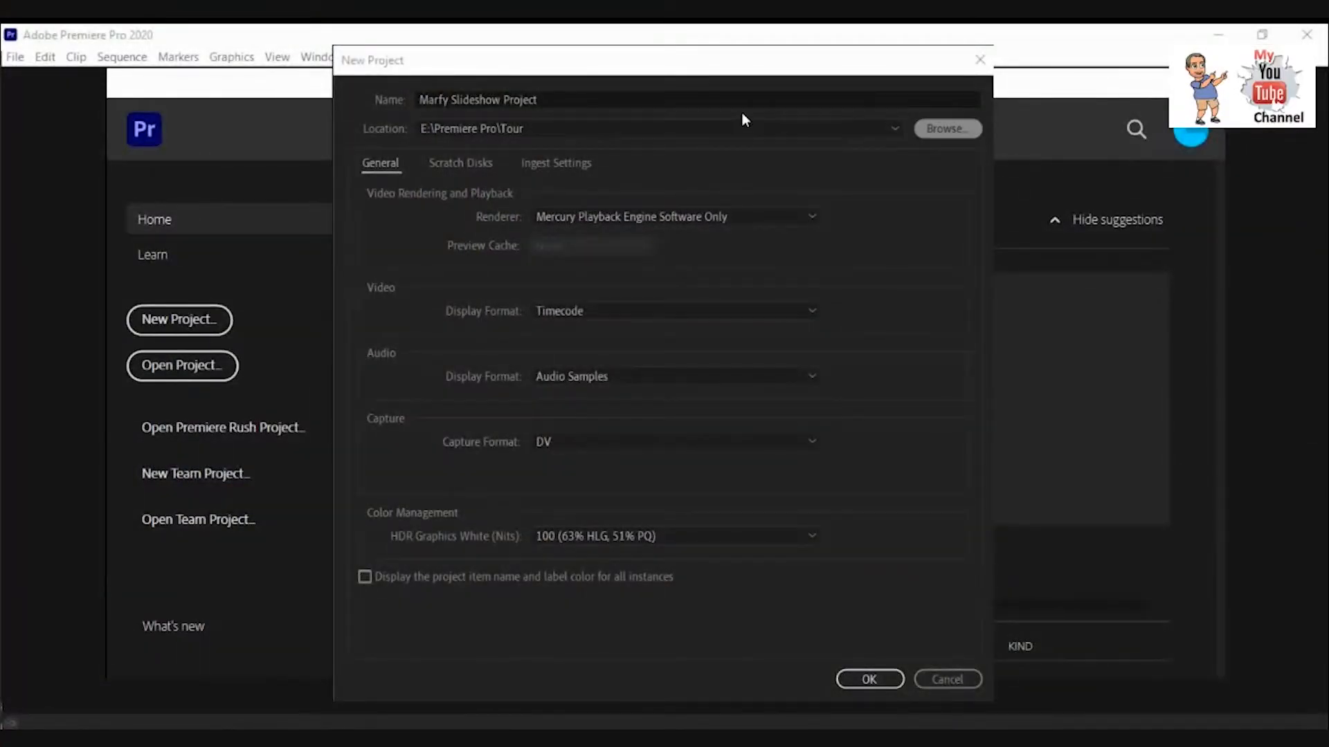
pyautogui.click(925, 129)
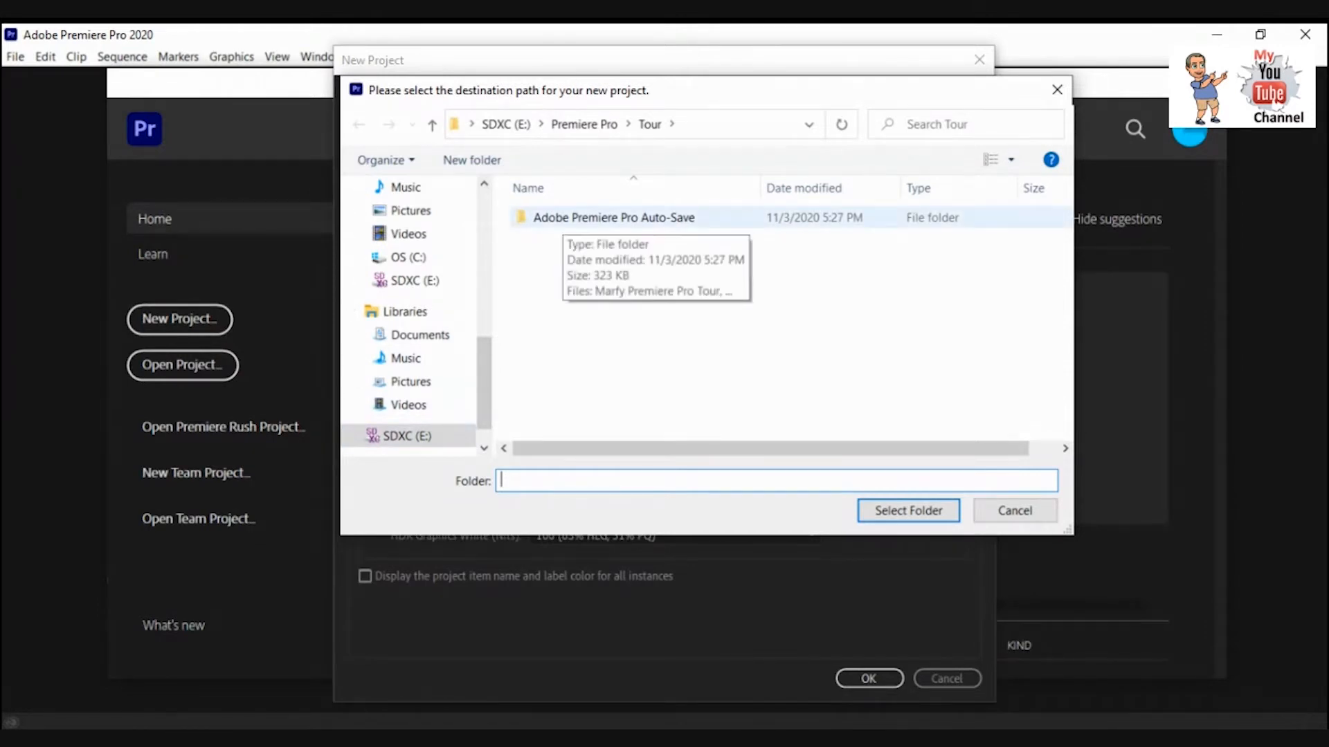
pyautogui.click(584, 124)
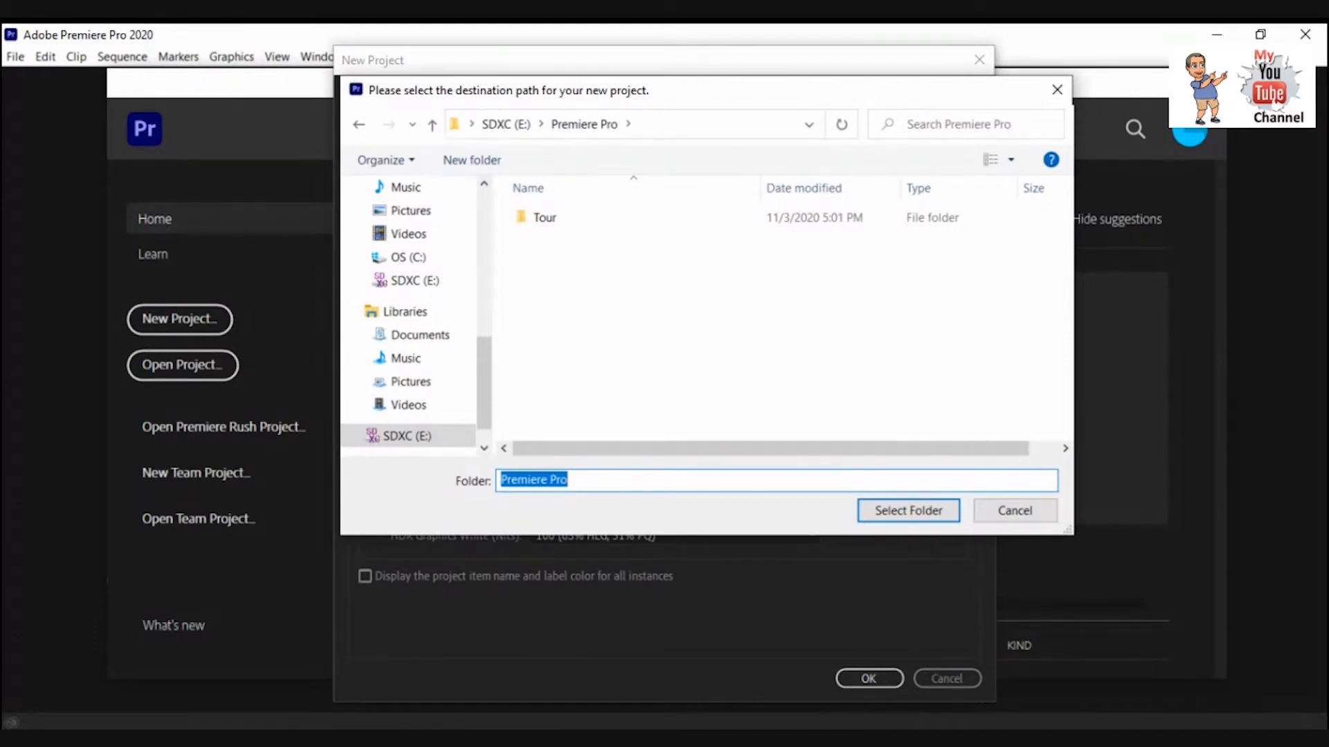
pyautogui.click(472, 160)
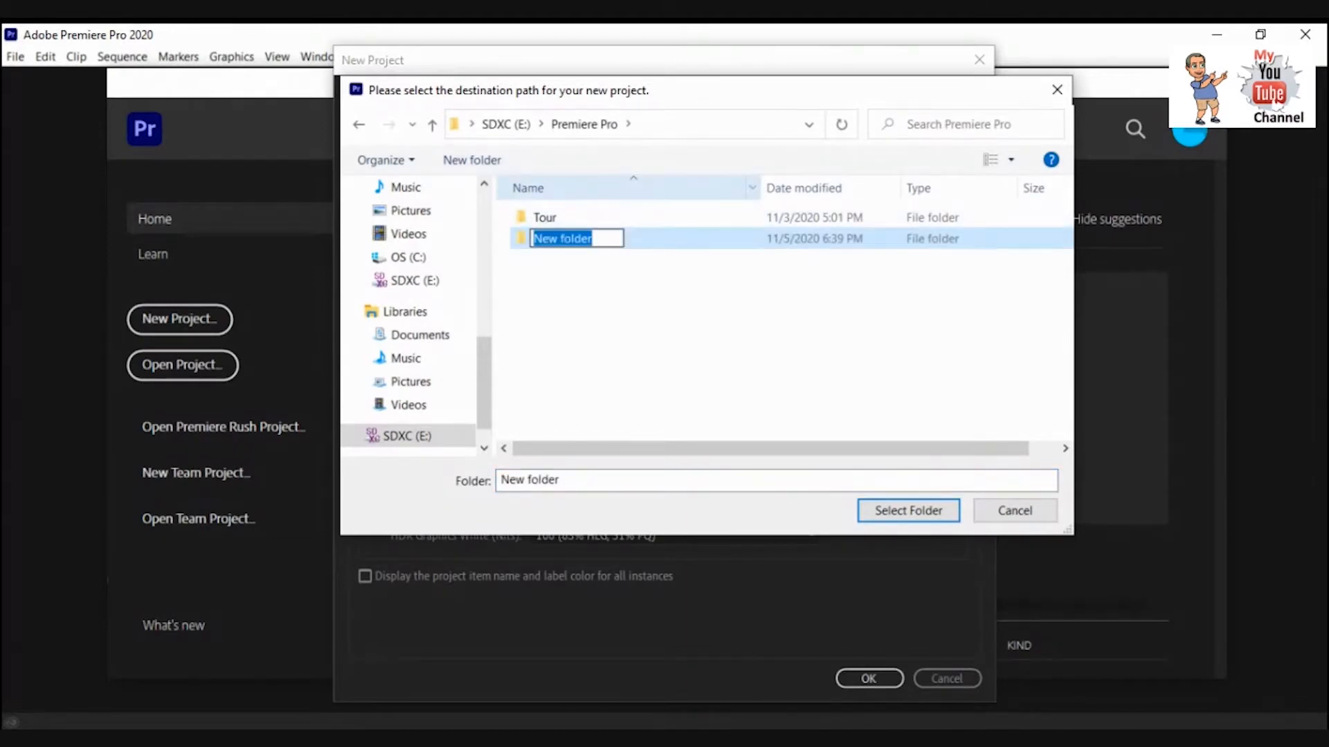
pyautogui.write('Slideshow Proj')
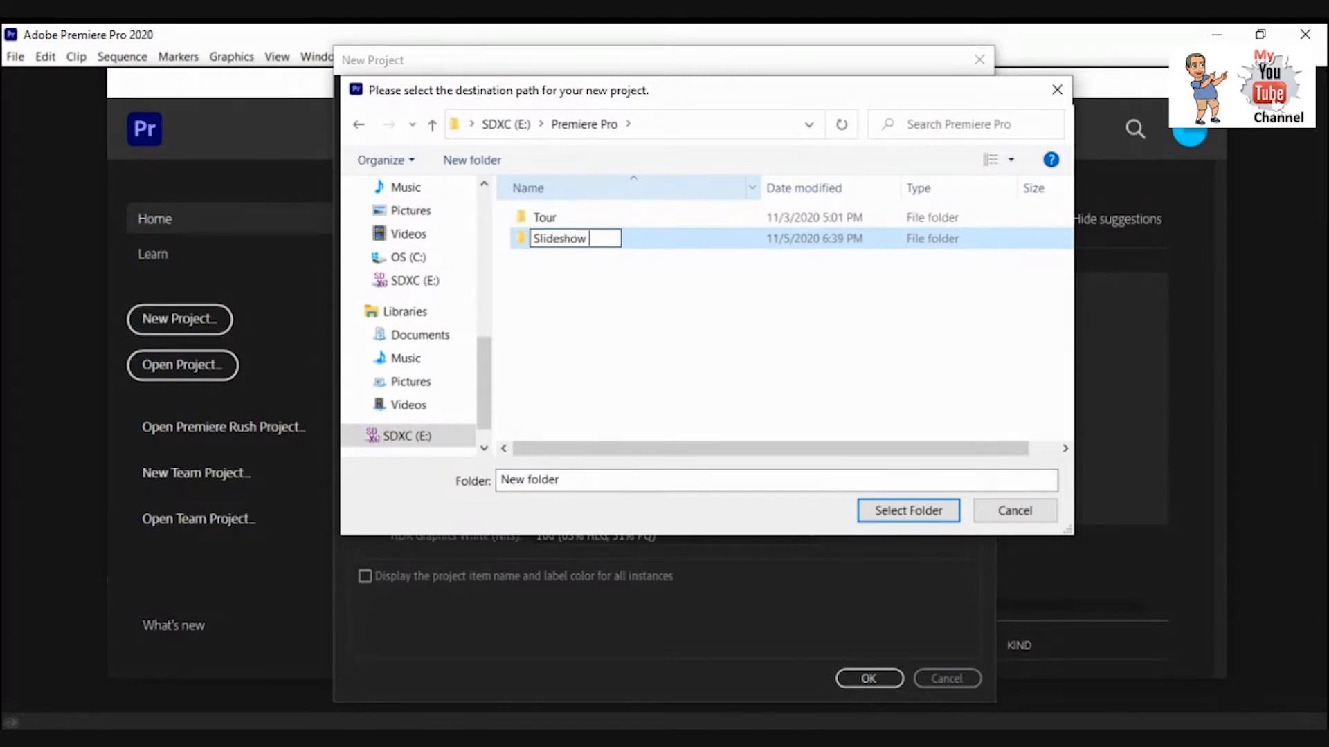
pyautogui.write('ect')
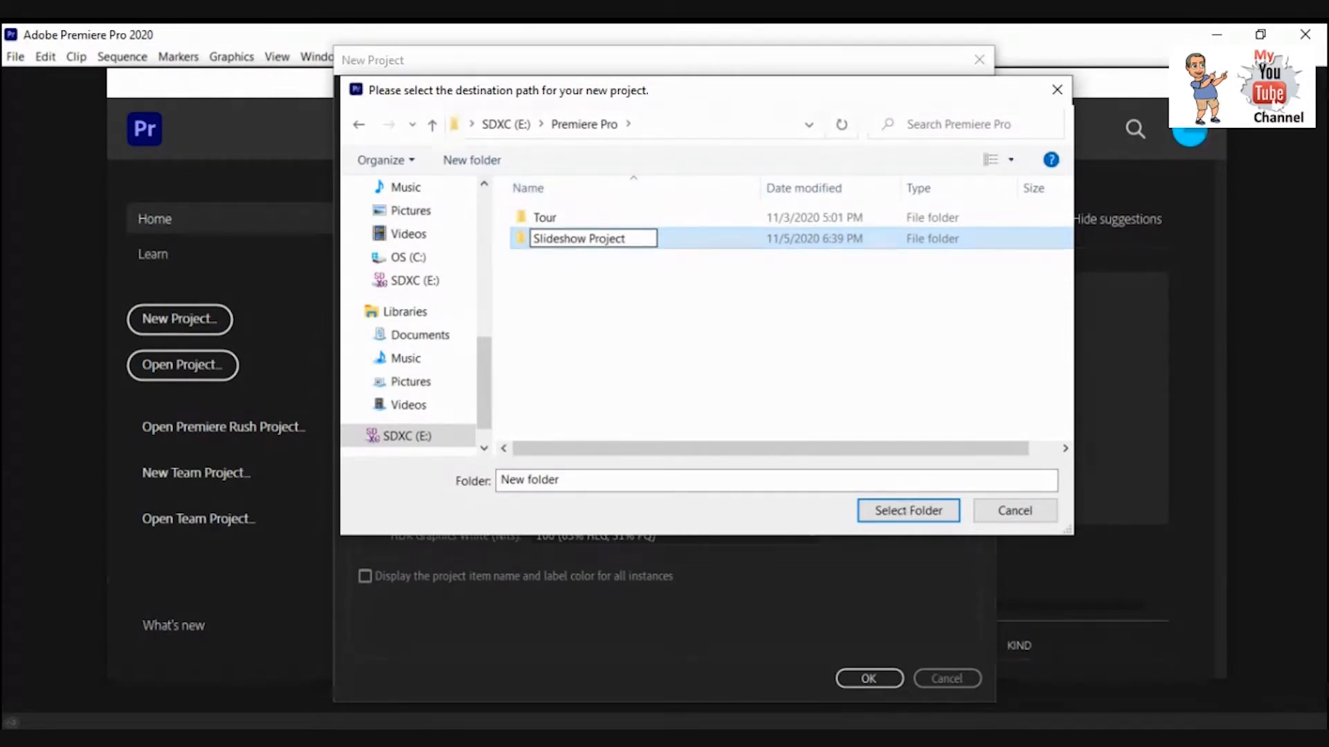
pyautogui.click(908, 511)
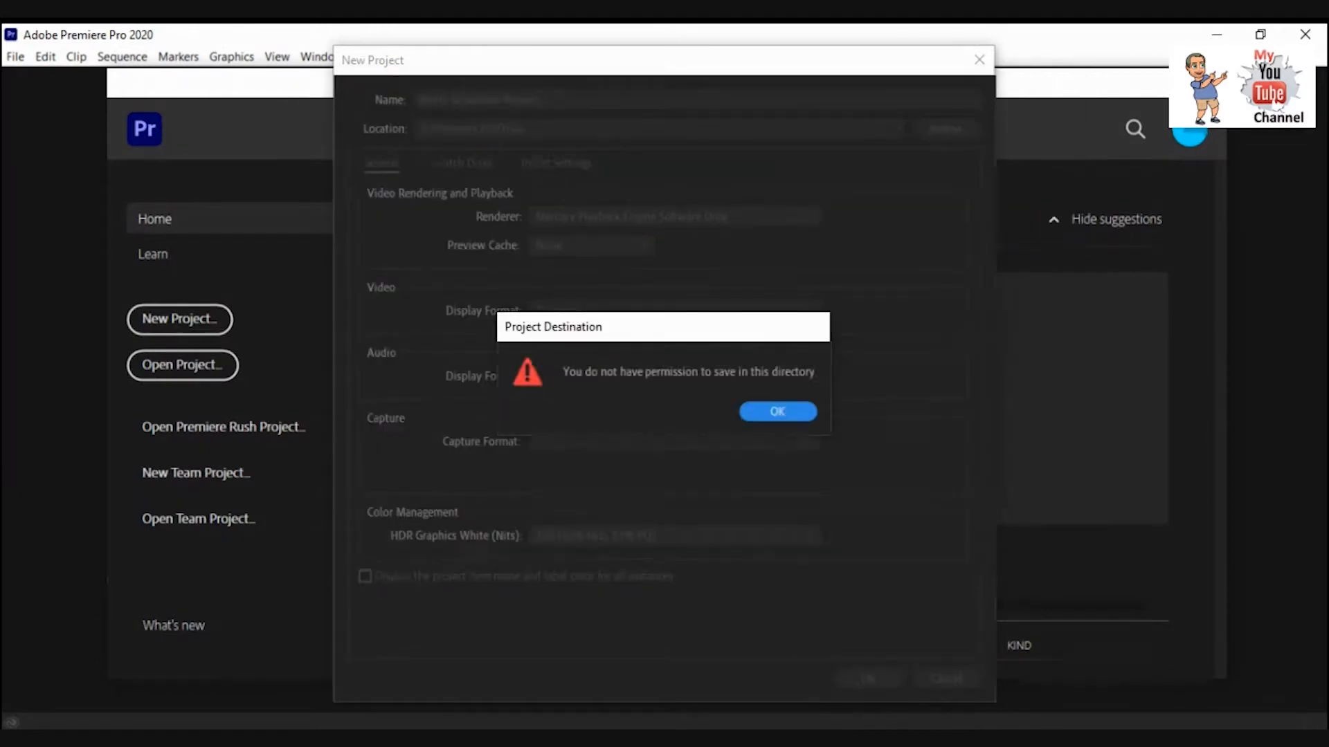
pyautogui.click(762, 413)
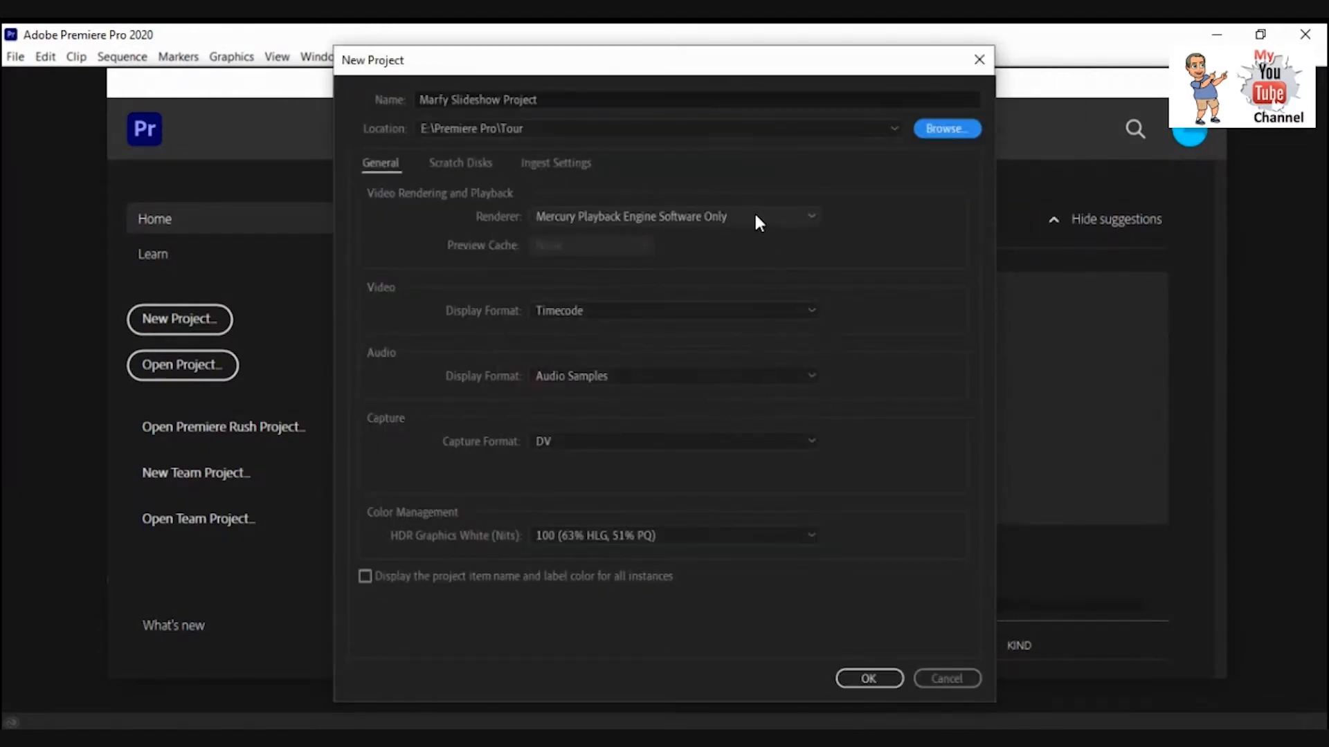
# Set the project location to the Slideshow Project folder inside Premiere Pro.
pyautogui.click(928, 130)
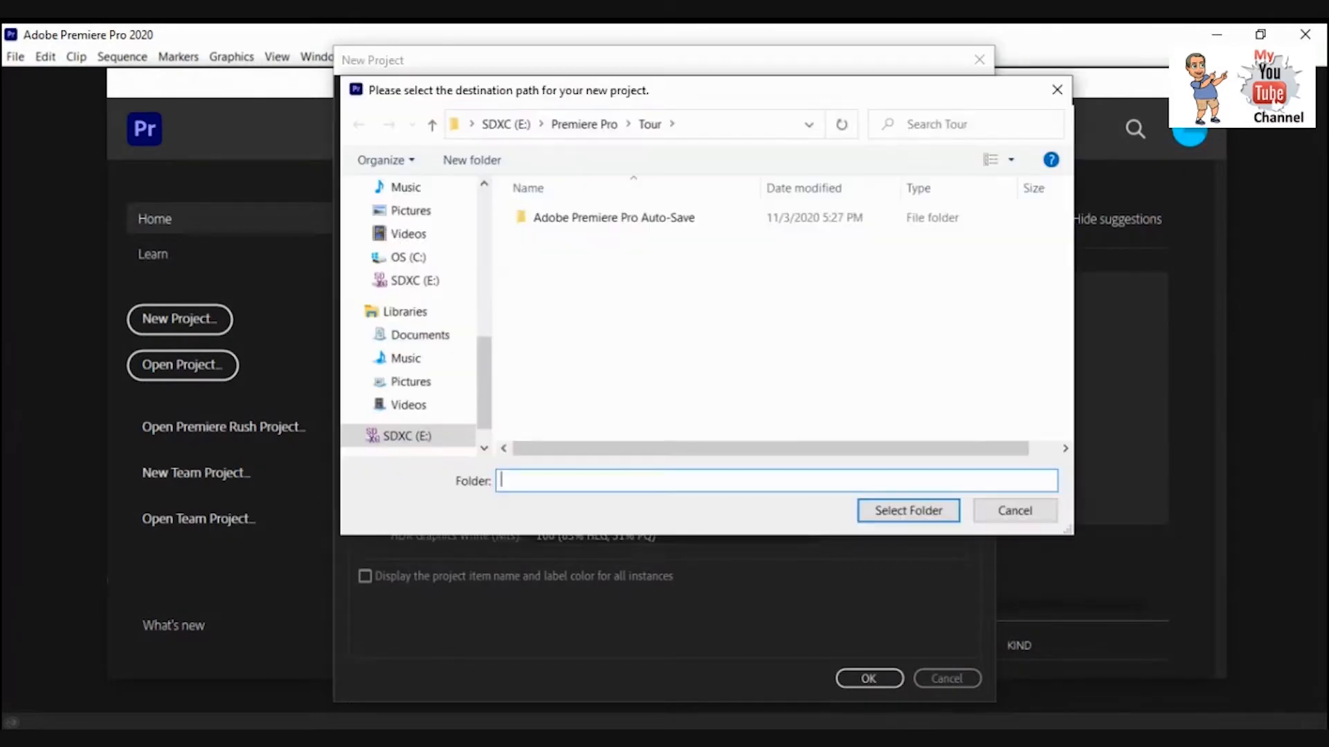
pyautogui.click(583, 123)
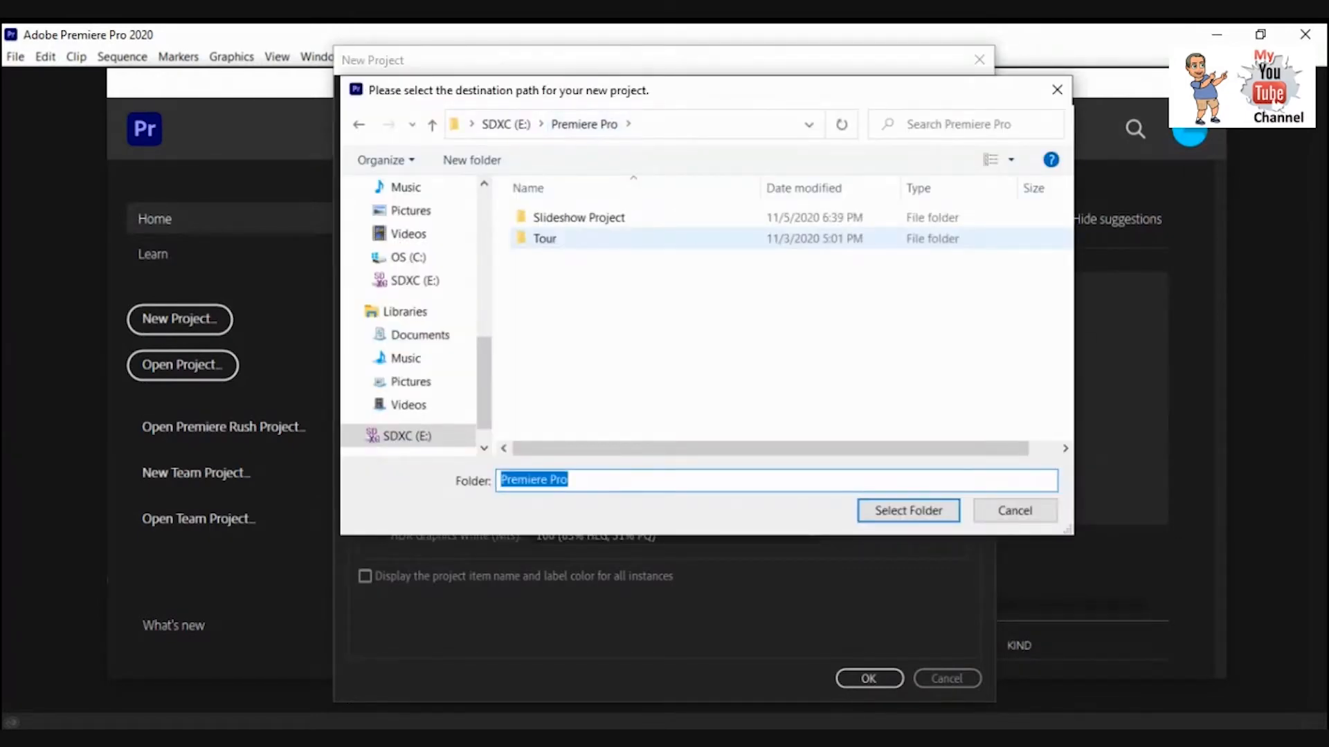
pyautogui.click(595, 219)
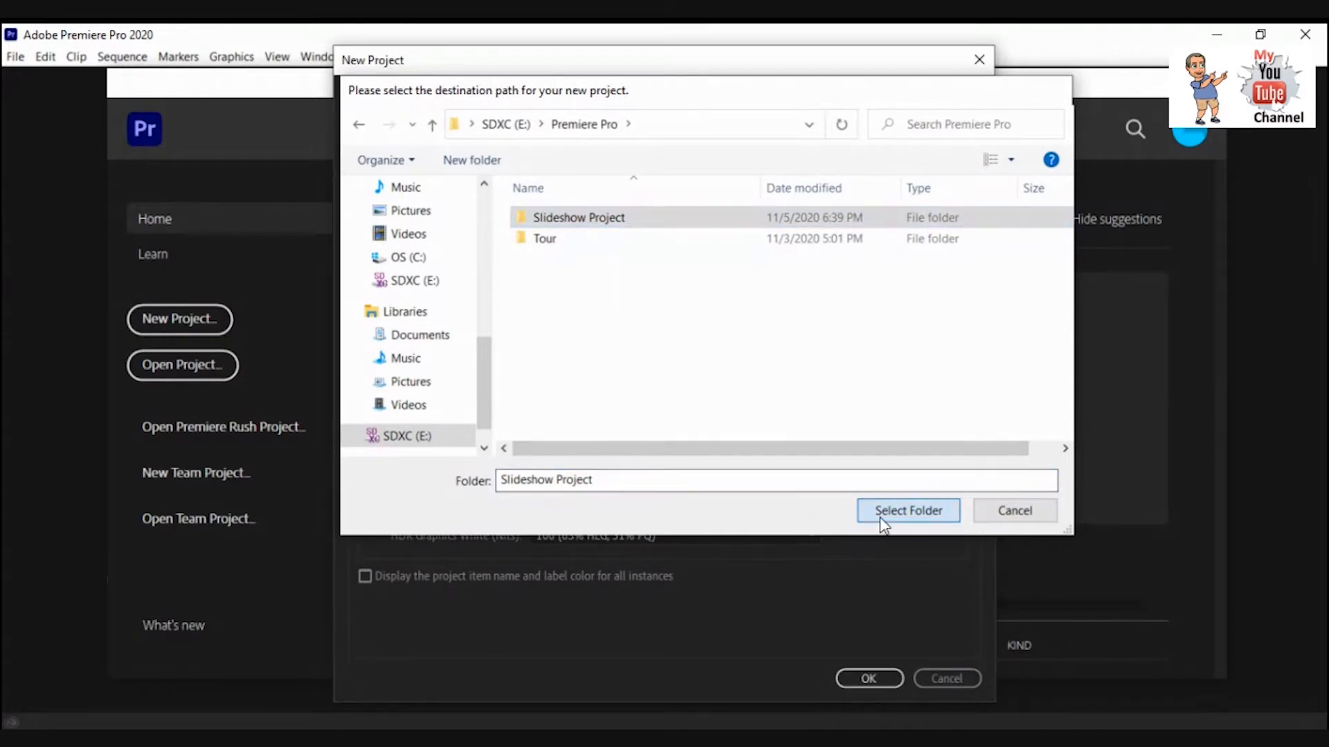
pyautogui.click(879, 512)
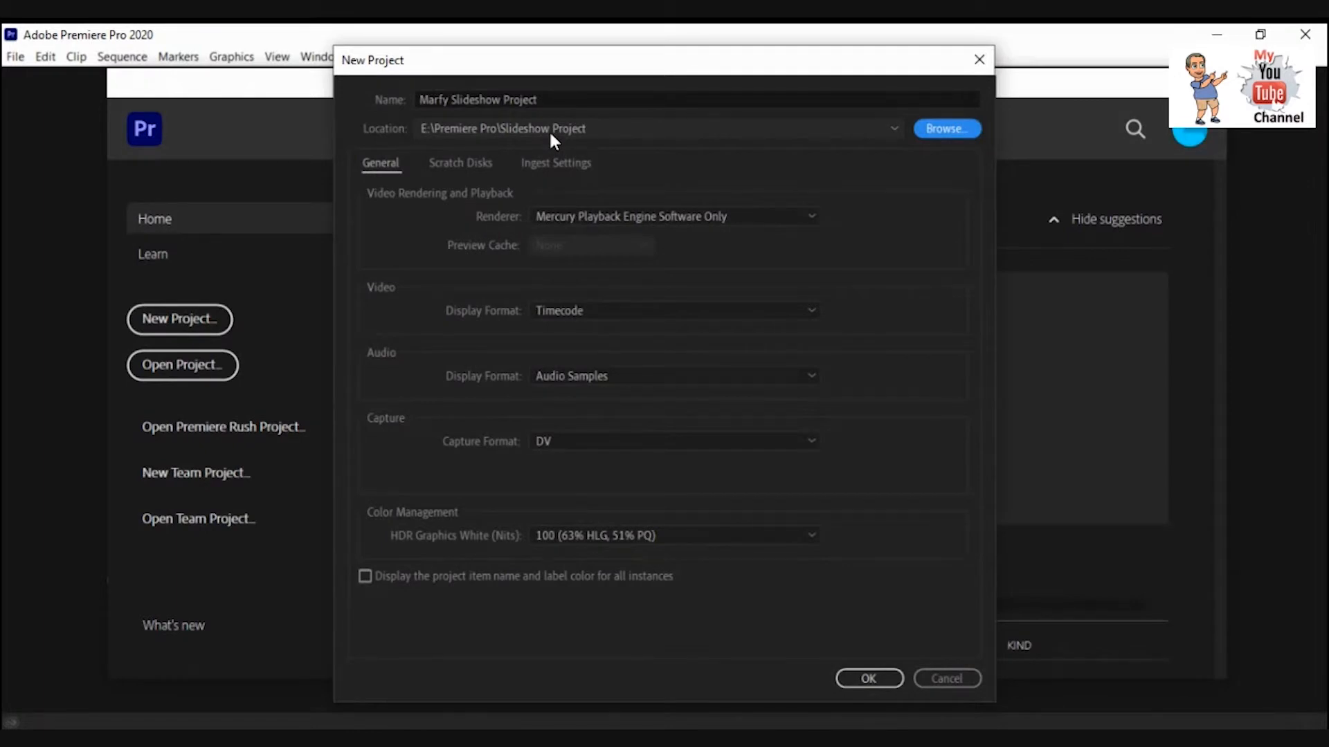
# Choose Timecode as the video display format and confirm the new project settings.
pyautogui.click(606, 311)
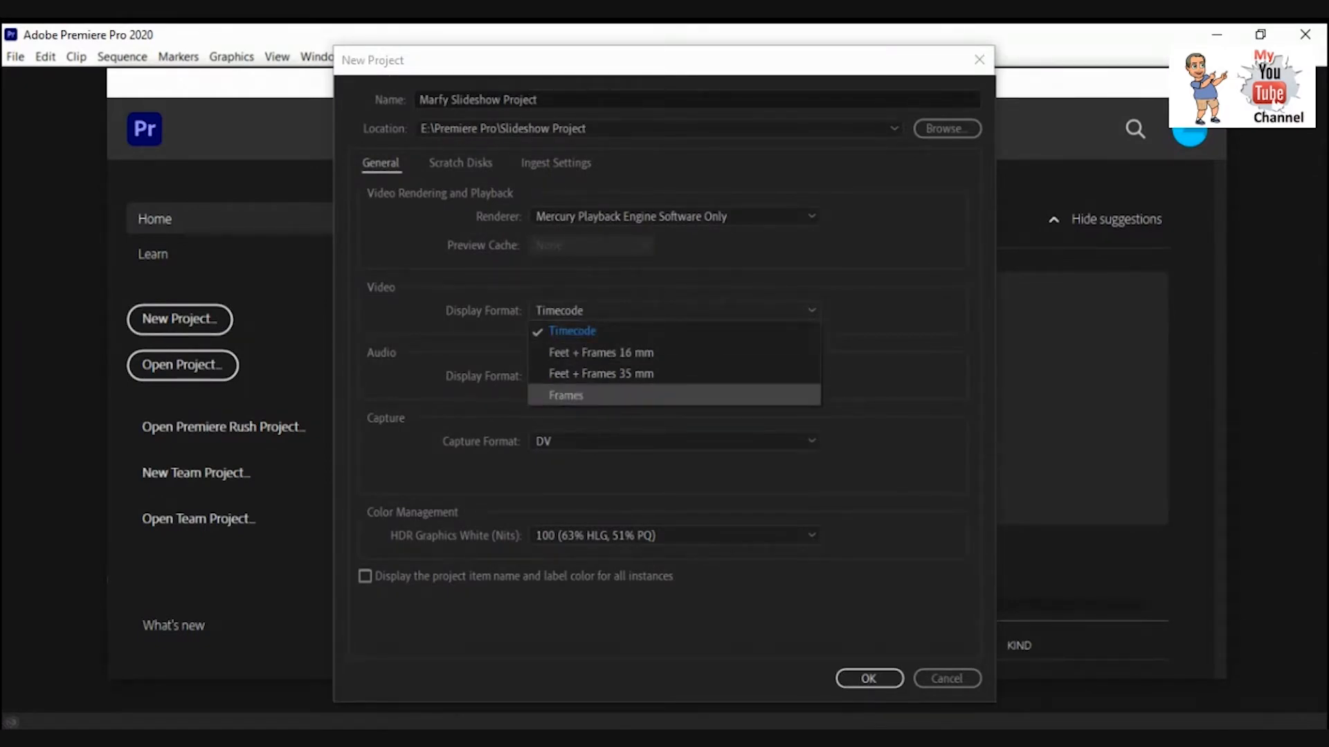
pyautogui.click(589, 332)
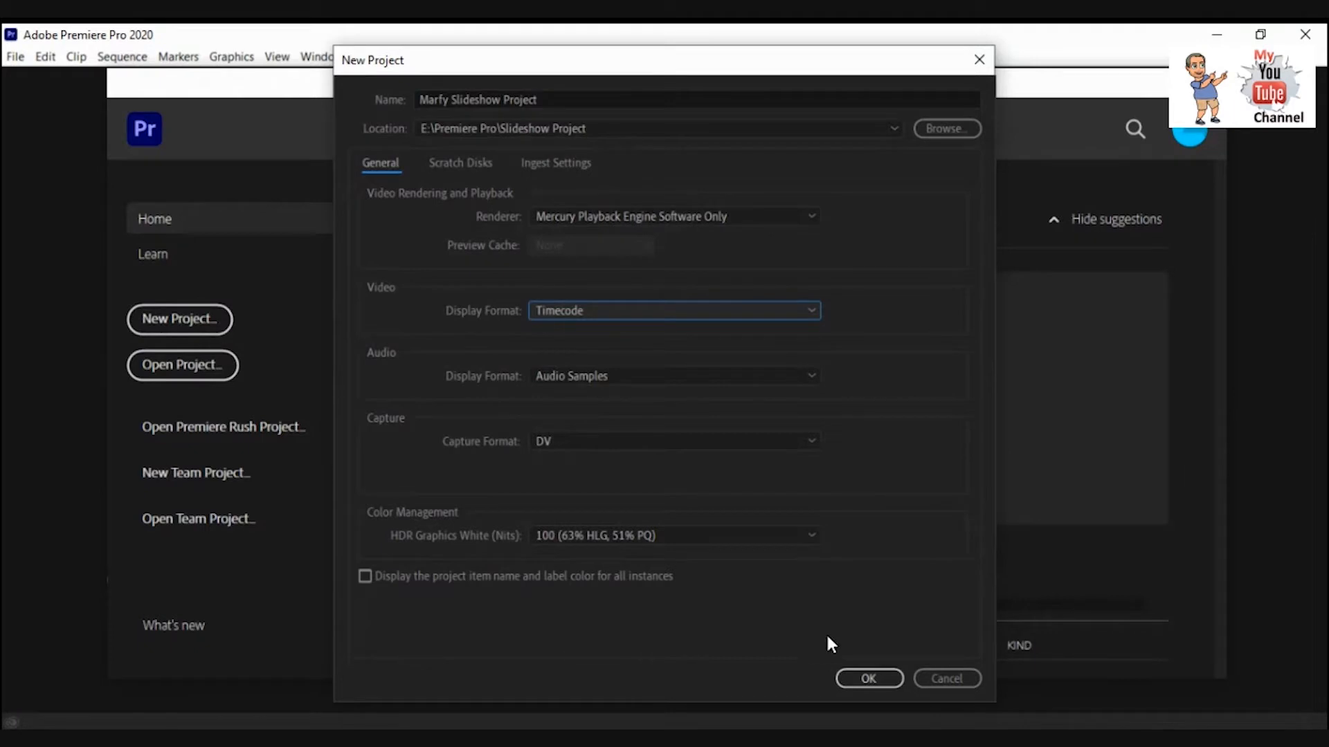
pyautogui.click(869, 679)
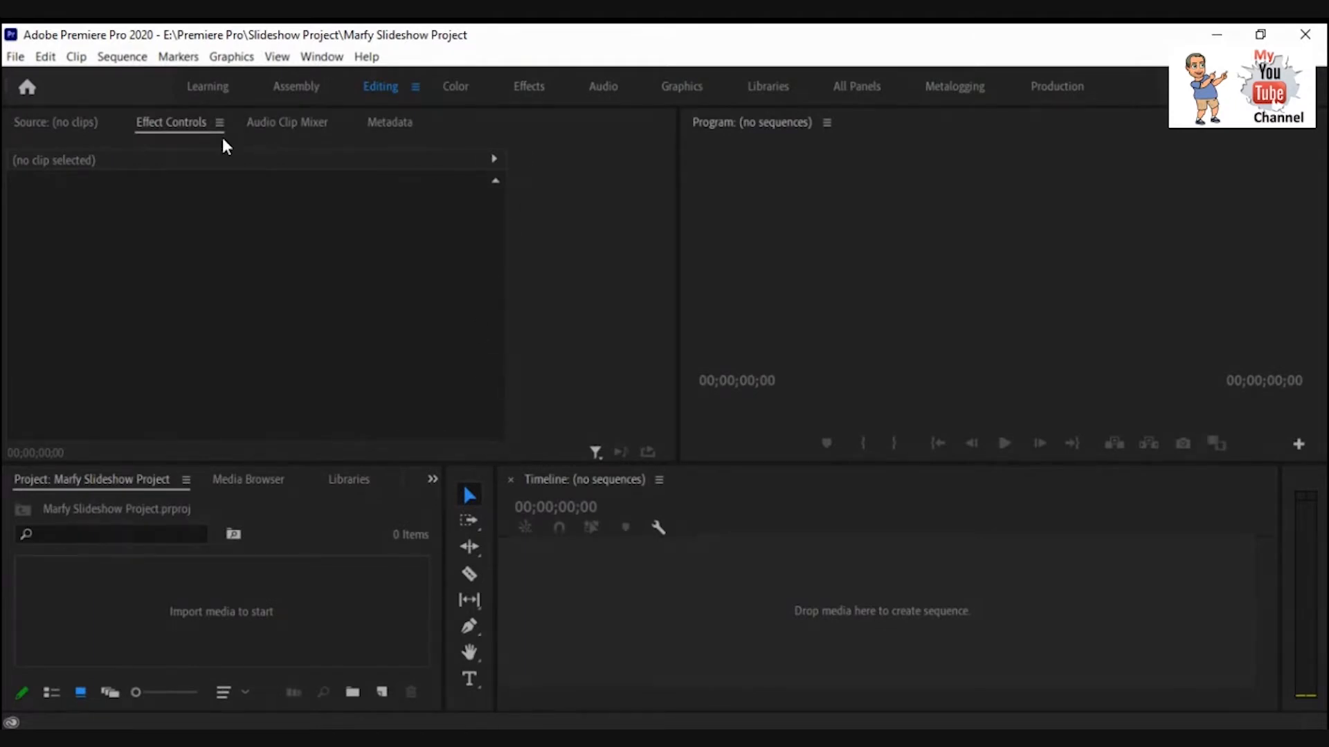
# Examine the Libraries and Media Browser panels, including the local drives, before returning to the project panel.
pyautogui.click(348, 480)
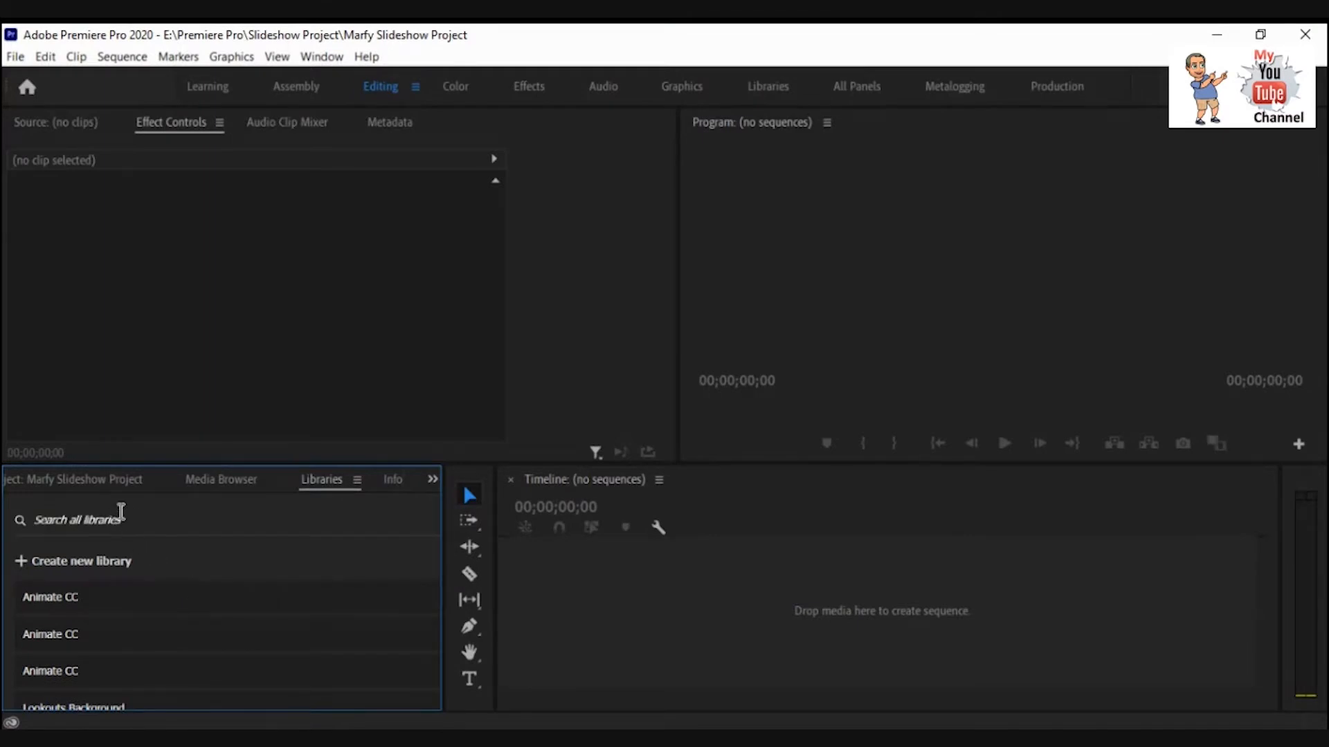
pyautogui.click(76, 483)
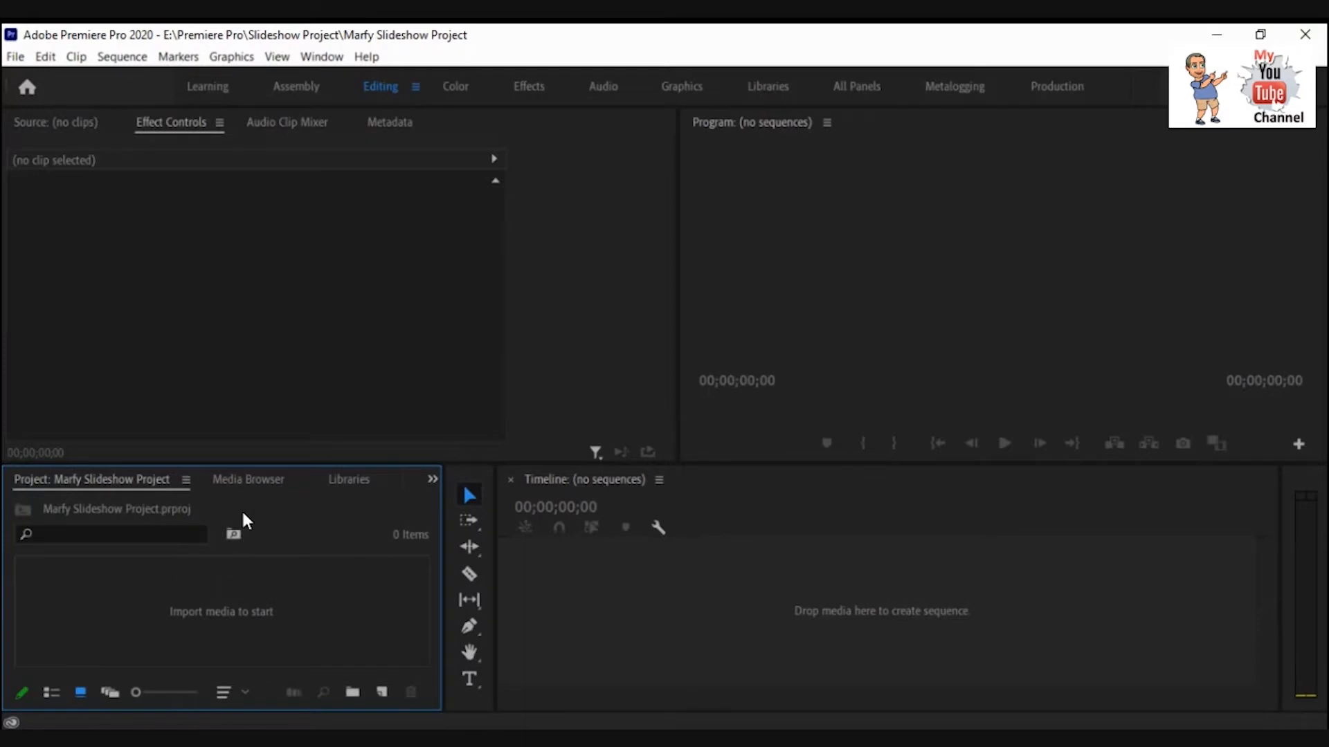
pyautogui.click(247, 484)
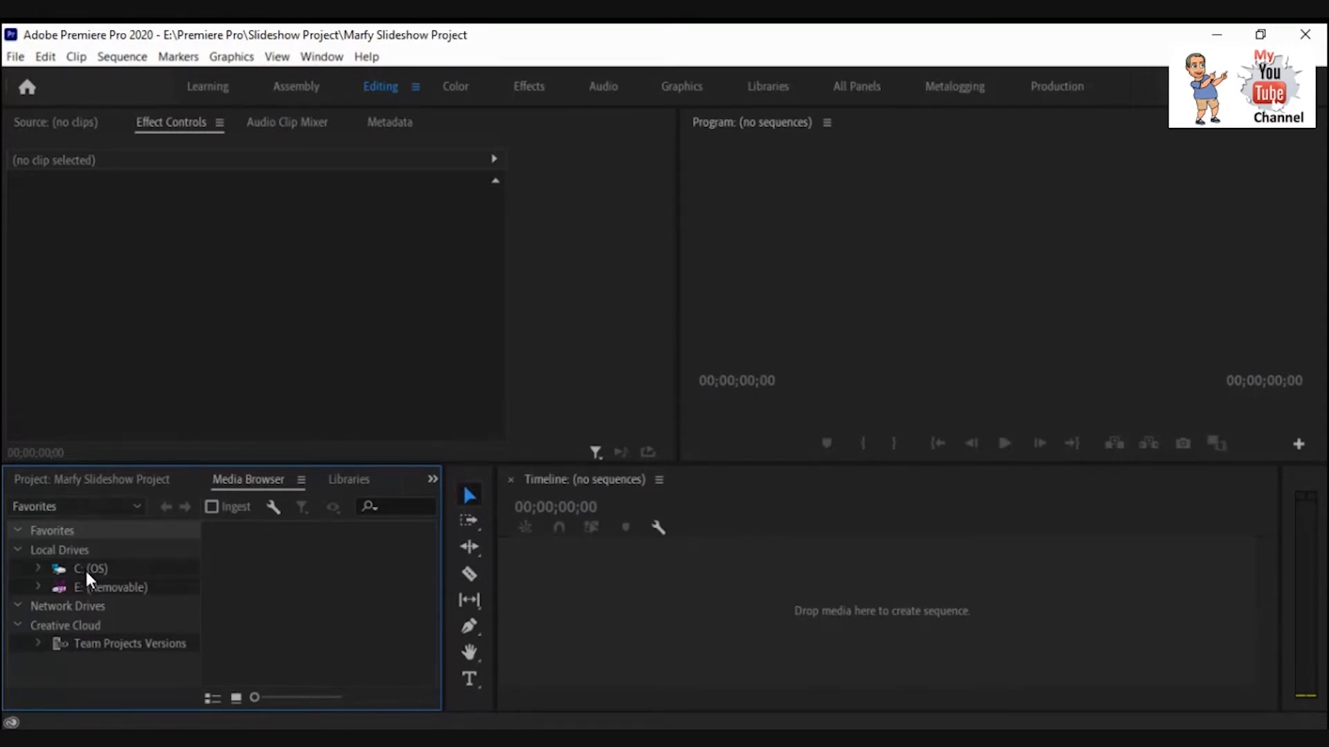
pyautogui.click(38, 588)
pyautogui.click(38, 588)
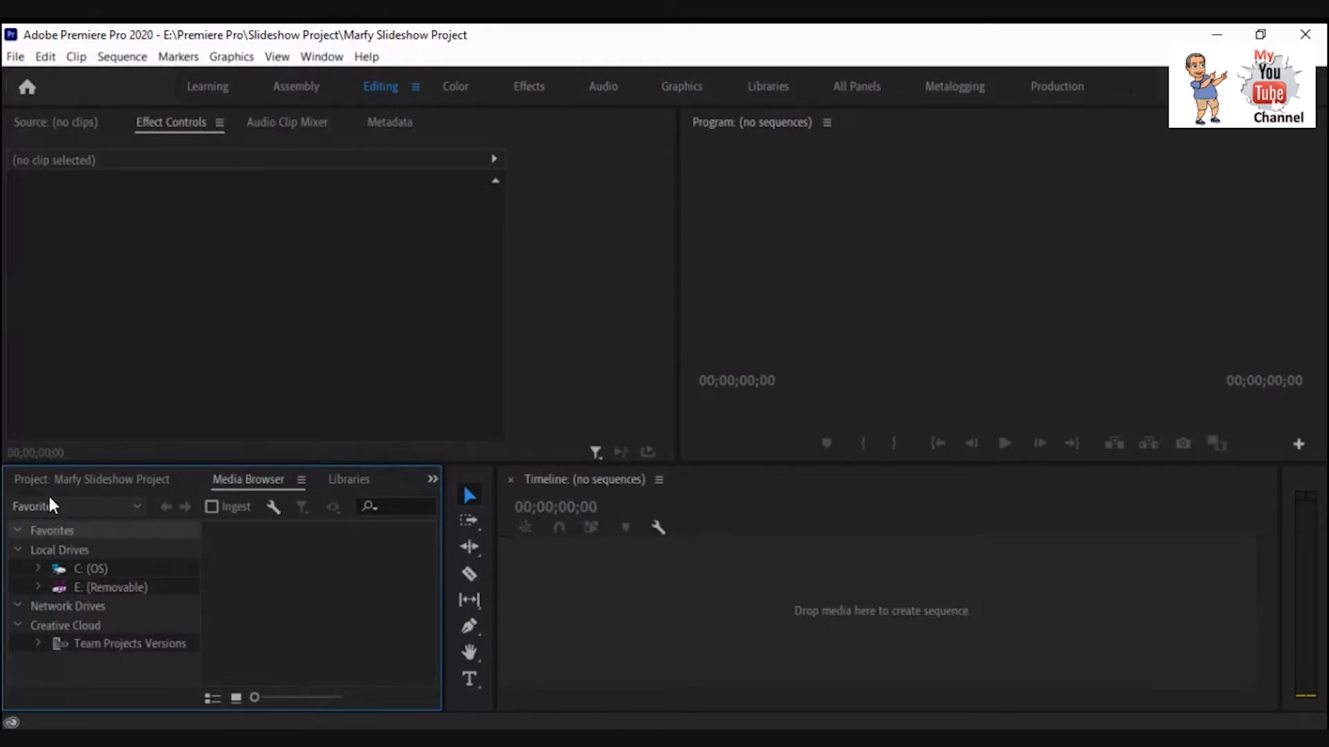
pyautogui.click(60, 478)
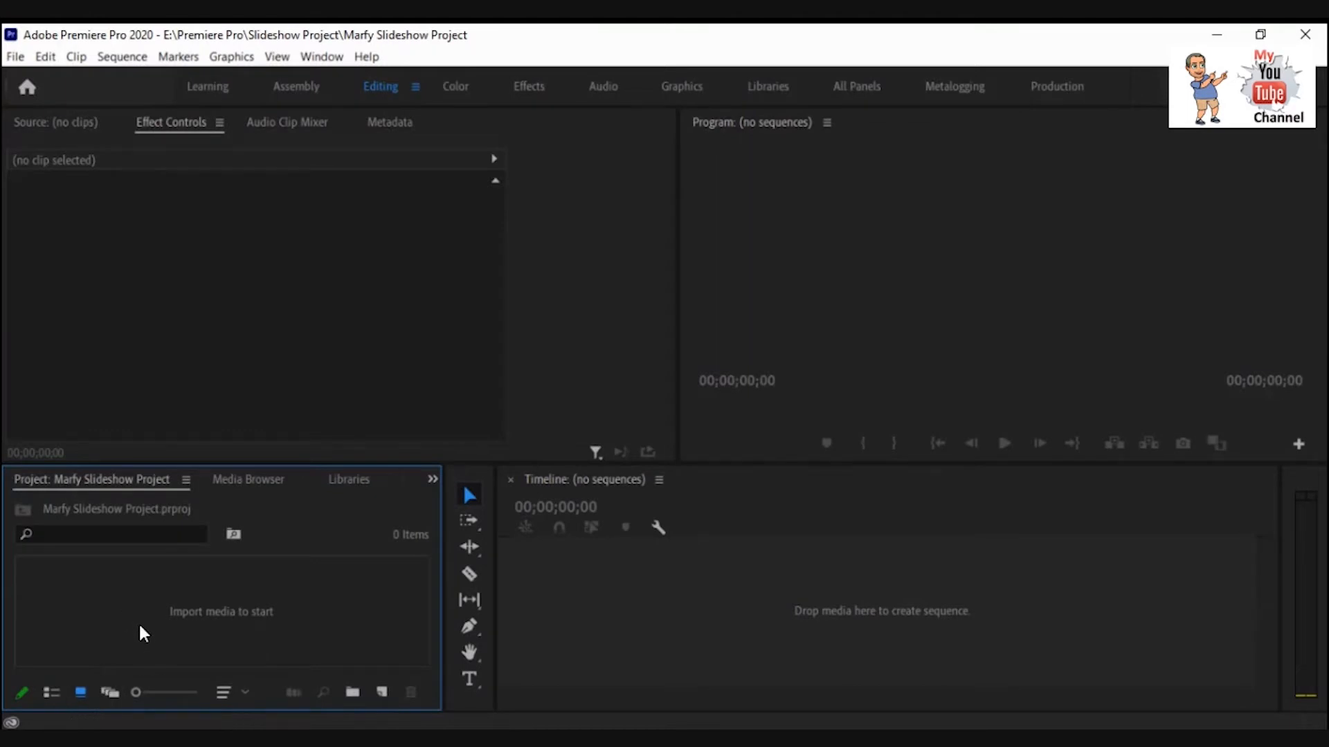
# Create a new bin in the project panel named Still Images.
pyautogui.click(232, 690)
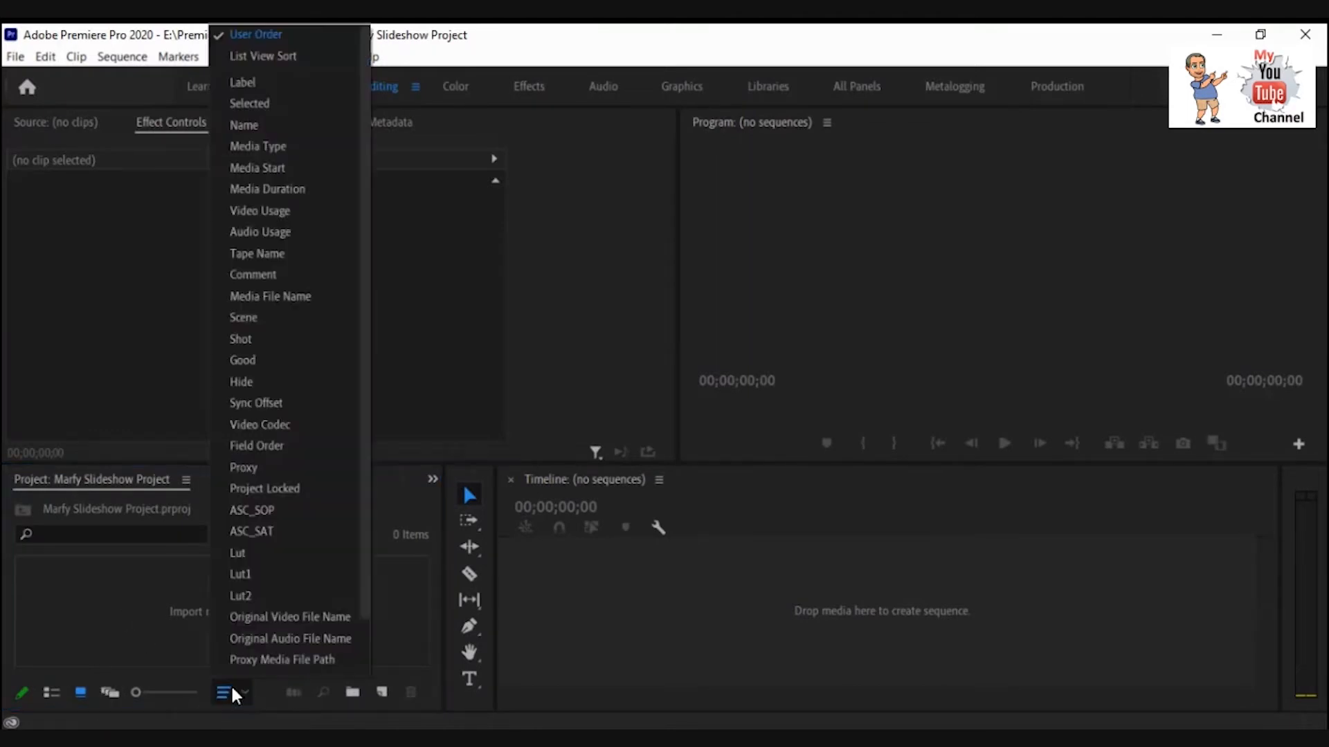
pyautogui.click(229, 685)
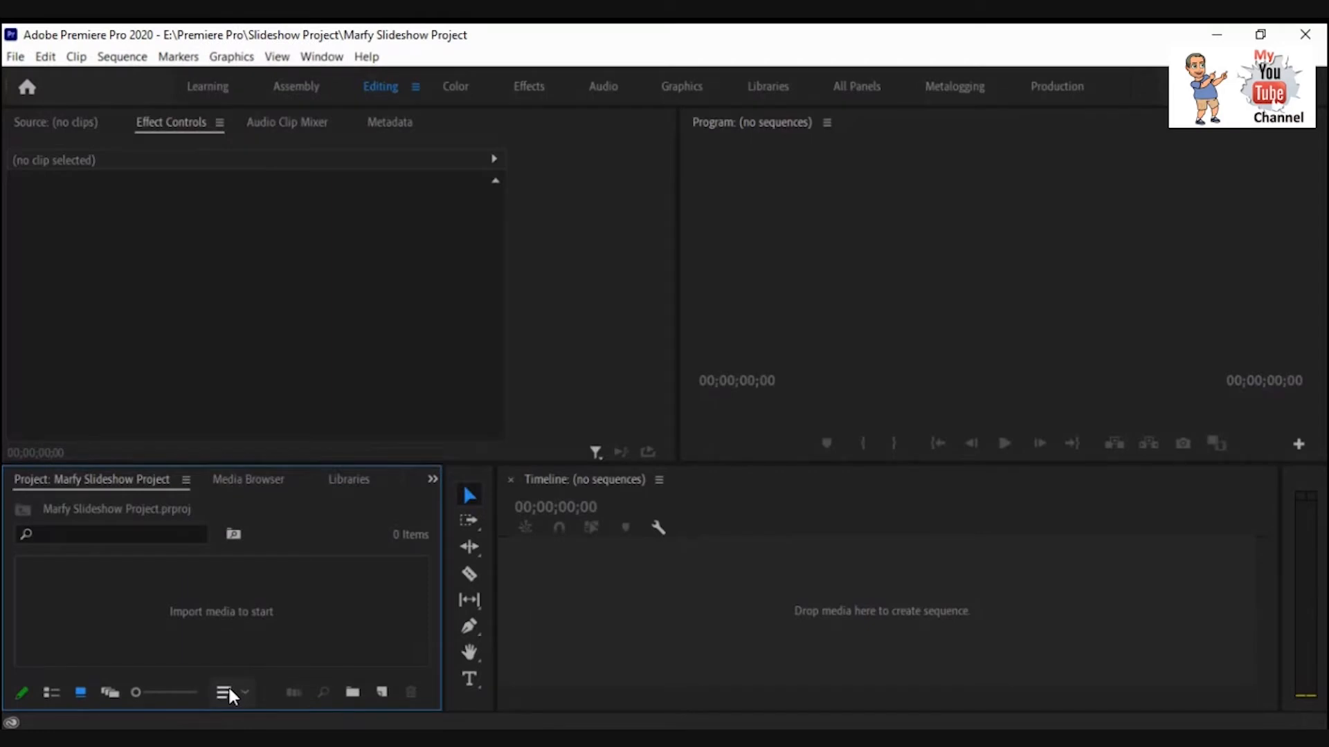
pyautogui.click(350, 695)
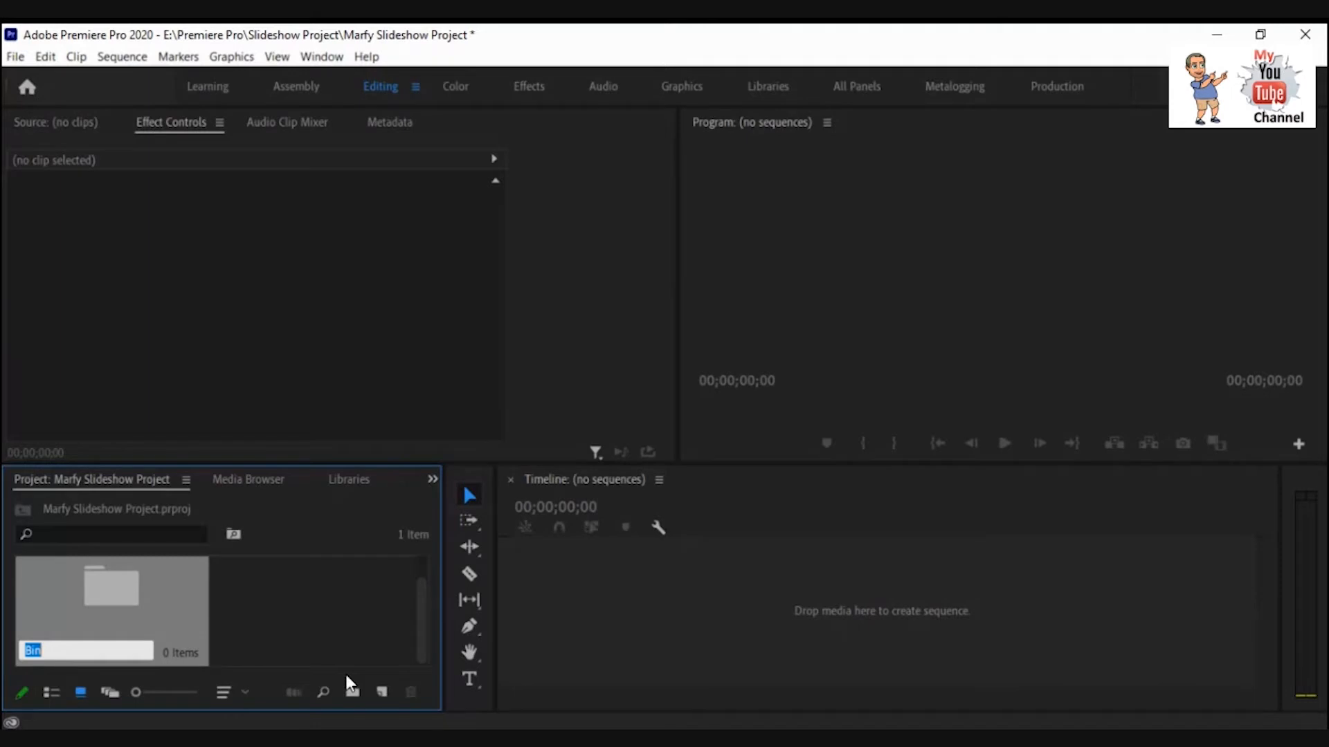
pyautogui.write('Sy')
pyautogui.press('BackSpace')
pyautogui.write('tills')
pyautogui.press('BackSpace')
pyautogui.write('Images')
pyautogui.press('Return')
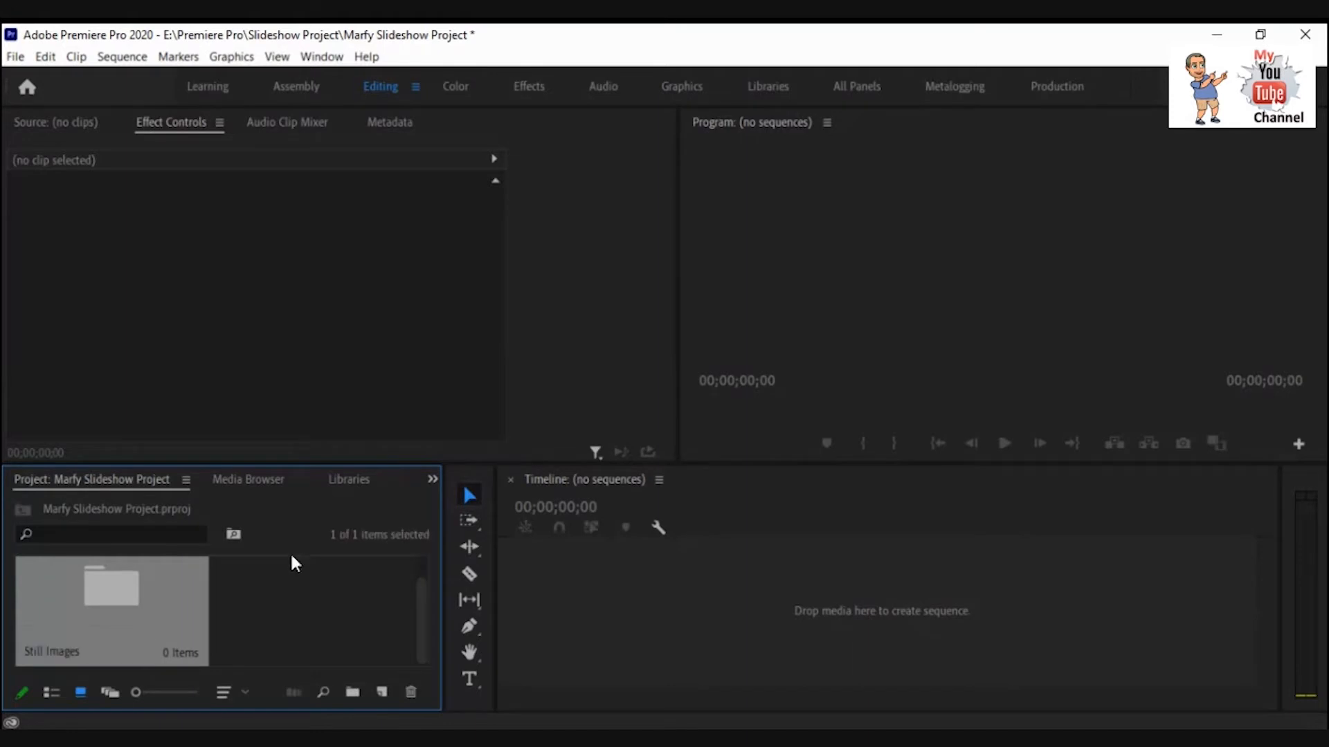
# Open the Still Images bin and launch the Import dialog from inside it.
pyautogui.doubleClick(120, 609)
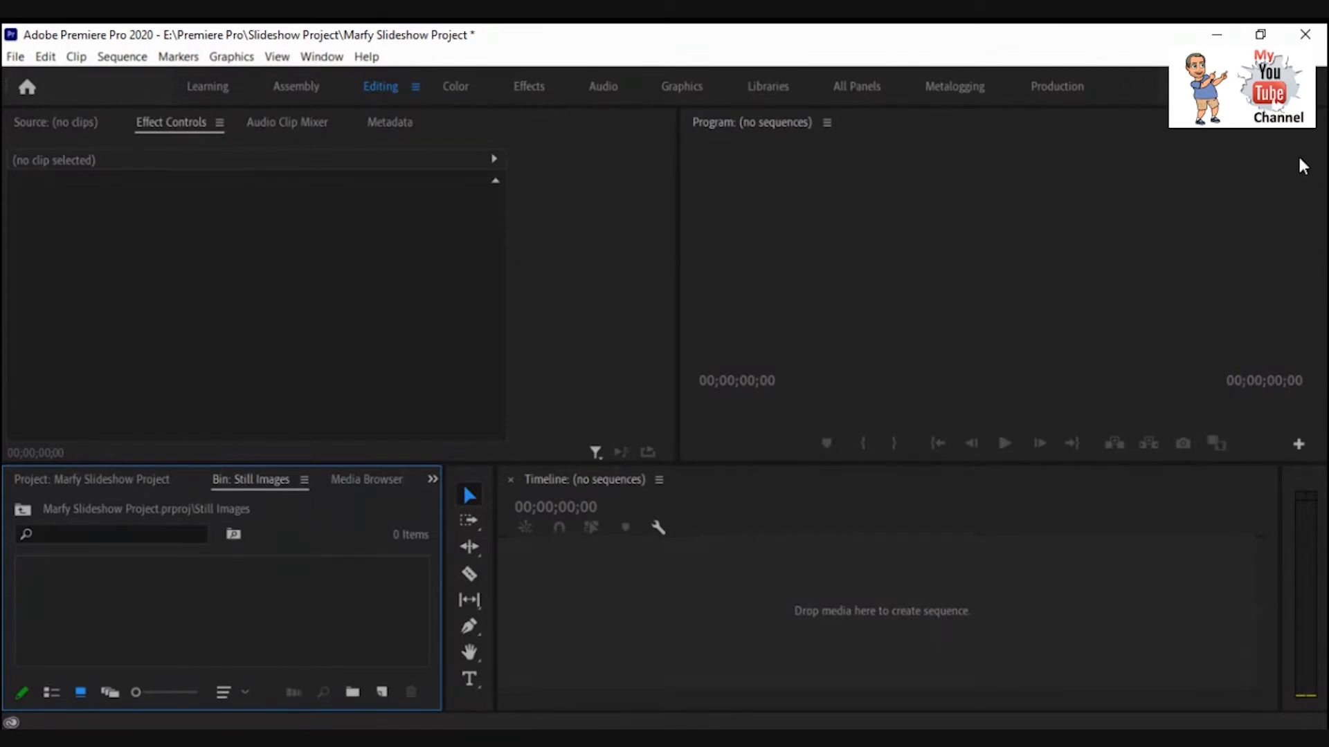
pyautogui.click(16, 57)
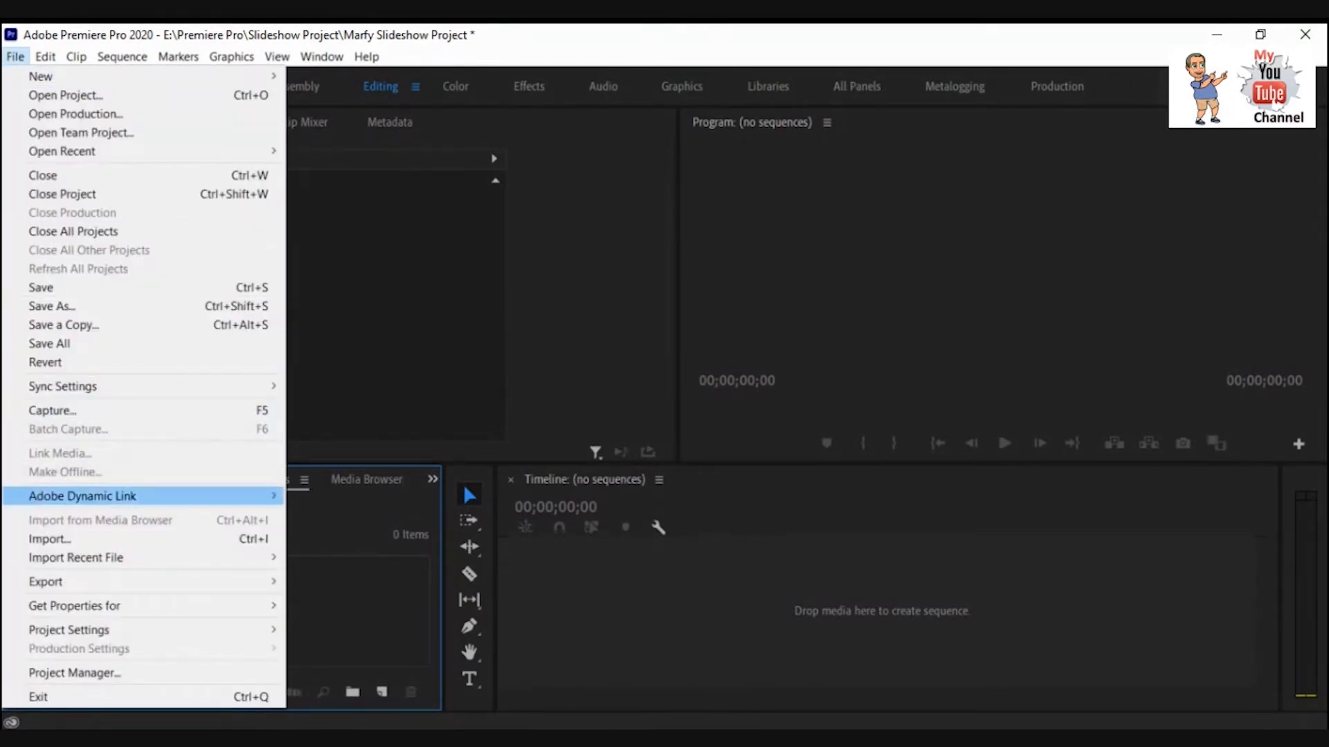
pyautogui.click(323, 542)
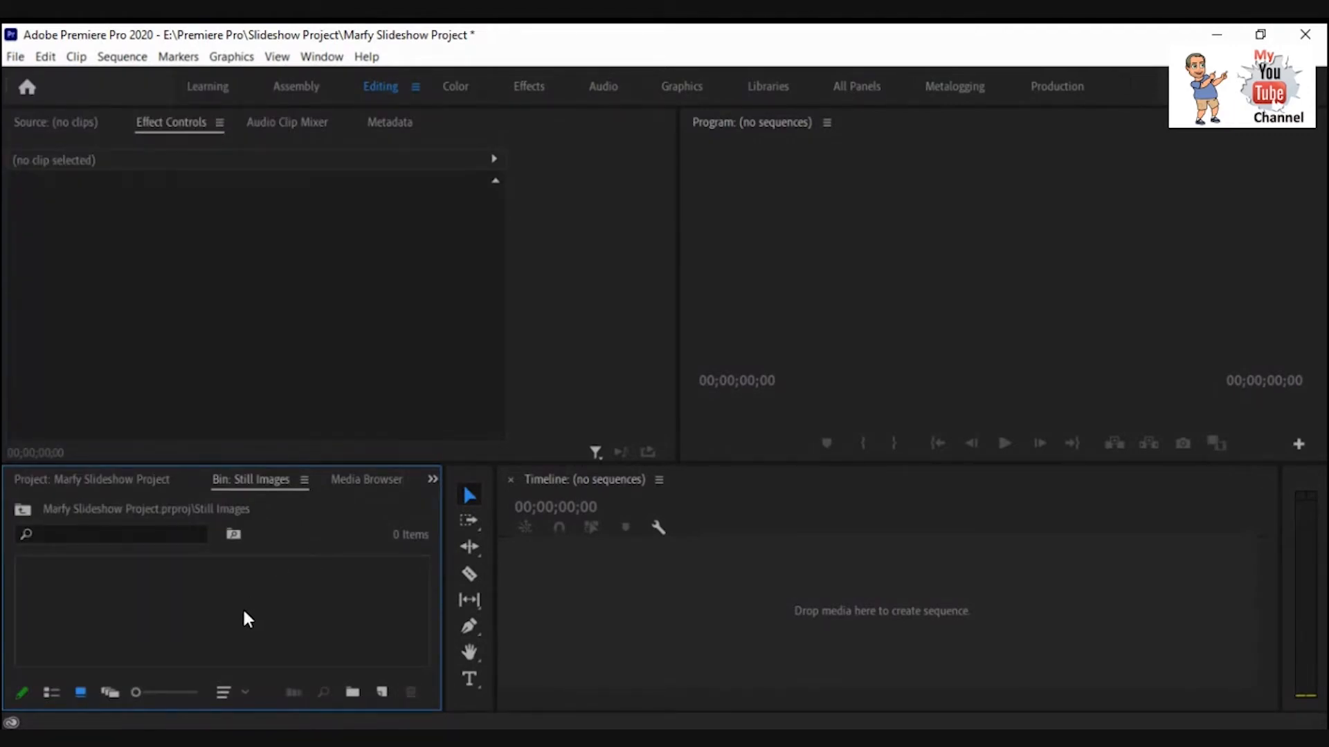
pyautogui.doubleClick(208, 605)
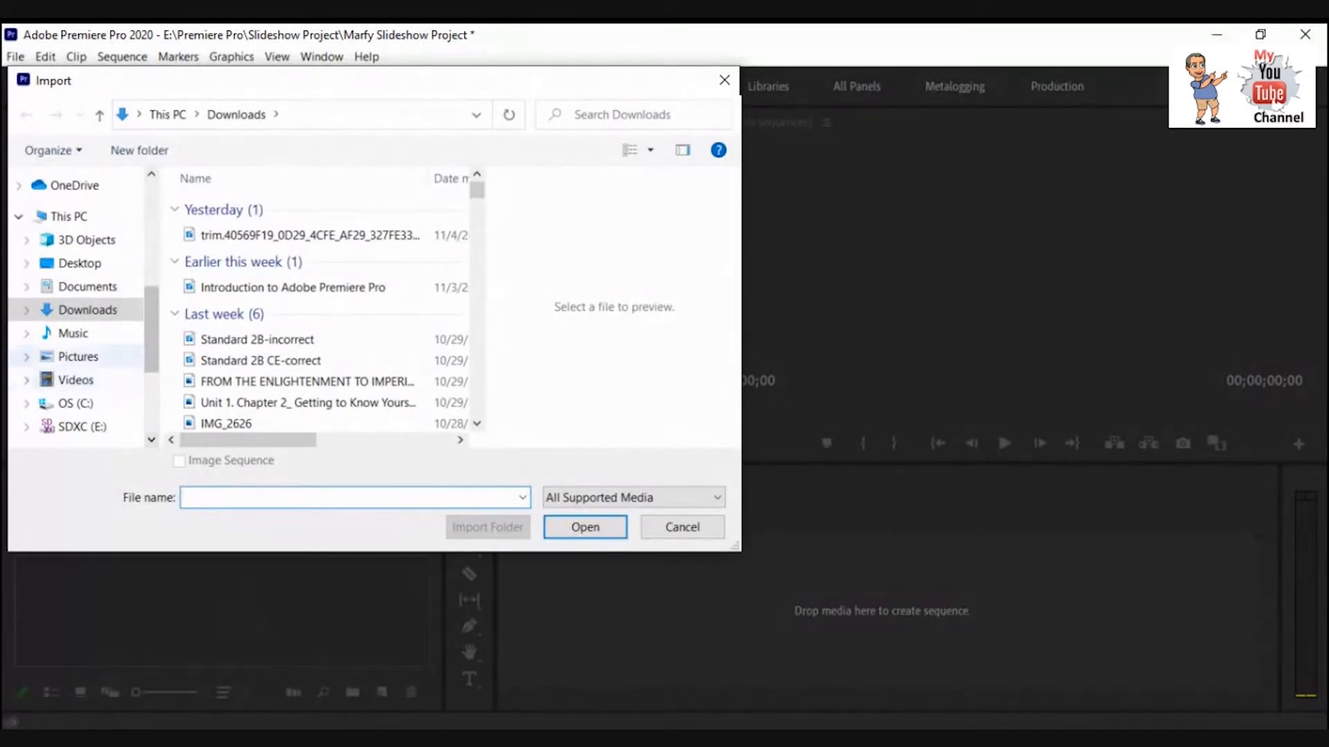
# Navigate in the Import dialog to the (USE) 2020 Grad Slideshow Pictures folder within 2020 Slideshow.
pyautogui.moveTo(152, 343); pyautogui.dragTo(152, 250)
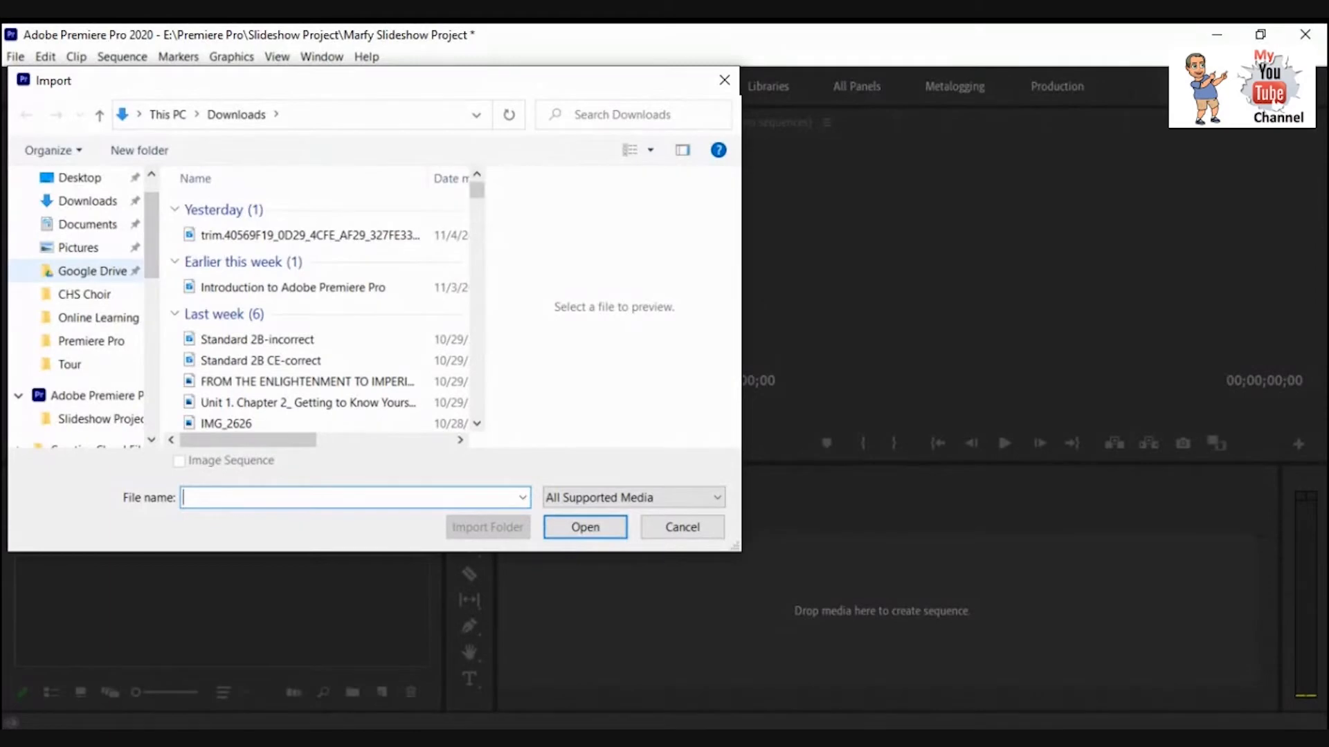
pyautogui.click(84, 295)
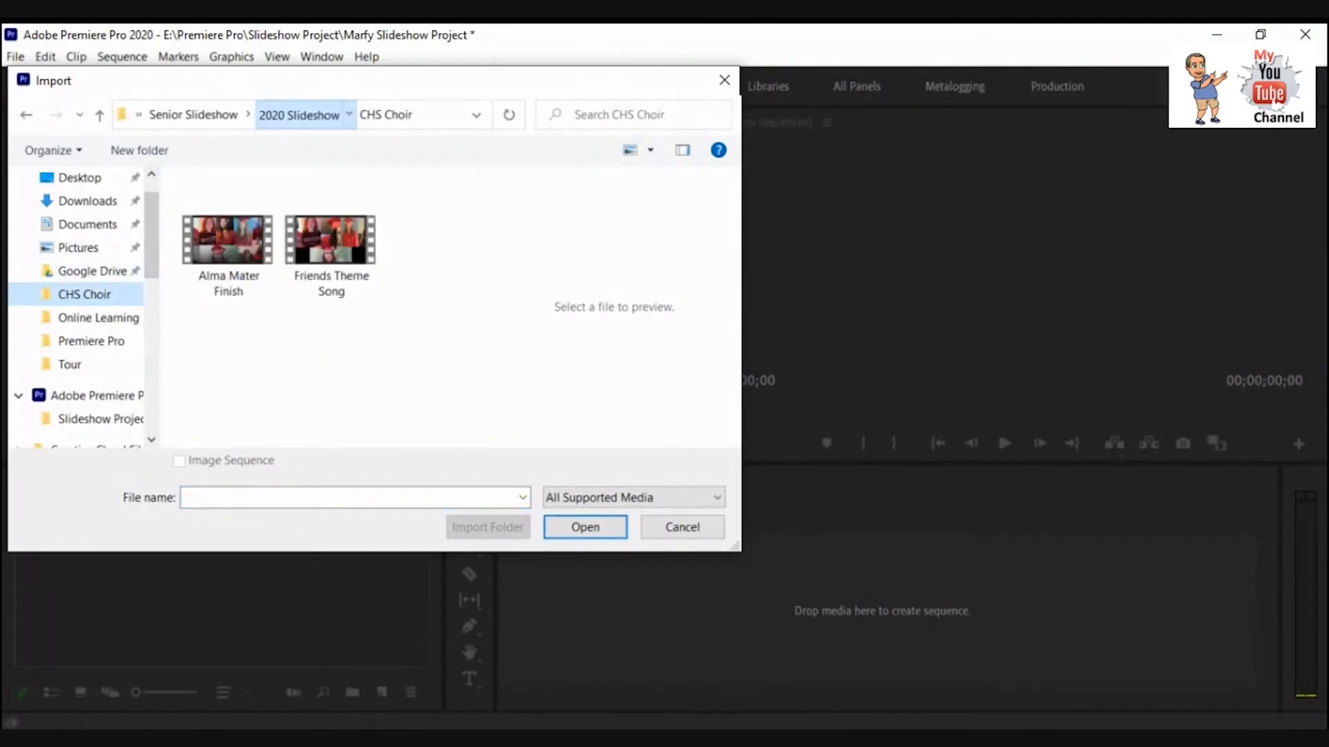
pyautogui.click(299, 114)
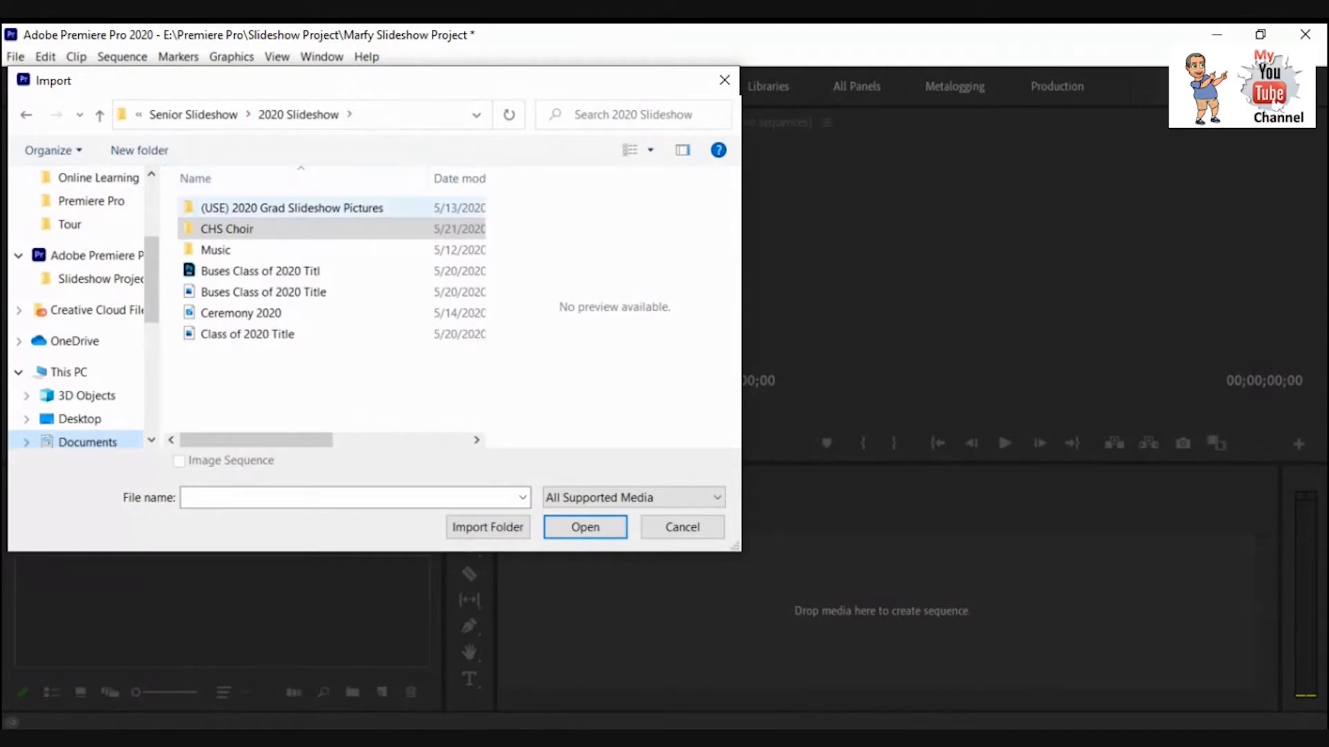
pyautogui.click(292, 208)
pyautogui.doubleClick(249, 209)
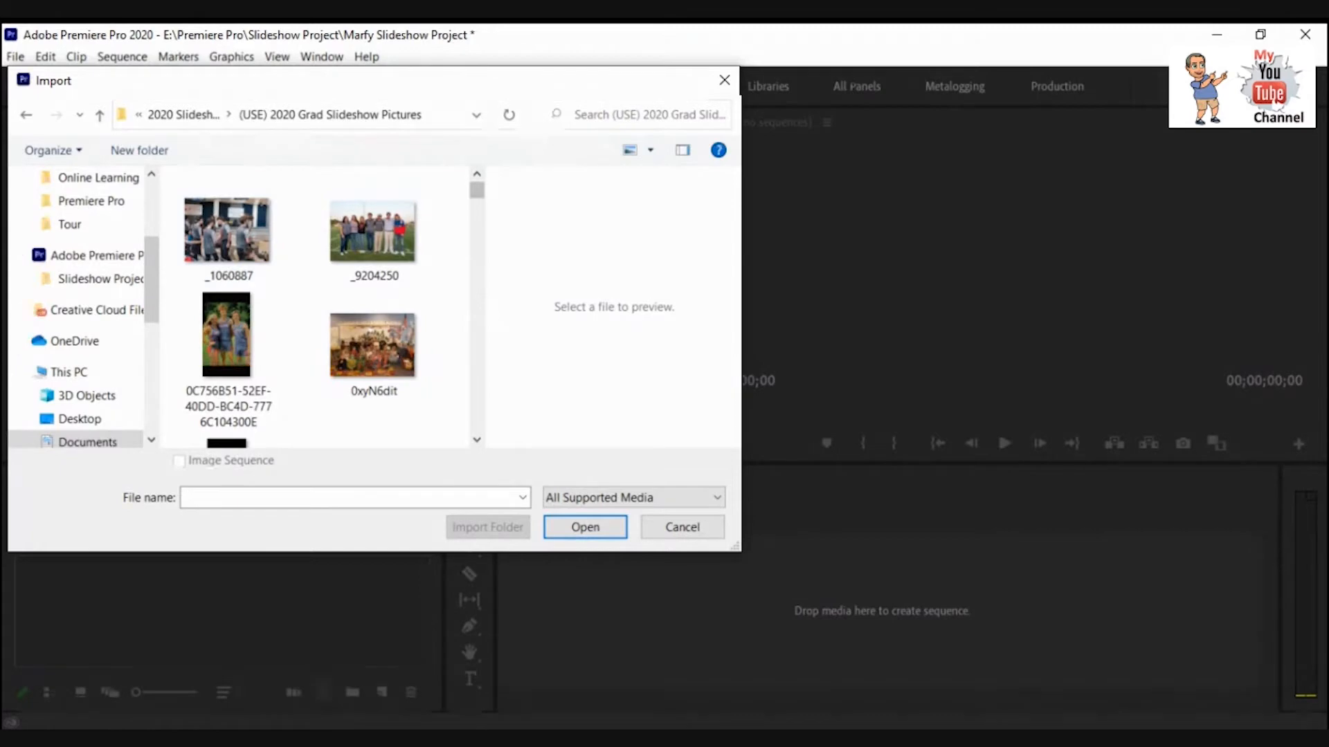
# Try to pick several graduation pictures one by one in the import folder.
pyautogui.scroll(-5, 277, 194)
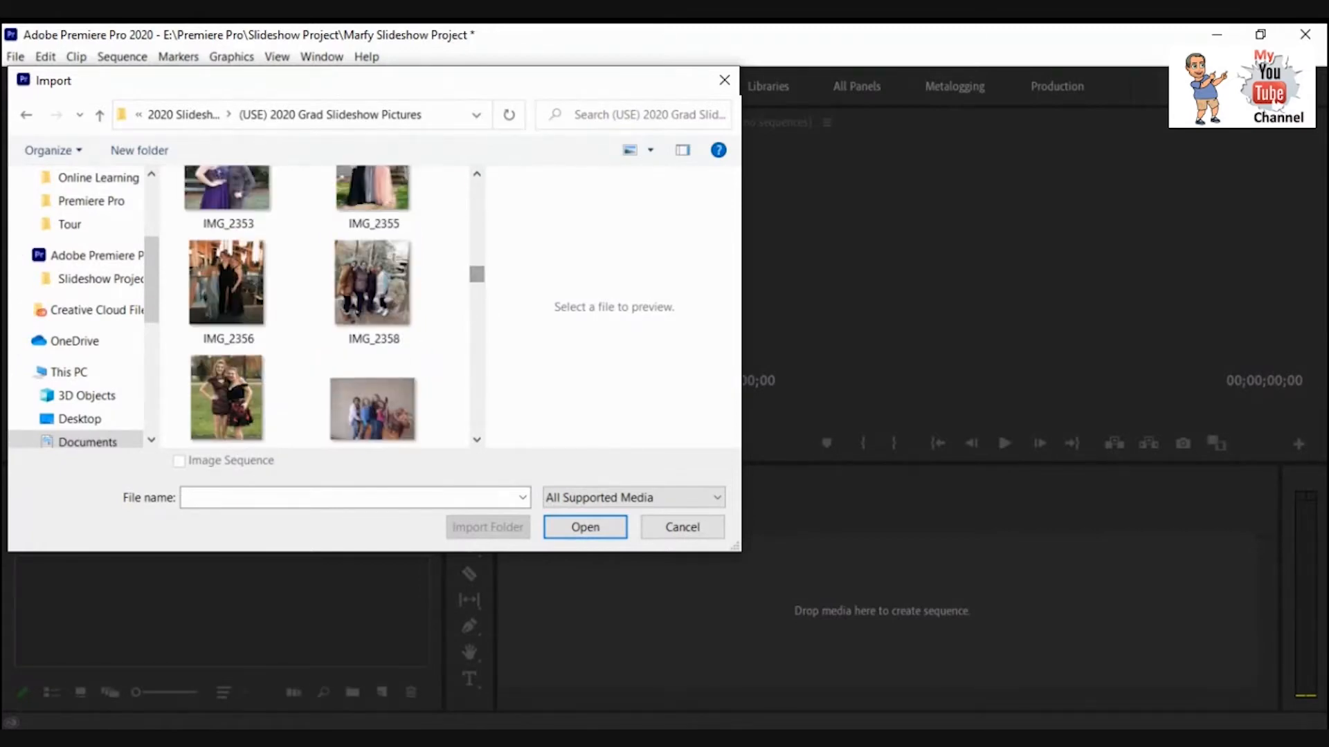
pyautogui.moveTo(477, 274); pyautogui.dragTo(477, 188)
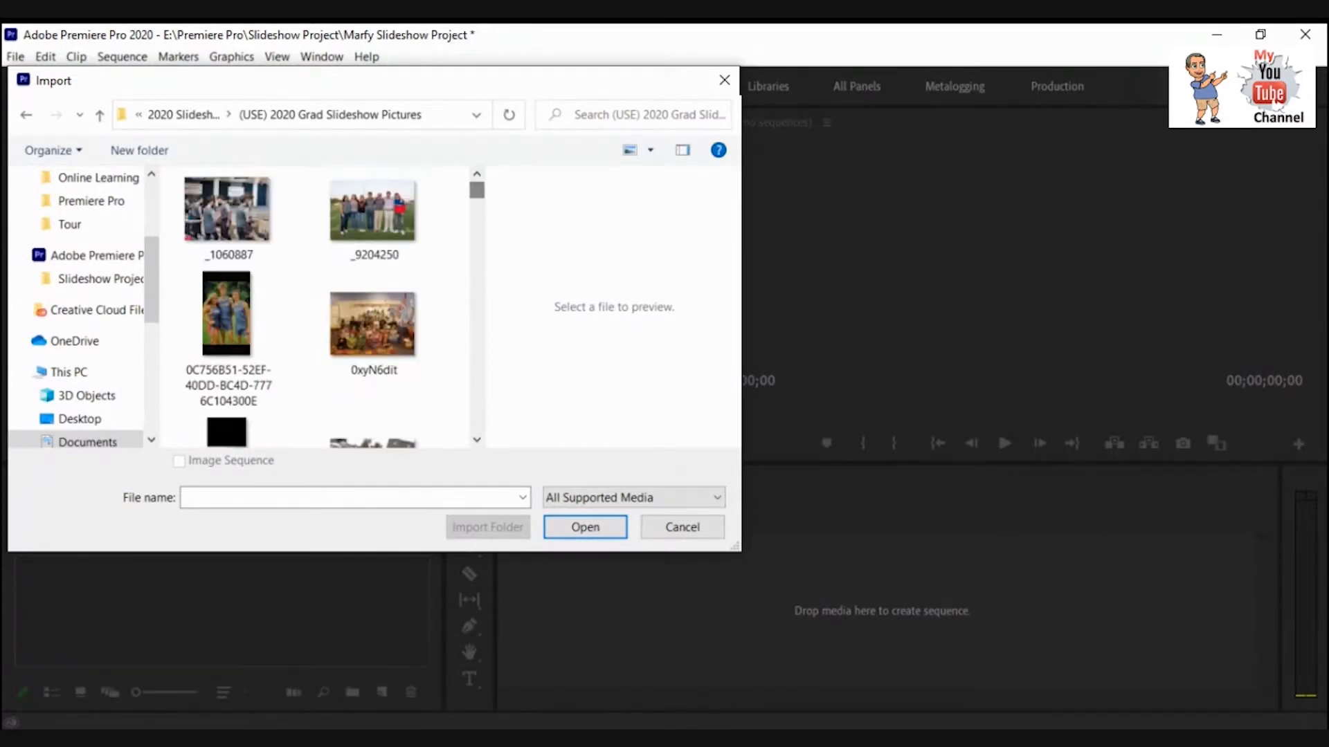
pyautogui.click(228, 218)
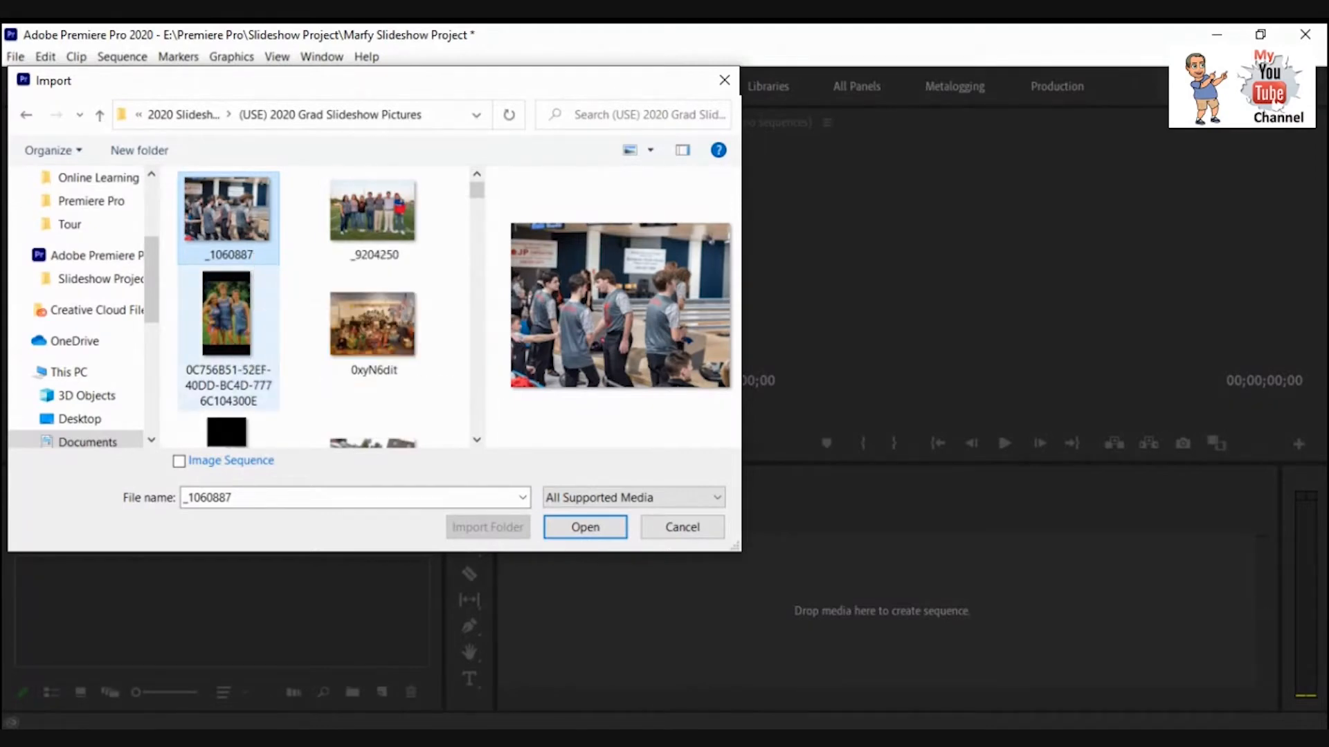
pyautogui.keyDown('ctrl'); pyautogui.click(226, 315); pyautogui.keyUp('ctrl')
pyautogui.keyDown('ctrl'); pyautogui.click(372, 324); pyautogui.keyUp('ctrl')
pyautogui.scroll(-1, 356, 335)
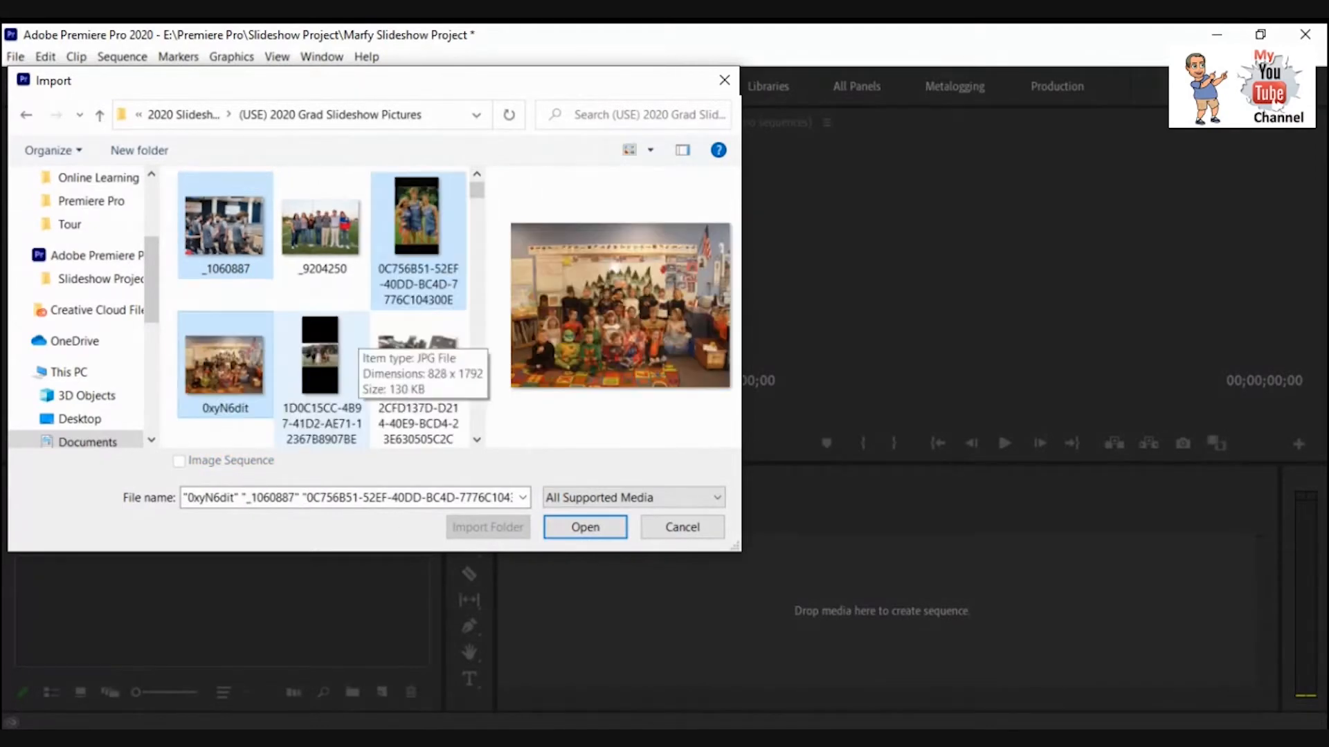
pyautogui.keyDown('ctrl'); pyautogui.click(320, 357); pyautogui.keyUp('ctrl')
pyautogui.keyDown('ctrl'); pyautogui.click(415, 359); pyautogui.keyUp('ctrl')
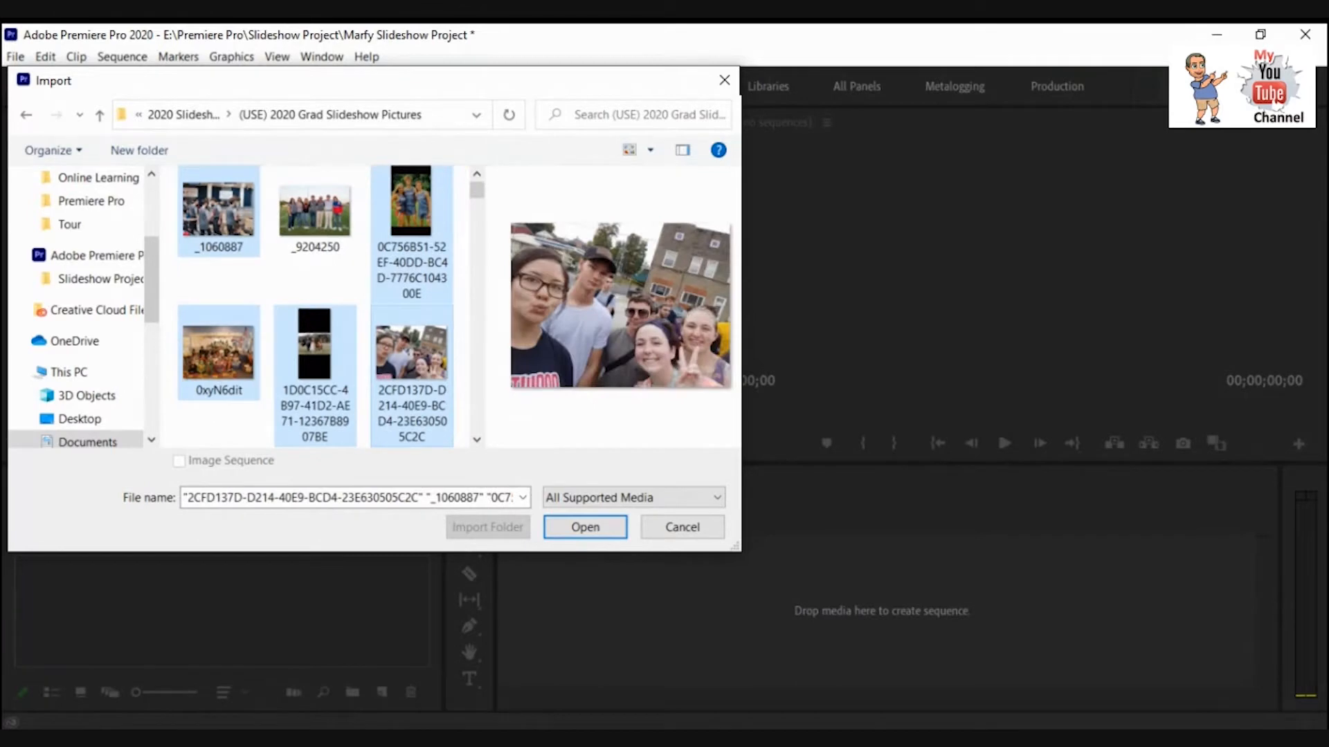
pyautogui.scroll(1, 430, 360)
pyautogui.scroll(1, 430, 360)
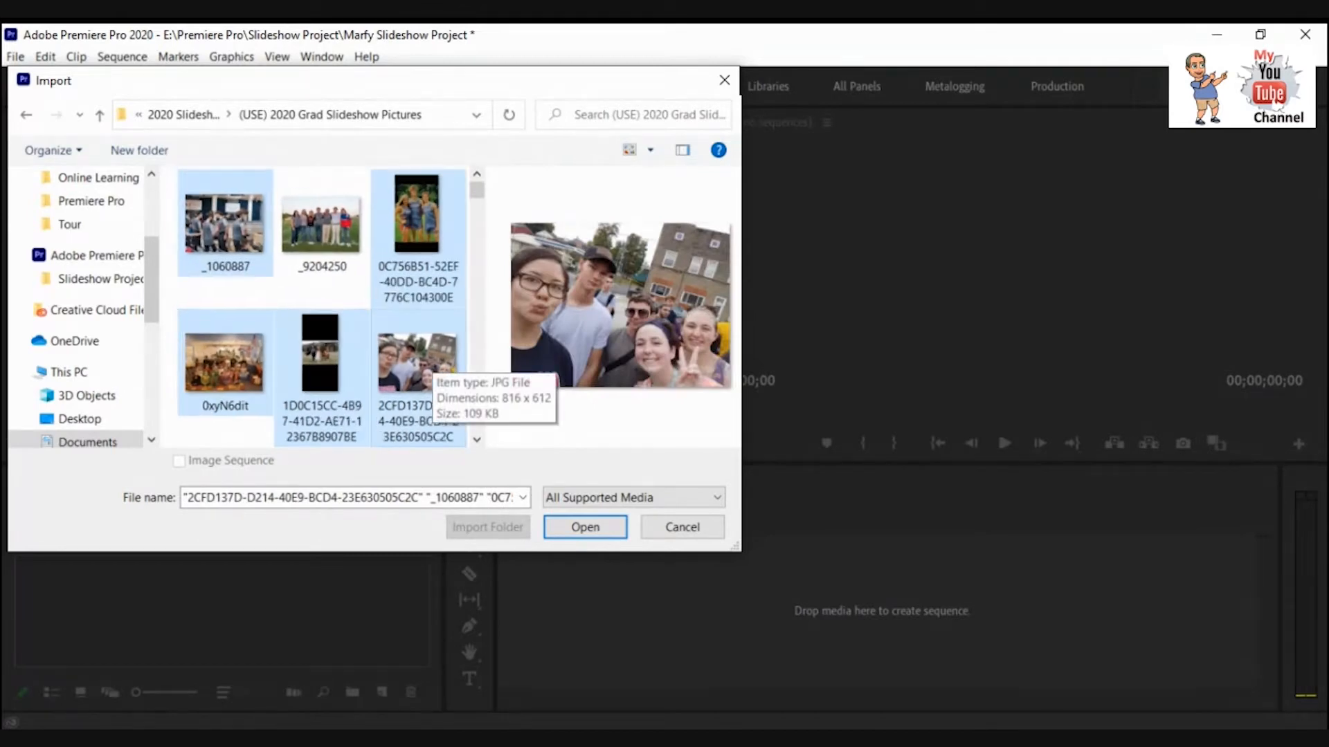
pyautogui.scroll(-3, 426, 367)
pyautogui.keyDown('ctrl'); pyautogui.click(419, 364); pyautogui.keyUp('ctrl')
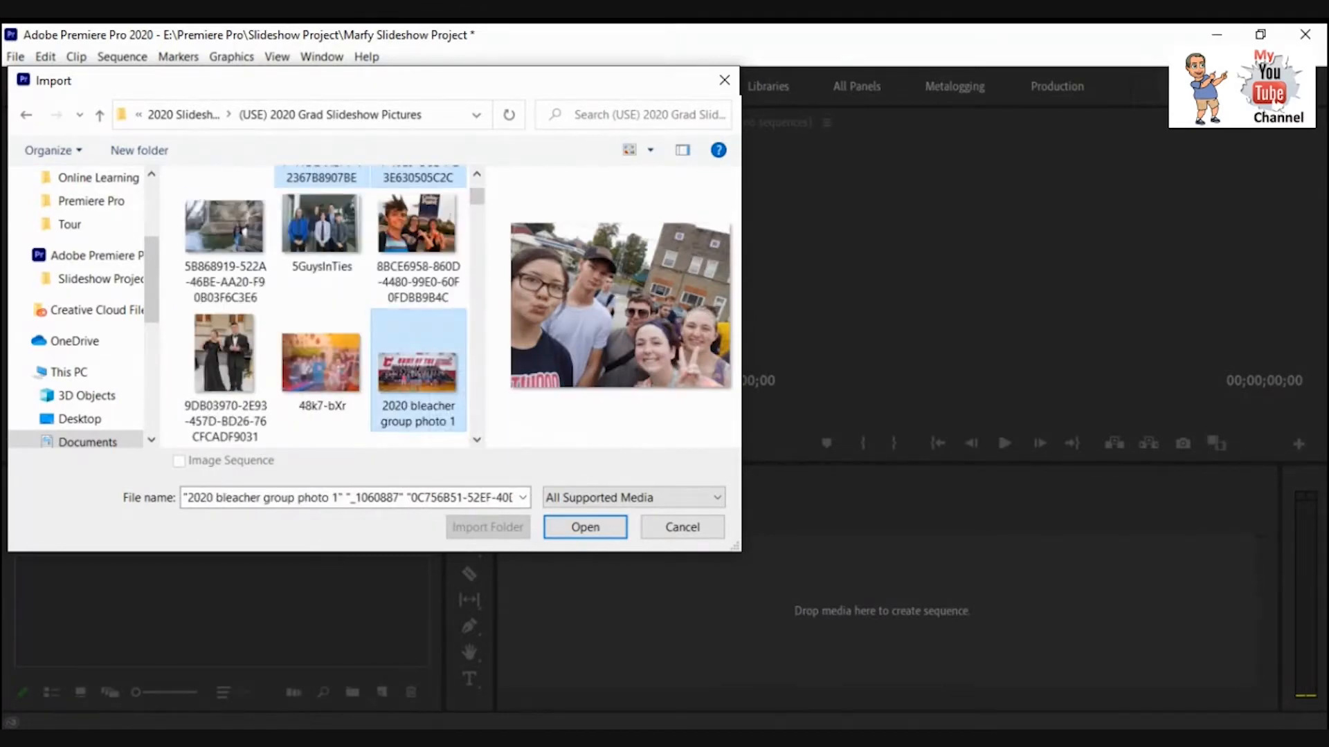
pyautogui.scroll(-2, 420, 363)
pyautogui.keyDown('ctrl'); pyautogui.click(420, 363); pyautogui.keyUp('ctrl')
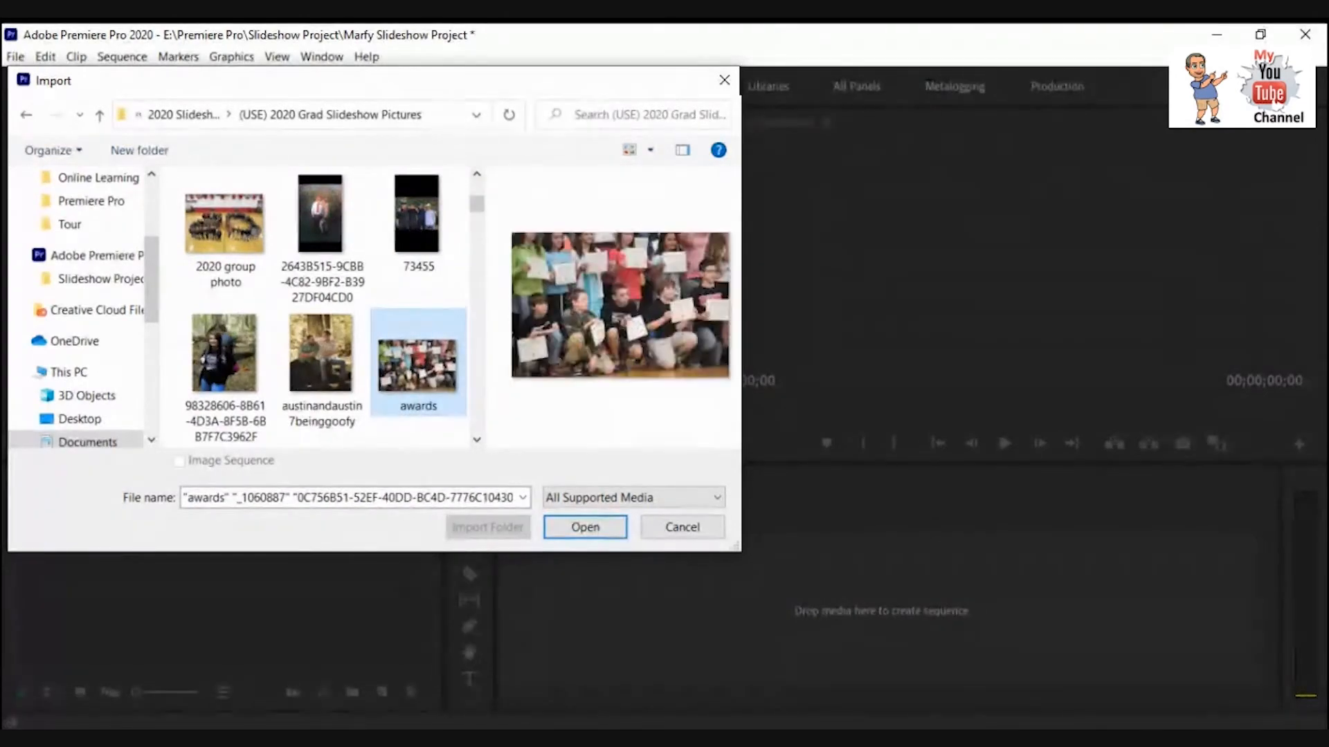
pyautogui.scroll(2, 419, 363)
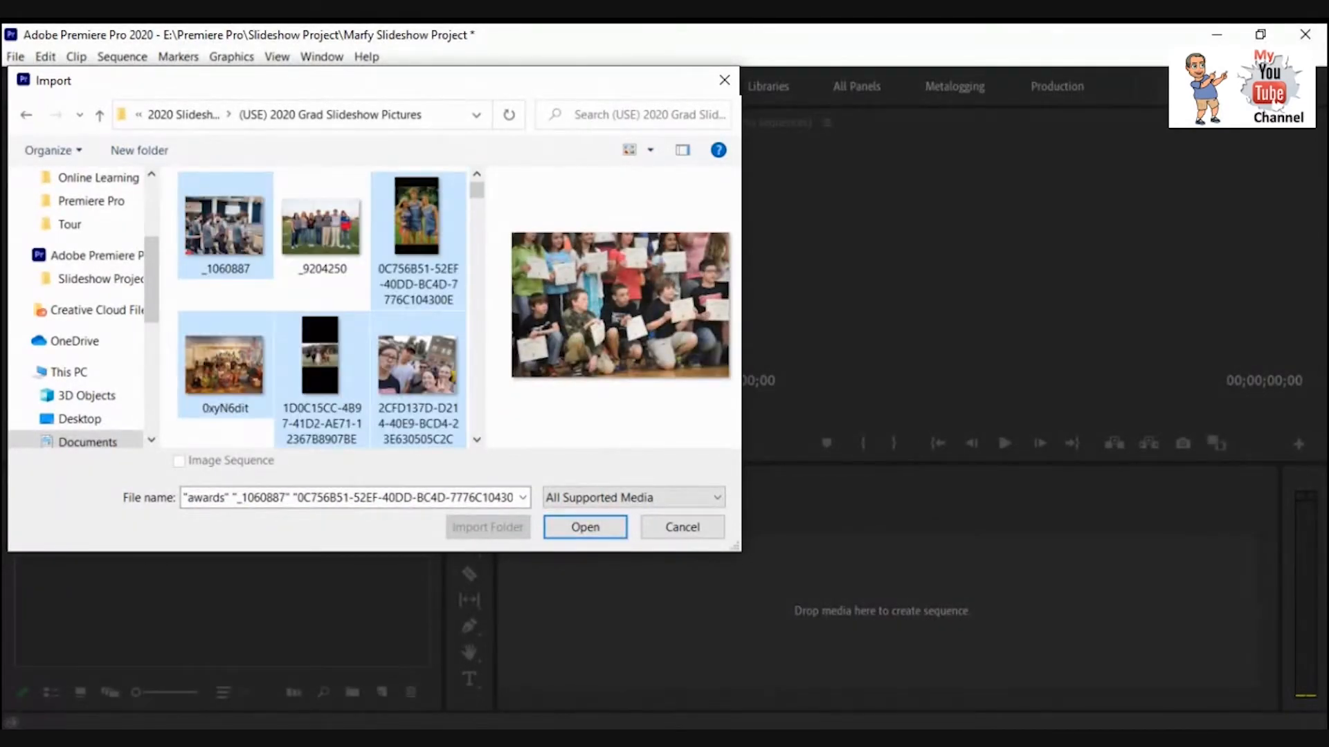
# Select every picture from _1060887 through crazies and import them into the Still Images bin.
pyautogui.click(224, 228)
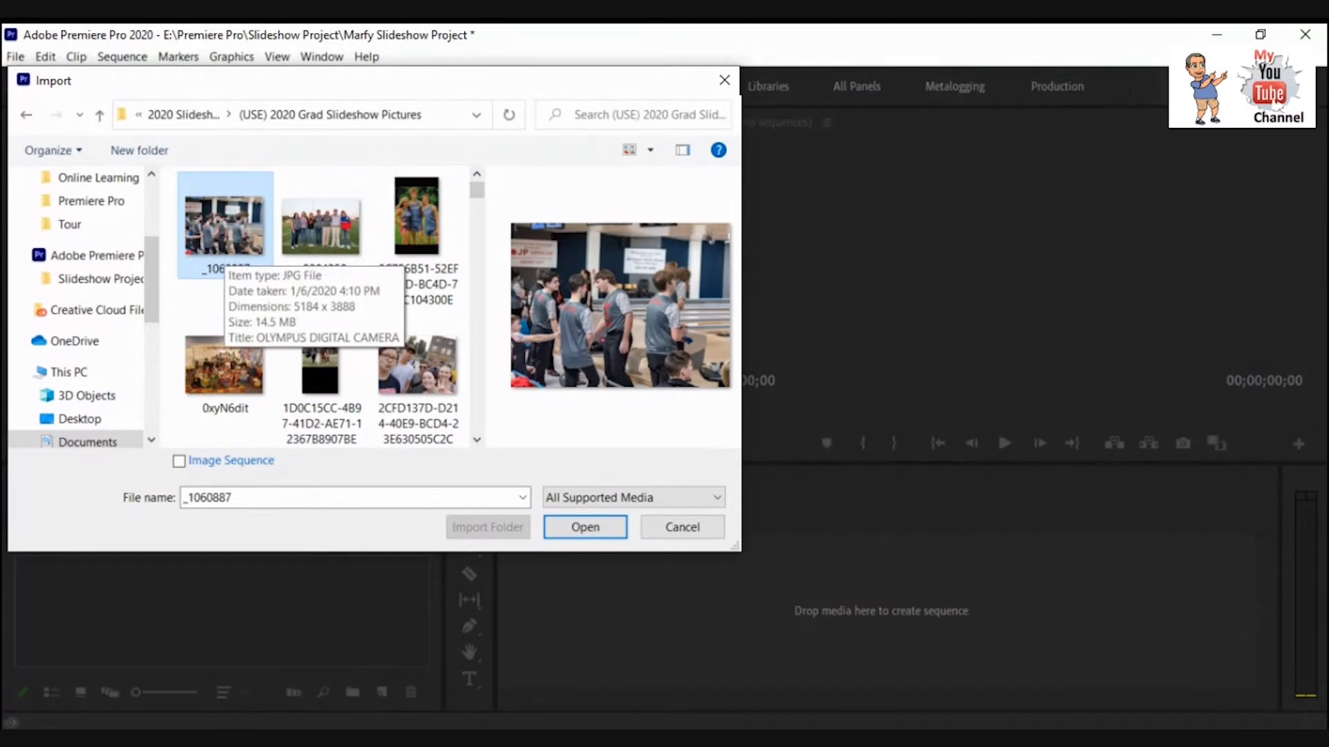
pyautogui.scroll(-6, 225, 260)
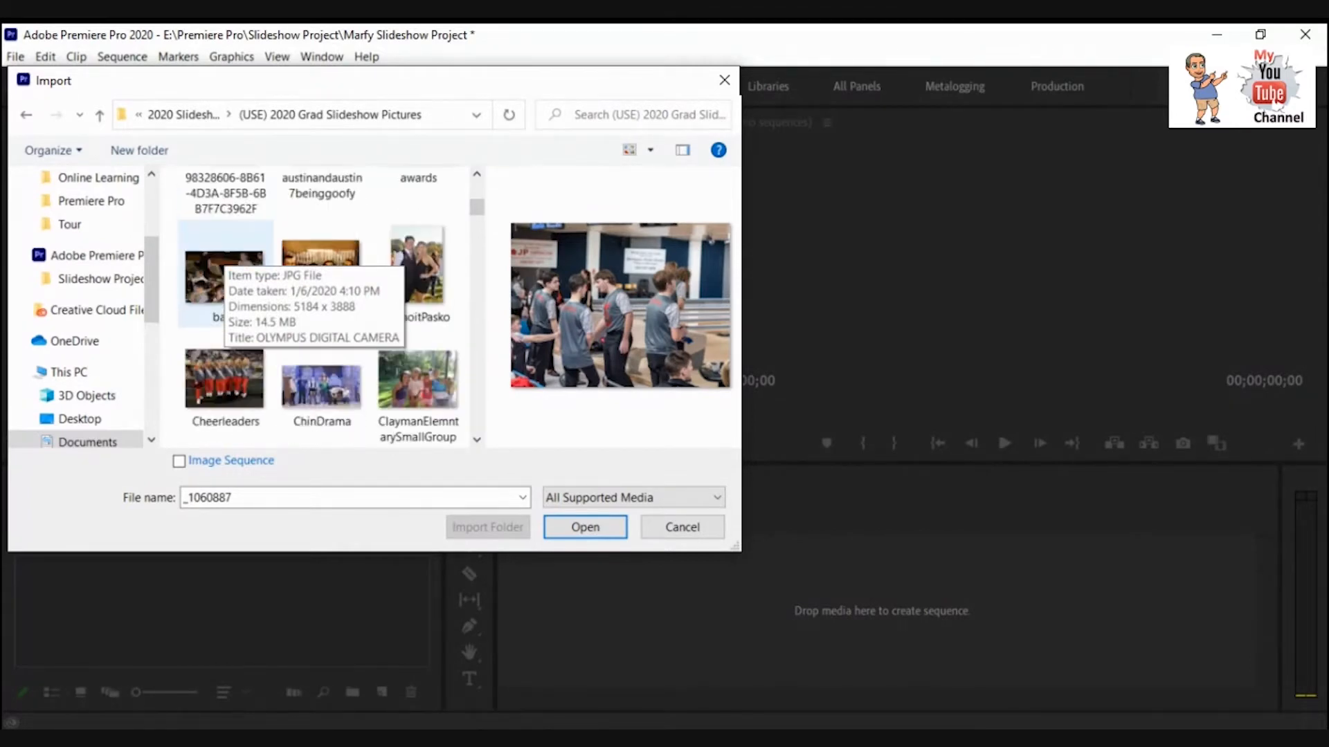
pyautogui.scroll(-2, 322, 304)
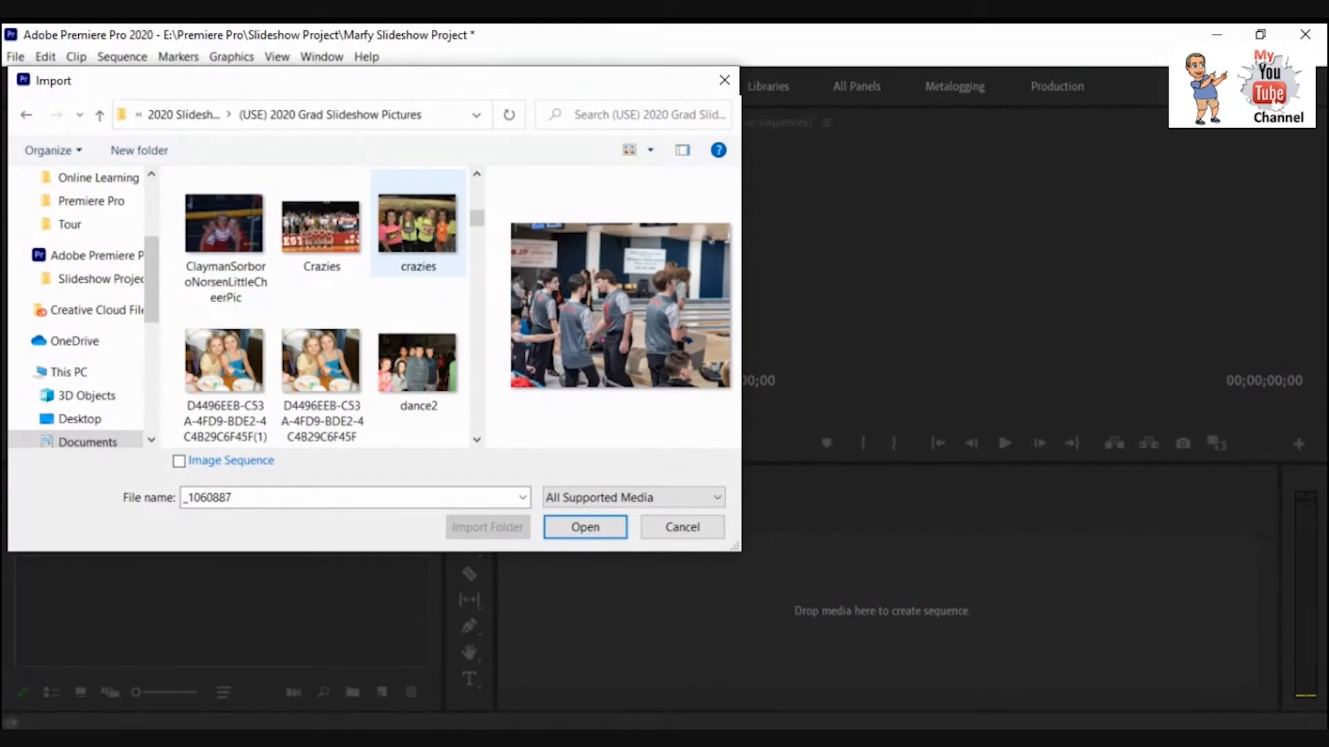
pyautogui.keyDown('shift'); pyautogui.click(417, 225); pyautogui.keyUp('shift')
pyautogui.scroll(6, 417, 228)
pyautogui.scroll(3, 418, 249)
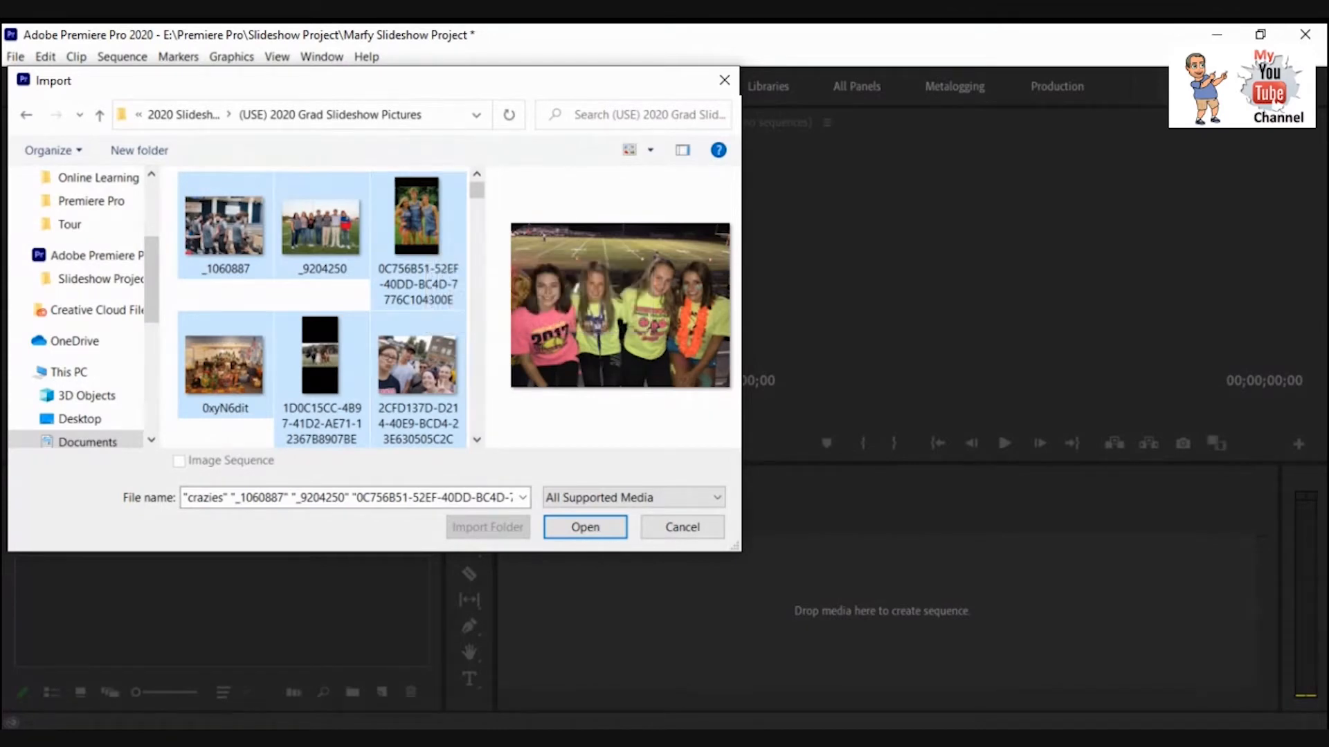
pyautogui.click(584, 527)
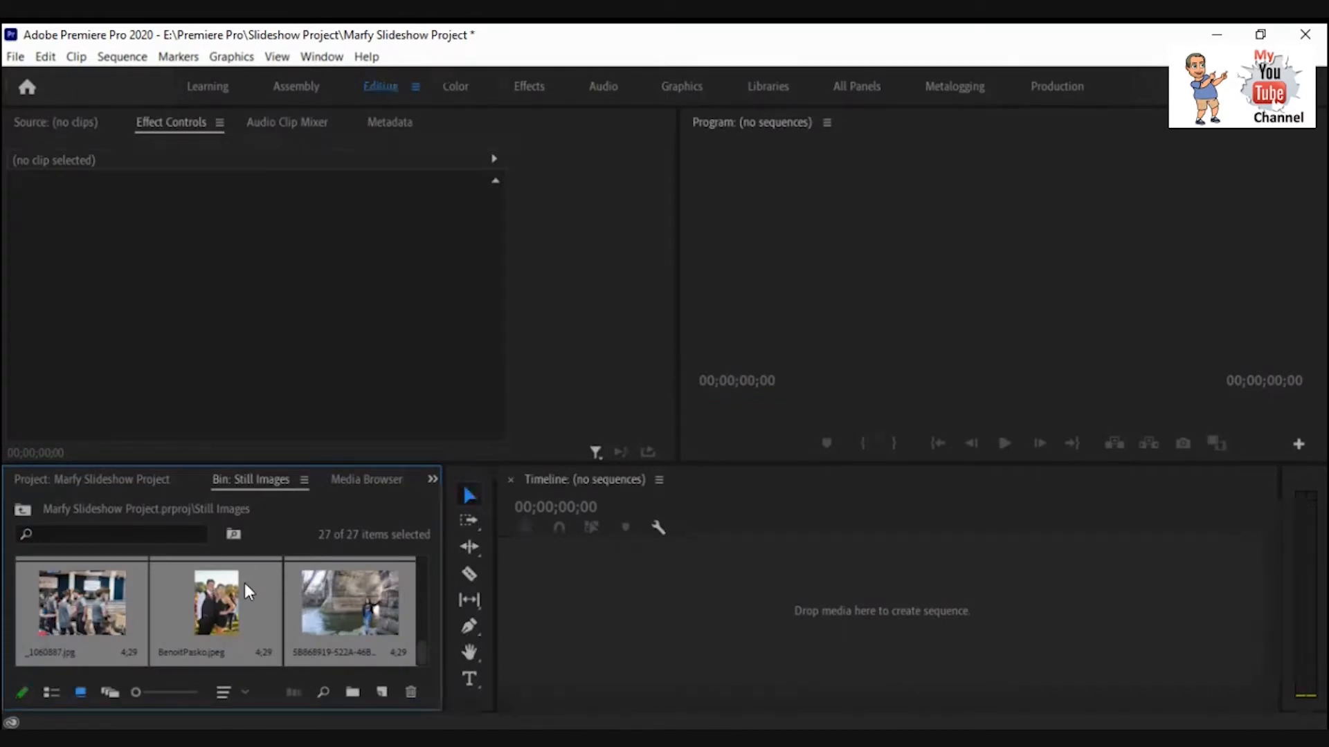
# Browse the imported picture thumbnails in the Still Images bin.
pyautogui.click(246, 582)
pyautogui.scroll(8, 247, 584)
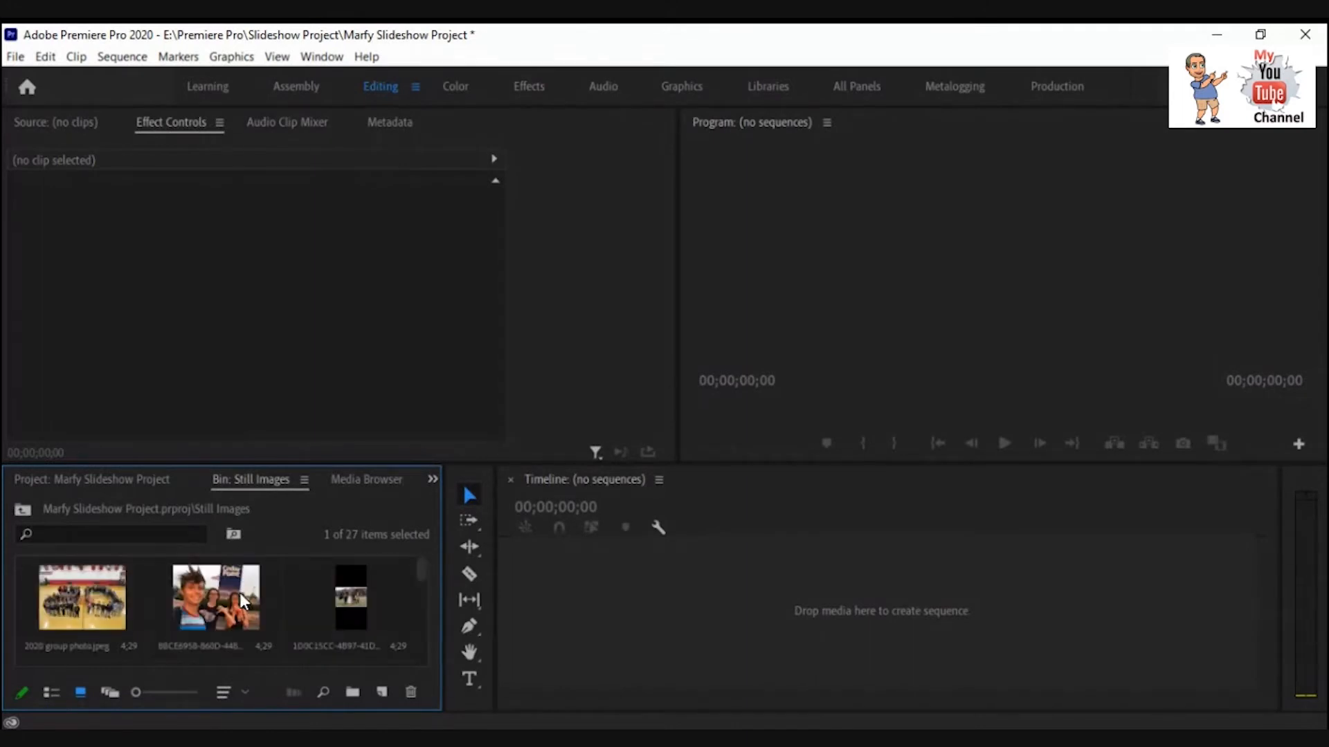
pyautogui.click(106, 603)
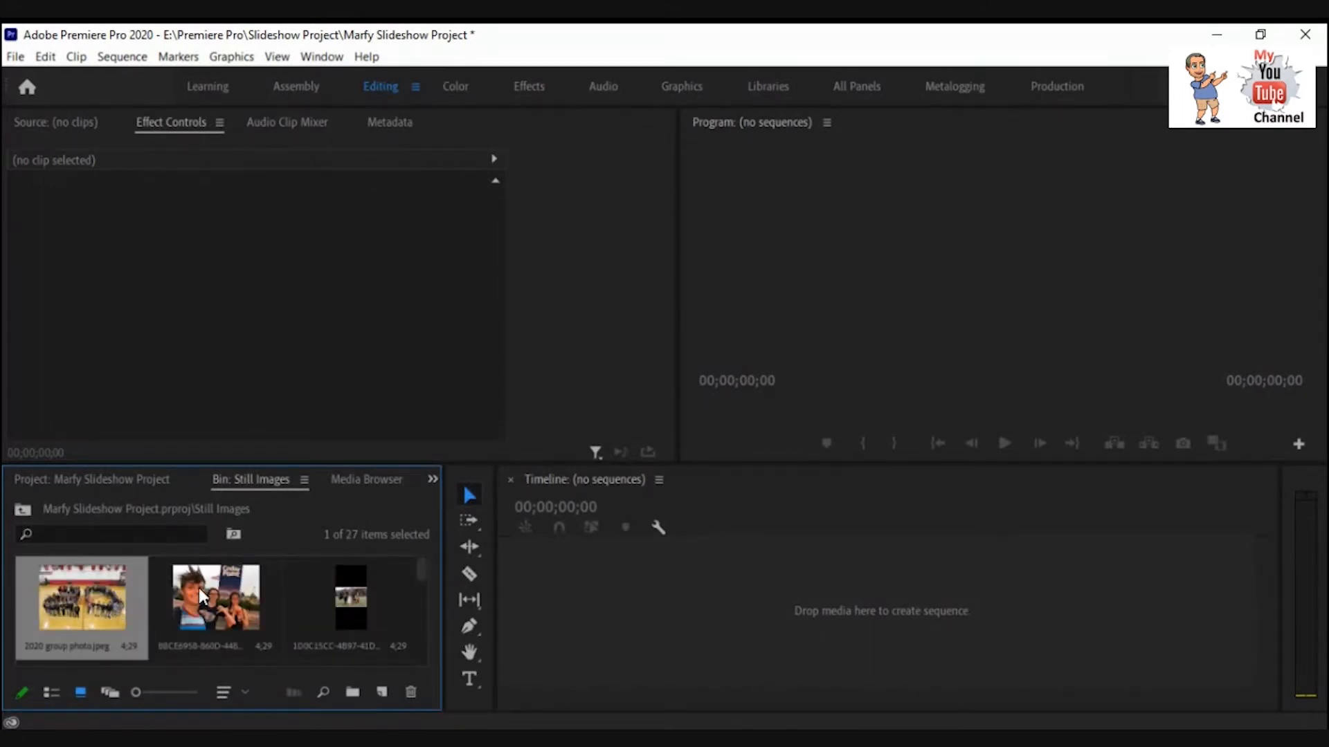
pyautogui.click(203, 596)
pyautogui.click(346, 596)
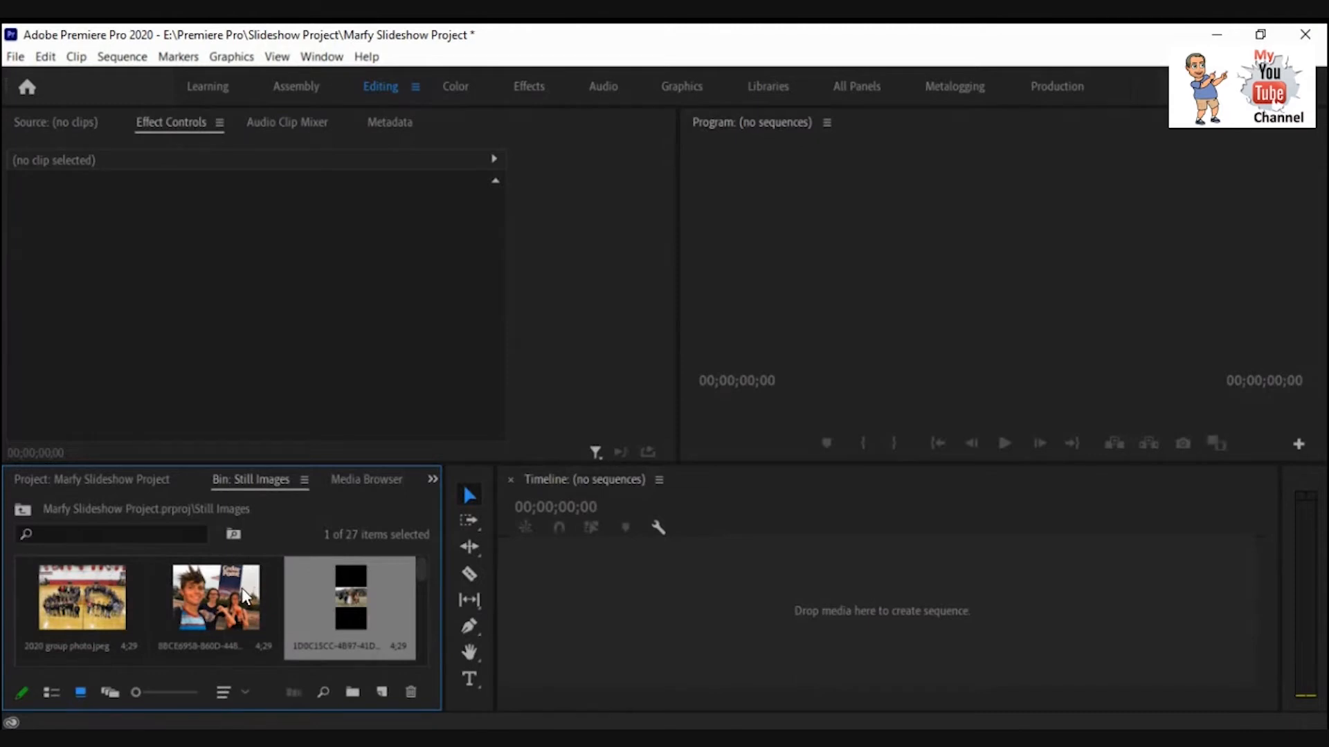
# Sort the bin's thumbnails by Name, then by Field Order.
pyautogui.click(223, 692)
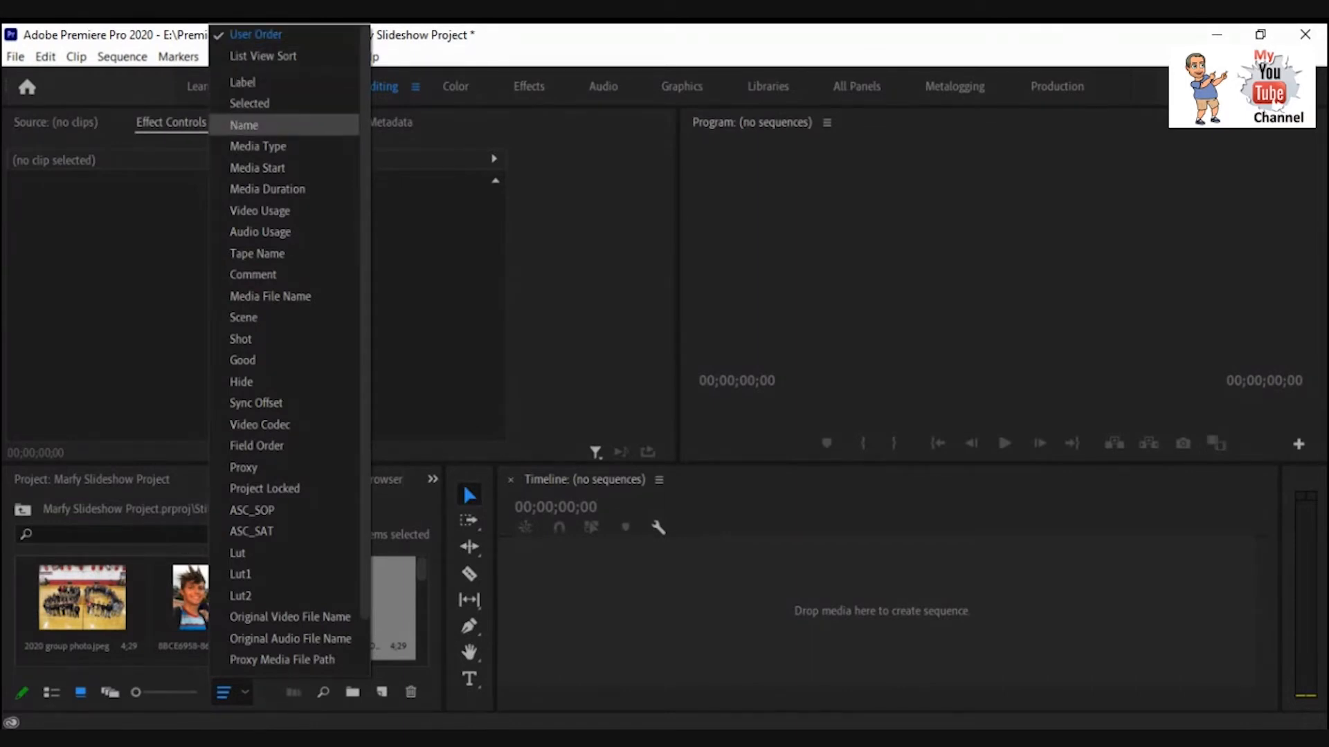
pyautogui.click(250, 126)
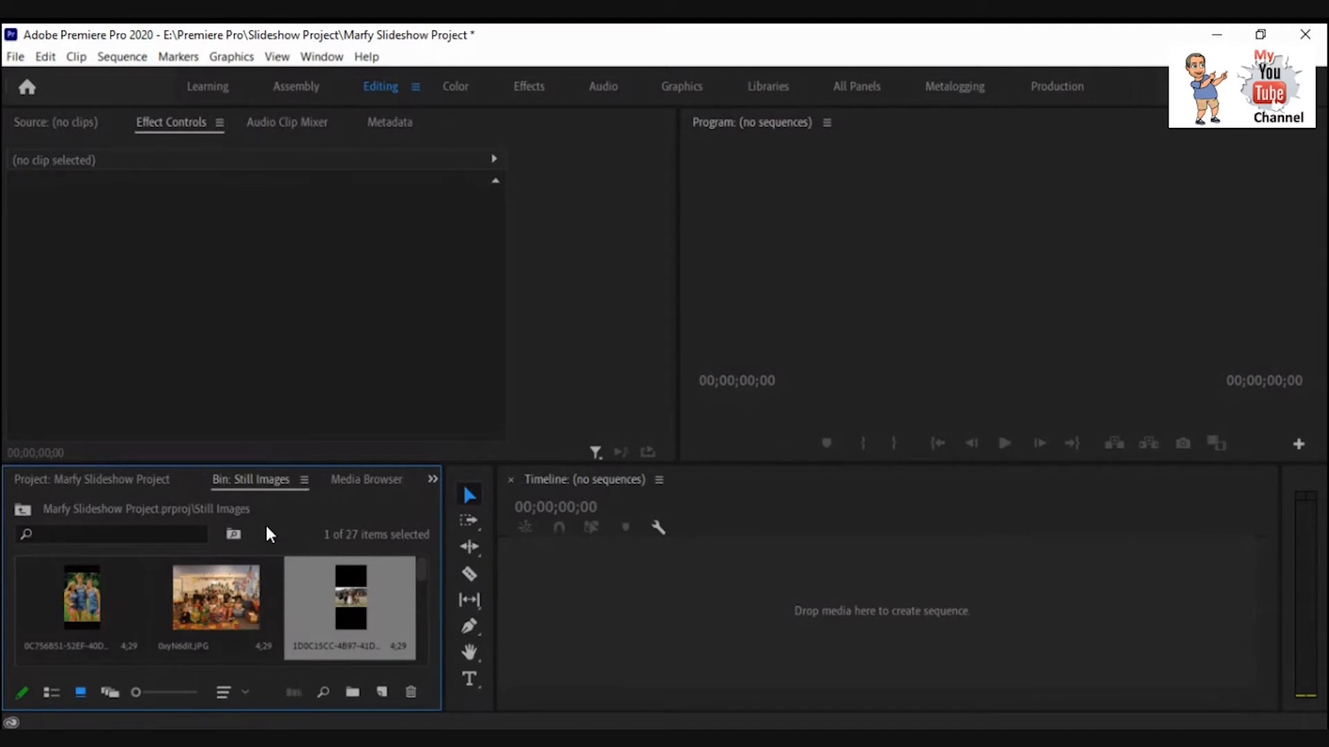
pyautogui.click(246, 694)
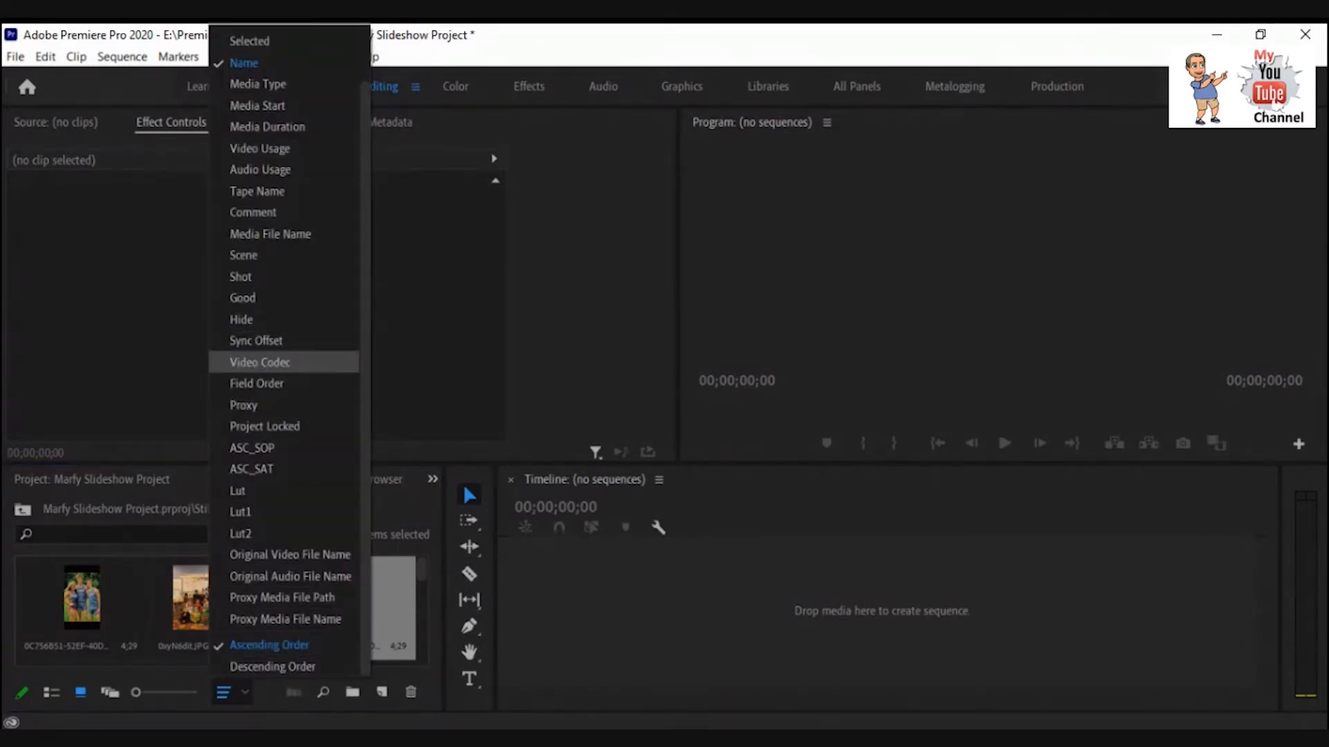
pyautogui.click(269, 383)
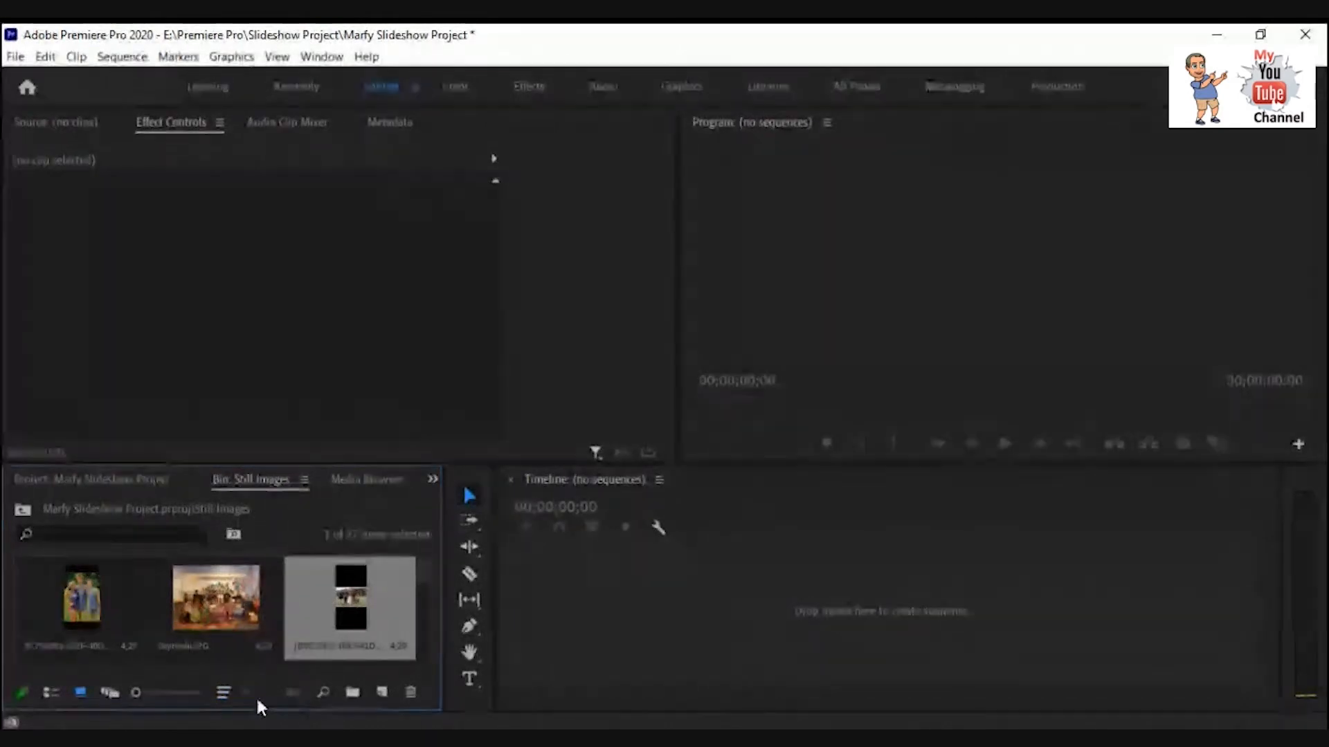
# Restore User Order sorting for the Still Images bin.
pyautogui.click(223, 692)
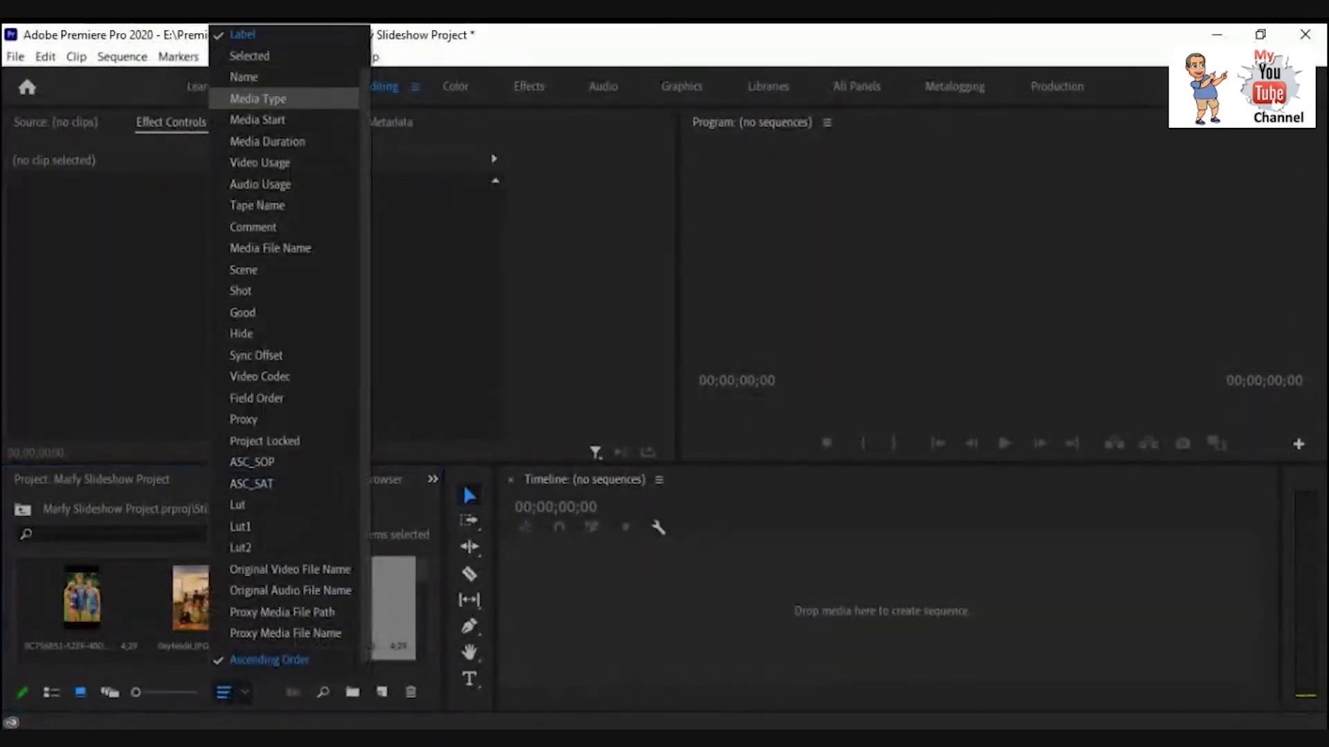
pyautogui.scroll(2, 263, 104)
pyautogui.click(257, 34)
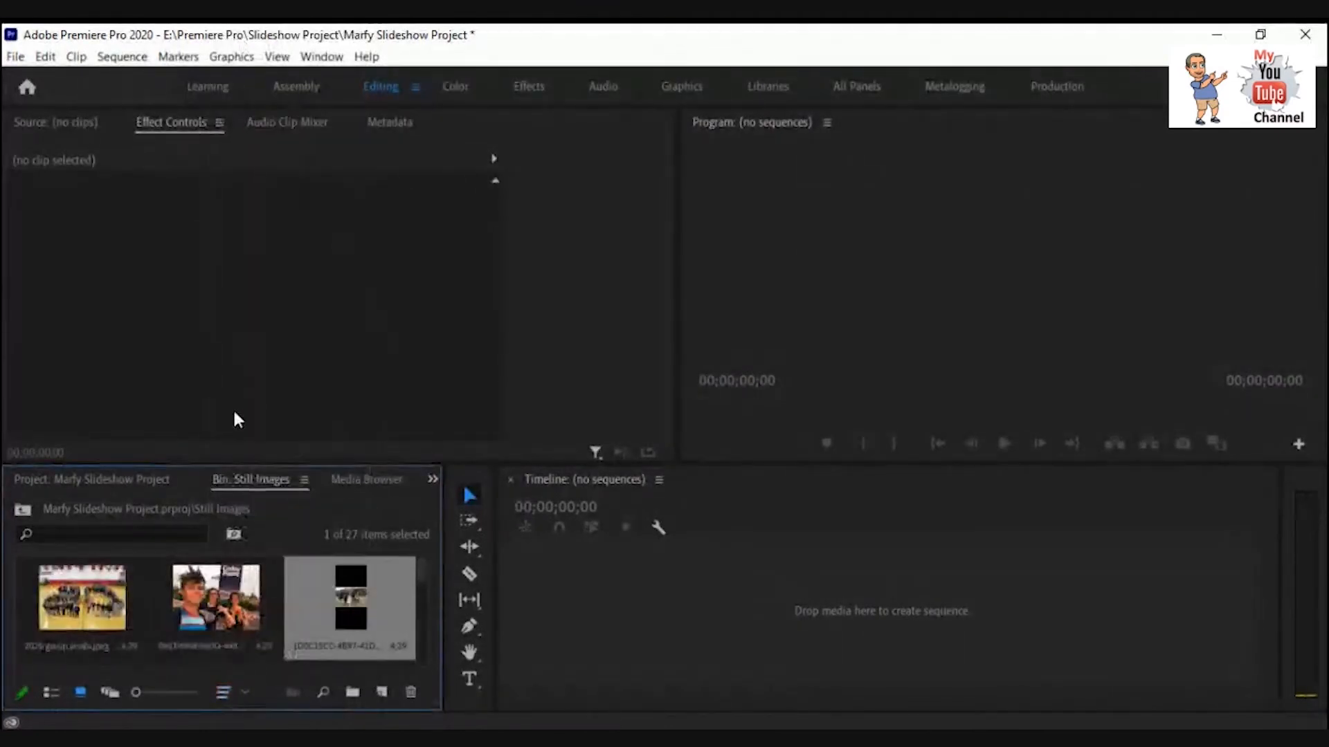
# Move the 1D0C15CC picture ahead of 8BCE6958 in the bin's order.
pyautogui.click(197, 611)
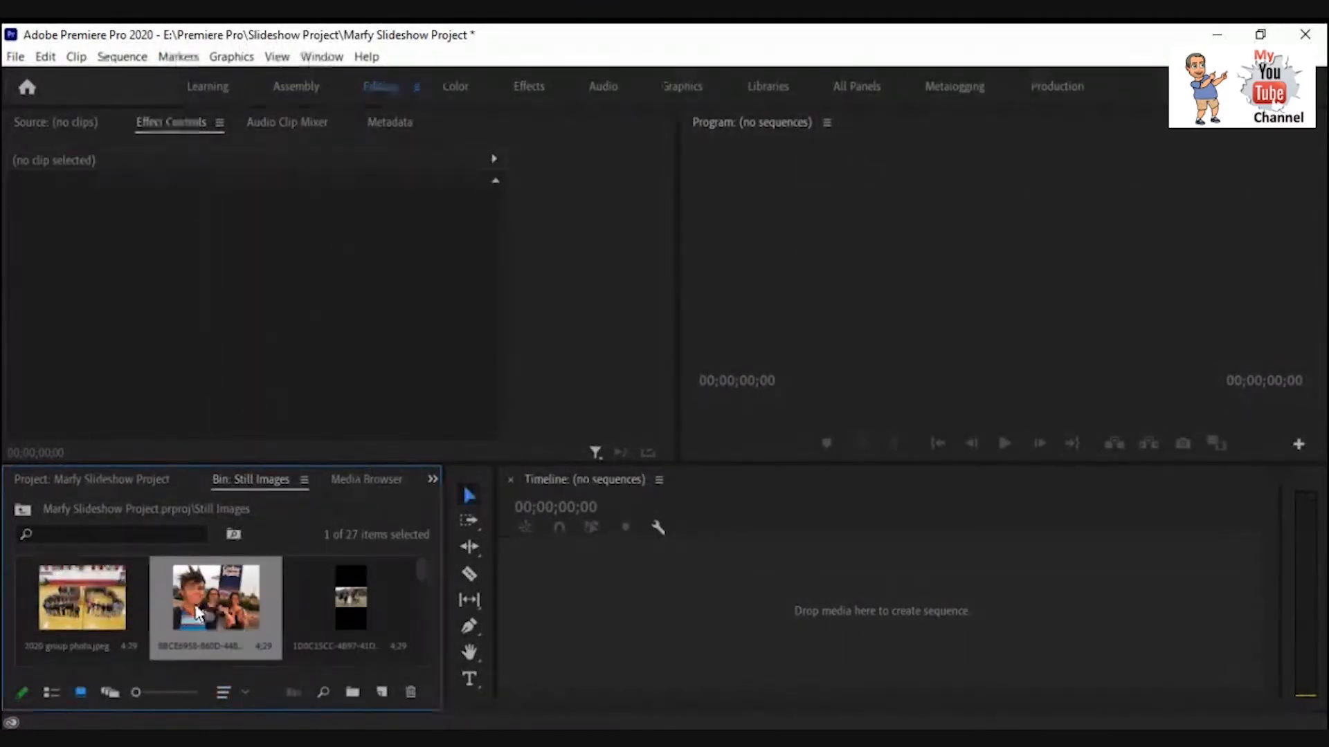
pyautogui.moveTo(343, 609); pyautogui.dragTo(194, 618)
pyautogui.scroll(-1, 310, 620)
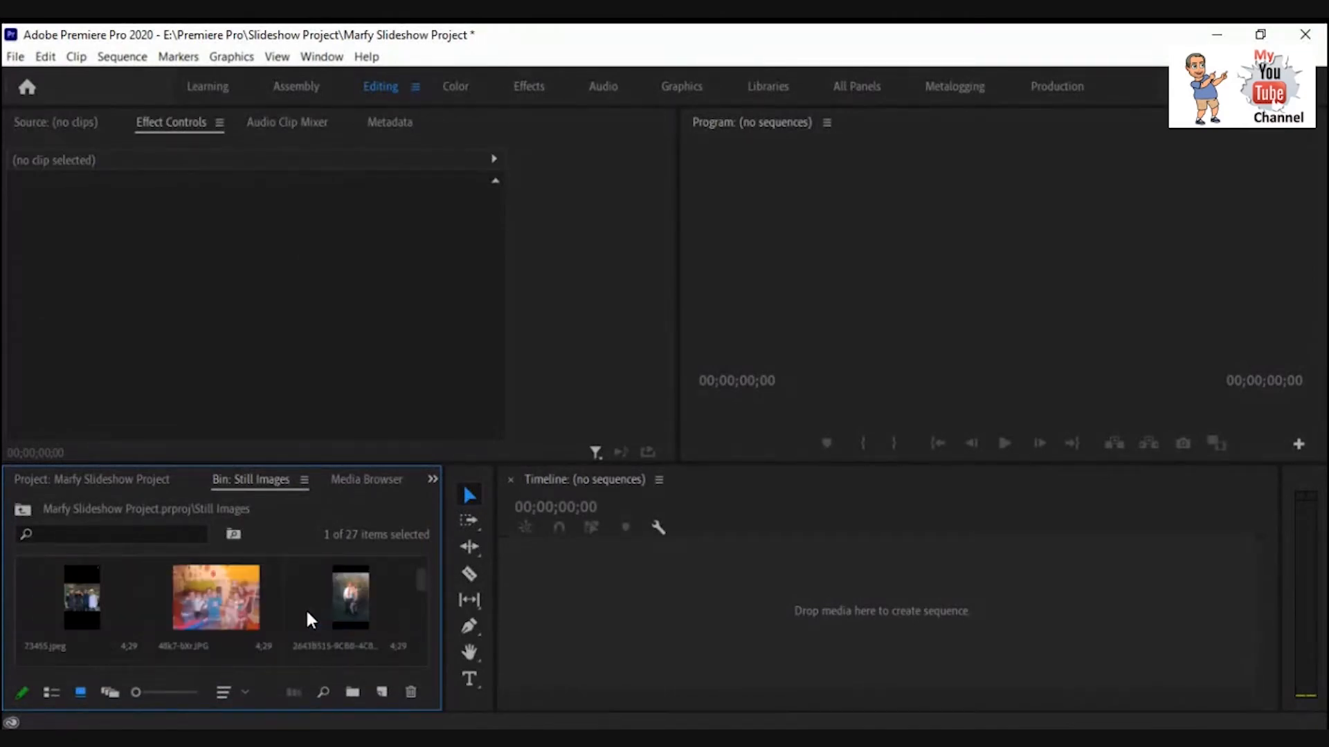
# Move the 2643B515 picture ahead of 48k7-bXr in the bin's order.
pyautogui.click(228, 609)
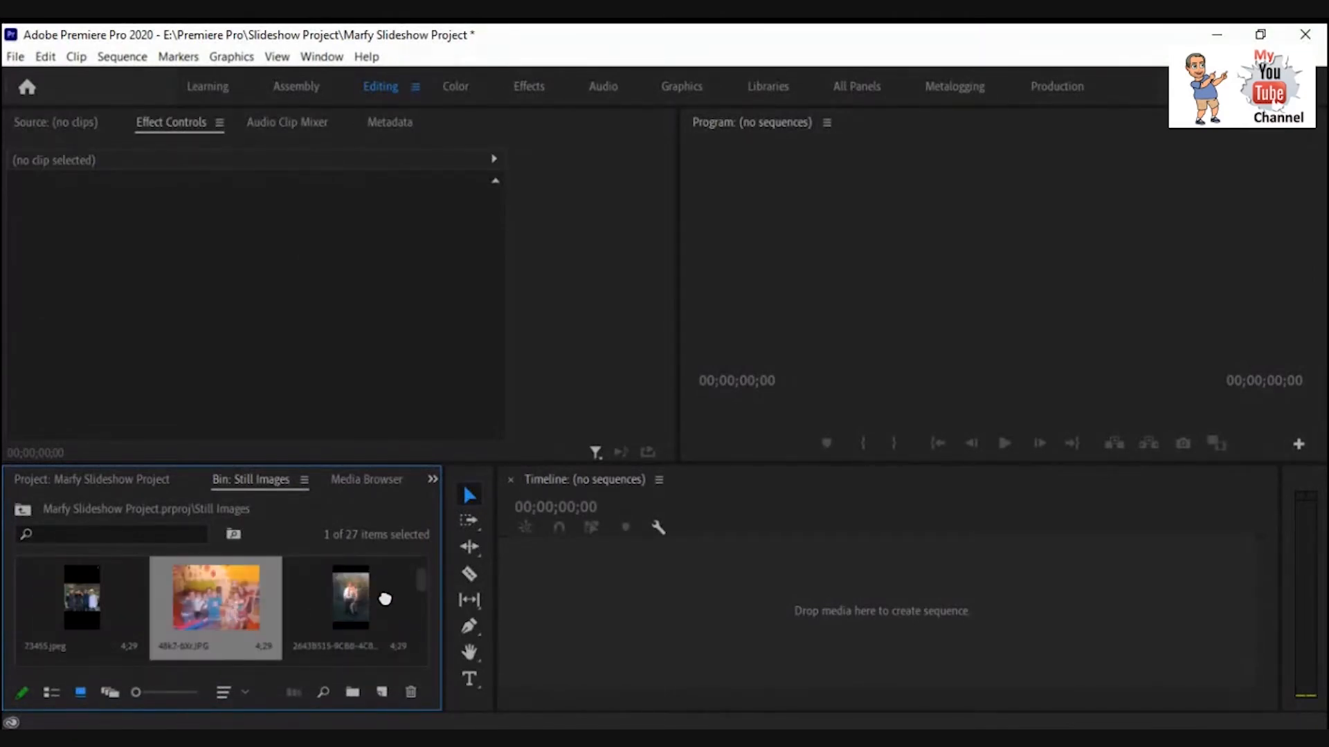
pyautogui.moveTo(387, 607); pyautogui.dragTo(211, 630)
pyautogui.scroll(-1, 202, 627)
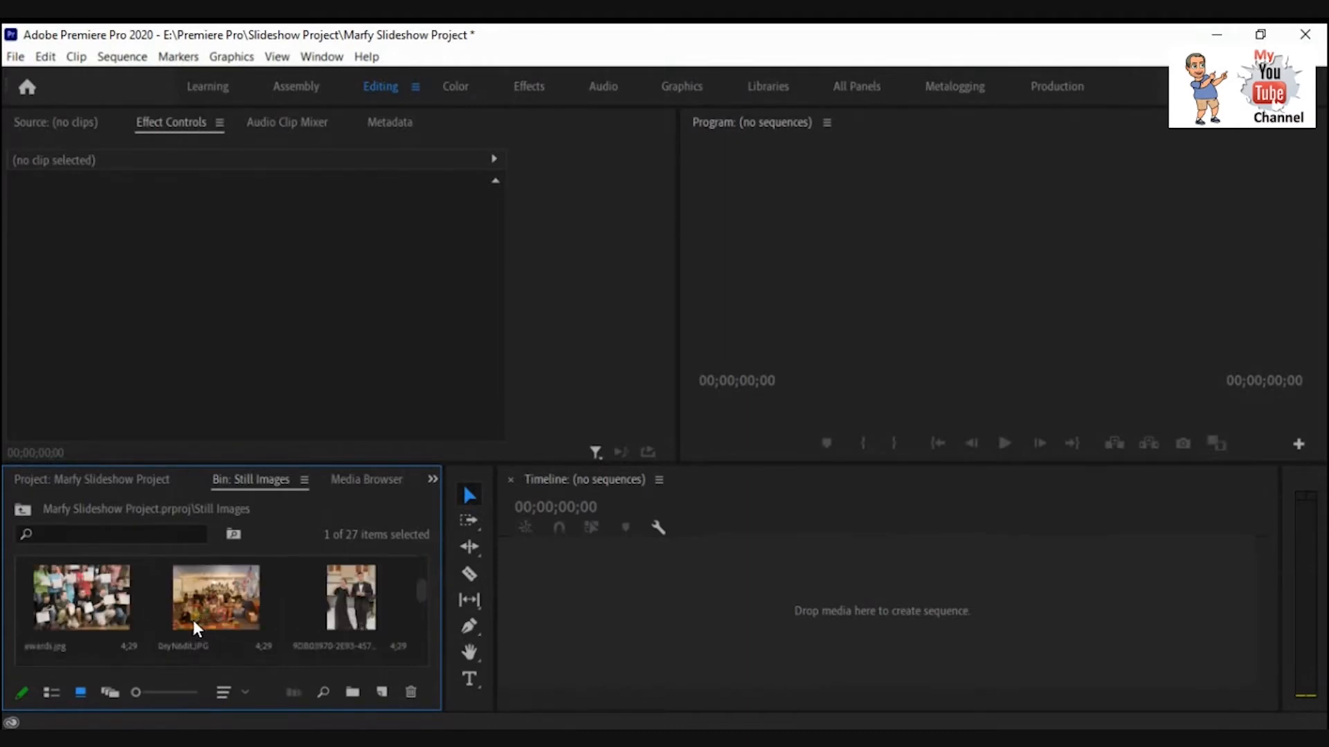
pyautogui.click(202, 620)
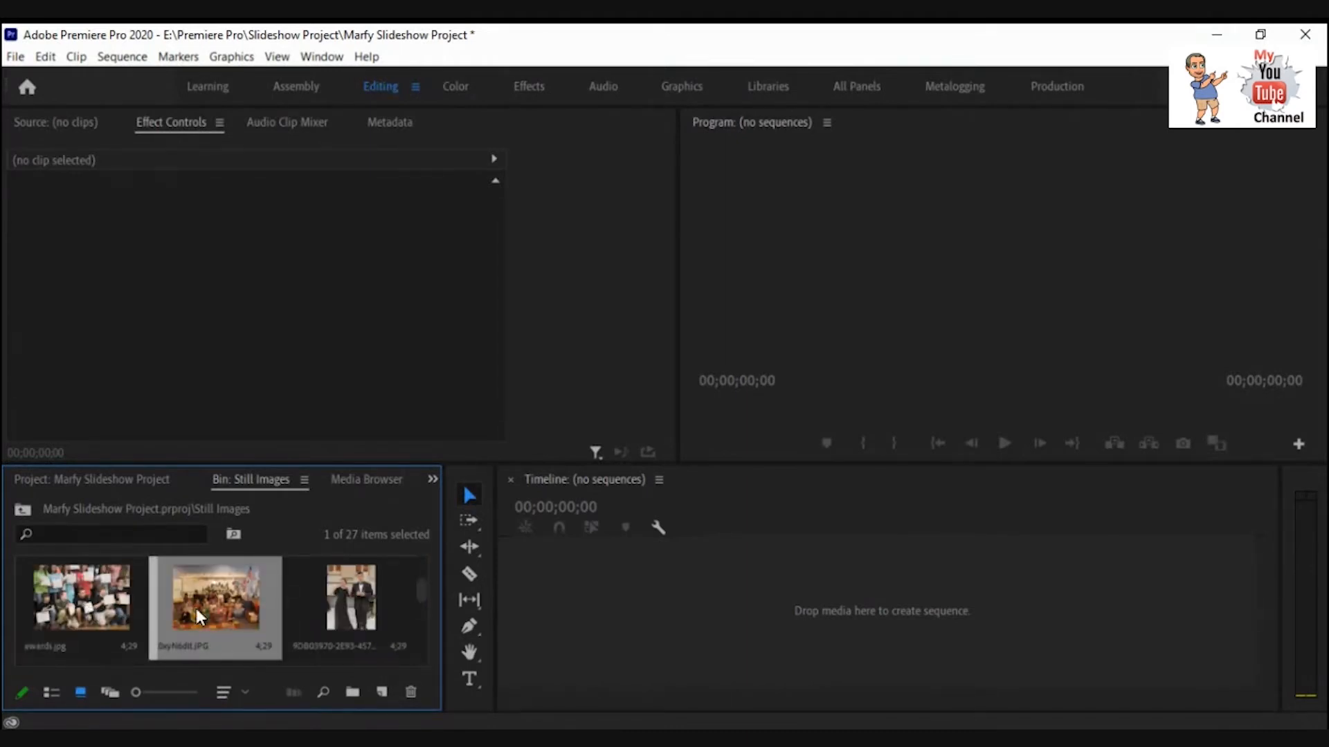
pyautogui.scroll(1, 294, 609)
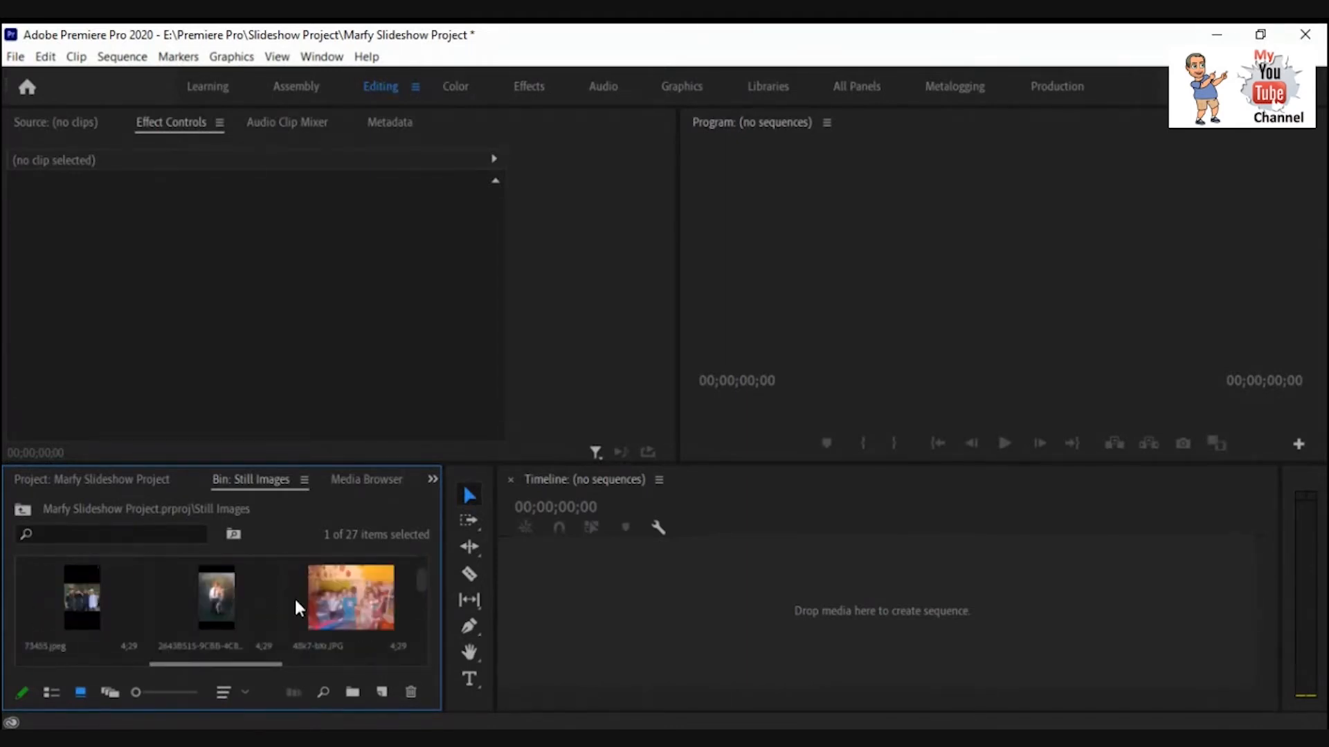
pyautogui.scroll(1, 308, 612)
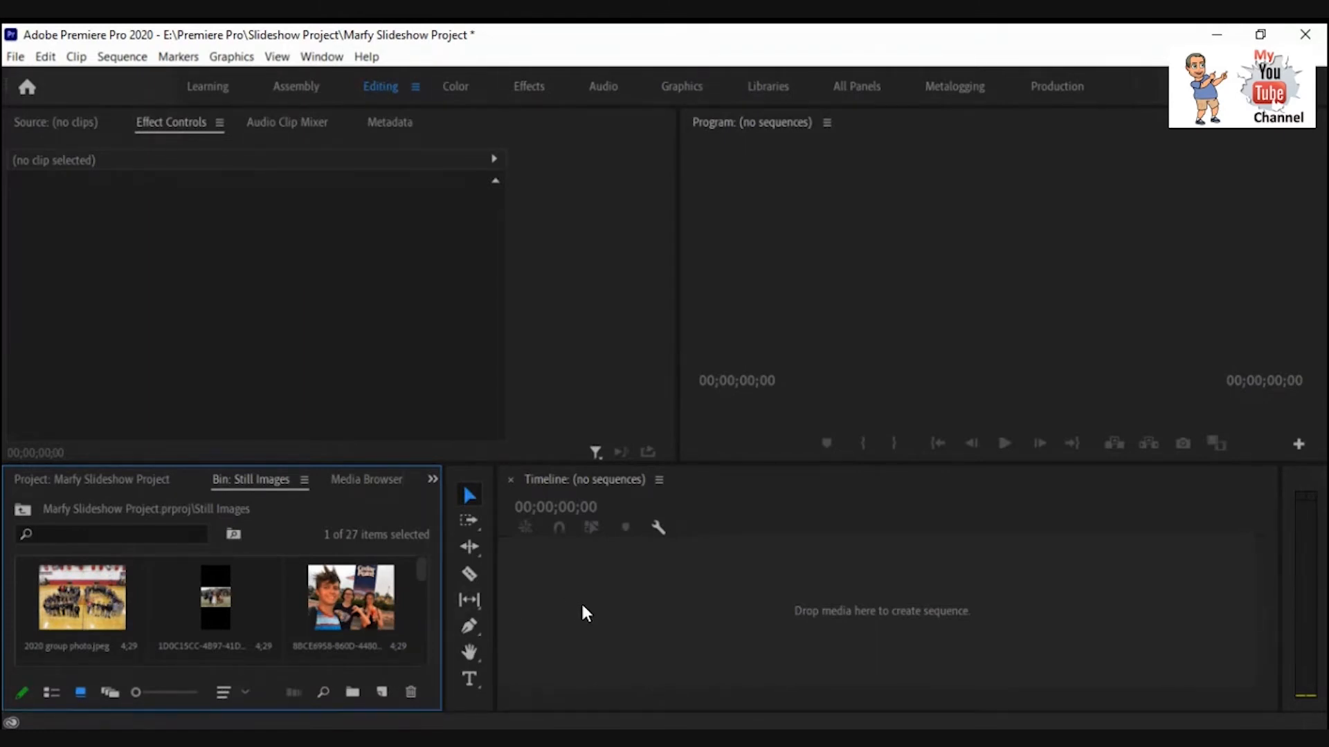
# Add a bin inside Still Images, then delete the Still Images bin from the project.
pyautogui.click(70, 483)
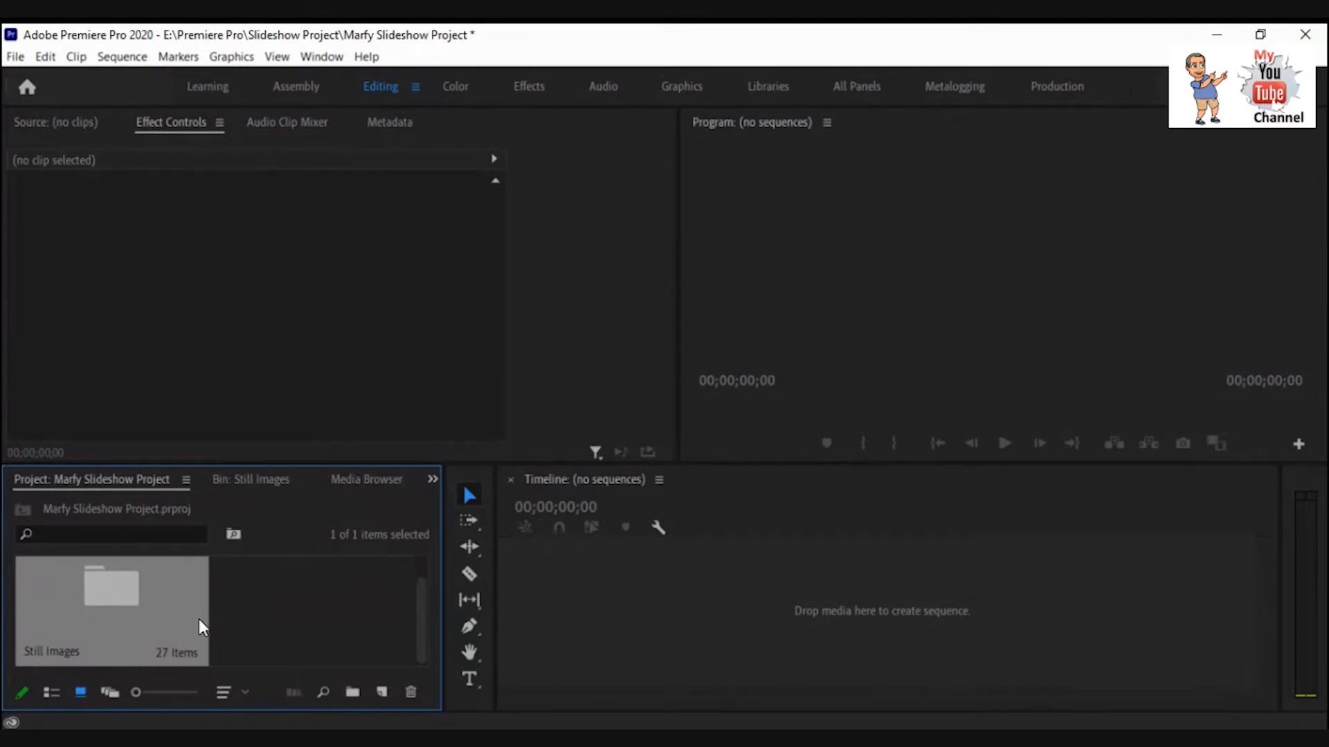
pyautogui.click(352, 691)
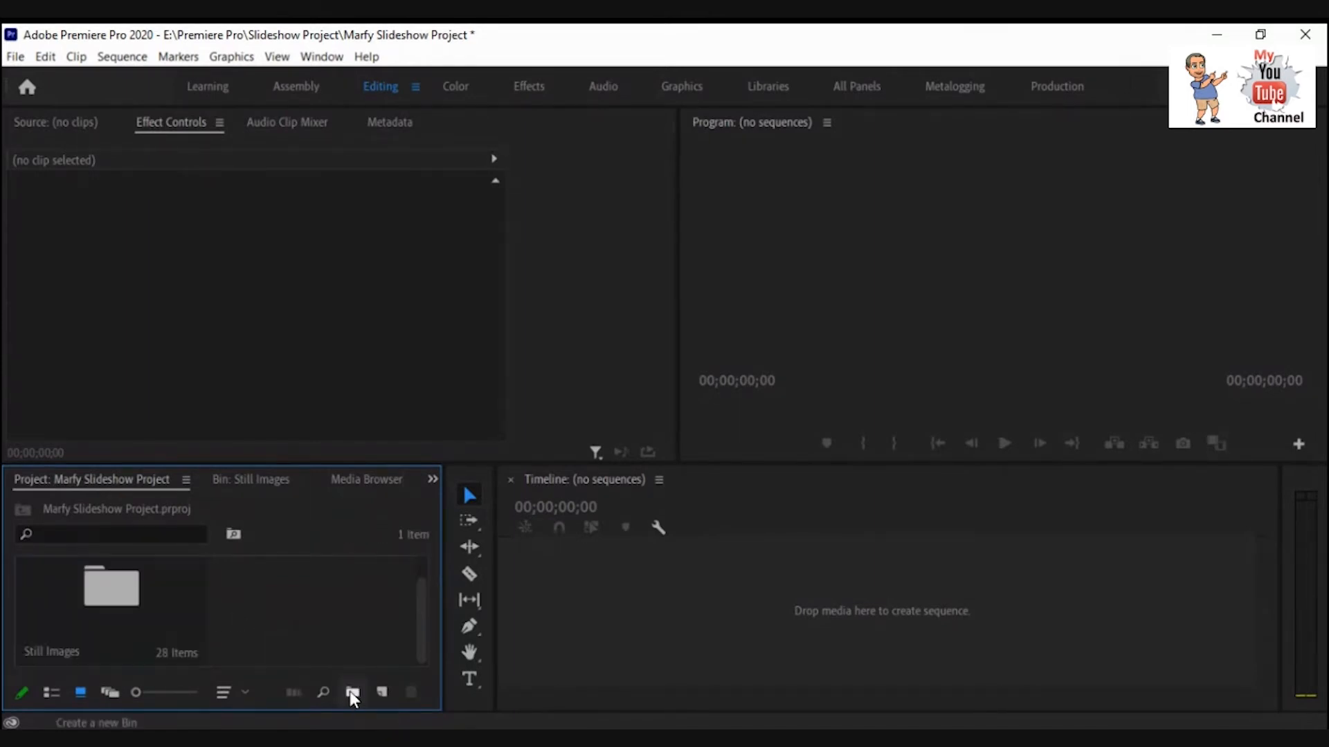
pyautogui.click(132, 616)
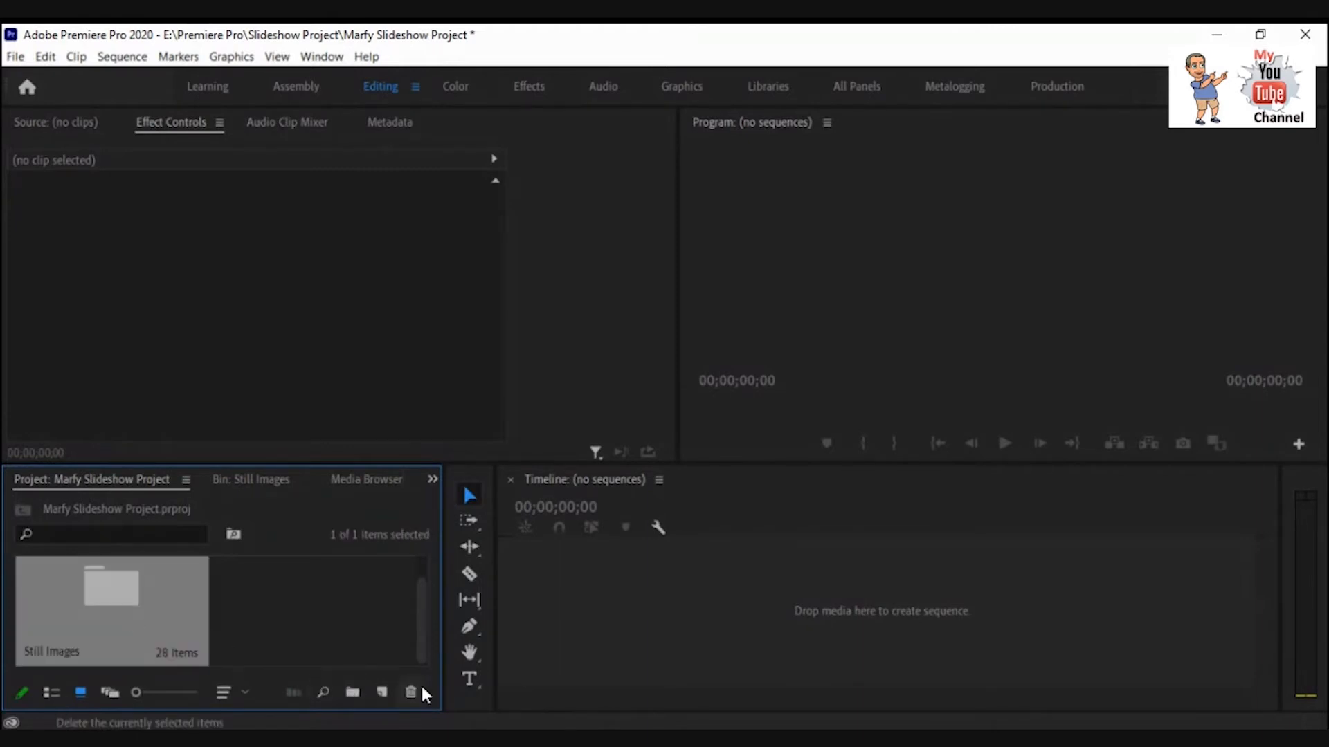
pyautogui.click(410, 692)
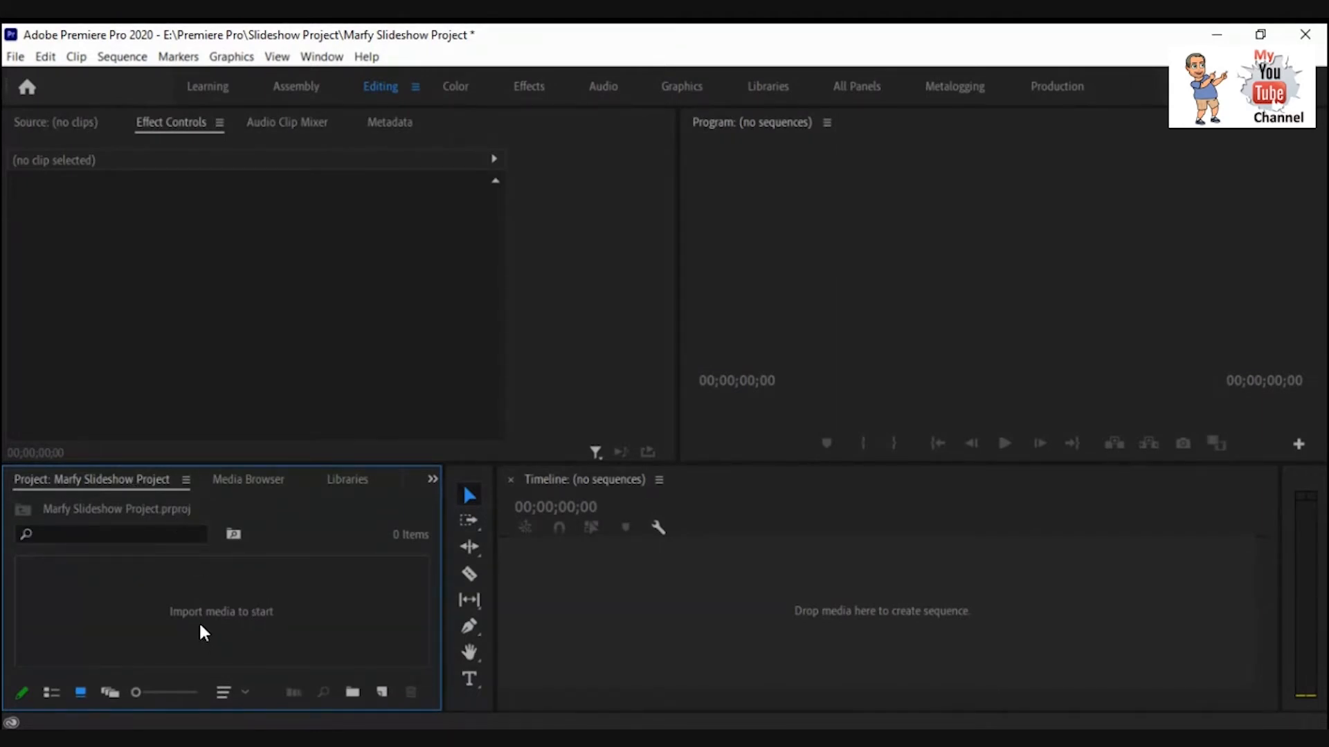
# Import the Simple Slideshow Title composition from the Slideshow Animated Title After Effects project into the empty project.
pyautogui.click(245, 486)
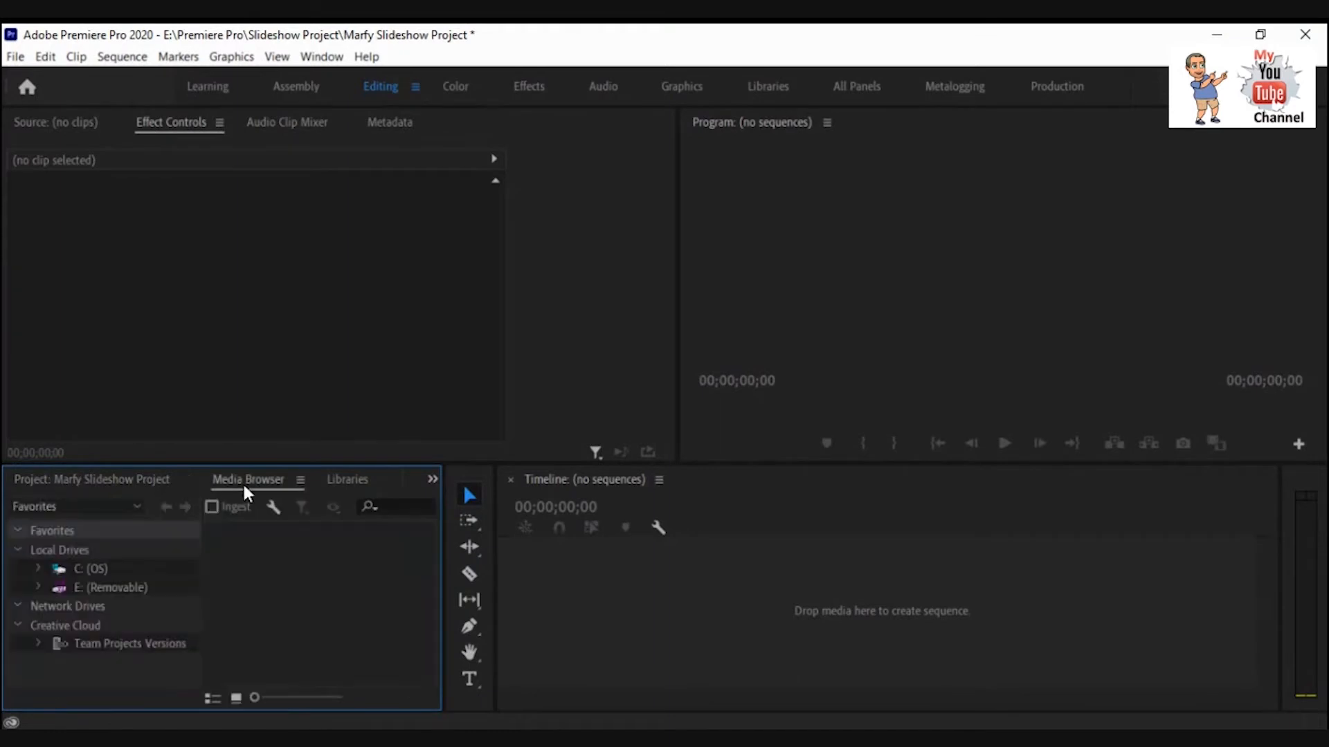
pyautogui.click(125, 484)
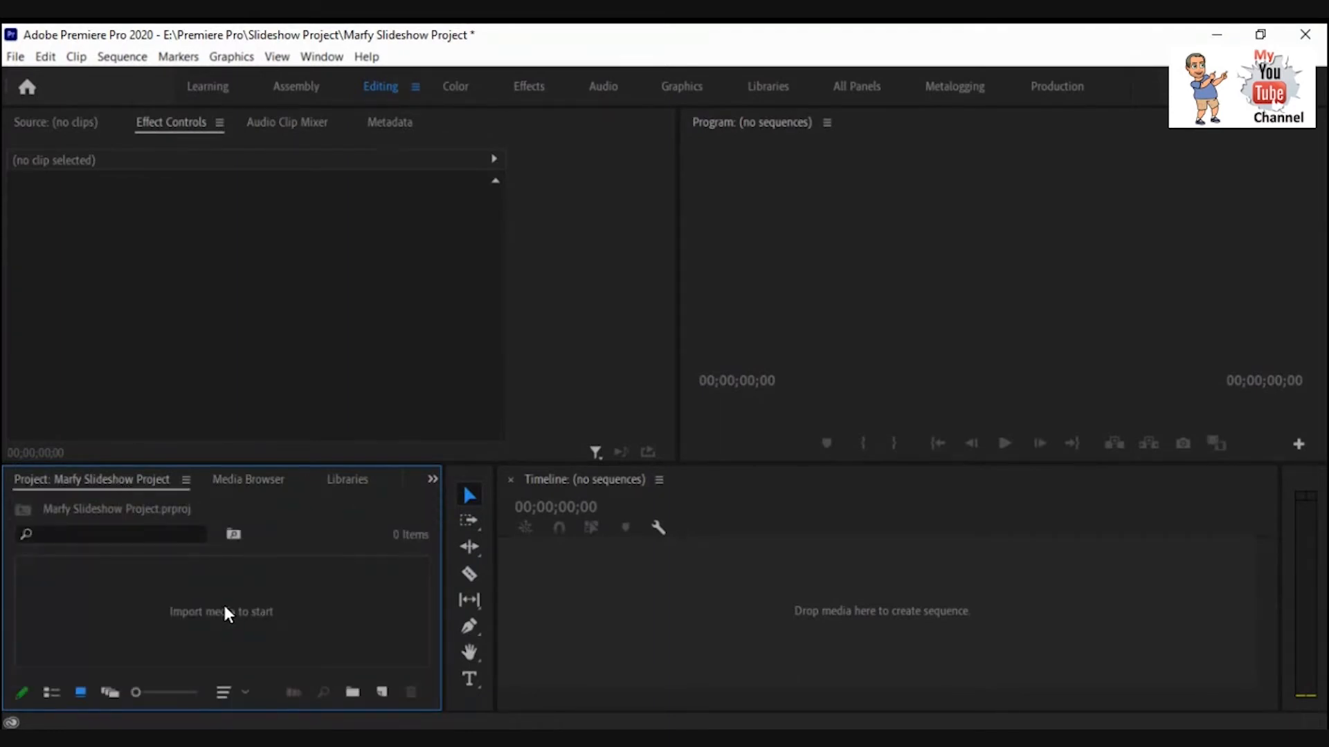
pyautogui.doubleClick(260, 609)
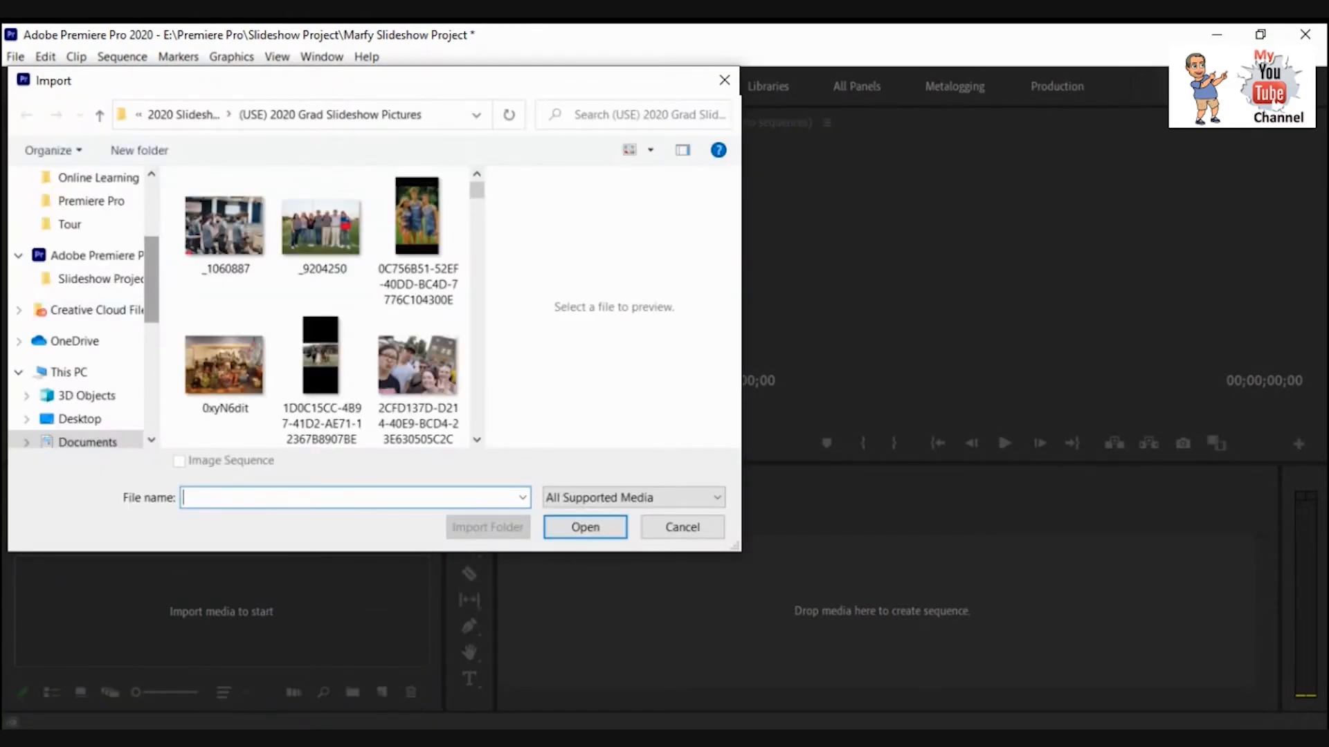
pyautogui.scroll(5, 76, 310)
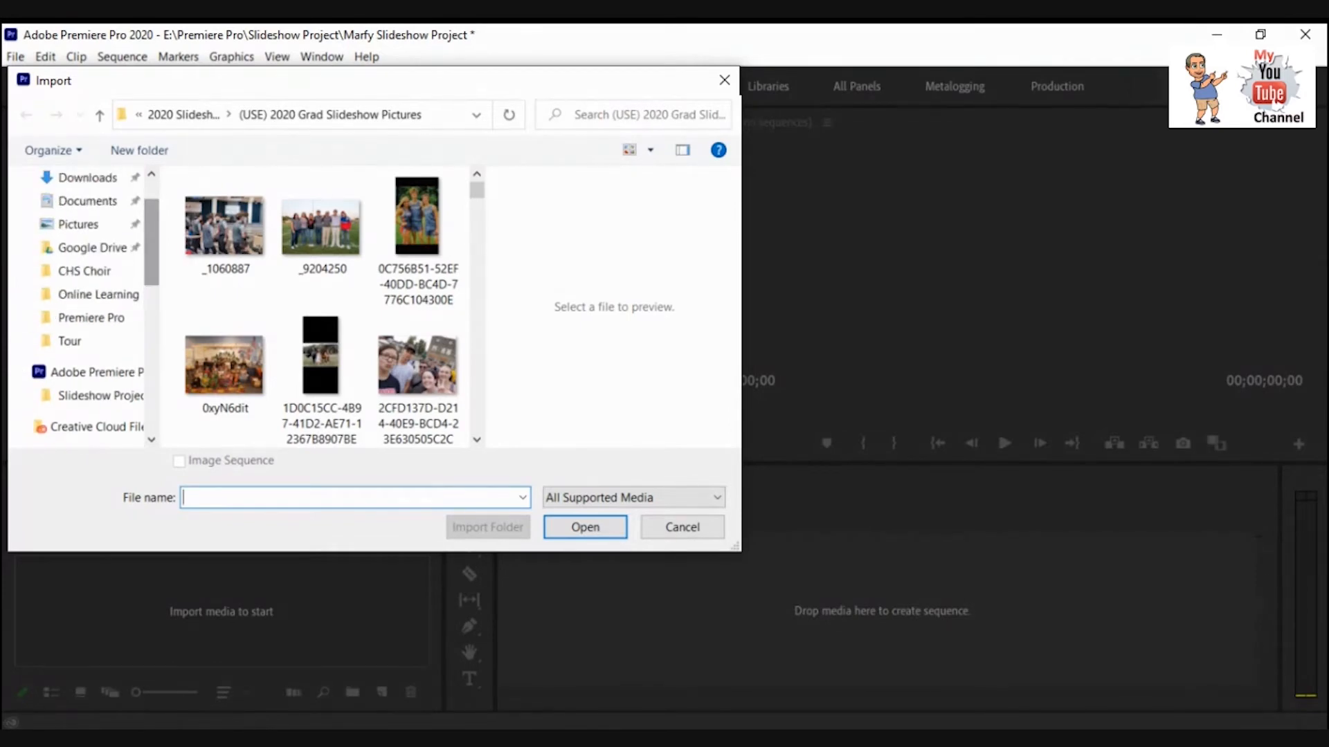
pyautogui.click(91, 317)
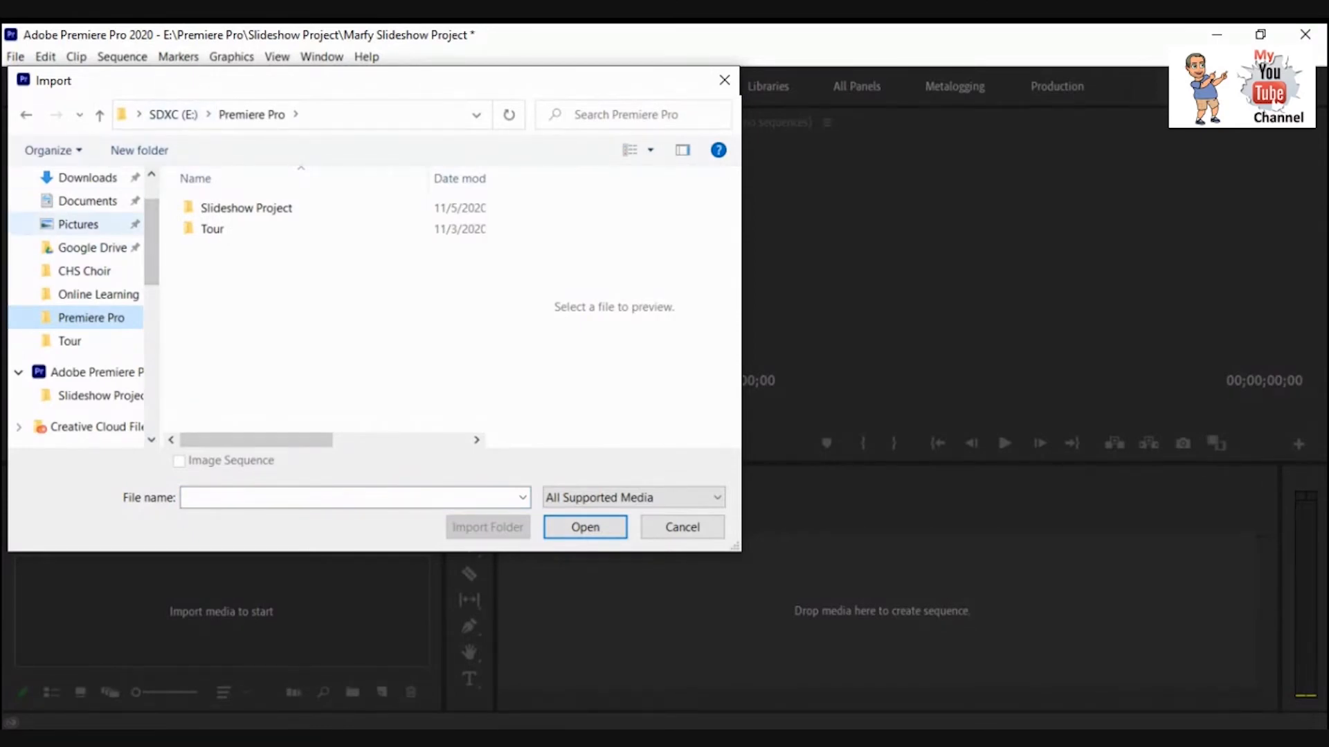
pyautogui.scroll(1, 90, 229)
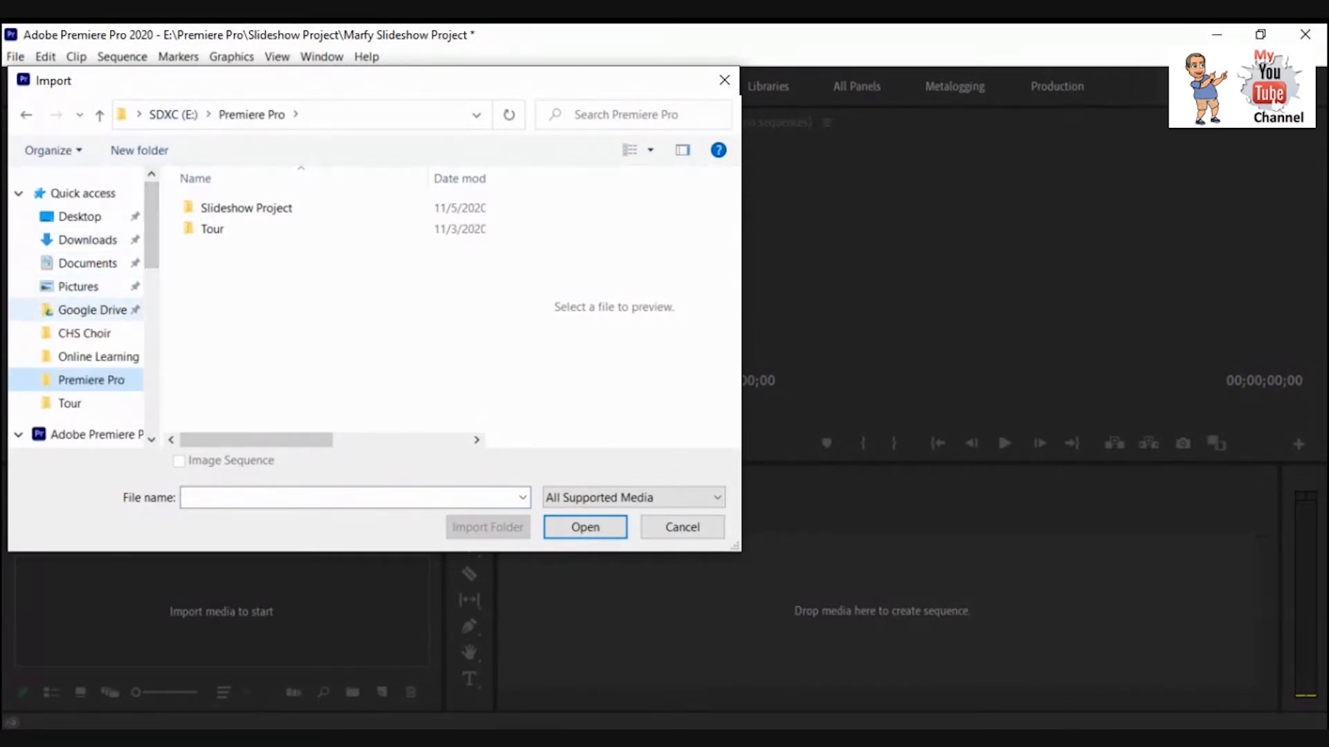
pyautogui.click(87, 264)
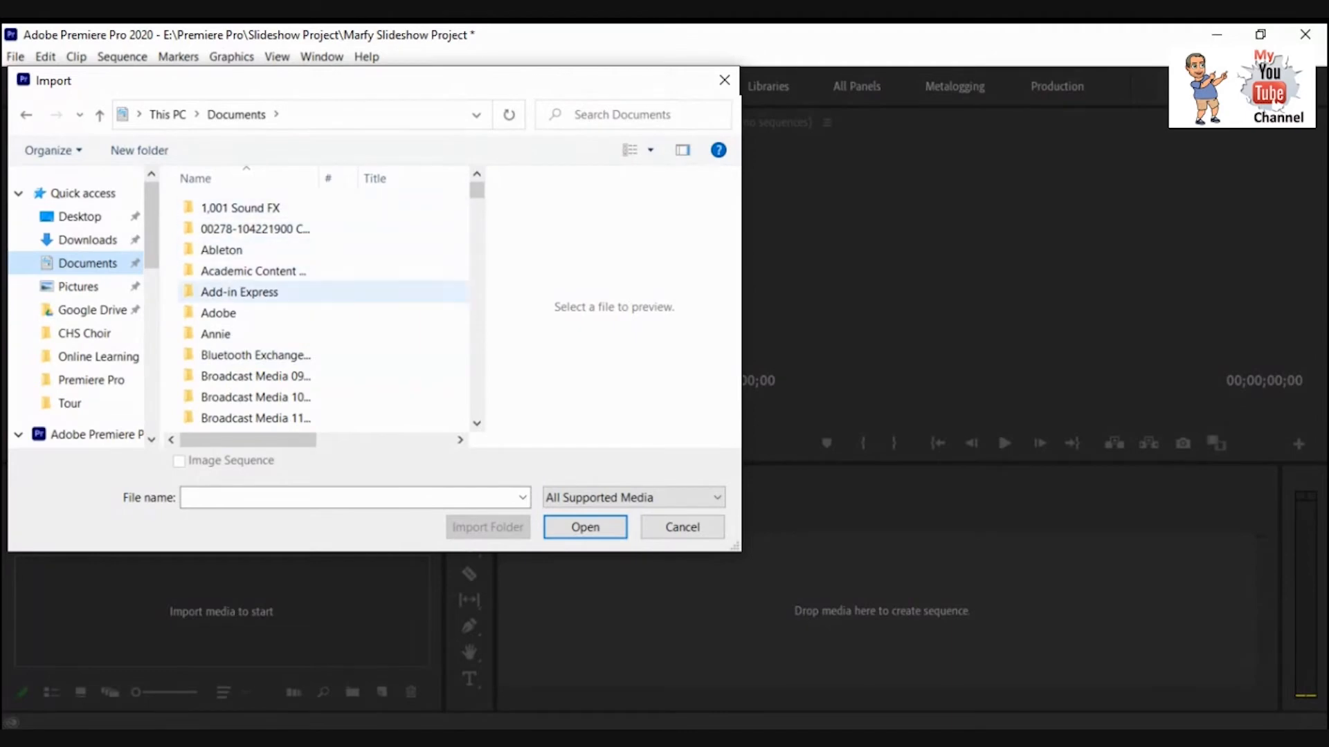
pyautogui.click(219, 314)
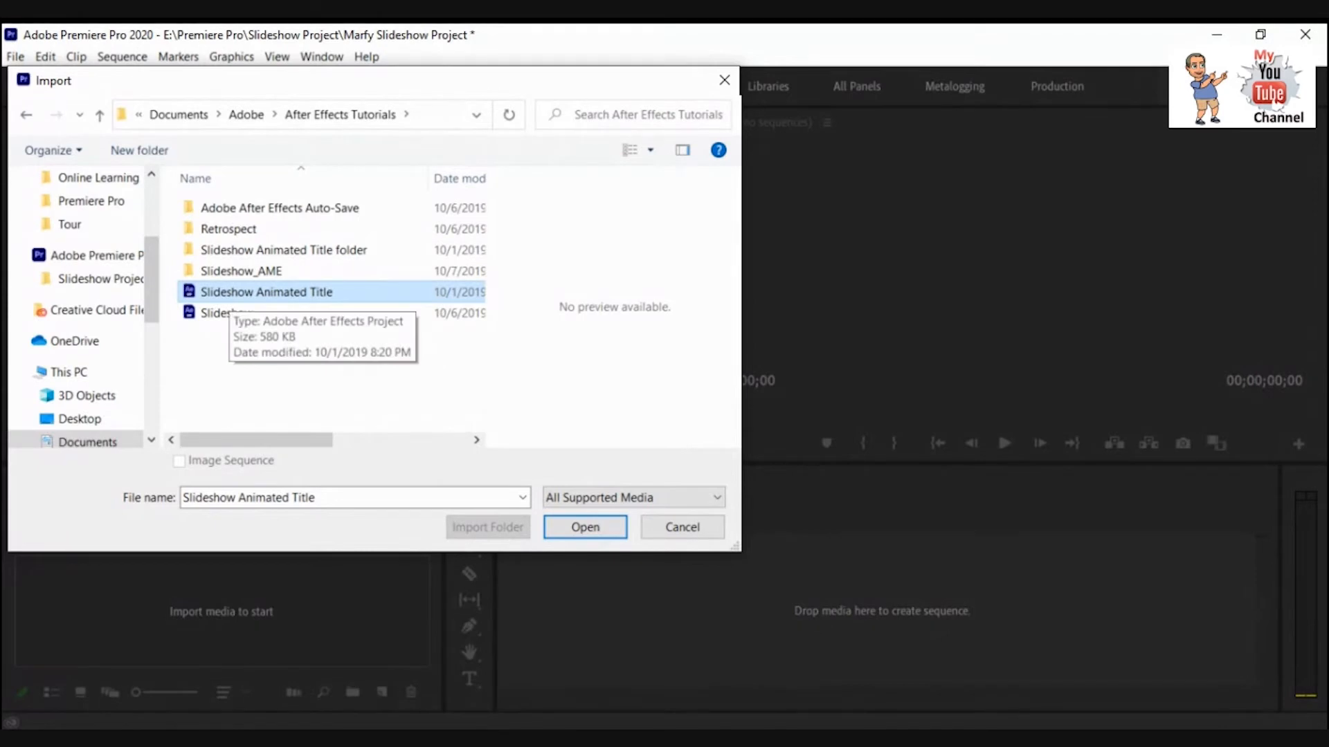
pyautogui.click(586, 527)
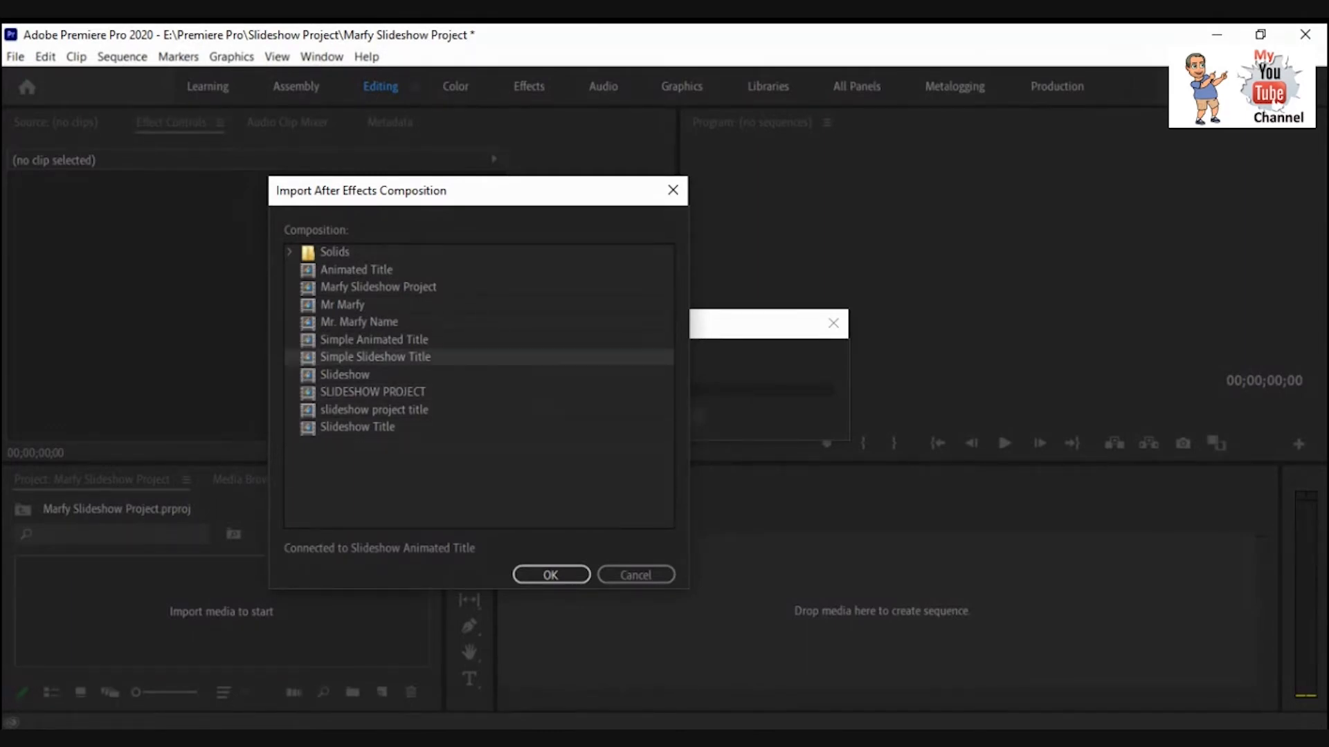
pyautogui.click(551, 575)
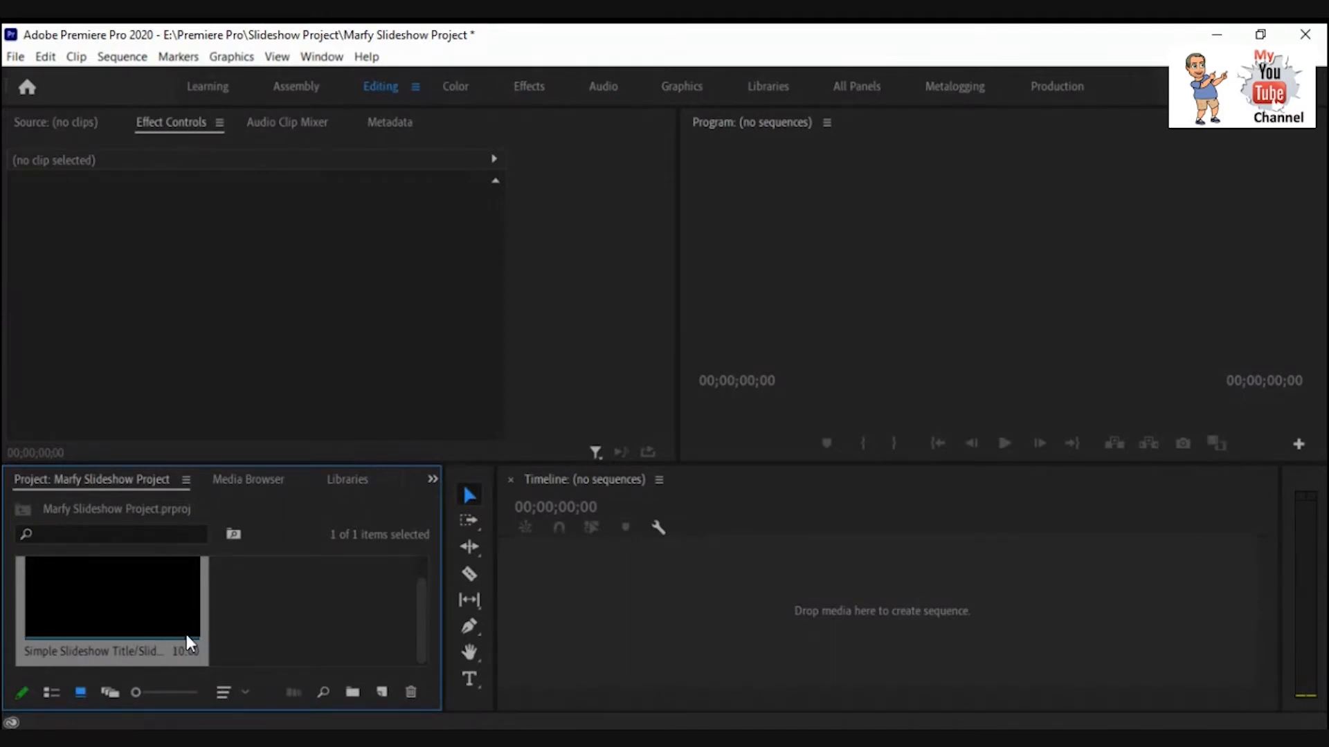
# Create a new bin and name it Still Pictures.
pyautogui.click(351, 692)
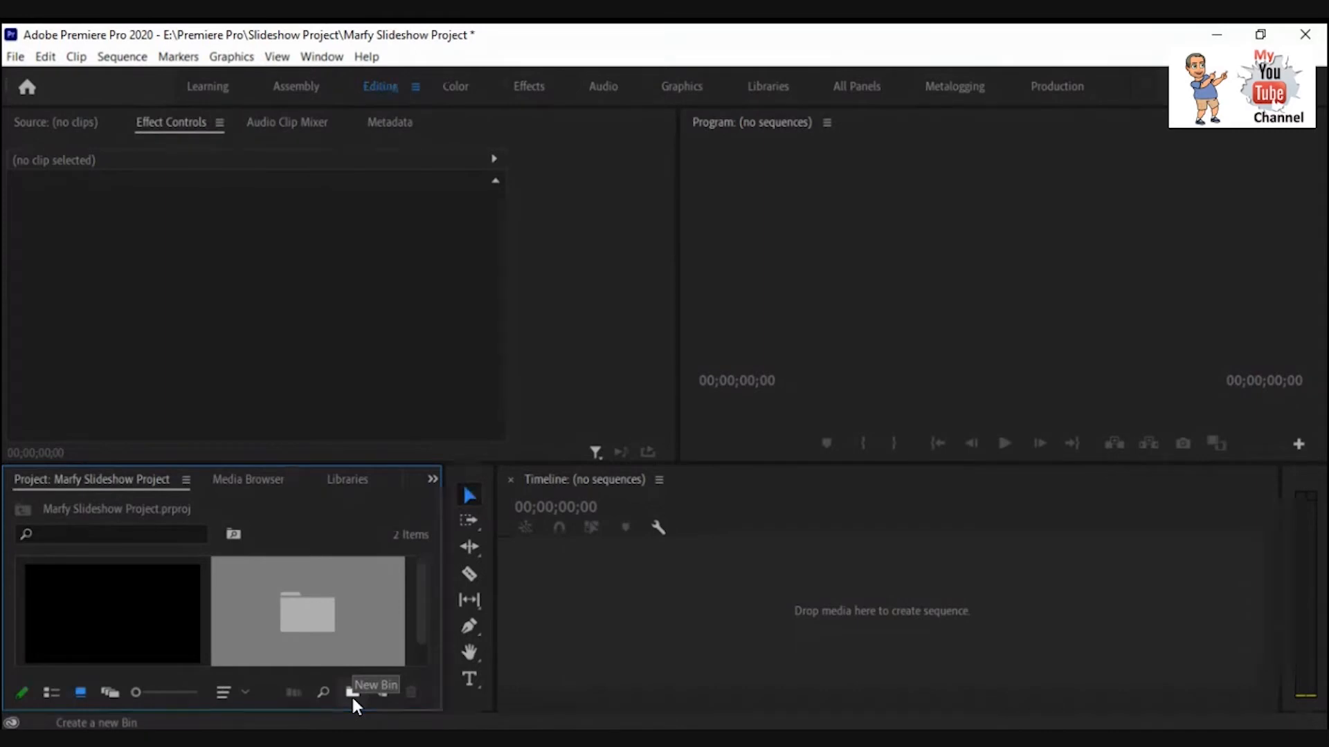
pyautogui.scroll(-1, 332, 581)
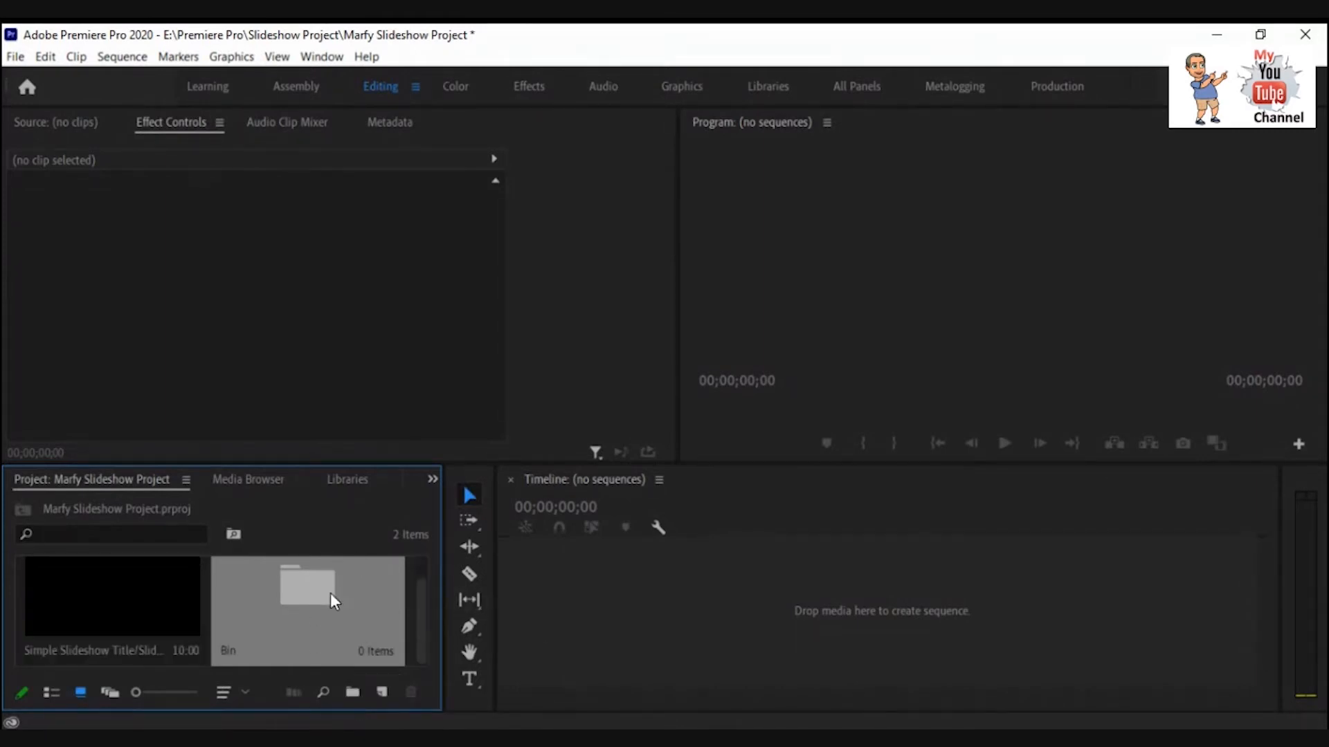
pyautogui.click(226, 652)
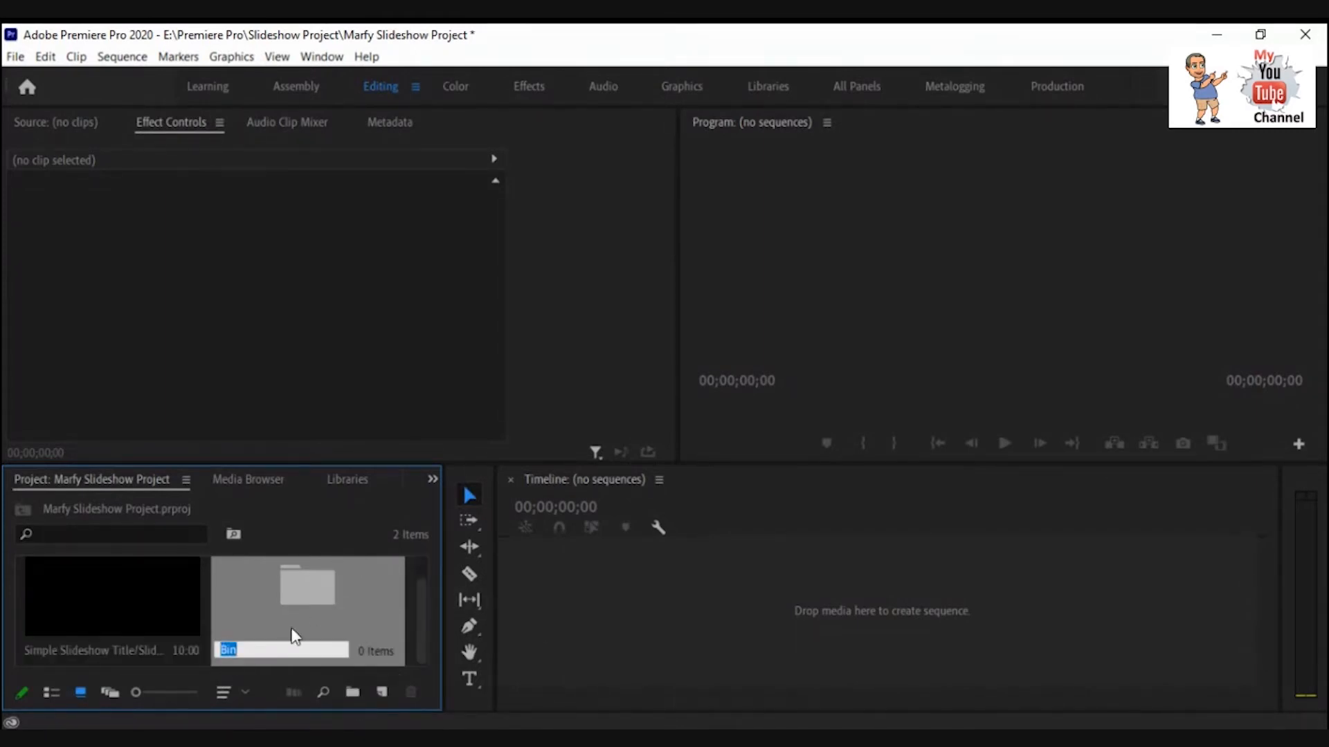
pyautogui.write('Still Pictures')
pyautogui.press('Return')
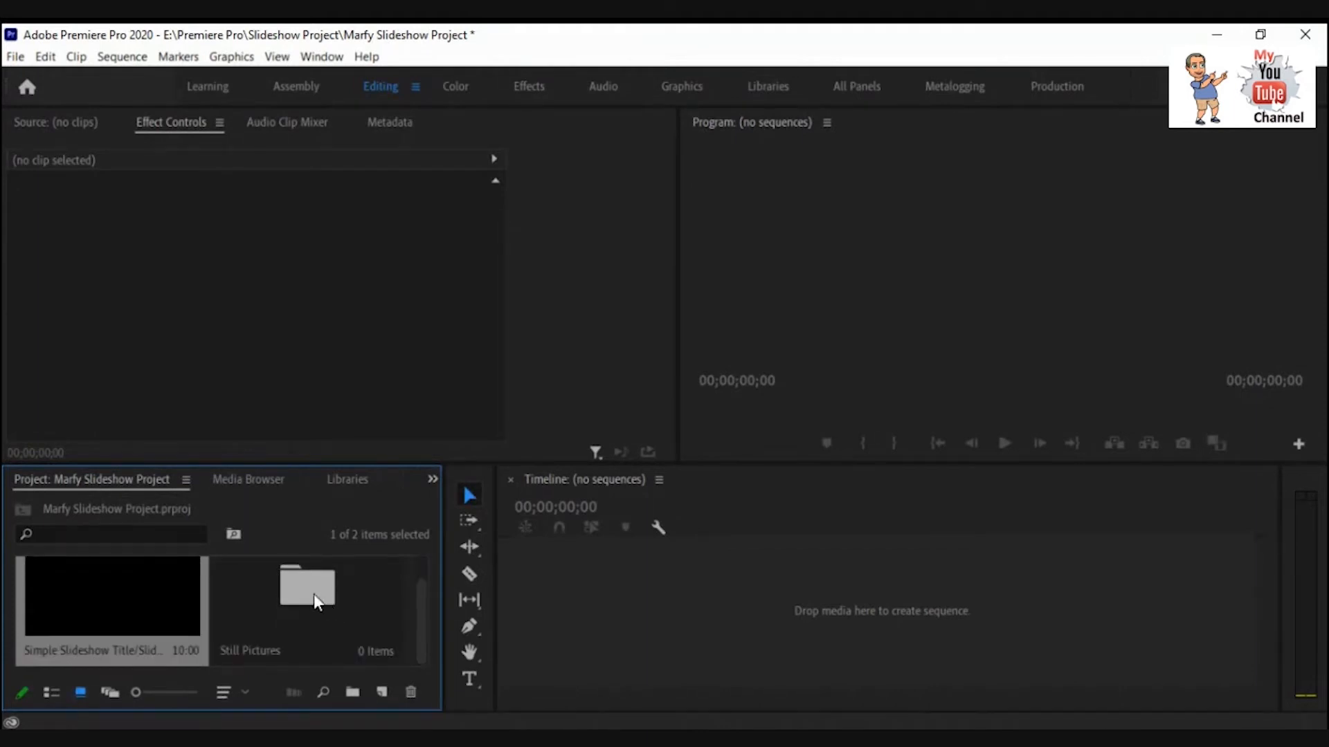
# Import all pictures from the (USE) 2020 Grad Slideshow Pictures folder into the Still Pictures bin.
pyautogui.doubleClick(315, 596)
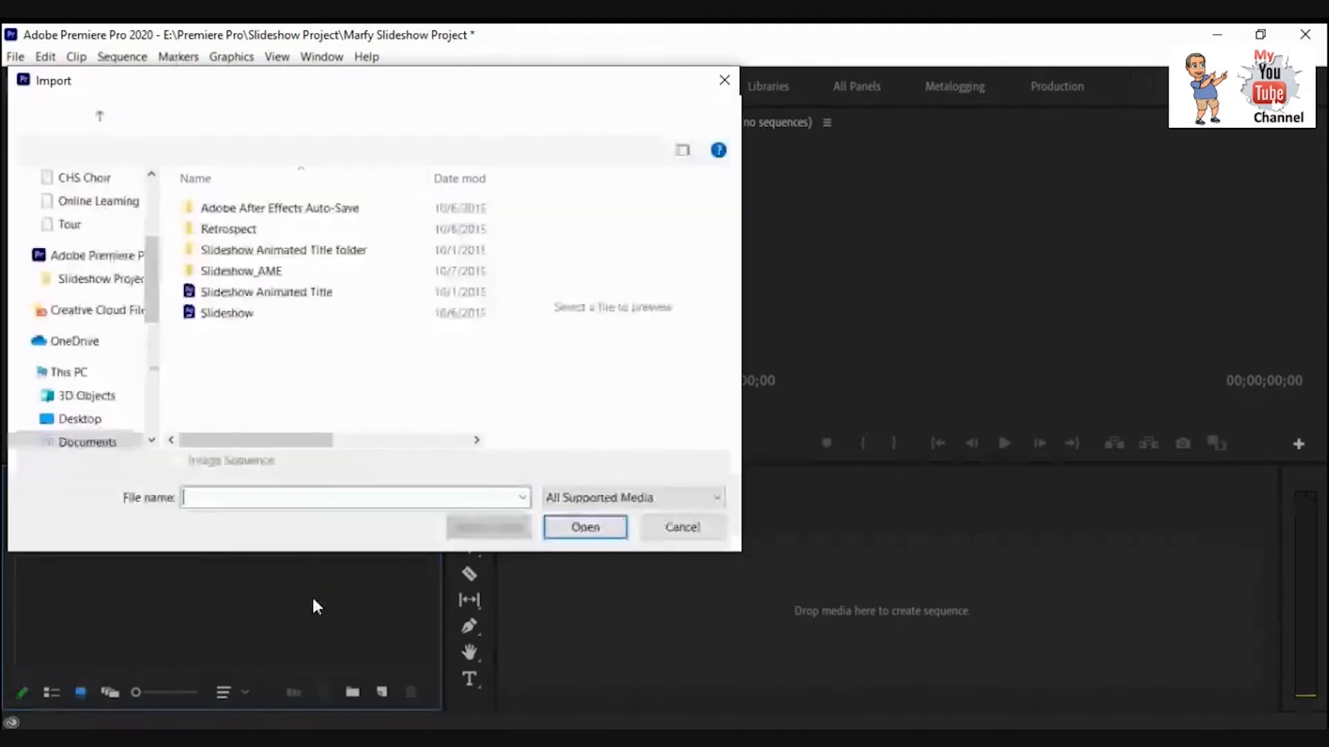
pyautogui.moveTo(152, 279); pyautogui.dragTo(151, 239)
pyautogui.click(84, 295)
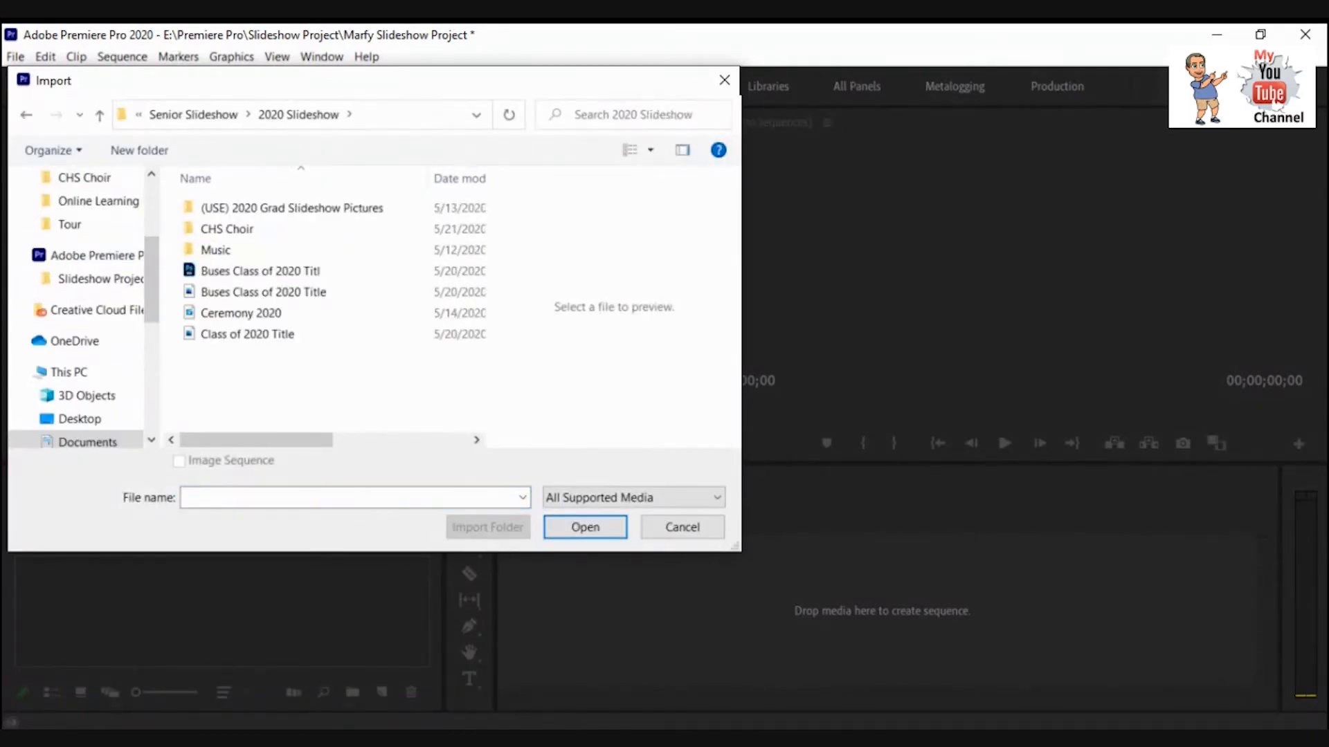
pyautogui.click(292, 208)
pyautogui.doubleClick(239, 208)
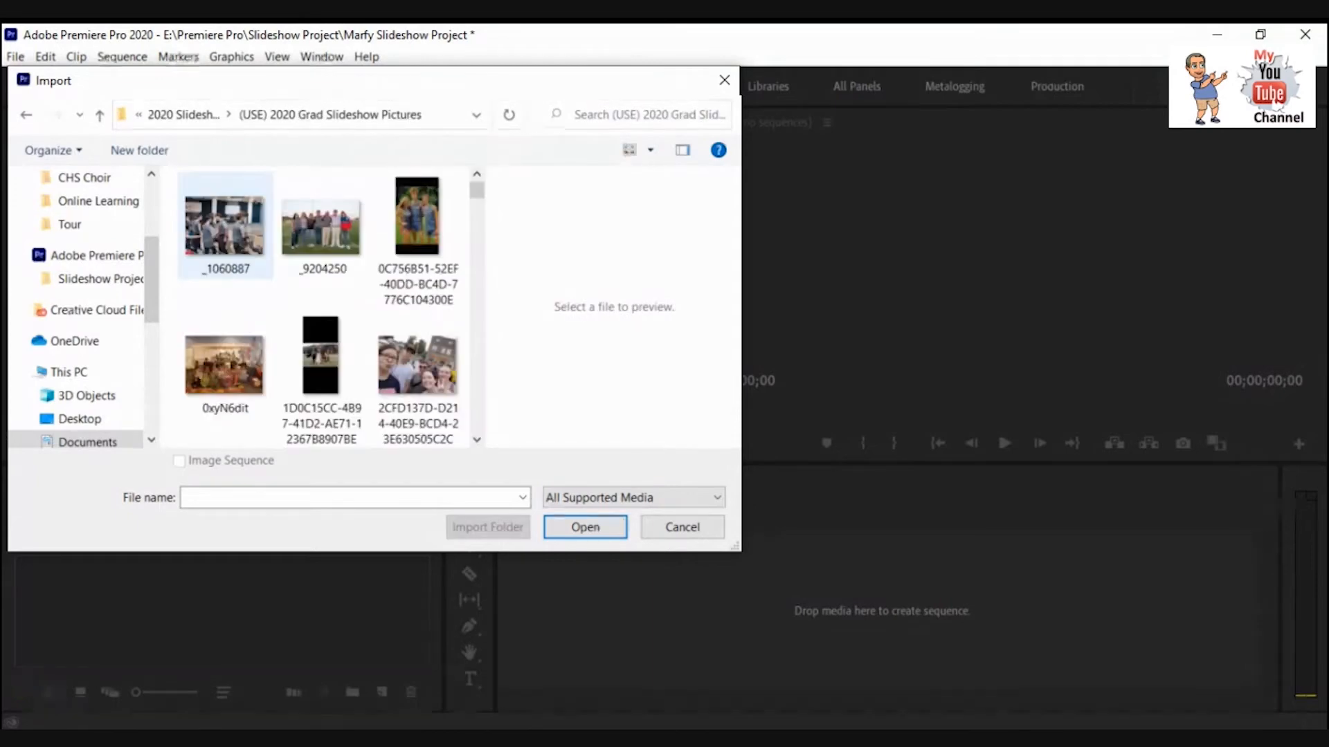
pyautogui.click(232, 220)
pyautogui.scroll(-6, 322, 308)
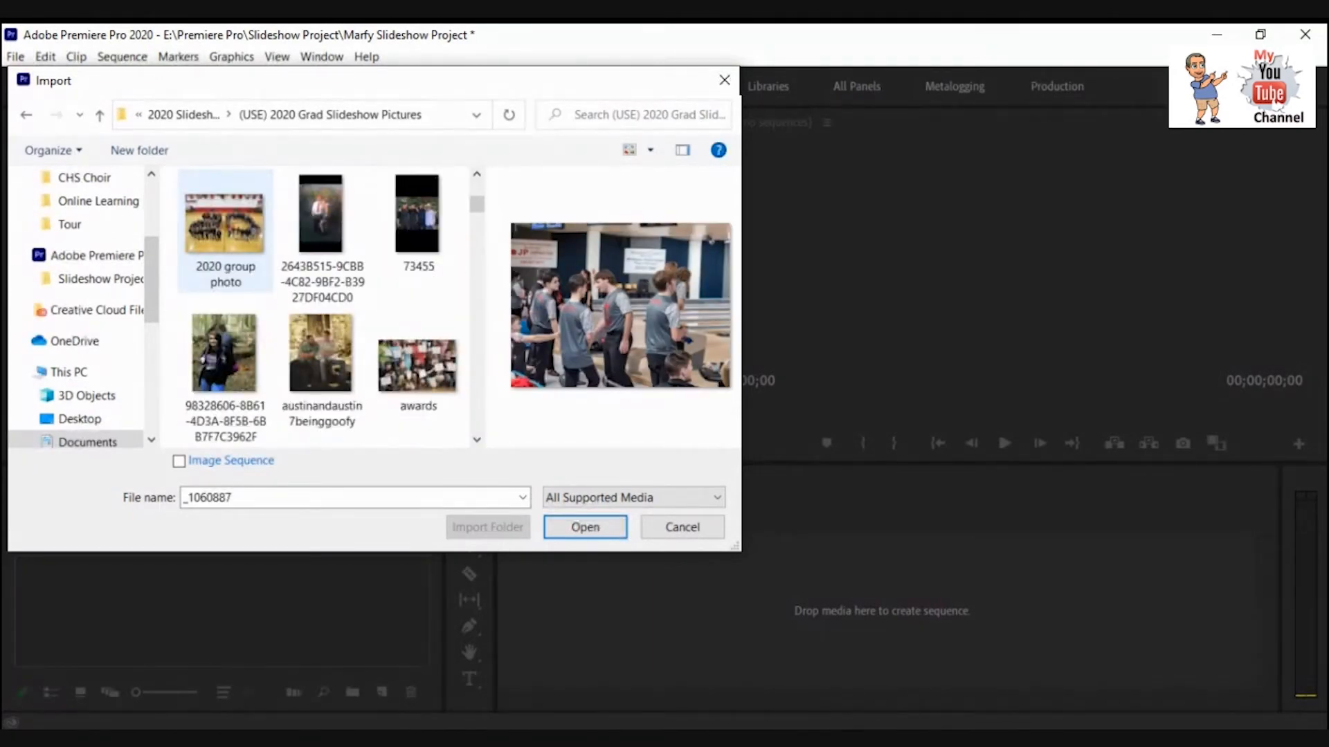
pyautogui.keyDown('shift'); pyautogui.click(225, 229); pyautogui.keyUp('shift')
pyautogui.click(584, 527)
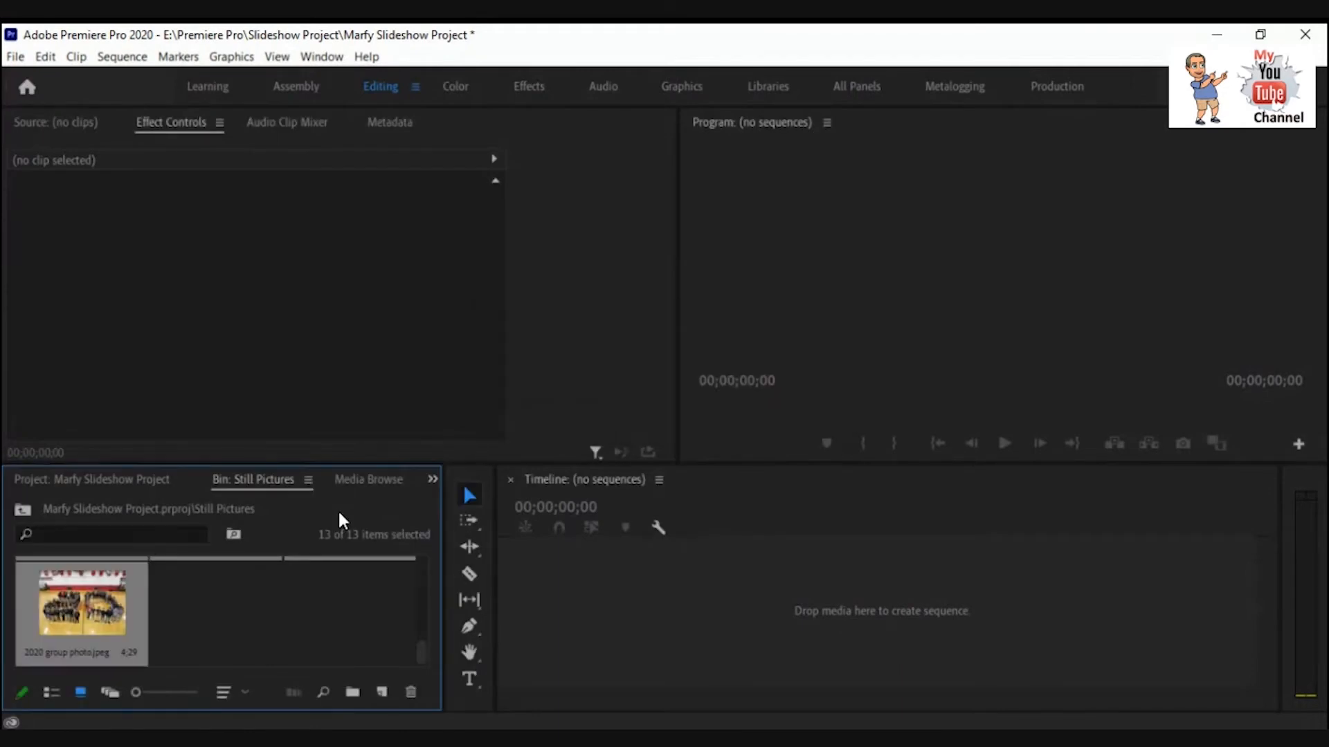
# Return to the project root and create a sequence by placing the Simple Slideshow Title clip on the timeline.
pyautogui.scroll(5, 212, 626)
pyautogui.click(213, 620)
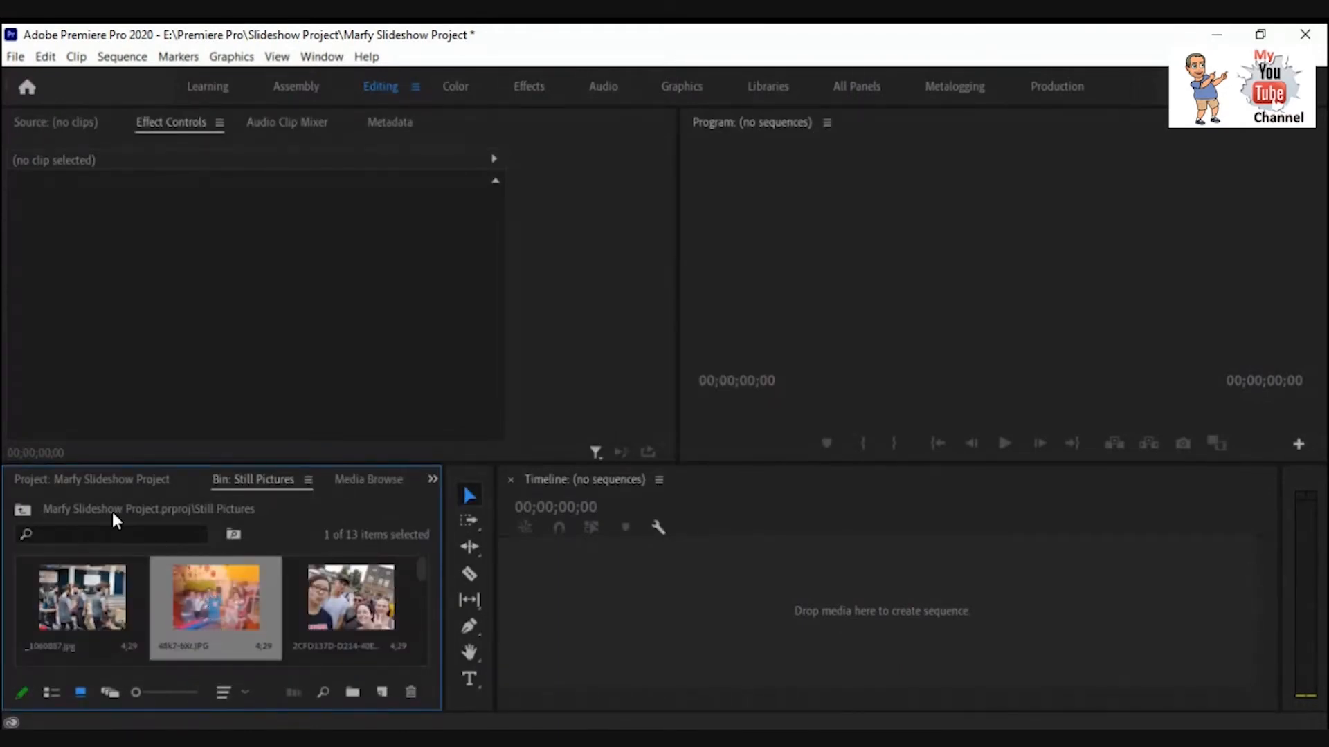
pyautogui.click(22, 510)
pyautogui.click(126, 618)
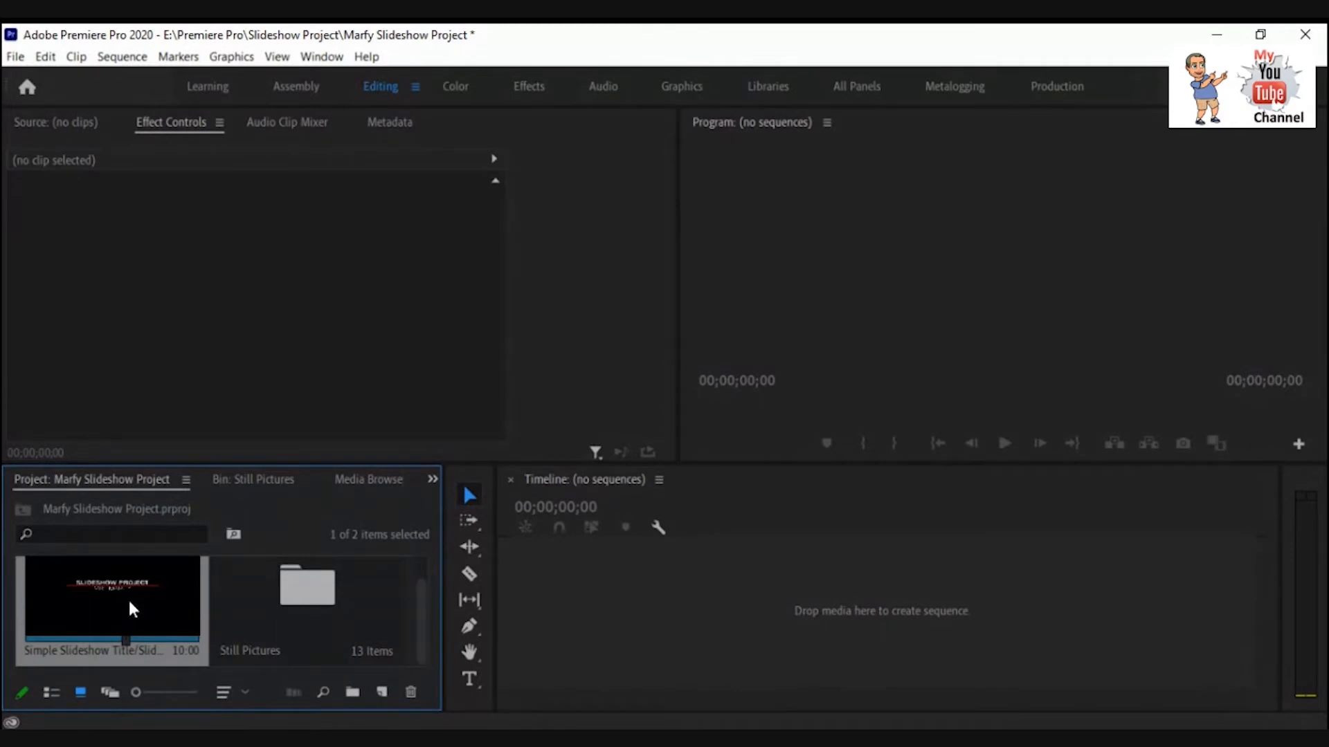
pyautogui.moveTo(127, 598); pyautogui.dragTo(545, 577)
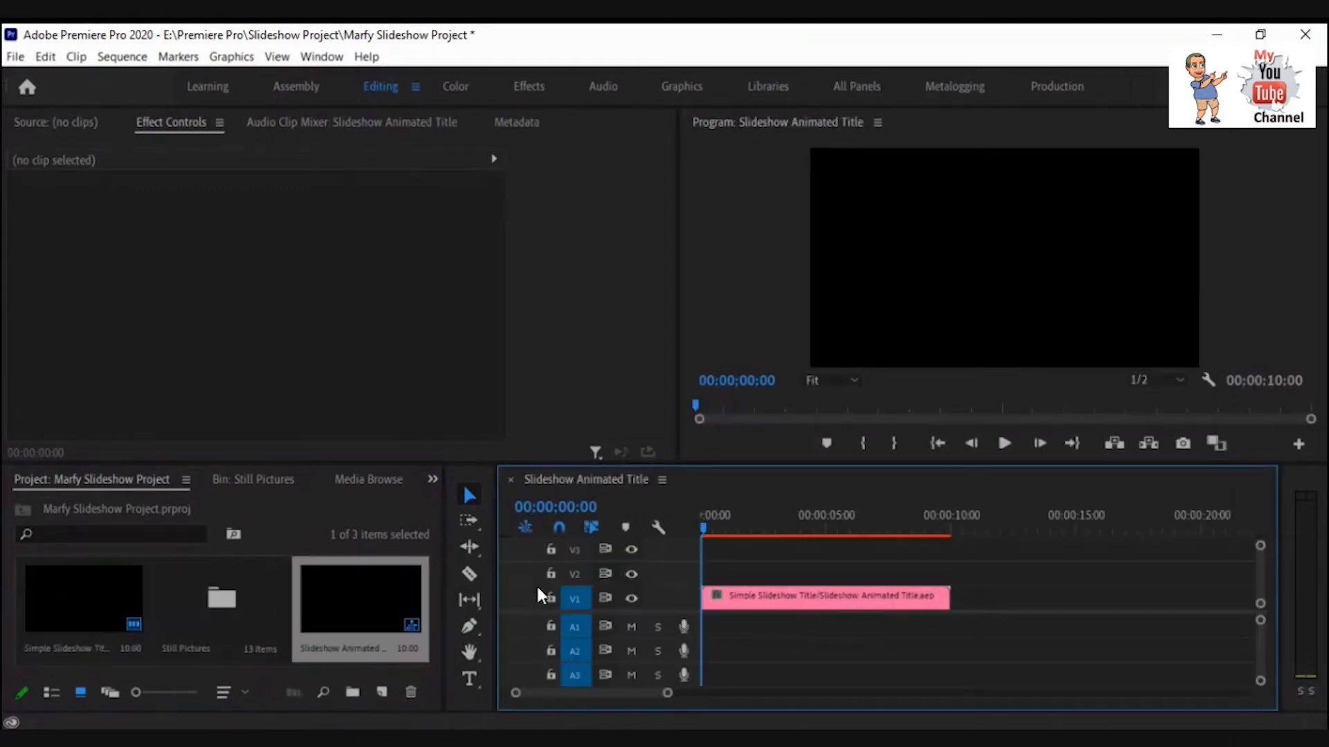
# Play and scrub through the title sequence to find where the title animation ends.
pyautogui.click(1005, 443)
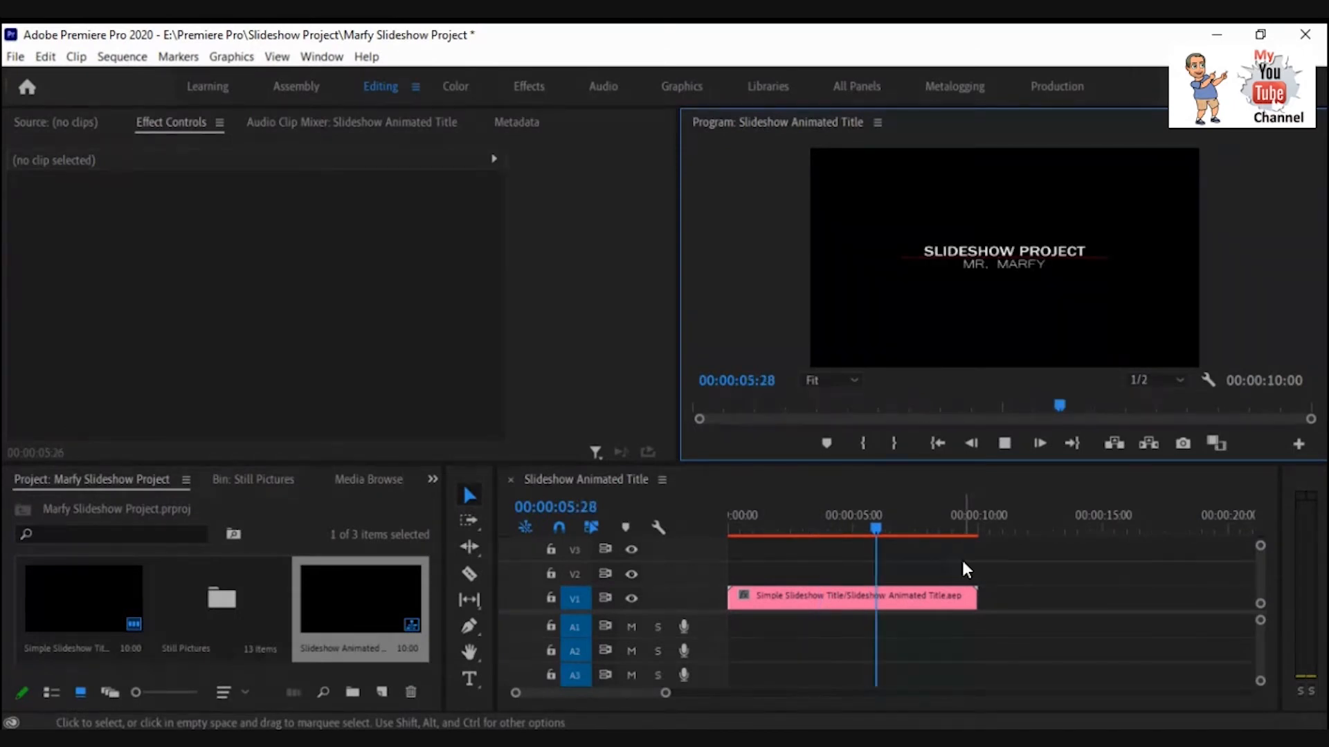
pyautogui.press('Home')
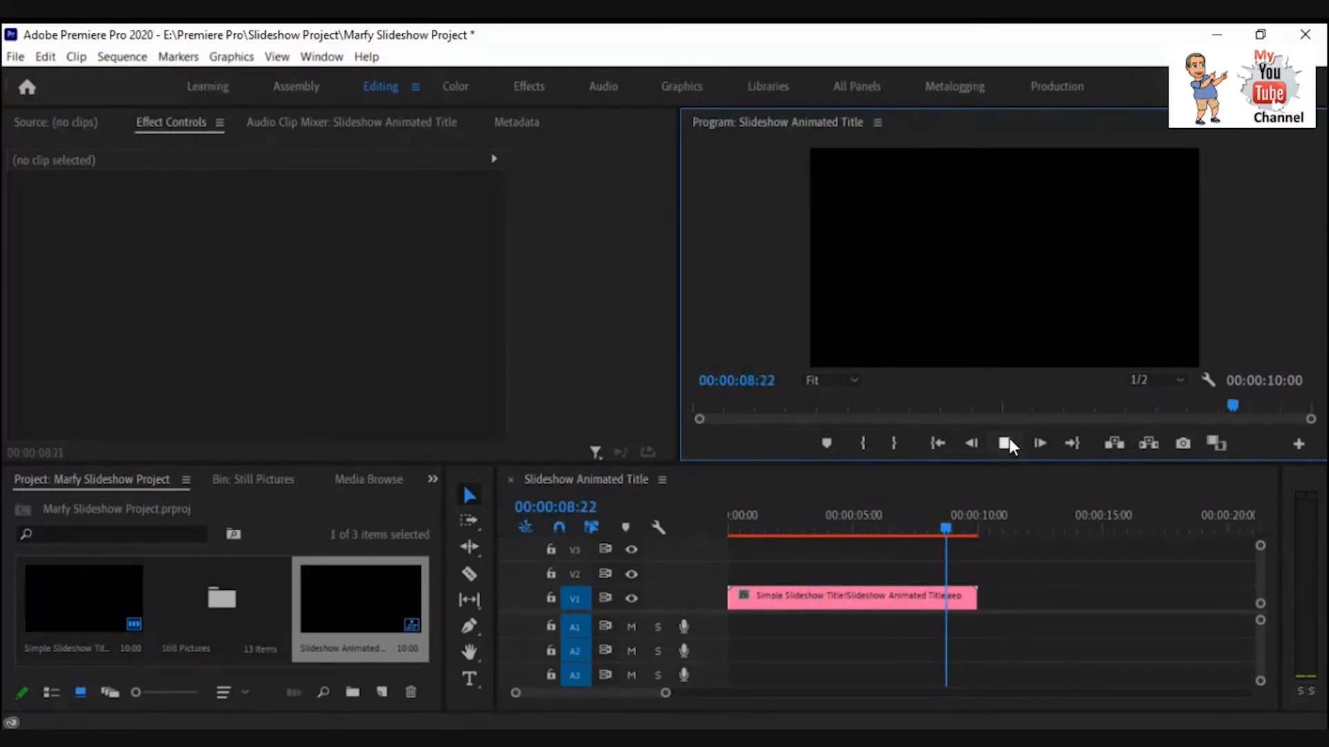
pyautogui.click(1041, 443)
pyautogui.click(1040, 443)
pyautogui.click(1039, 444)
pyautogui.click(1039, 444)
pyautogui.click(969, 446)
pyautogui.click(969, 447)
pyautogui.click(969, 447)
pyautogui.click(1036, 447)
pyautogui.click(1037, 446)
pyautogui.click(1005, 446)
pyautogui.click(1005, 446)
pyautogui.click(970, 445)
pyautogui.click(967, 445)
pyautogui.click(967, 444)
pyautogui.click(968, 444)
pyautogui.moveTo(957, 529); pyautogui.dragTo(901, 536)
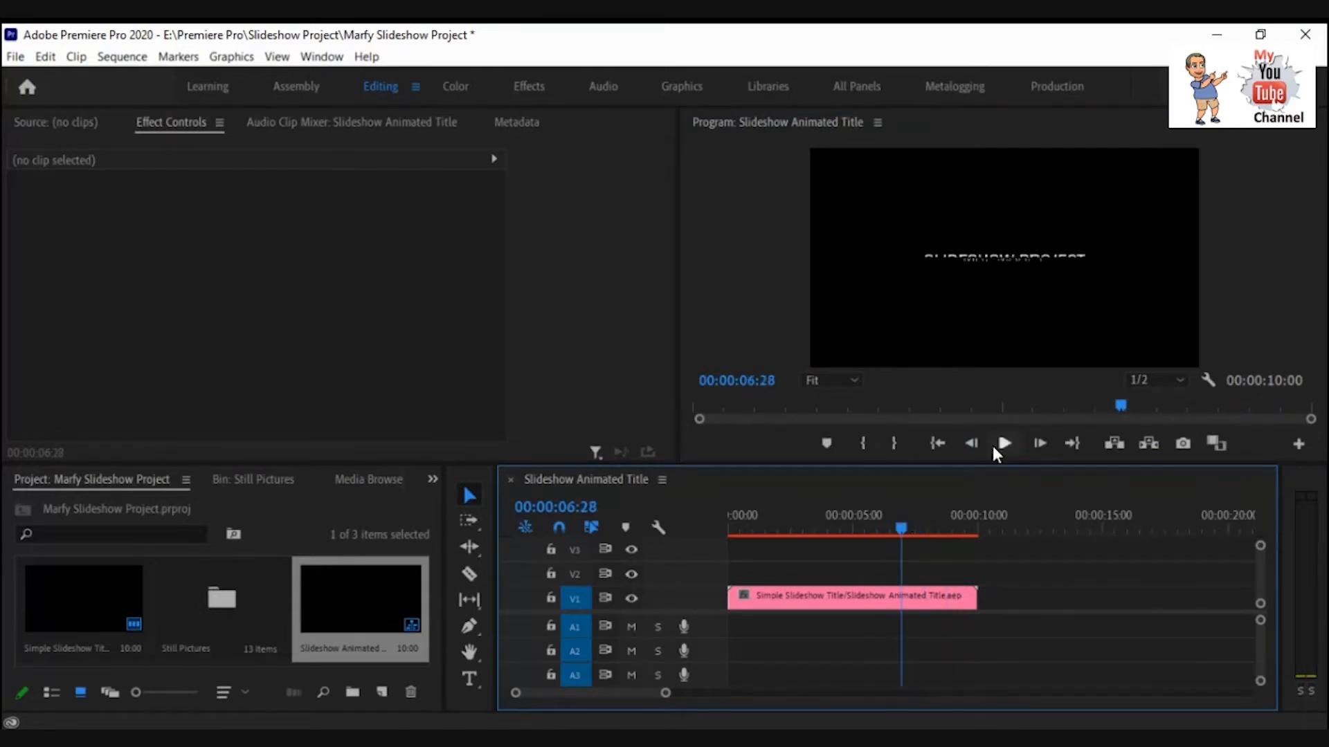
pyautogui.click(944, 532)
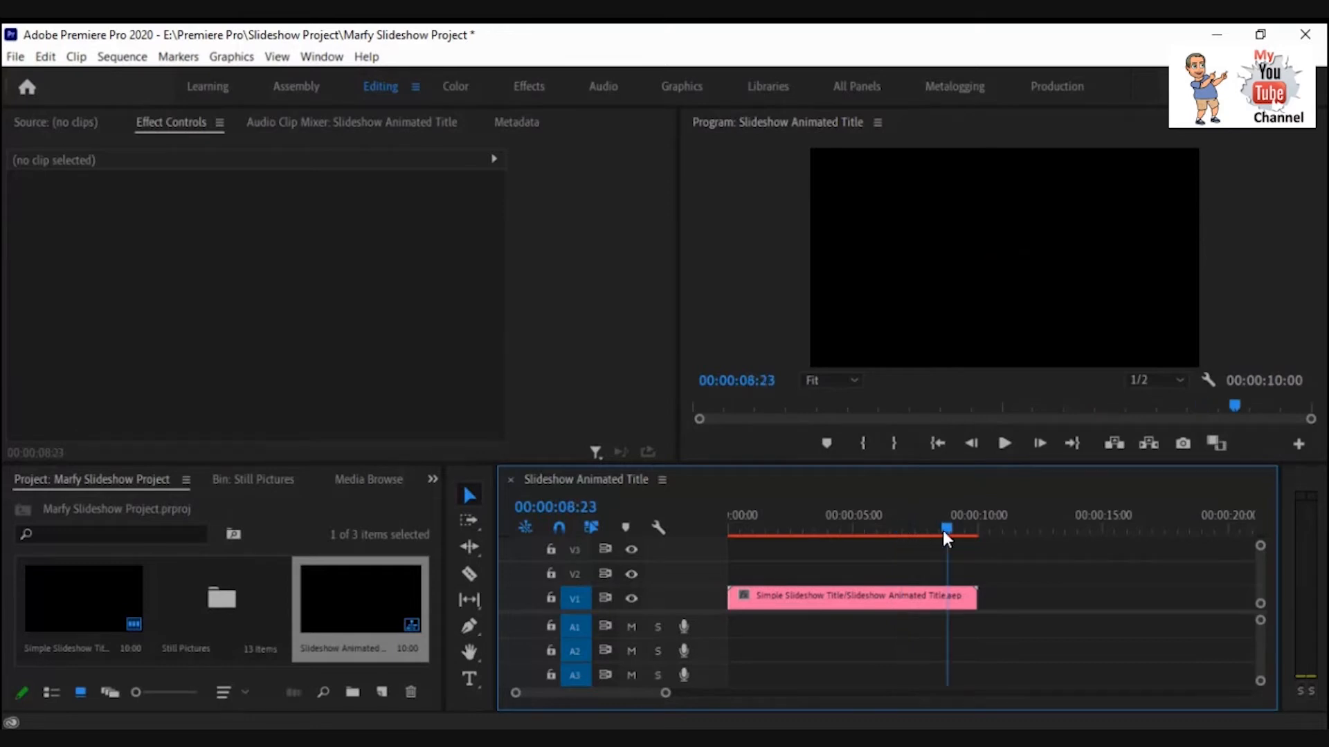
pyautogui.click(1001, 443)
pyautogui.moveTo(960, 530); pyautogui.dragTo(934, 532)
pyautogui.click(997, 442)
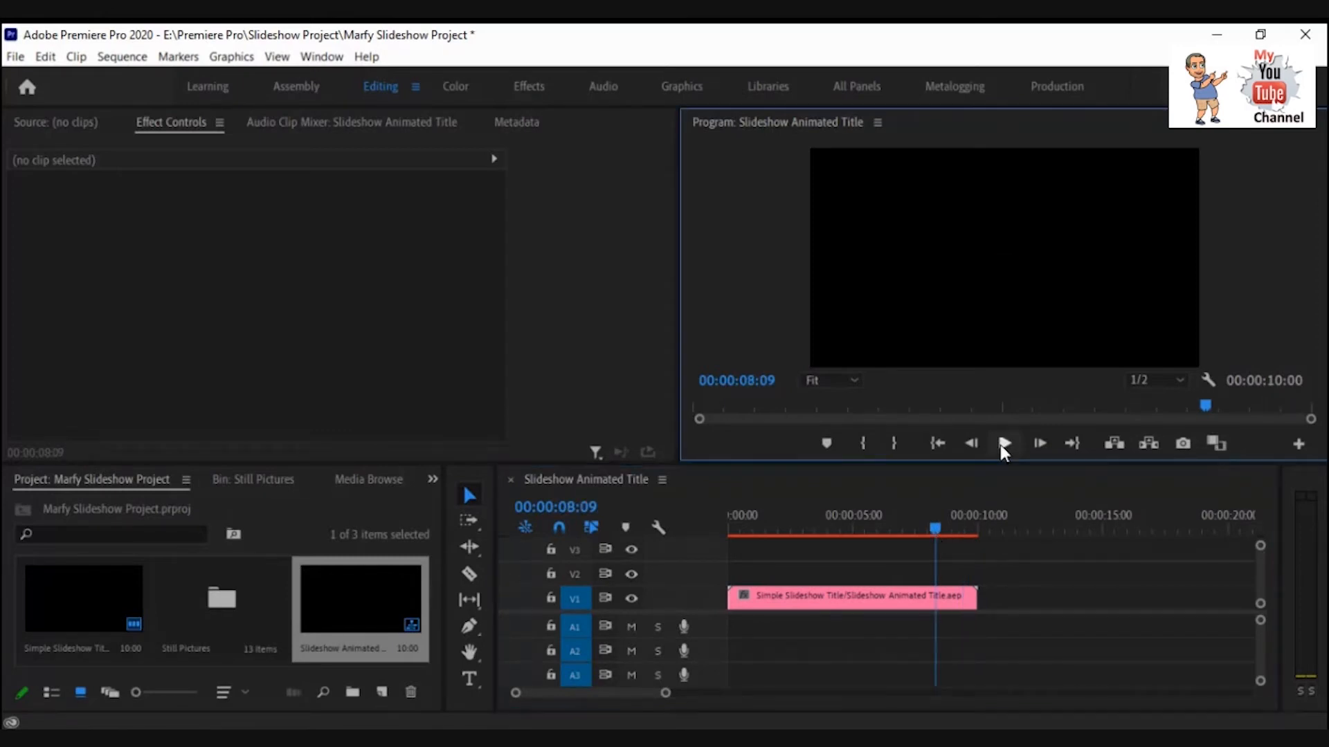
pyautogui.click(996, 442)
pyautogui.moveTo(955, 529); pyautogui.dragTo(922, 530)
pyautogui.click(1001, 443)
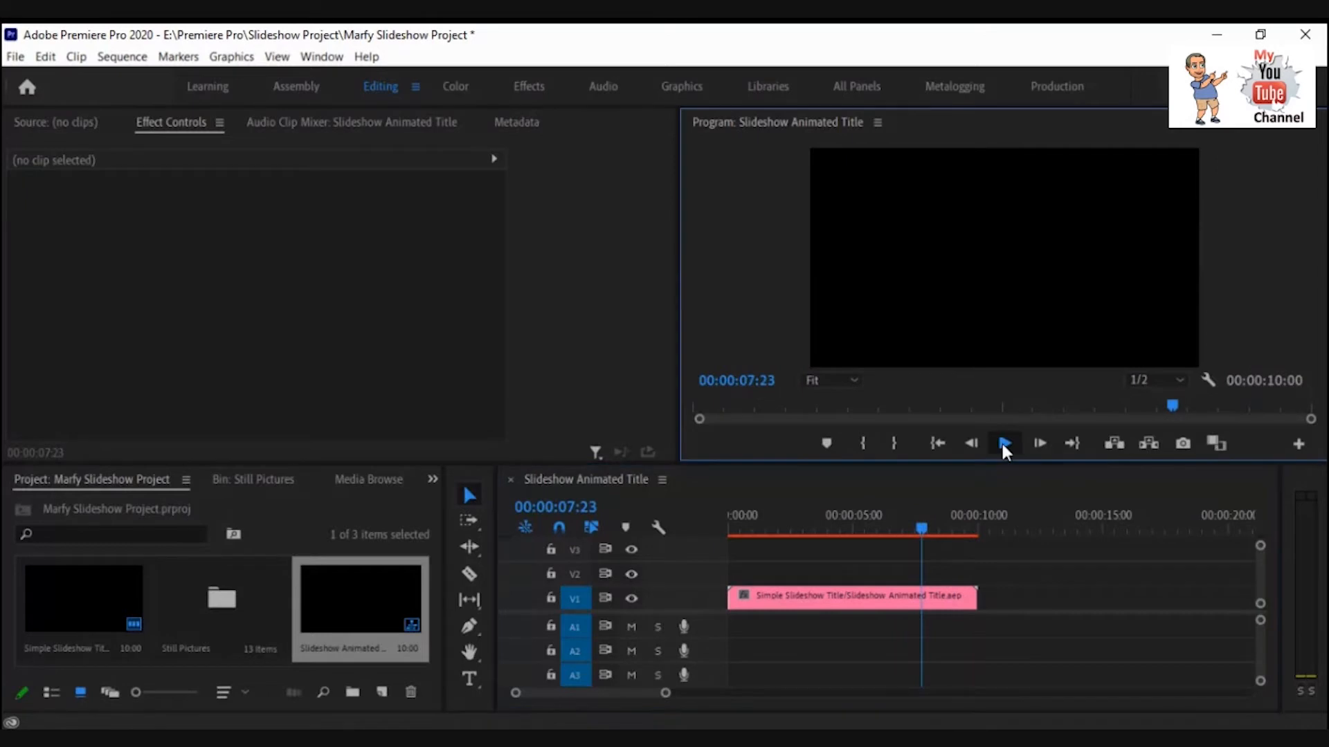
pyautogui.click(999, 447)
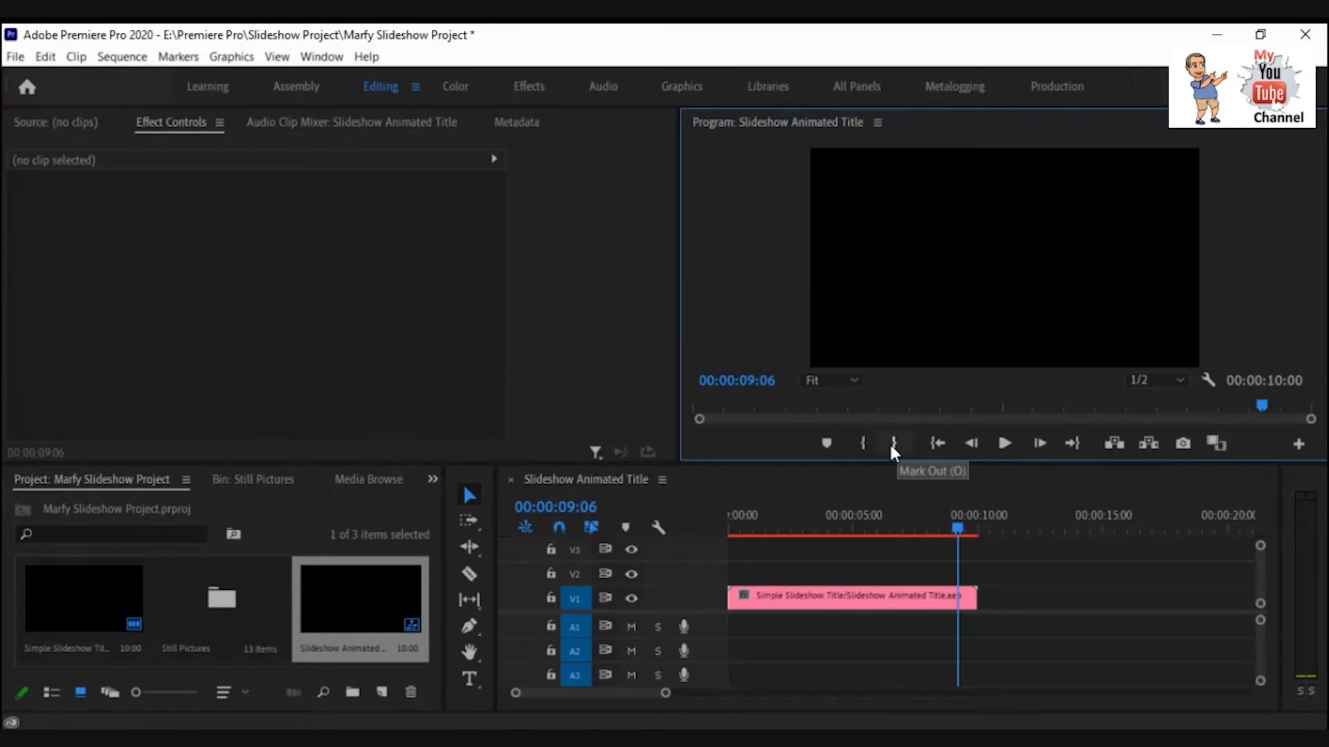
# Split the title clip at 00:00:09:06 with the Razor tool and delete the trailing segment.
pyautogui.click(469, 574)
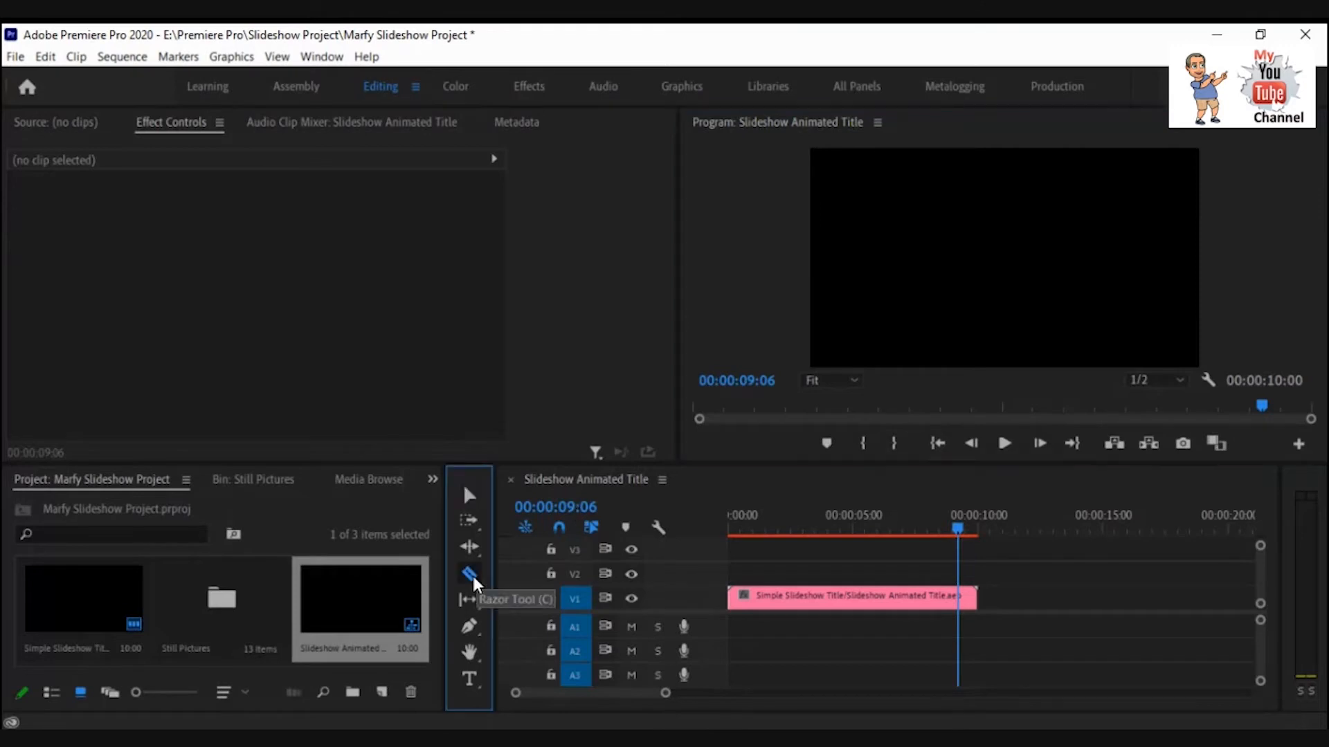
pyautogui.click(959, 593)
pyautogui.click(469, 496)
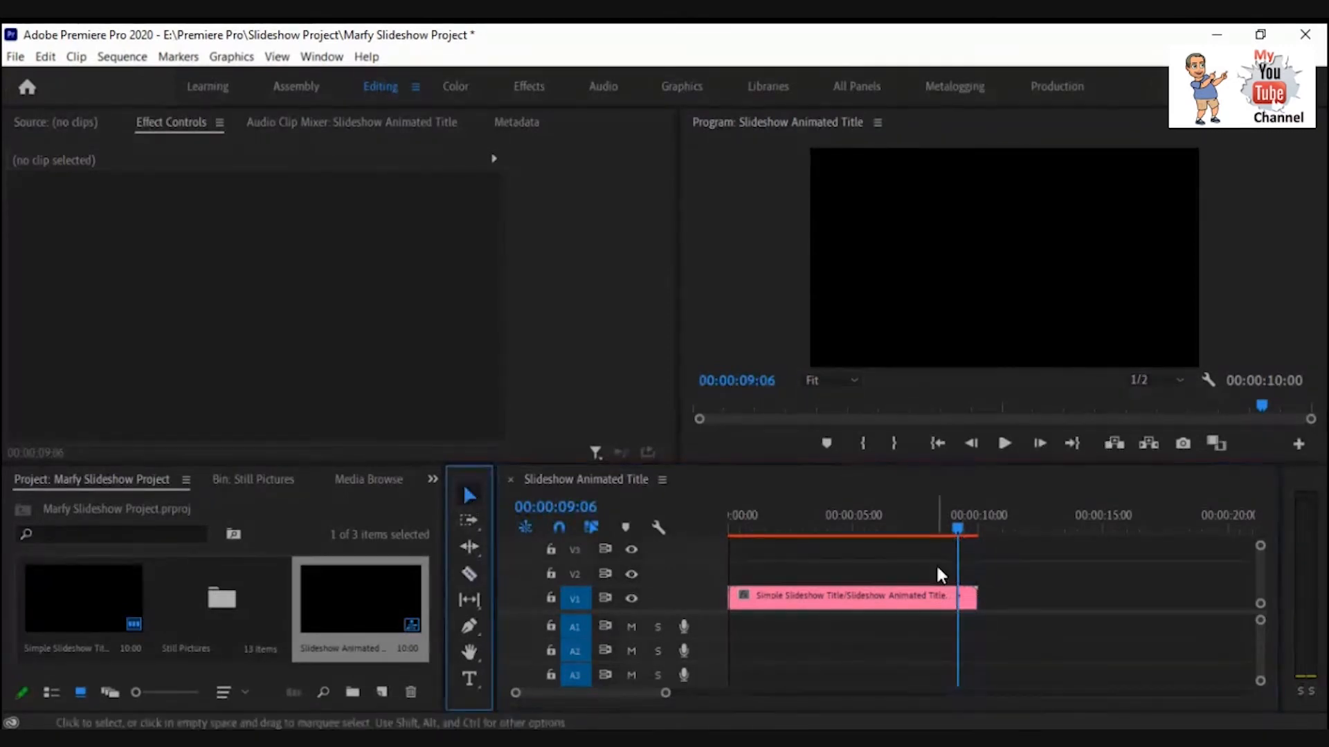
pyautogui.click(971, 597)
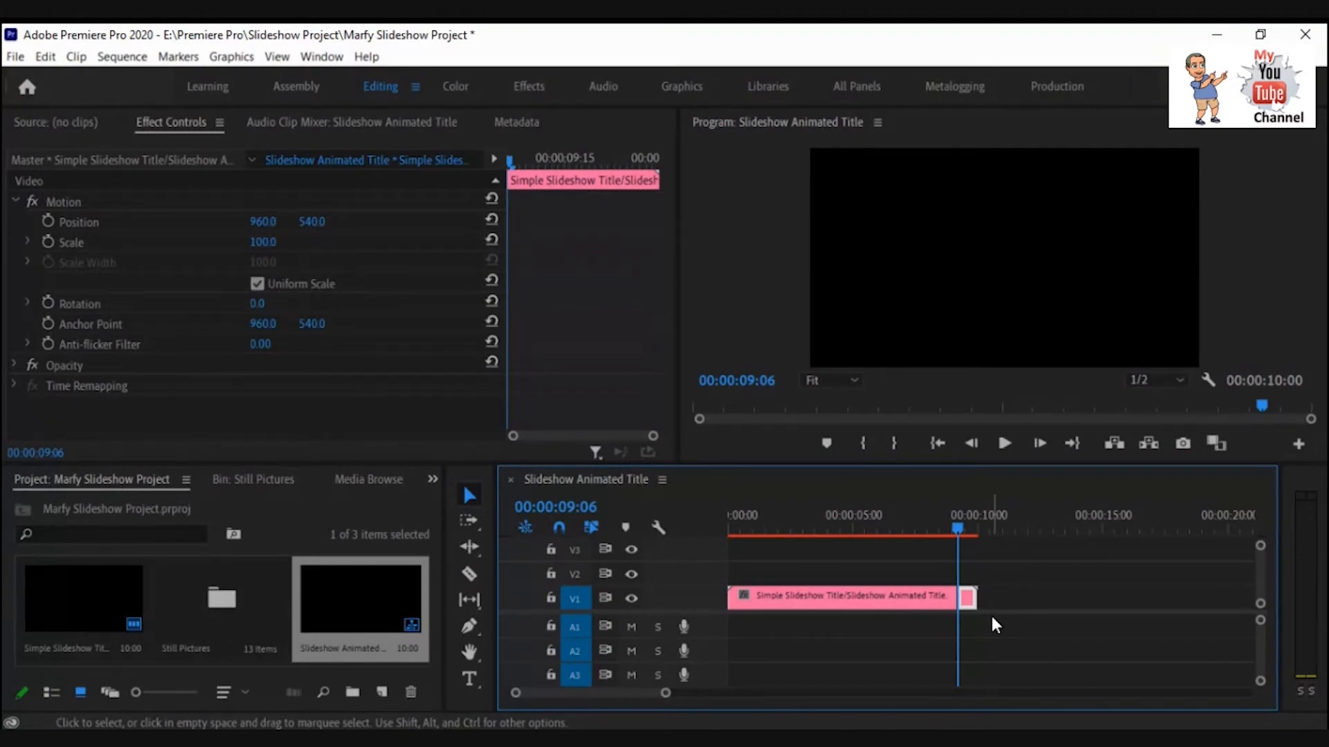
pyautogui.press('Delete')
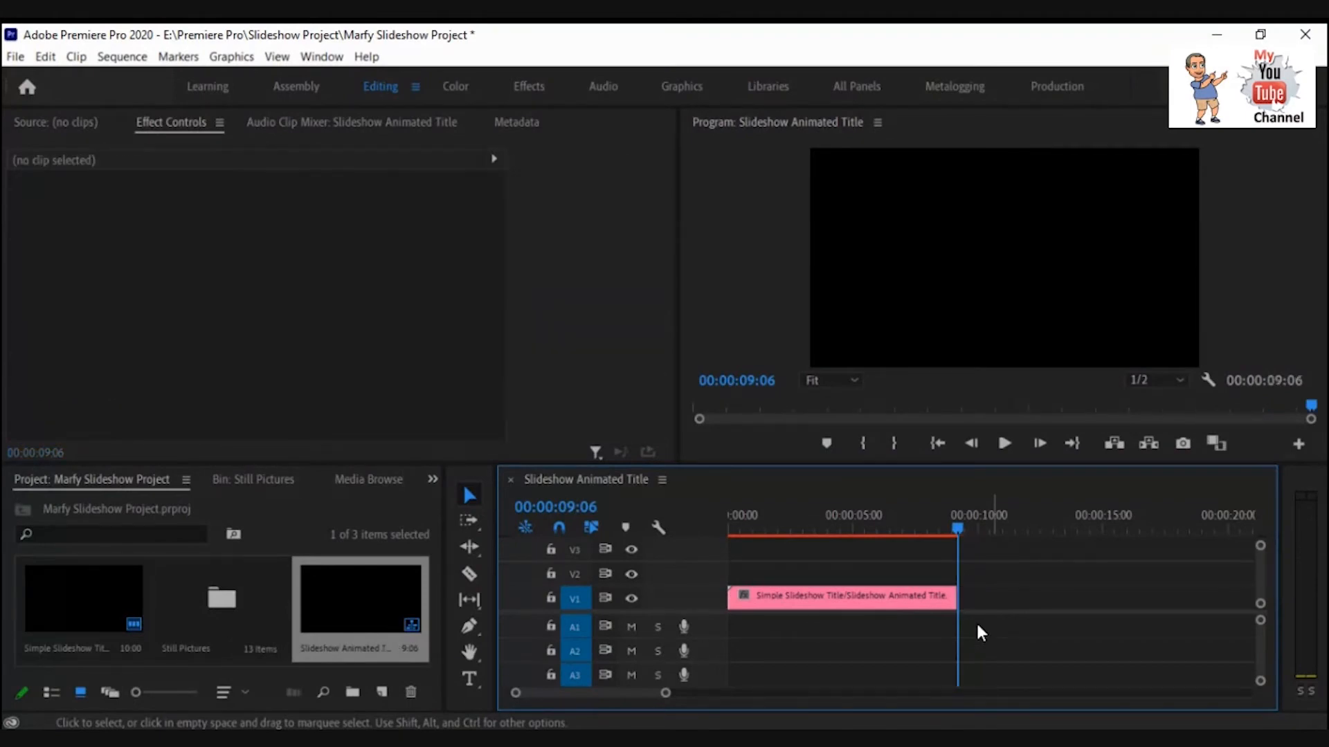
# Split the title clip at 00:00:00:29 with the Razor tool.
pyautogui.moveTo(957, 528); pyautogui.dragTo(751, 541)
pyautogui.click(761, 538)
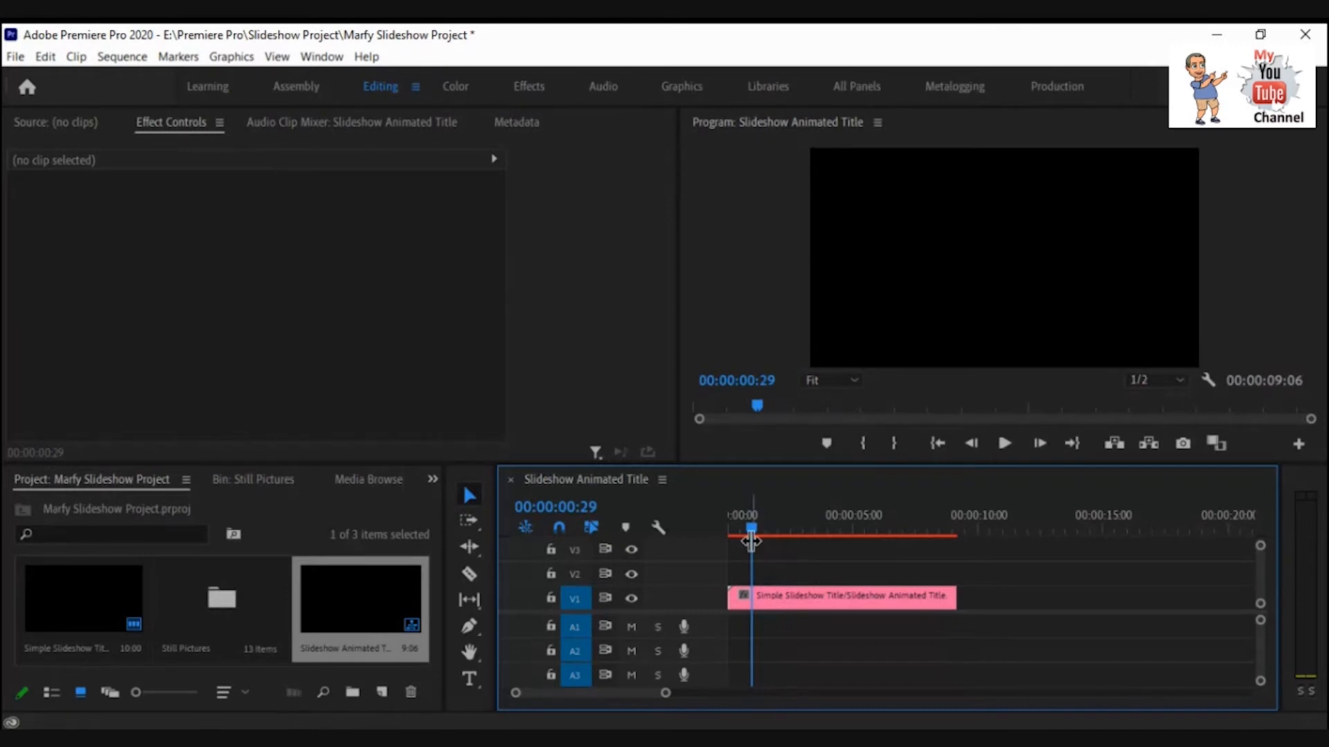
pyautogui.click(471, 573)
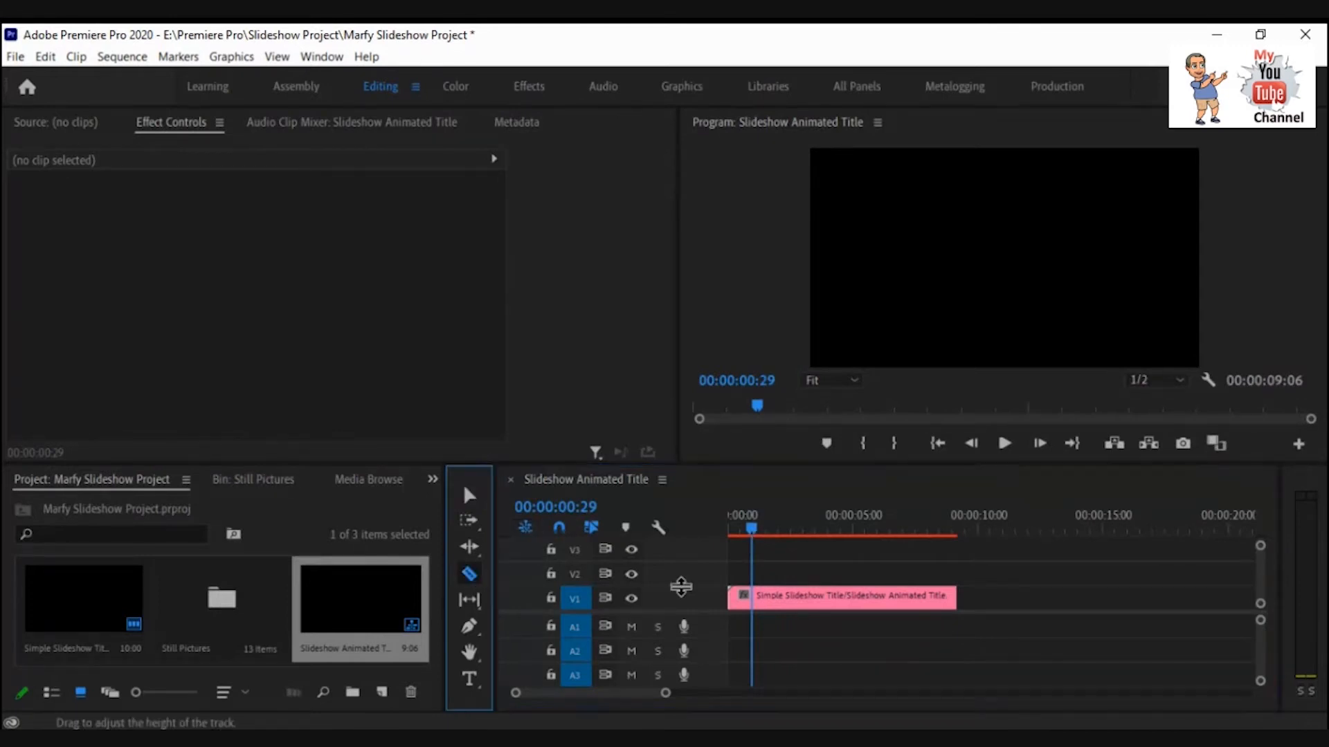
pyautogui.click(753, 595)
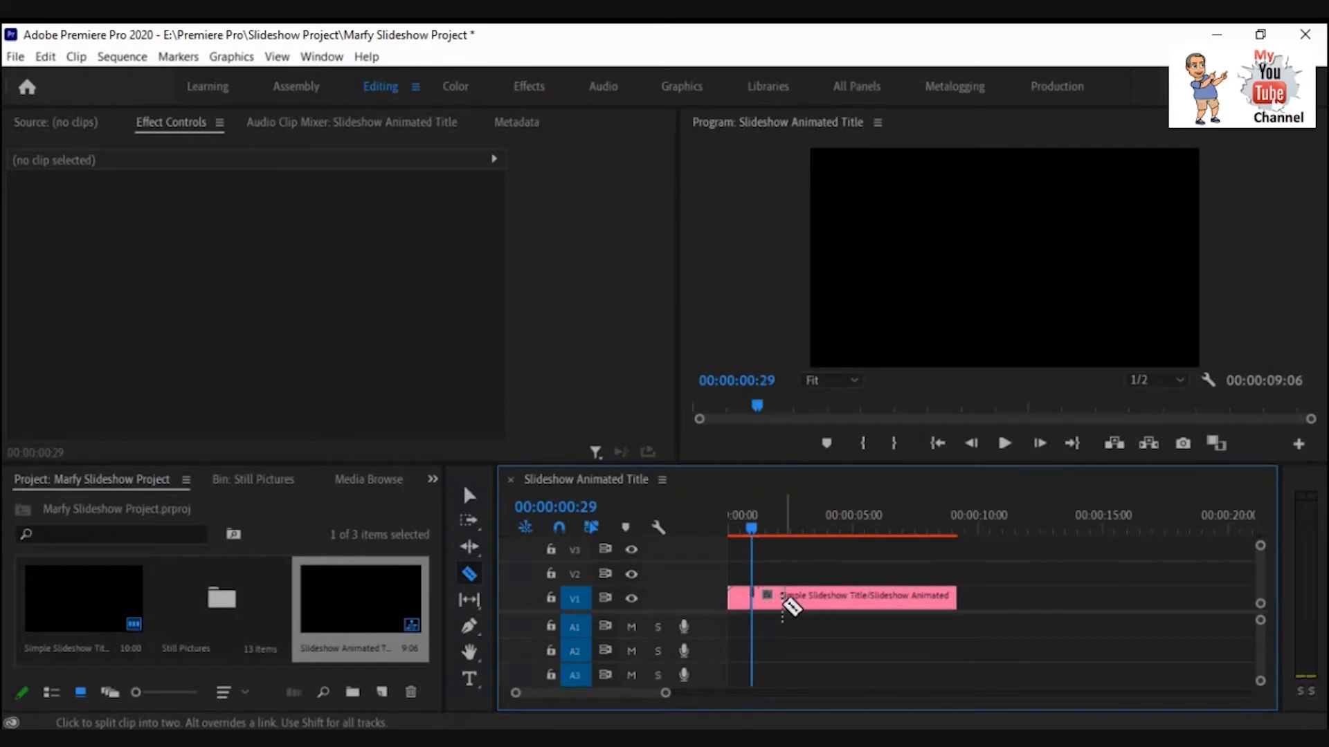
# Select the short leading segment of the title clip and delete it.
pyautogui.click(470, 496)
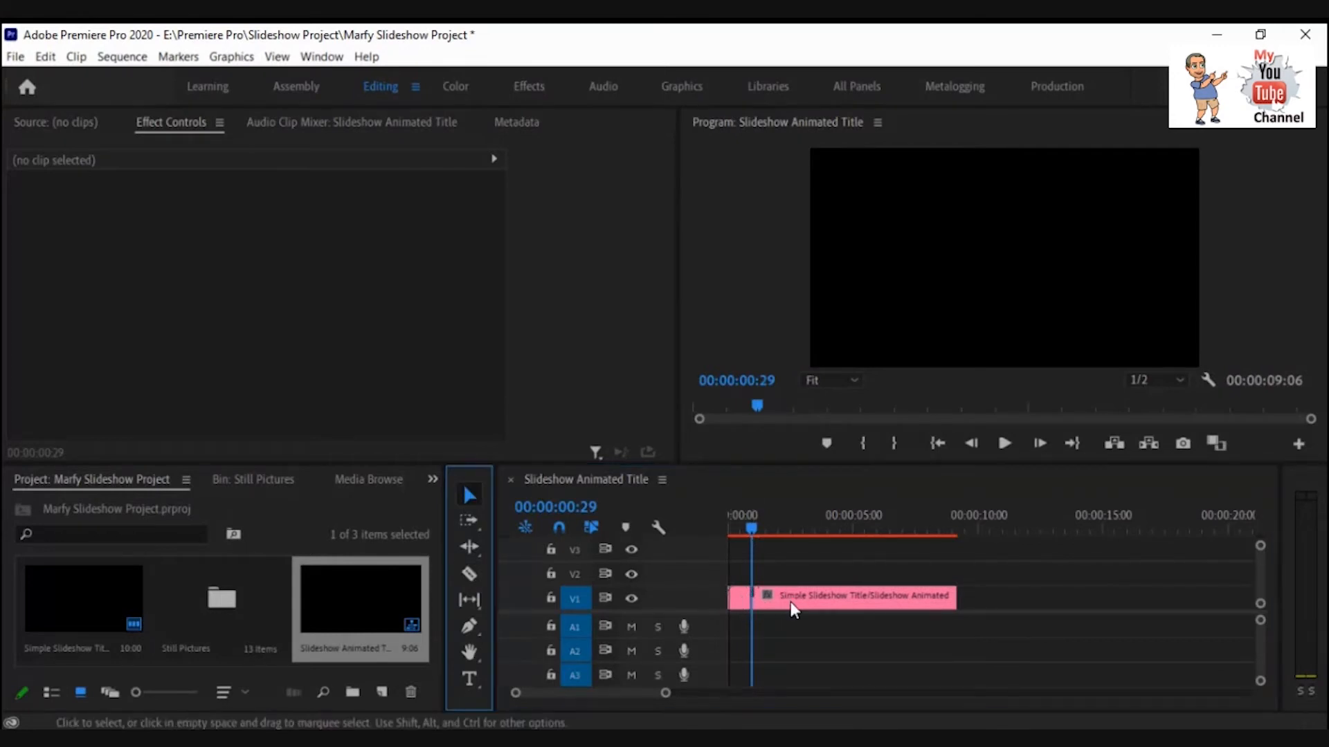
pyautogui.click(741, 601)
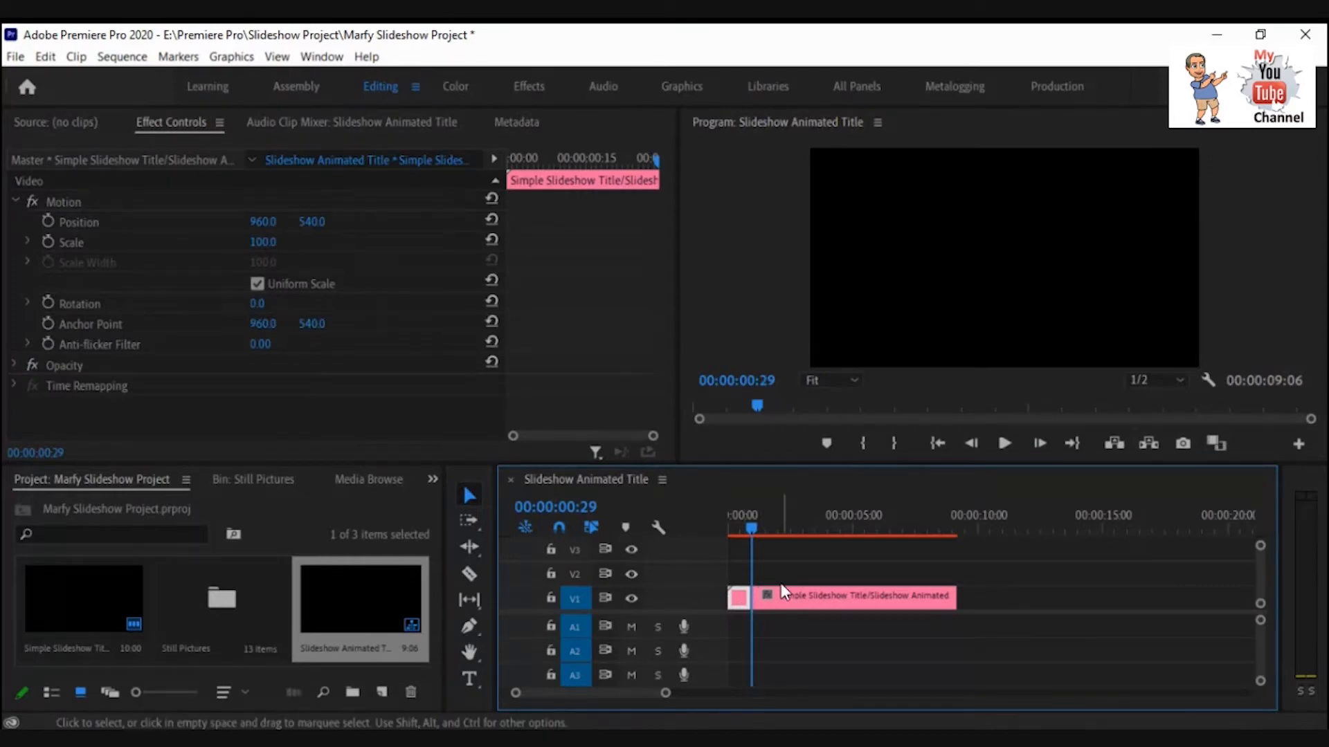
pyautogui.press('Delete')
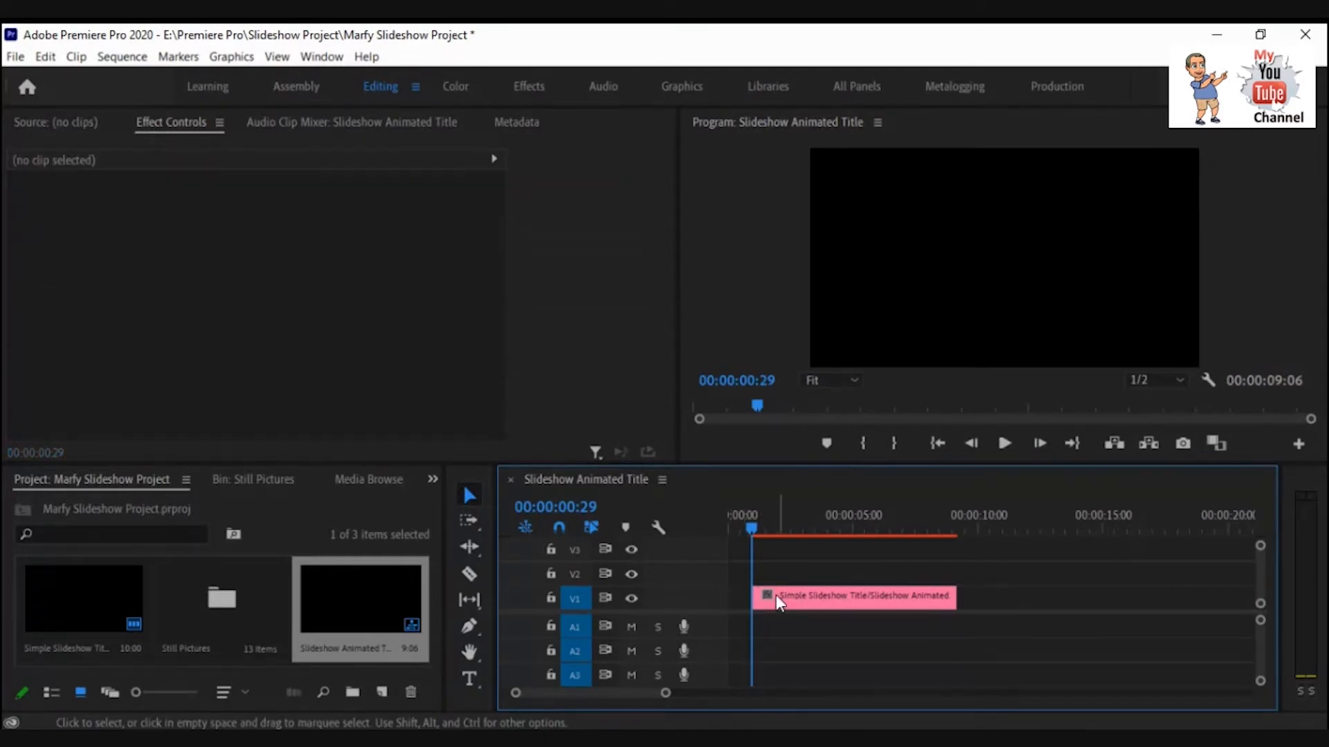
pyautogui.moveTo(774, 599); pyautogui.dragTo(741, 600)
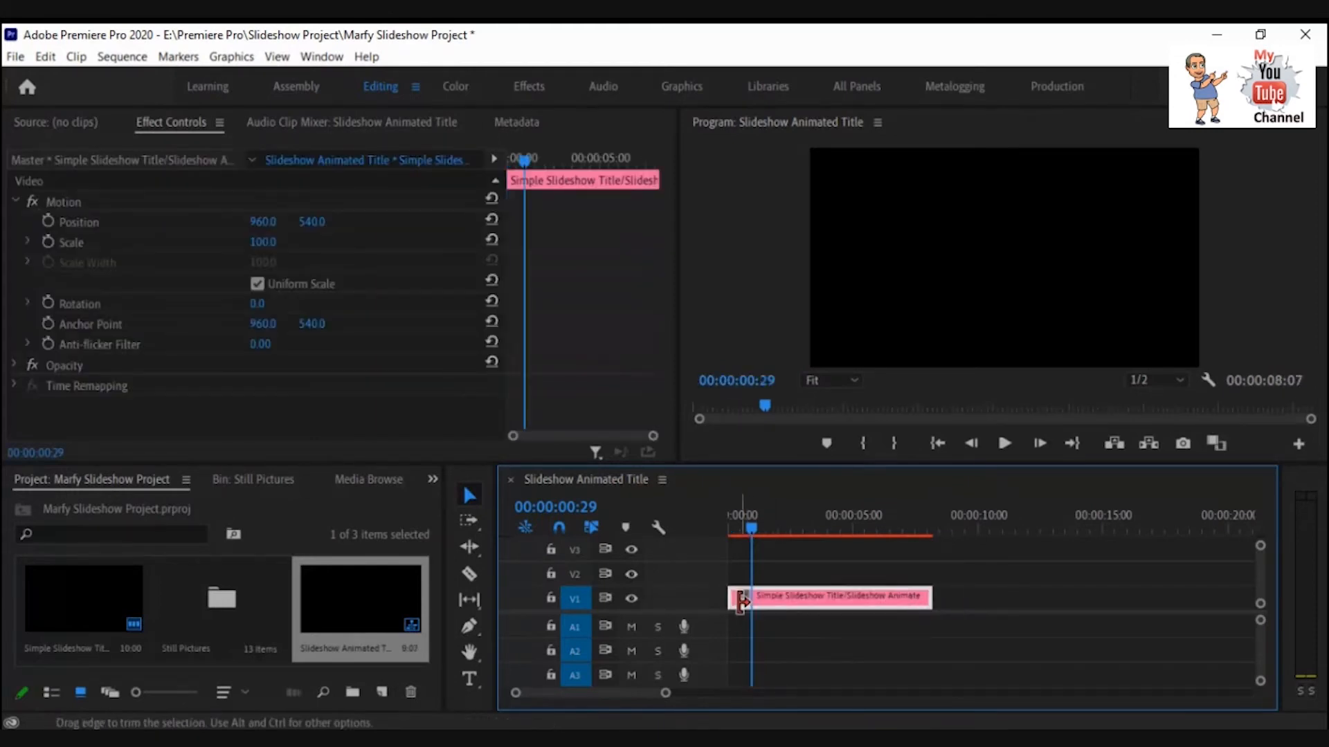
pyautogui.hotkey('ctrl', 'z')
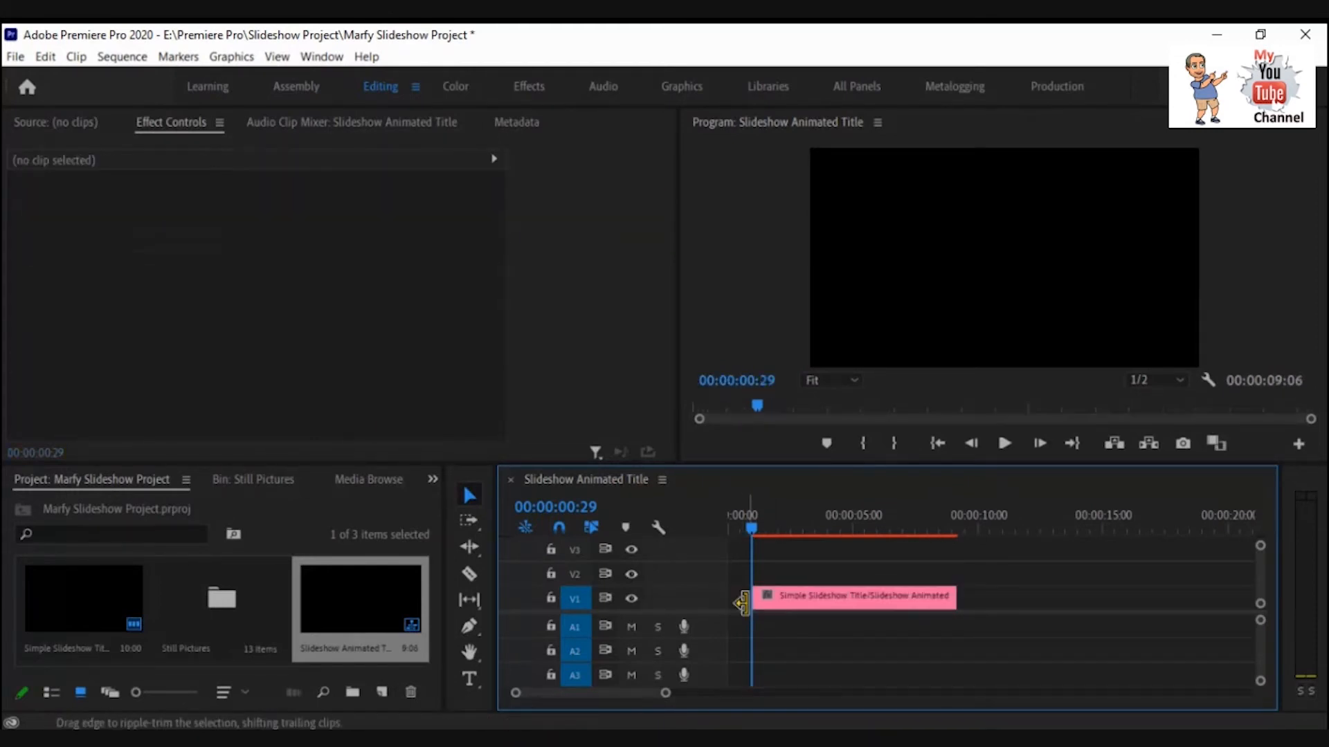
# Select the empty gap at the start of the timeline and ripple delete it.
pyautogui.moveTo(753, 600); pyautogui.dragTo(730, 601)
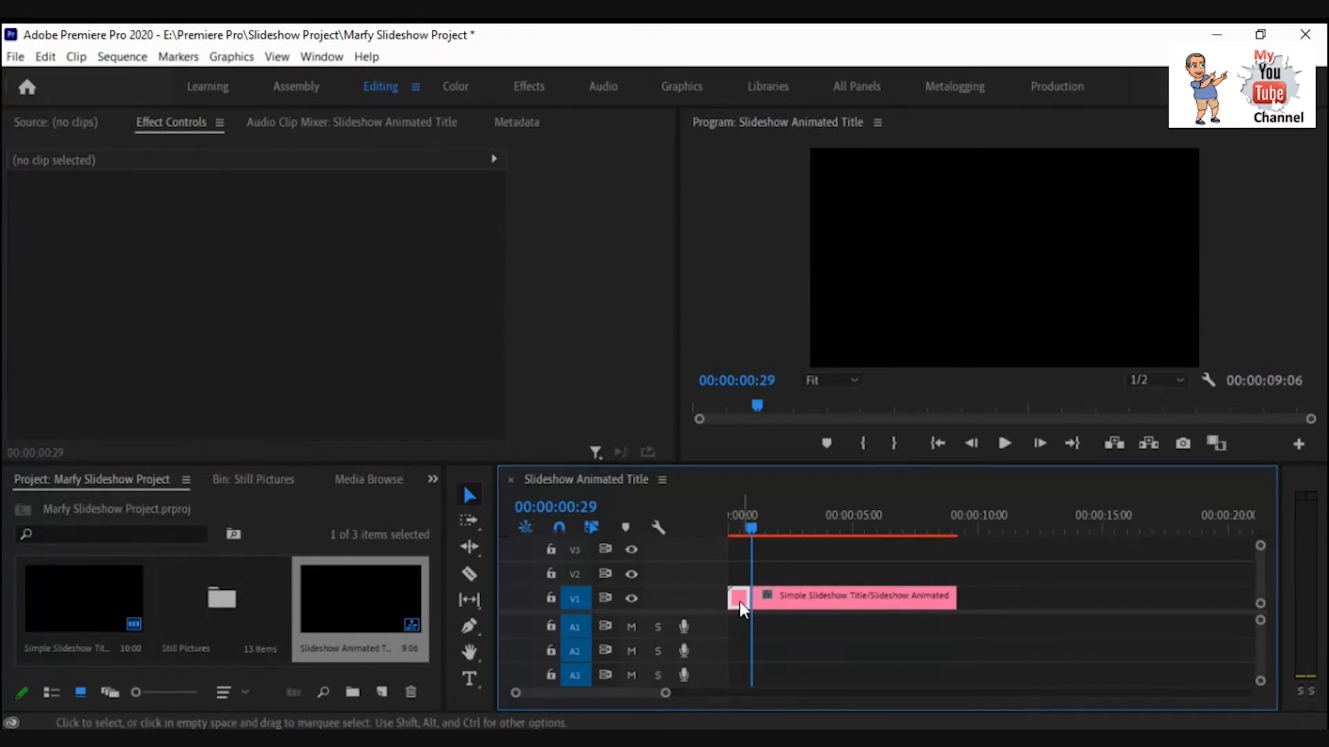
pyautogui.click(739, 600)
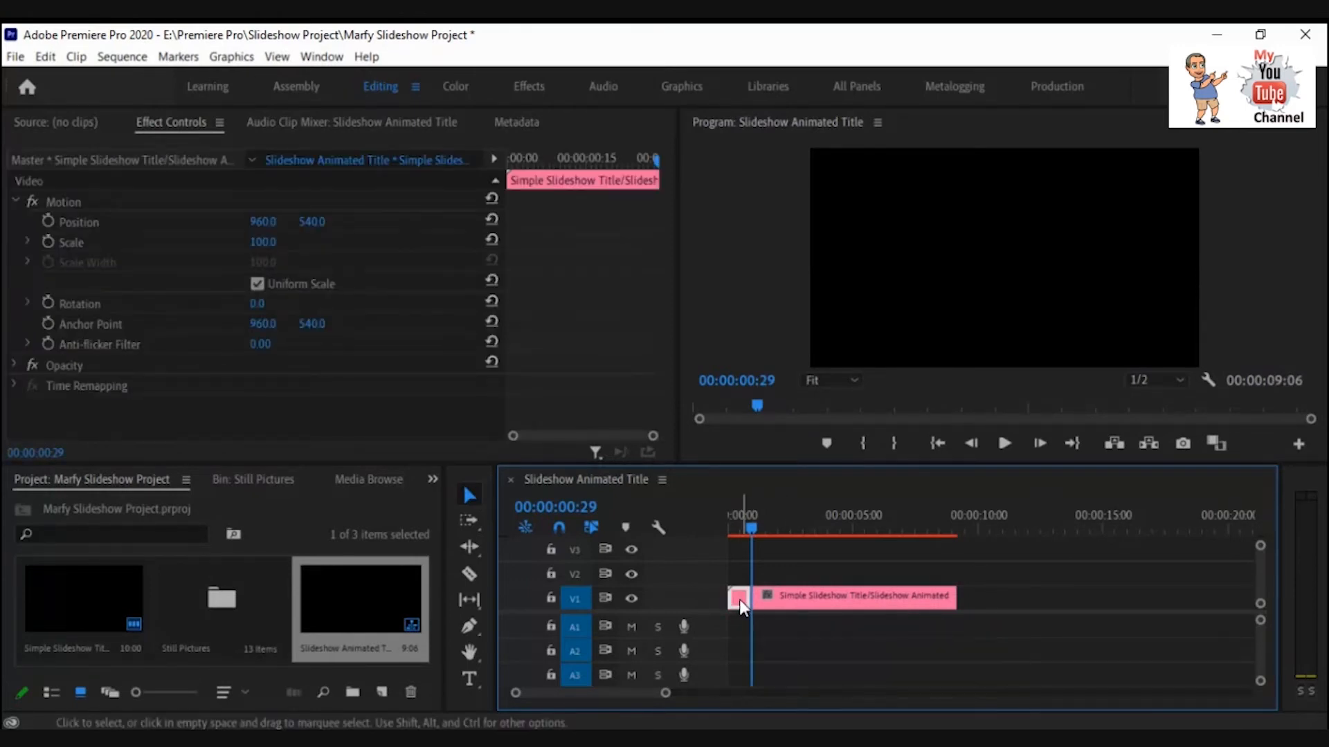
pyautogui.rightClick(739, 599)
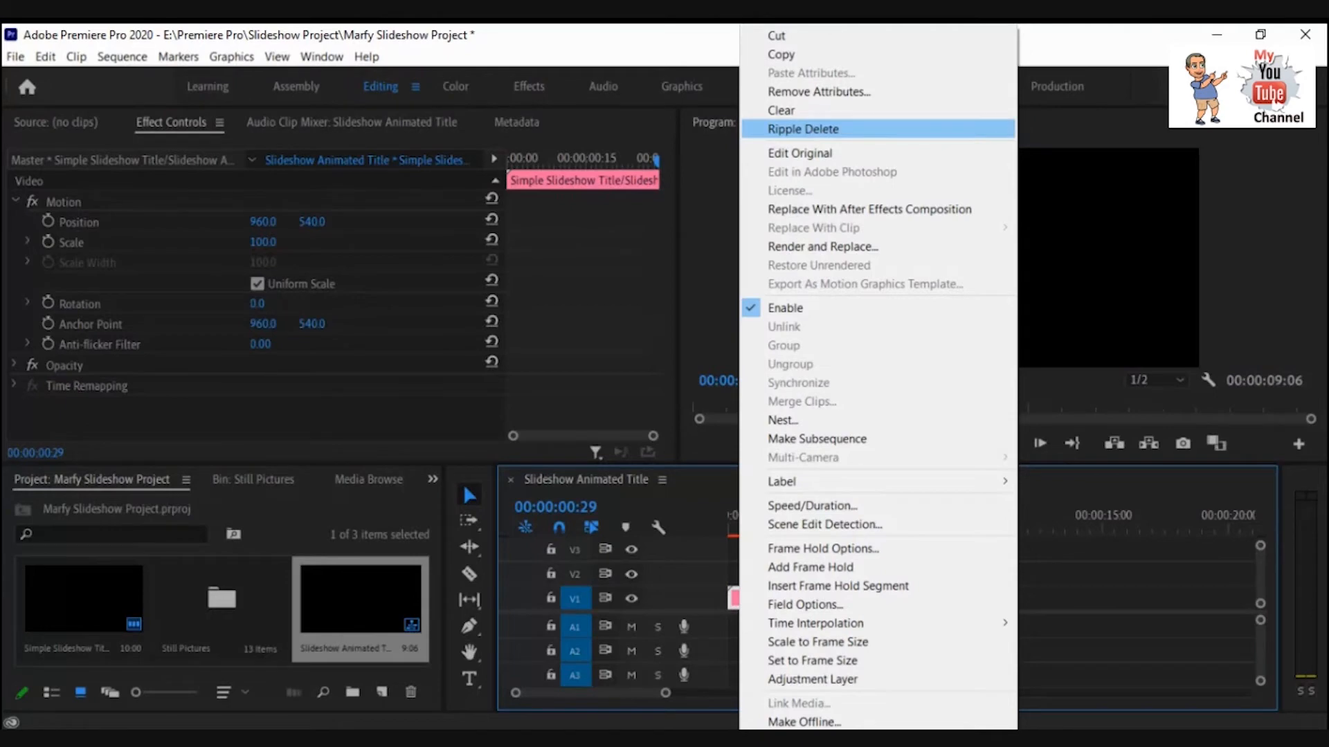
pyautogui.click(803, 128)
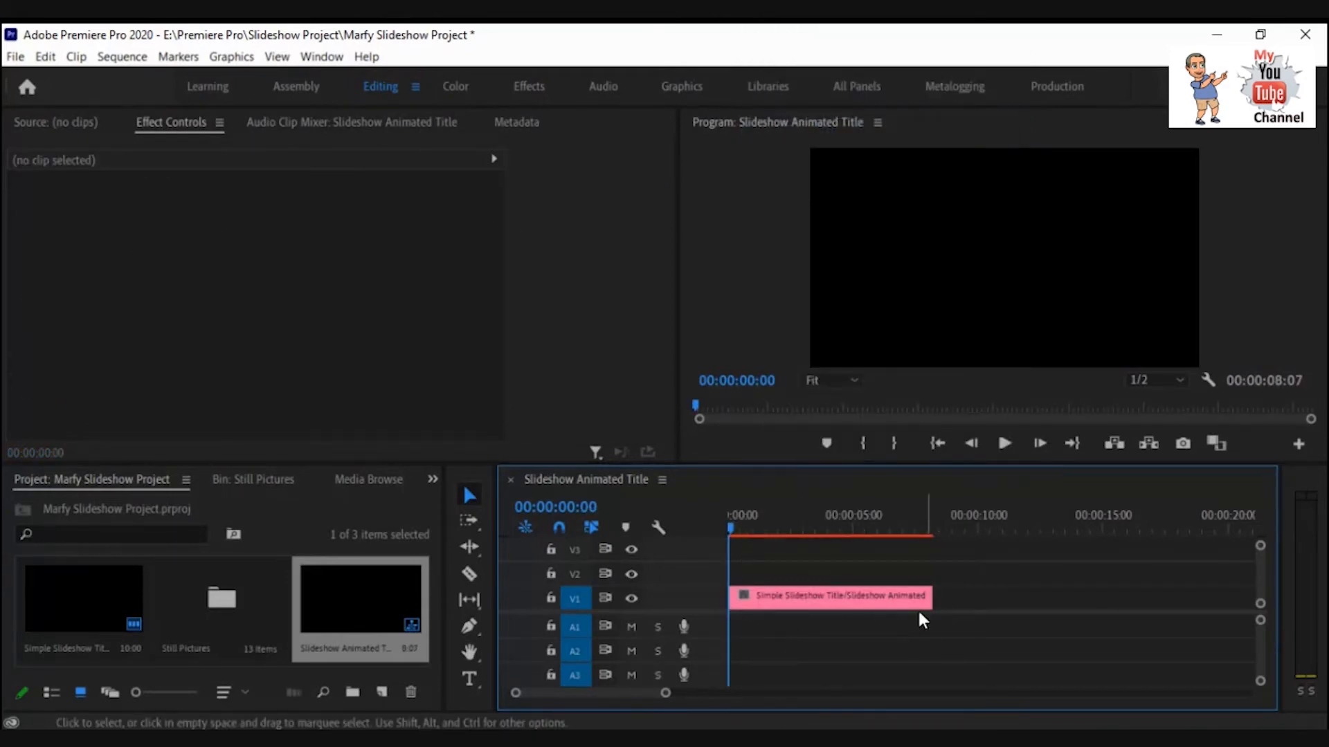
# Play the trimmed title sequence in the program monitor and stop it.
pyautogui.click(1002, 445)
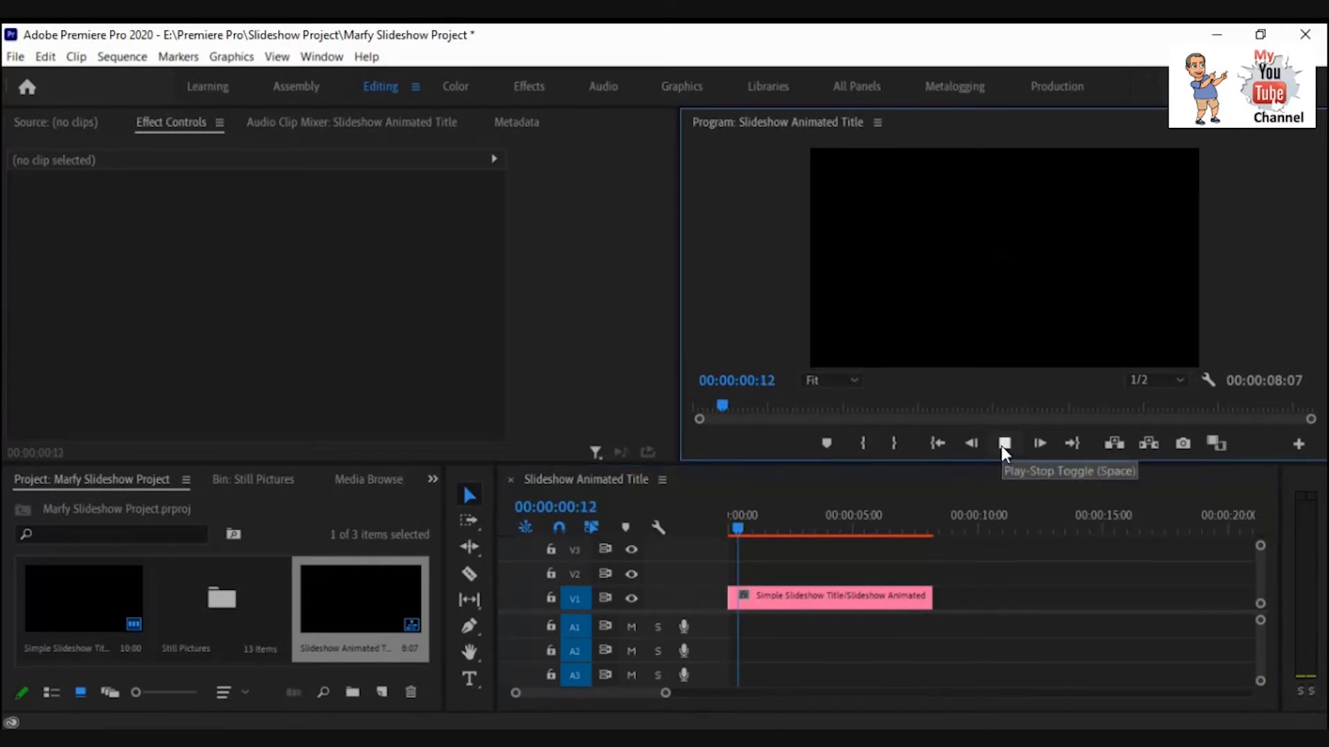
pyautogui.click(1003, 446)
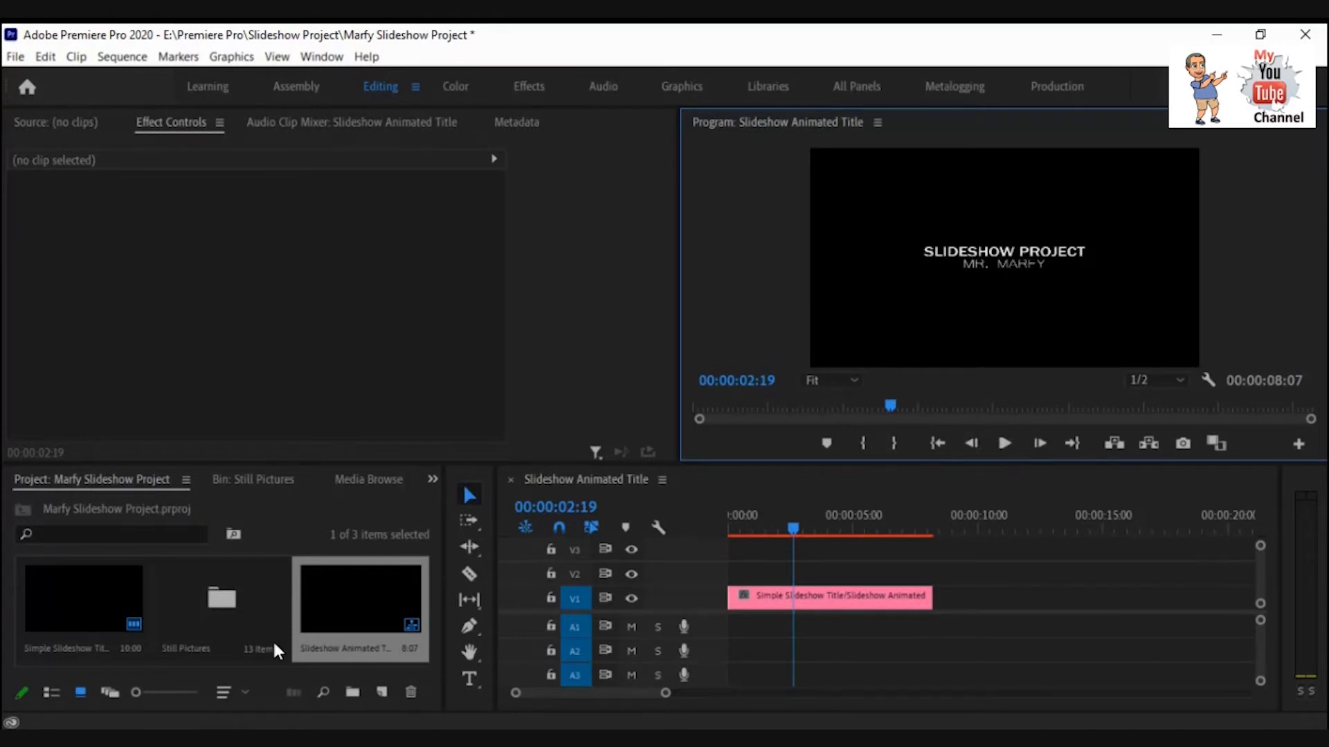
# Open the Still Pictures bin, select all pictures, and place them on the timeline after the title.
pyautogui.doubleClick(230, 612)
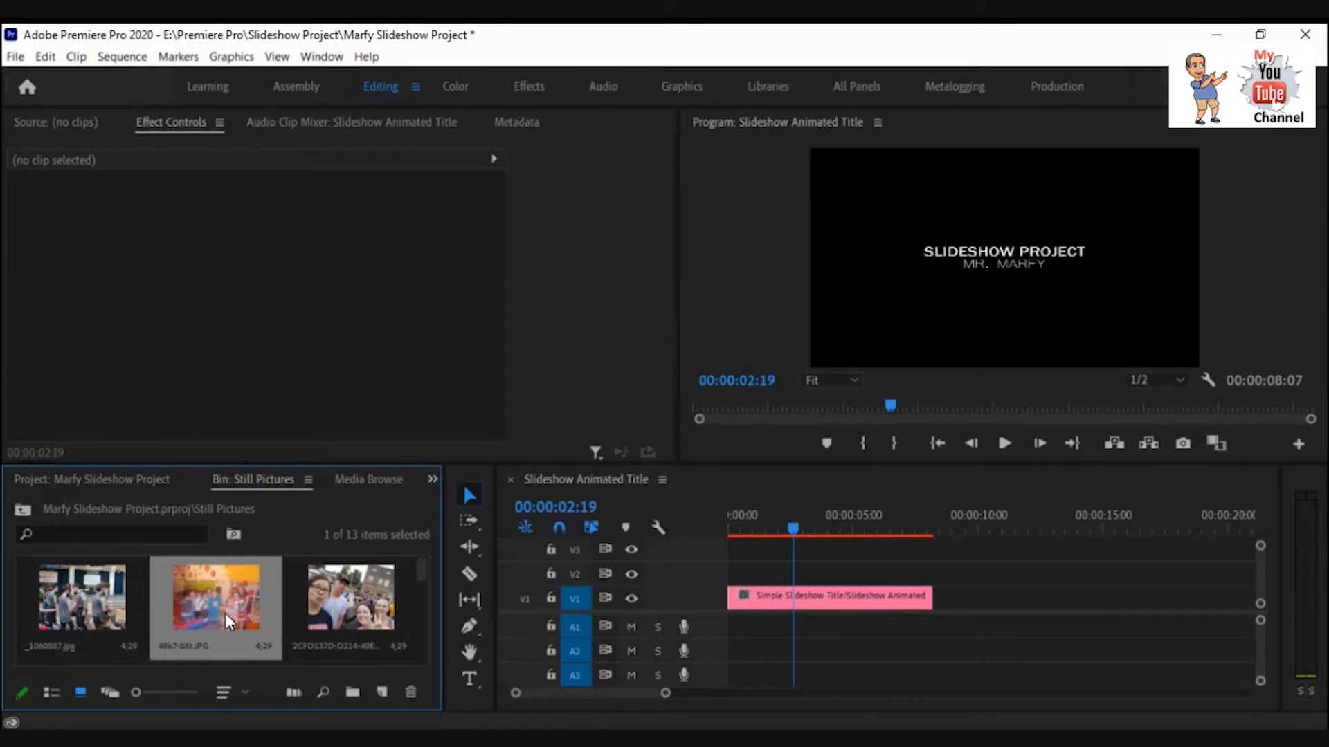
pyautogui.moveTo(234, 610); pyautogui.dragTo(329, 602)
pyautogui.scroll(-2, 205, 604)
pyautogui.scroll(-1, 85, 600)
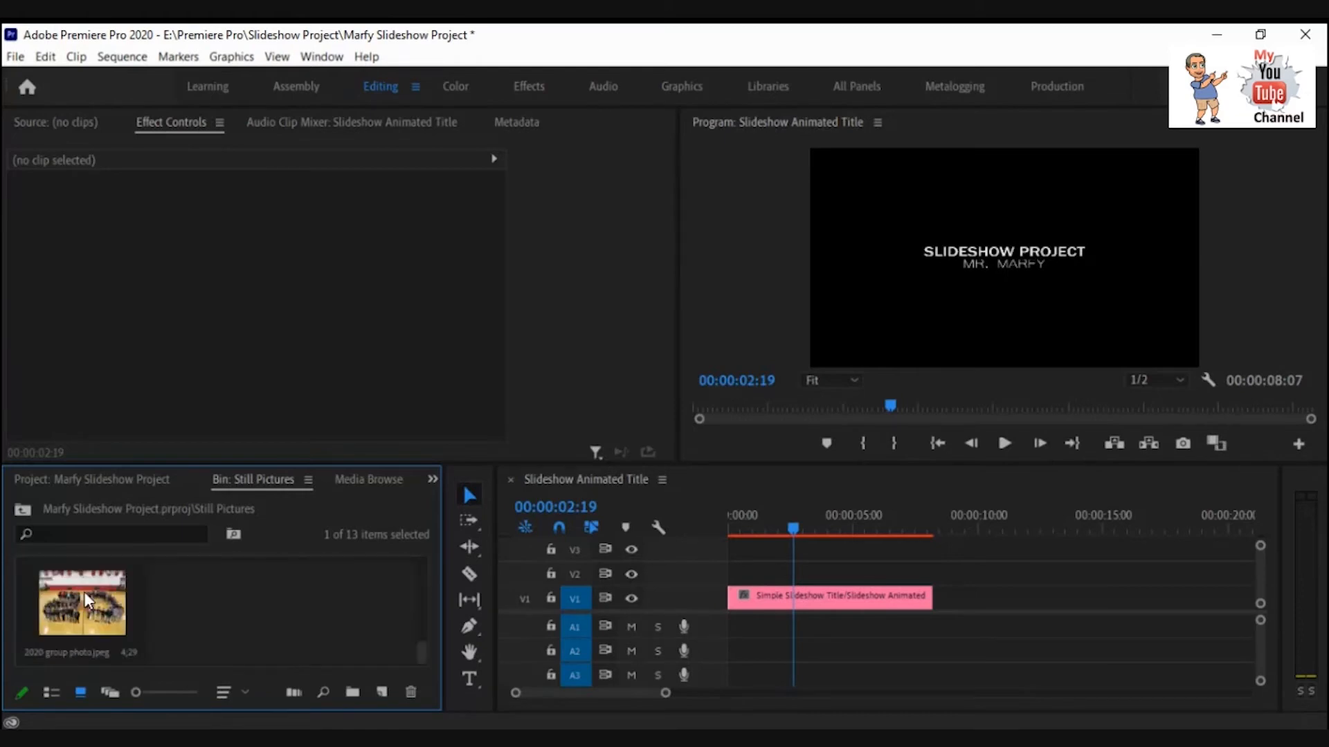
pyautogui.hotkey('ctrl', 'a')
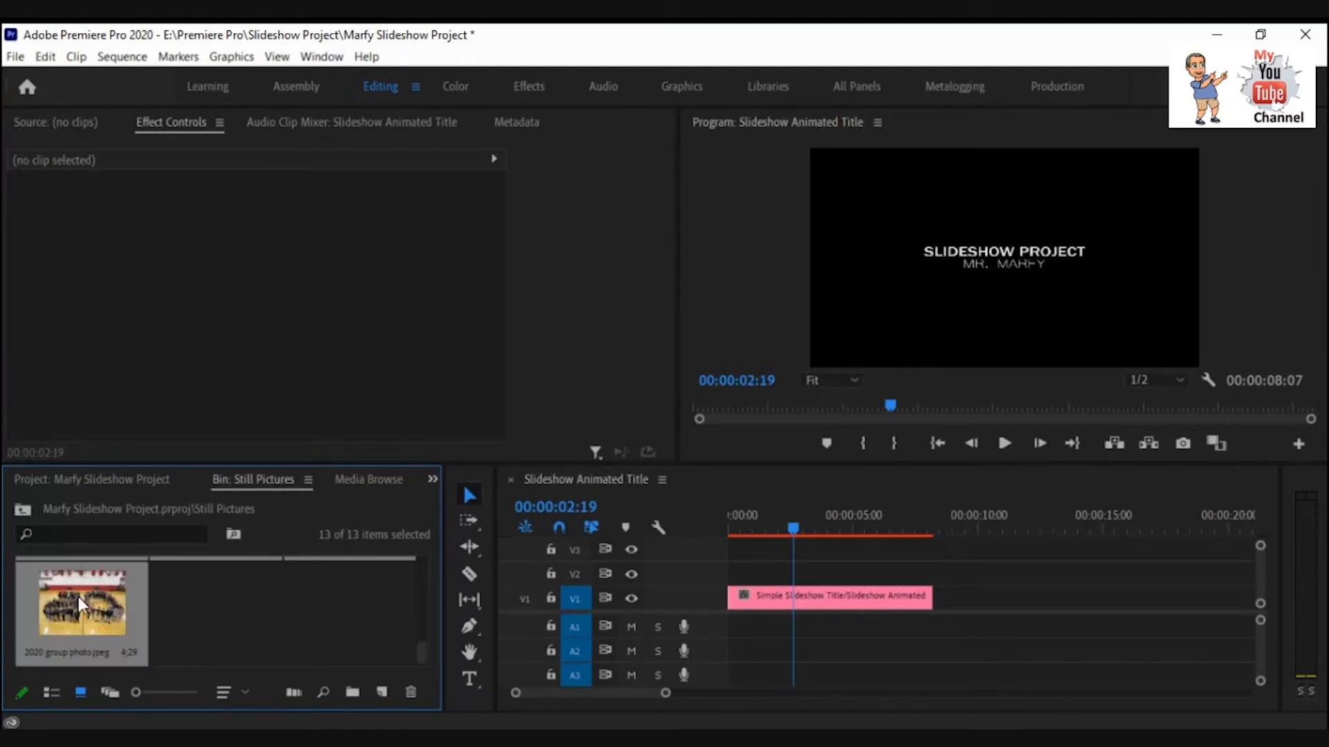
pyautogui.moveTo(79, 597); pyautogui.dragTo(940, 603)
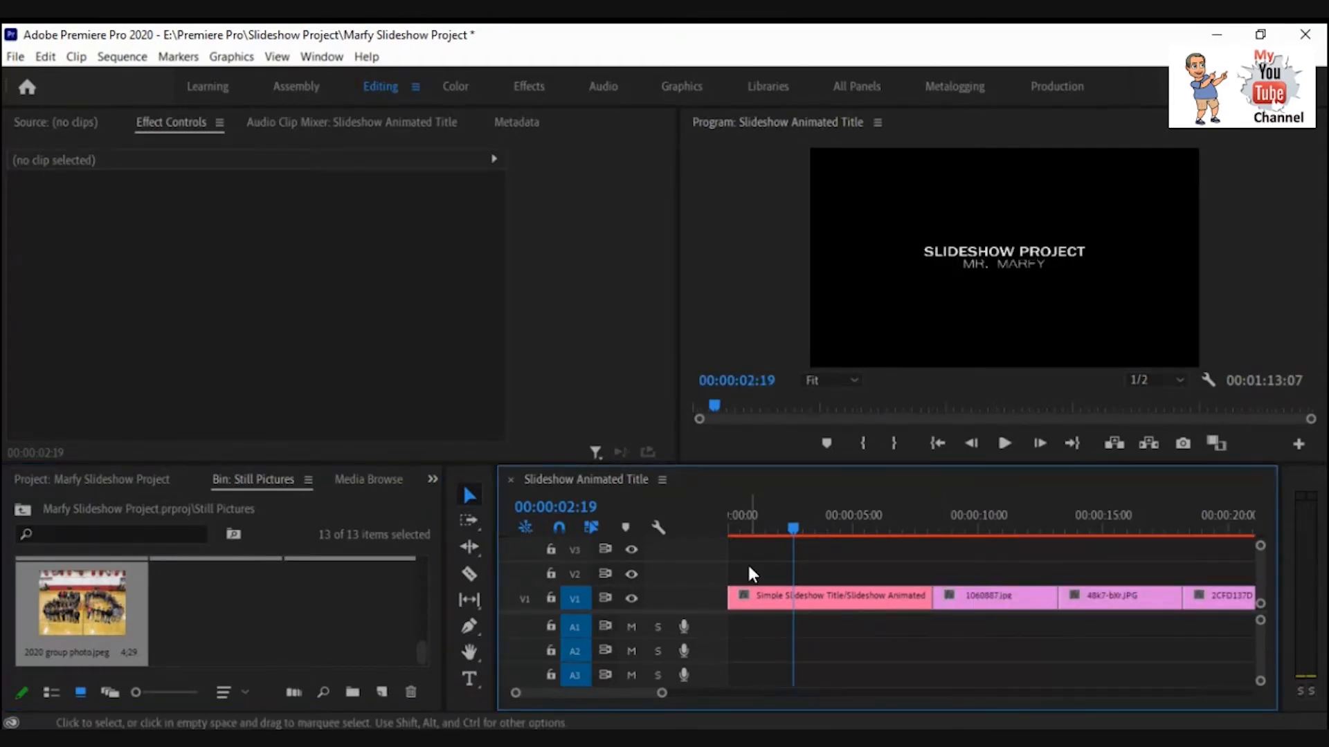
# Play back the picture slideshow, scrub back to the first picture, and save the project.
pyautogui.click(1000, 445)
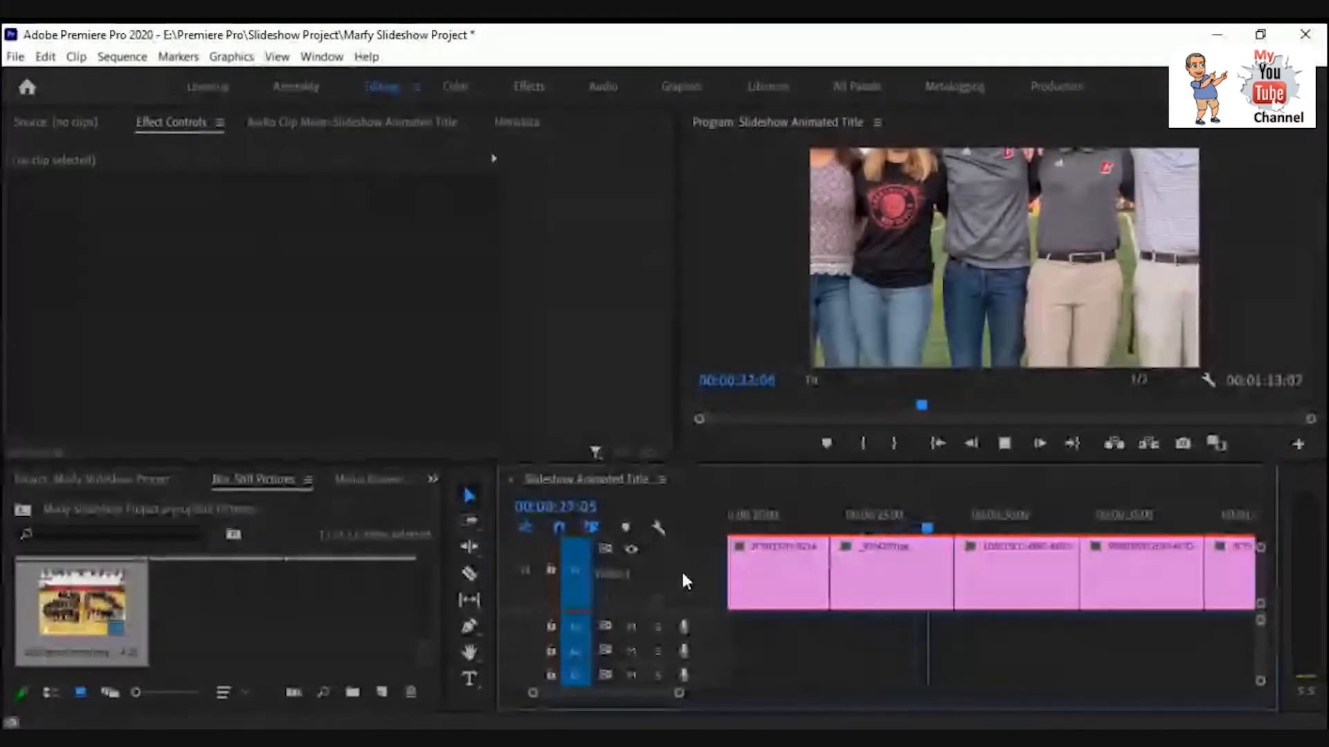
pyautogui.doubleClick(681, 571)
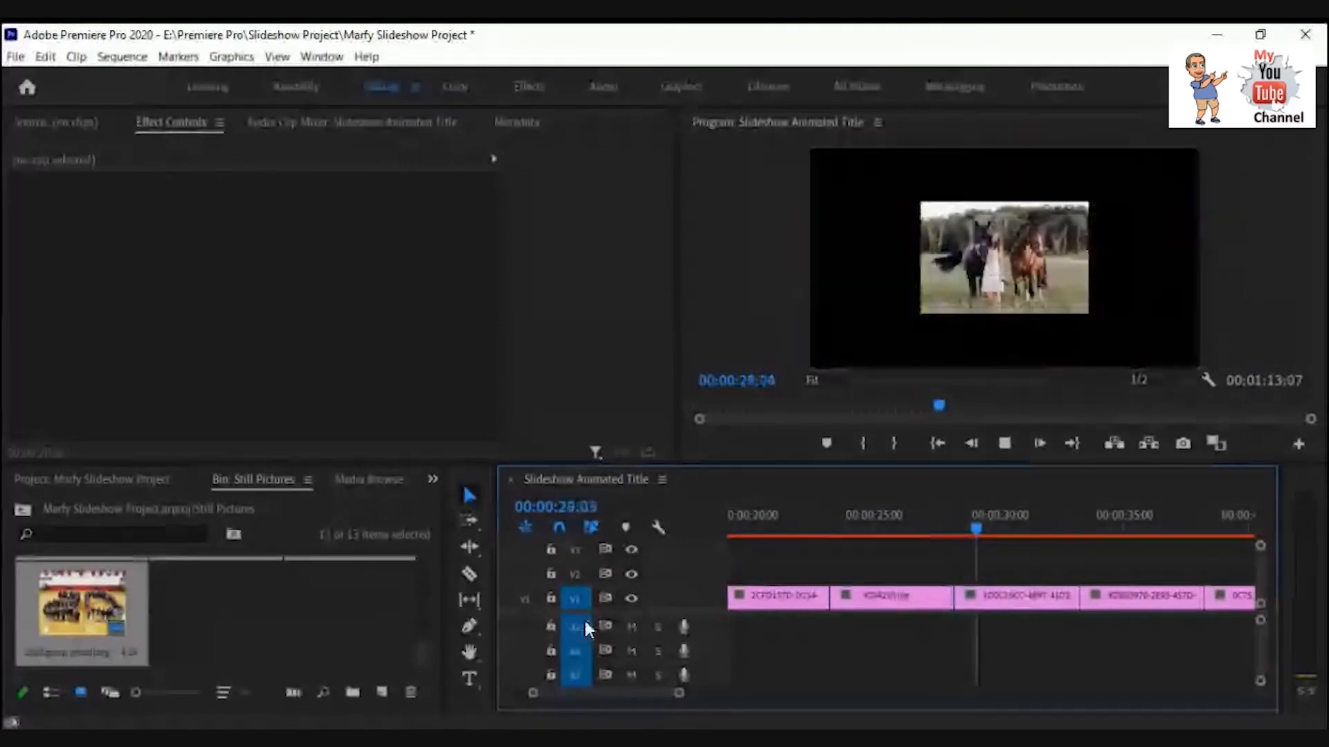
pyautogui.click(1004, 444)
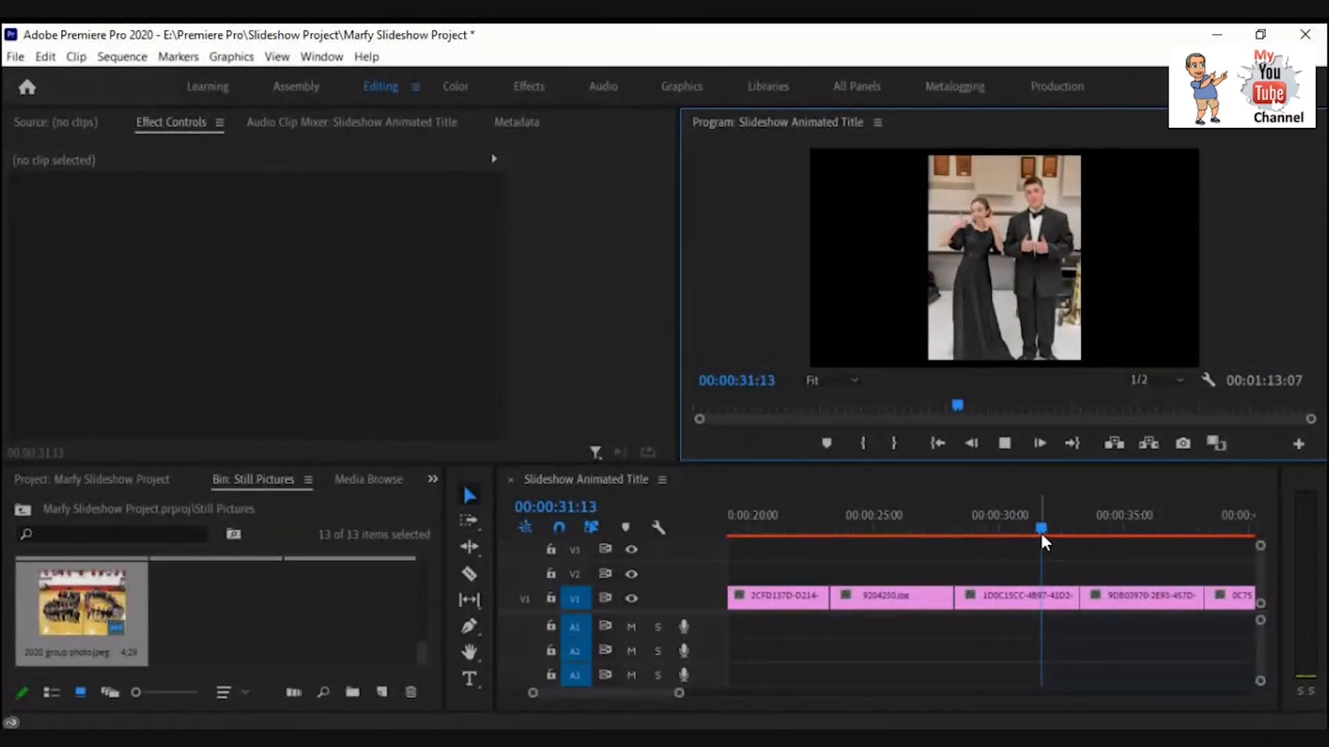
pyautogui.click(911, 533)
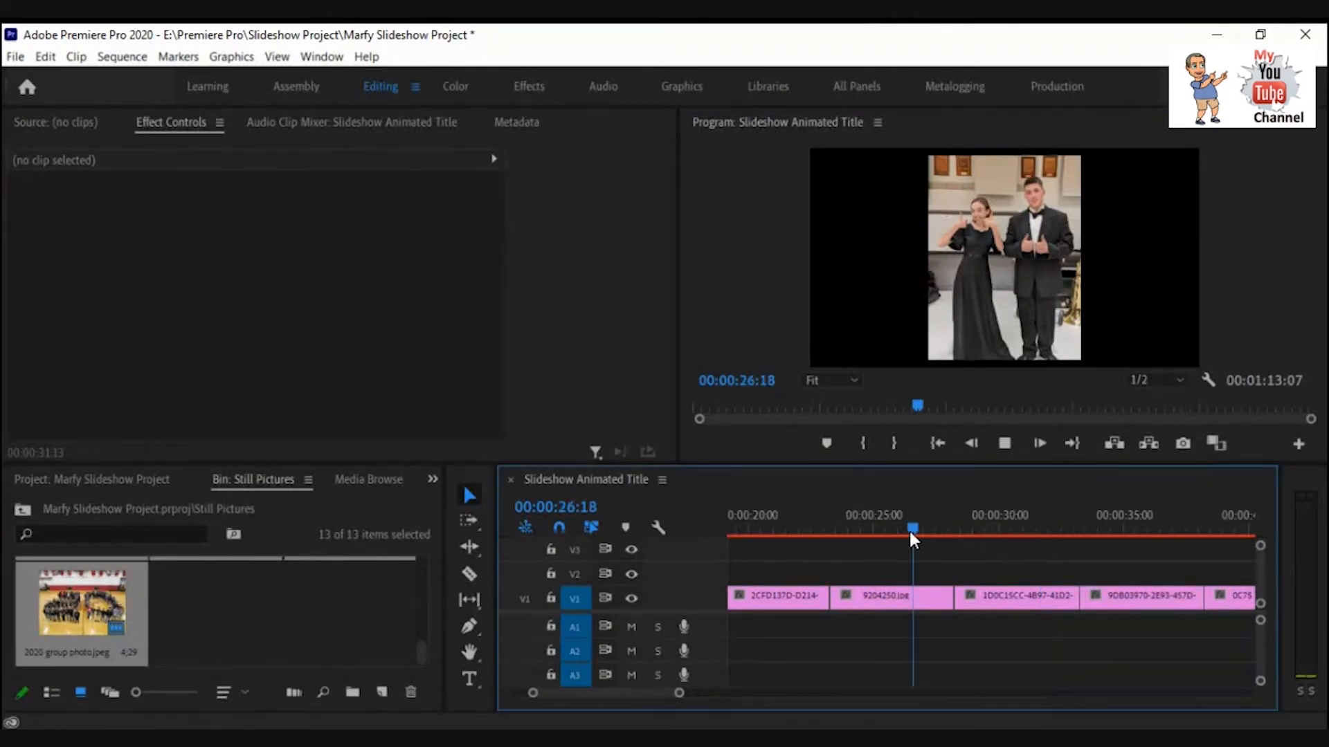
pyautogui.moveTo(911, 532); pyautogui.dragTo(950, 529)
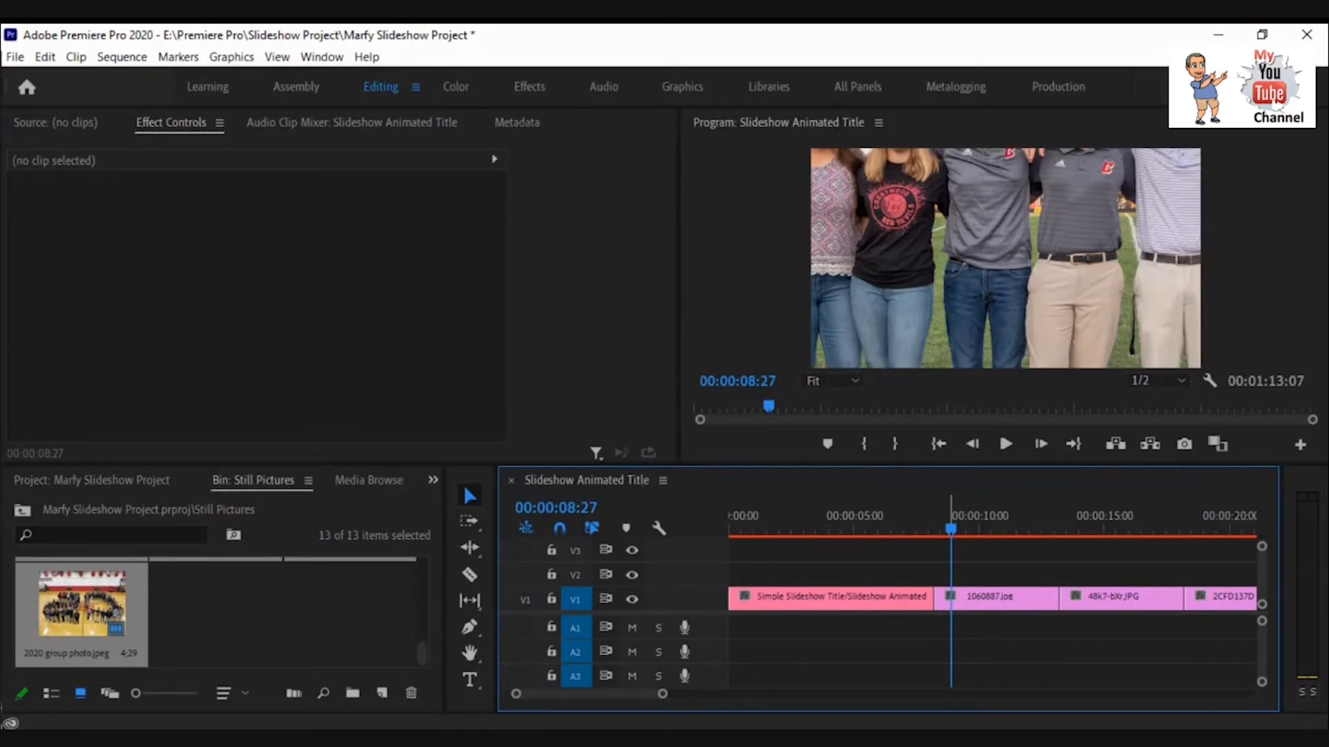
pyautogui.hotkey('ctrl', 's')
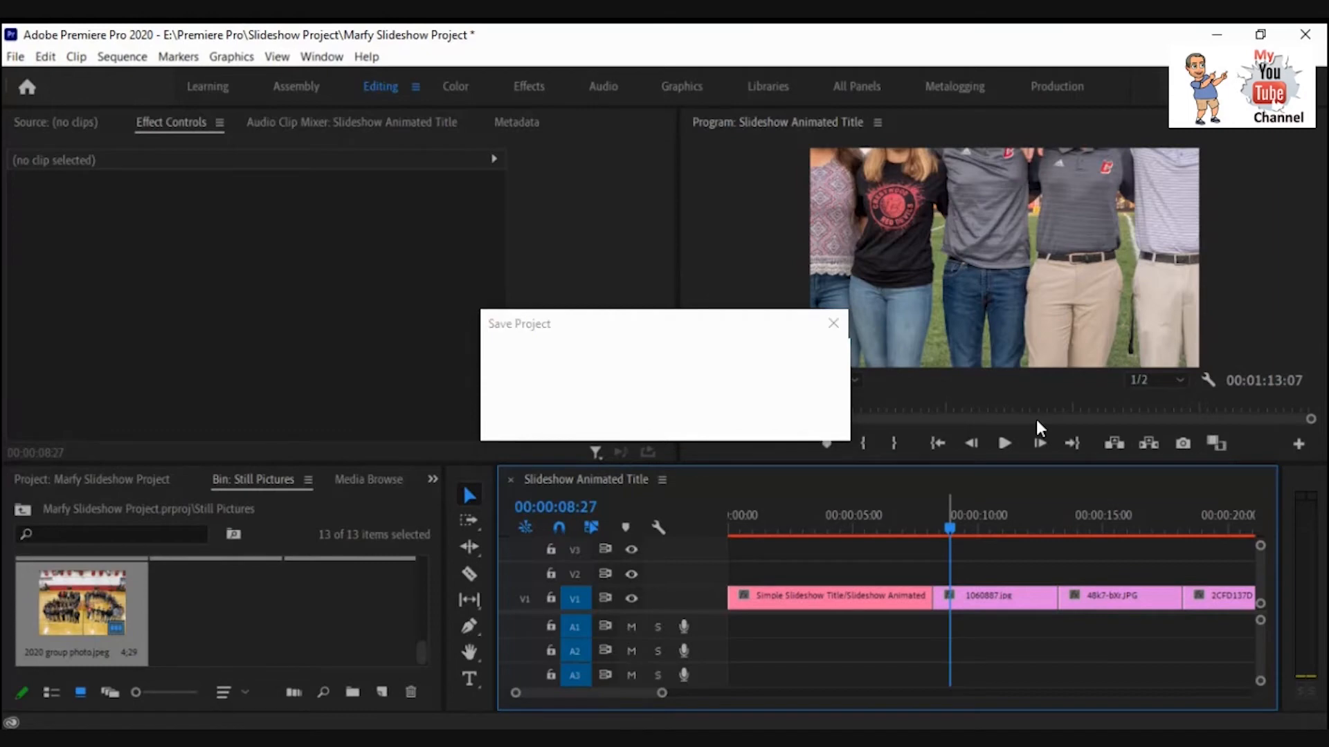
# Scale the 1060887.jpg clip to frame size.
pyautogui.click(995, 595)
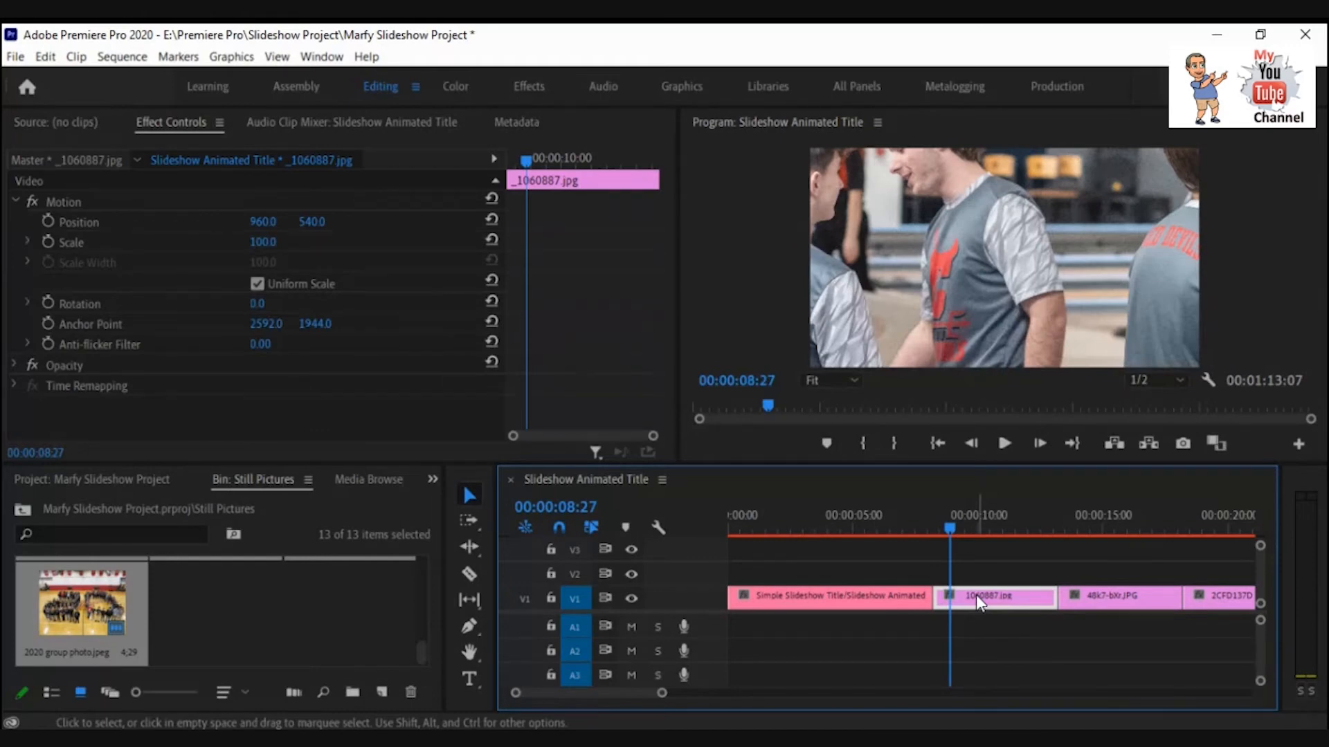
pyautogui.rightClick(976, 602)
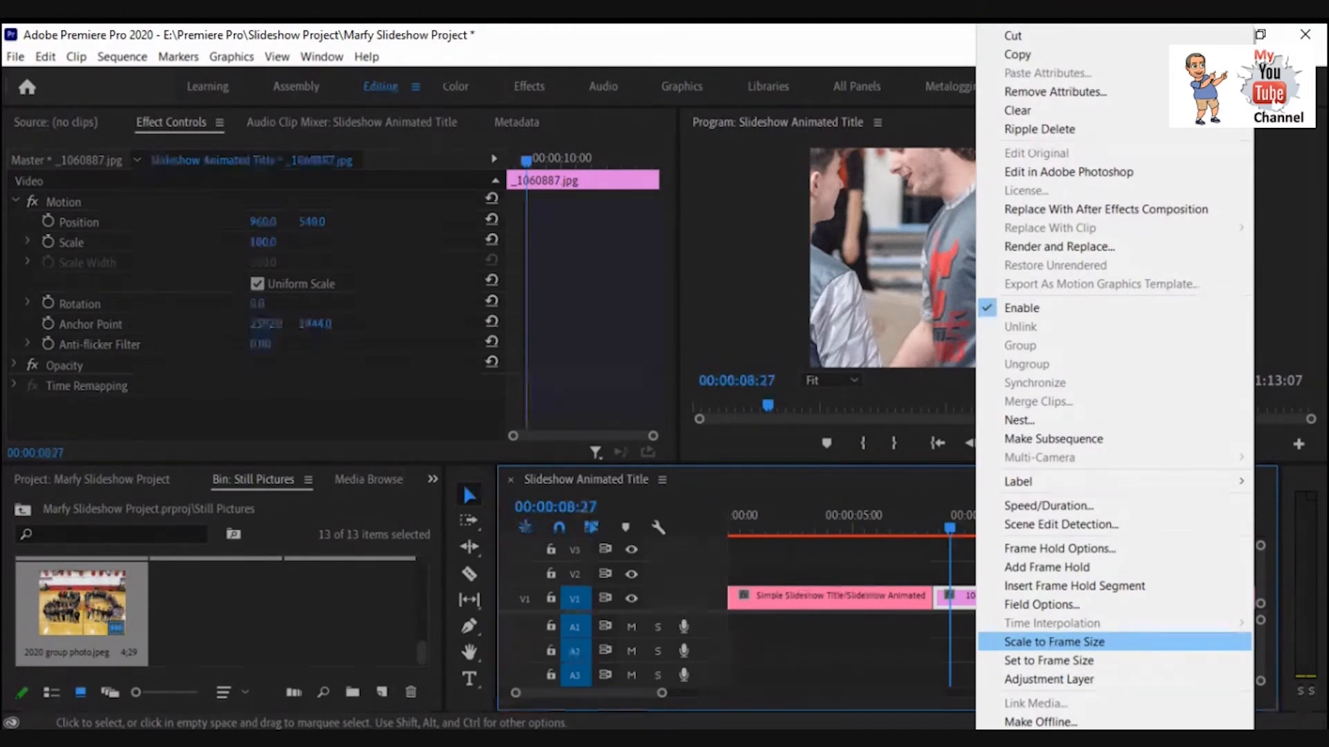
pyautogui.click(1069, 642)
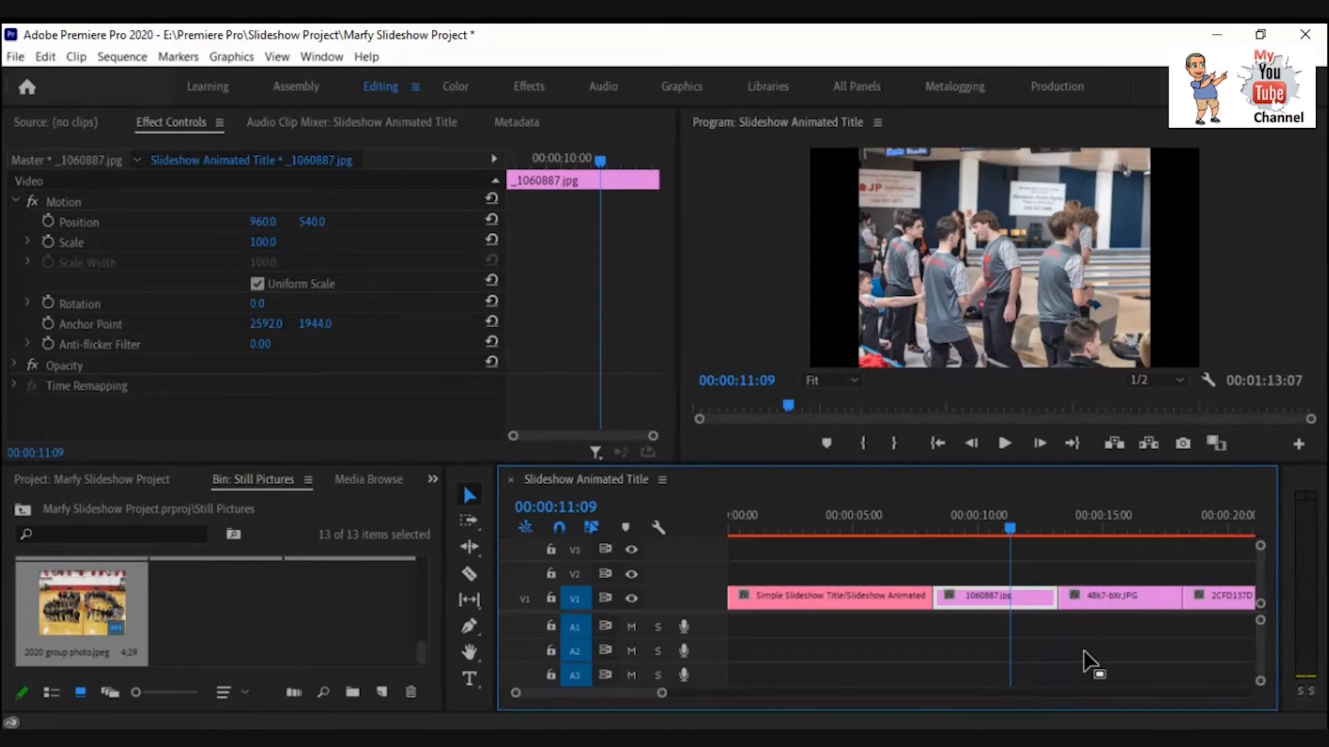
# Select the 48k7-bXr.JPG clip and play its section of the sequence.
pyautogui.click(1102, 600)
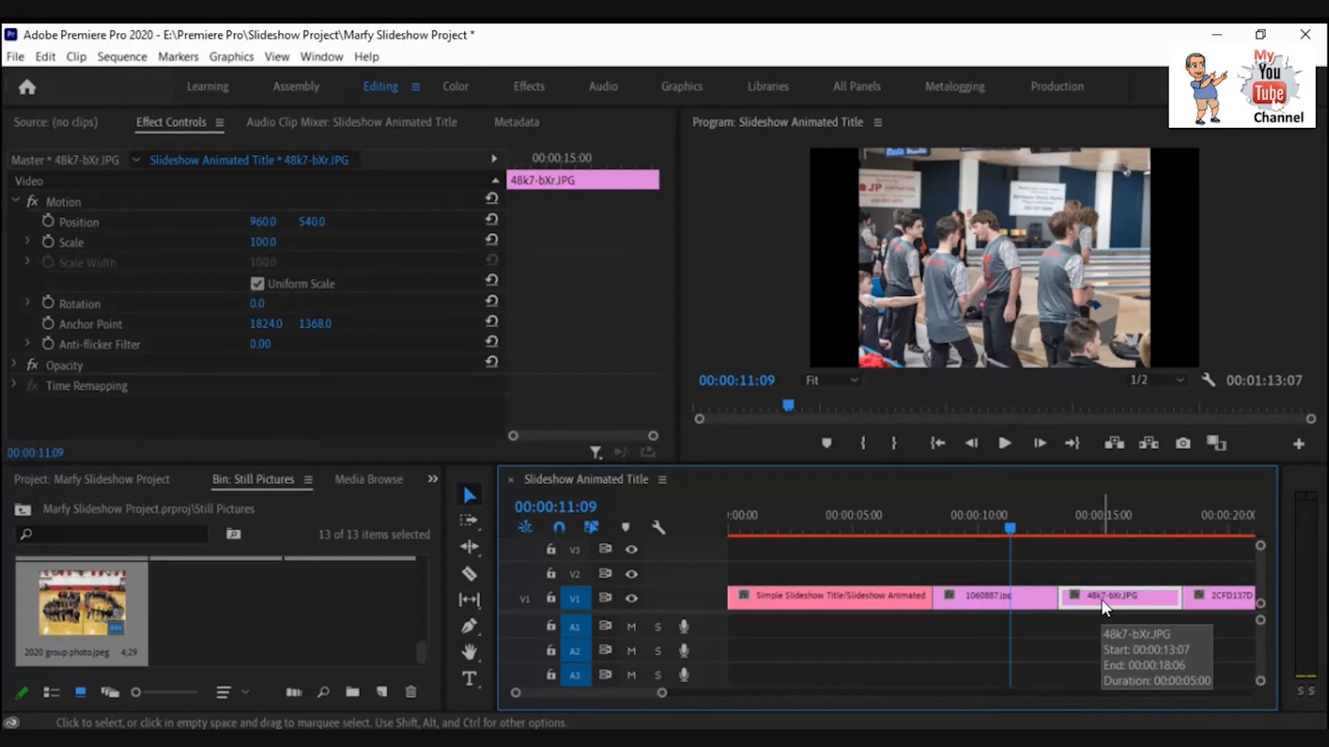
pyautogui.click(1003, 443)
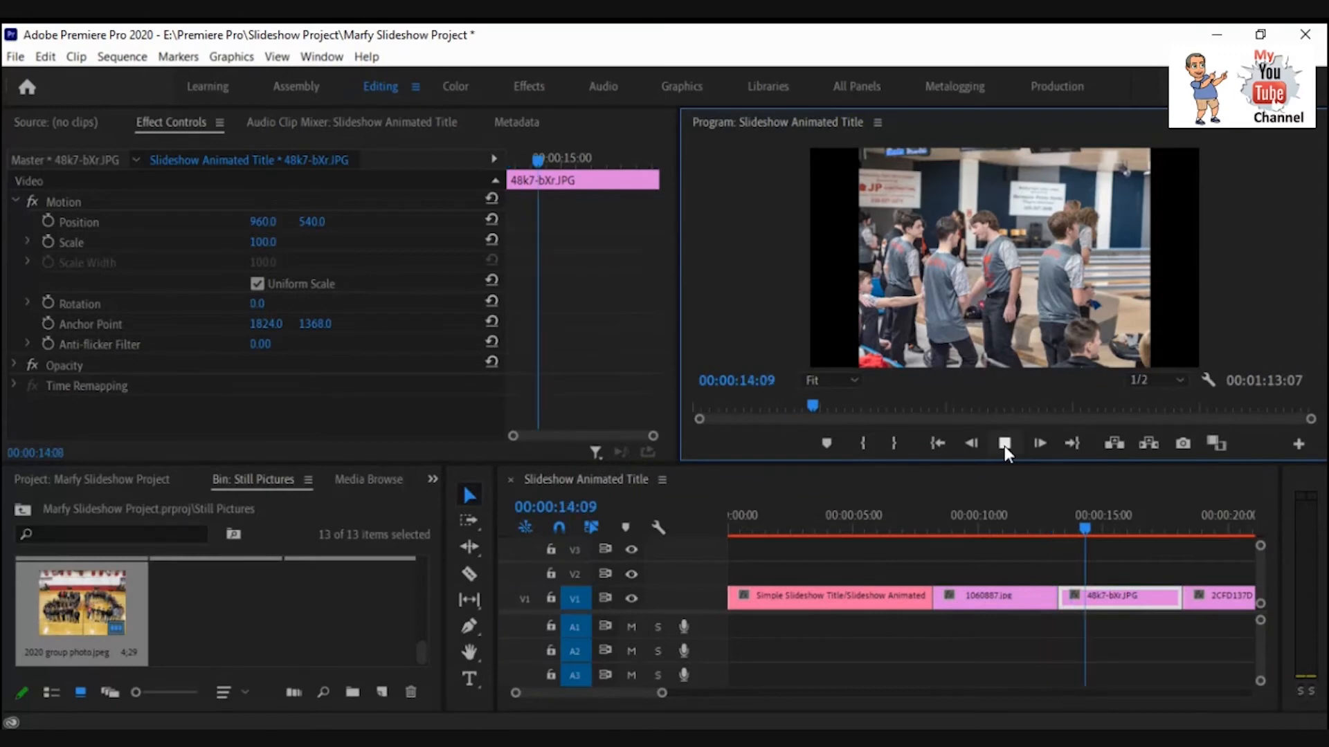
pyautogui.click(1003, 443)
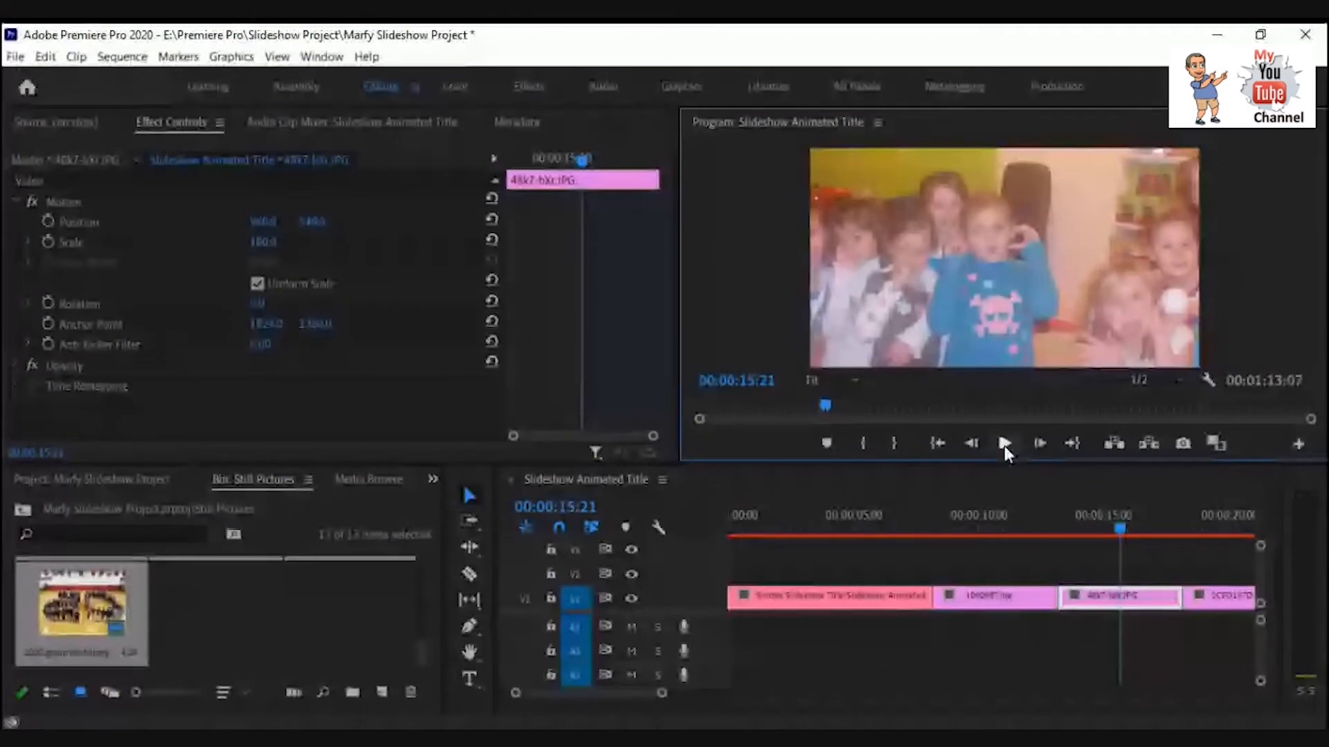
pyautogui.click(1004, 444)
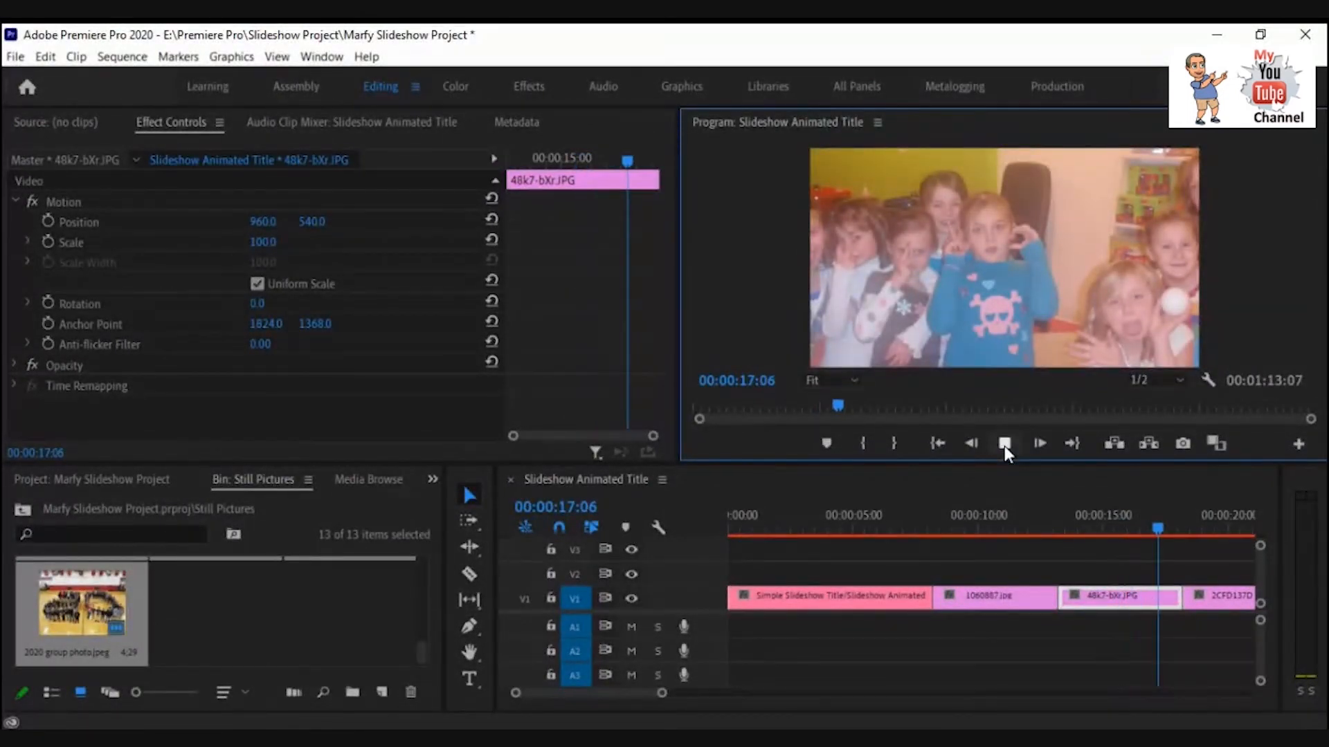
pyautogui.click(1004, 443)
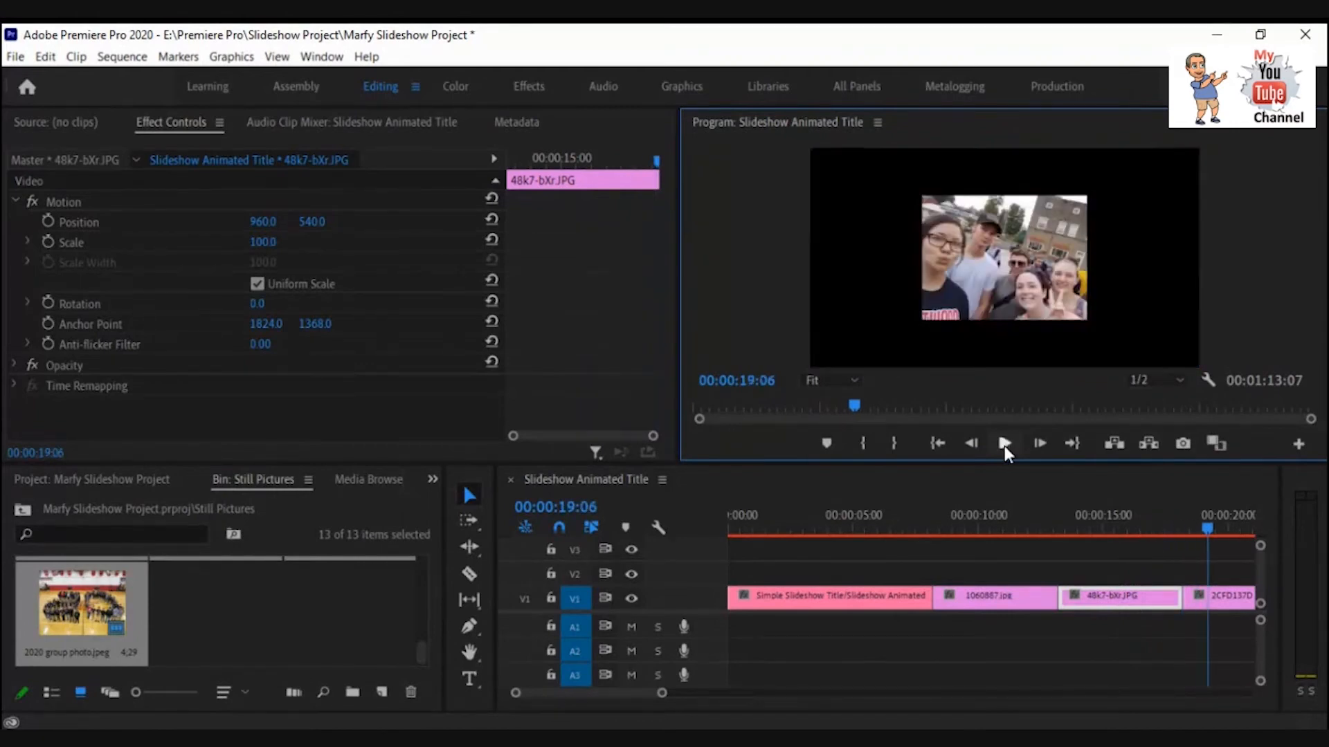
# Scale the 2CFD137D picture clip to frame size.
pyautogui.click(1224, 610)
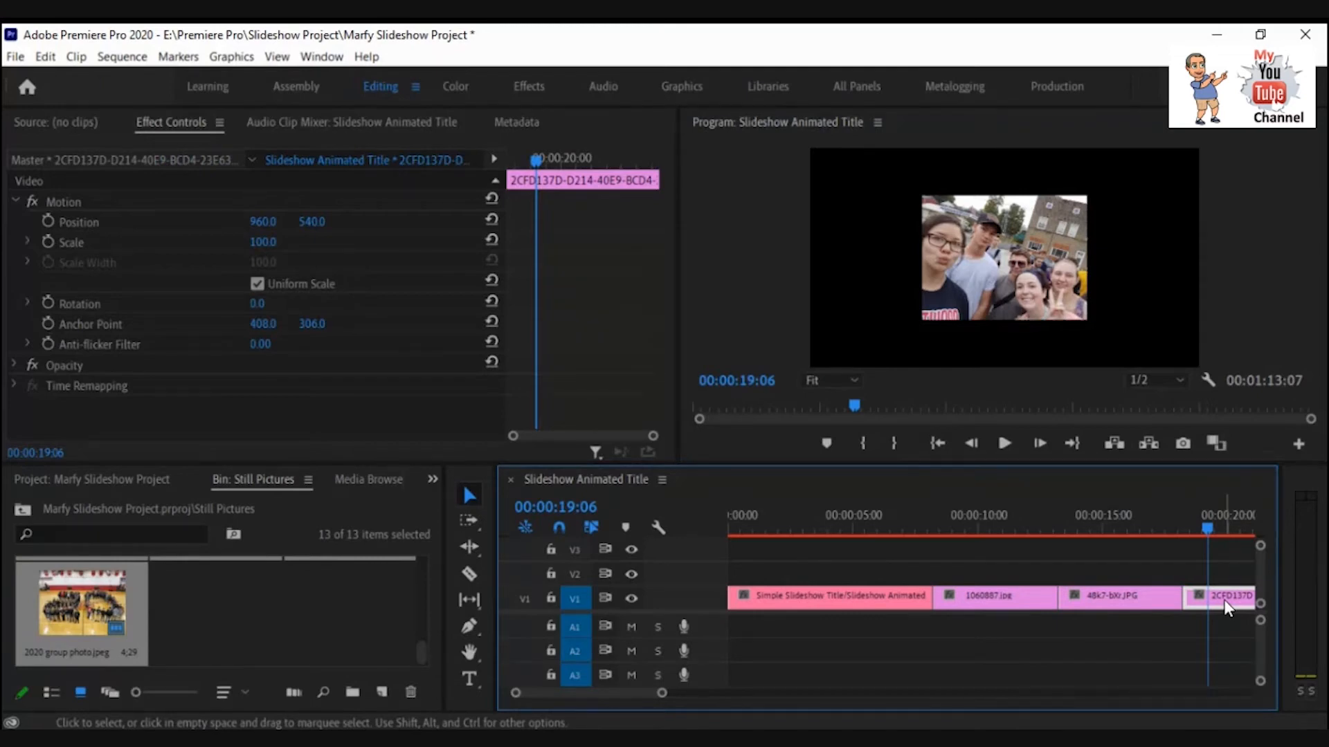
pyautogui.rightClick(1225, 610)
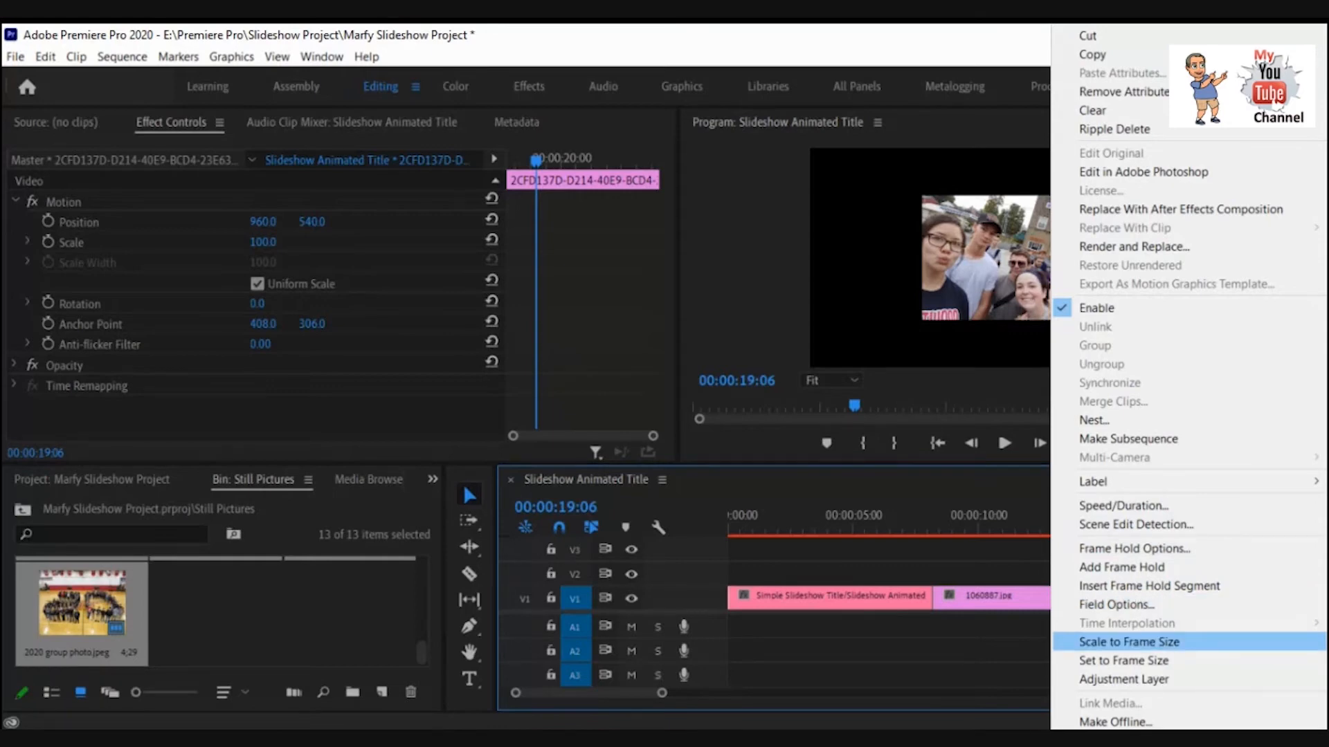
pyautogui.click(1153, 636)
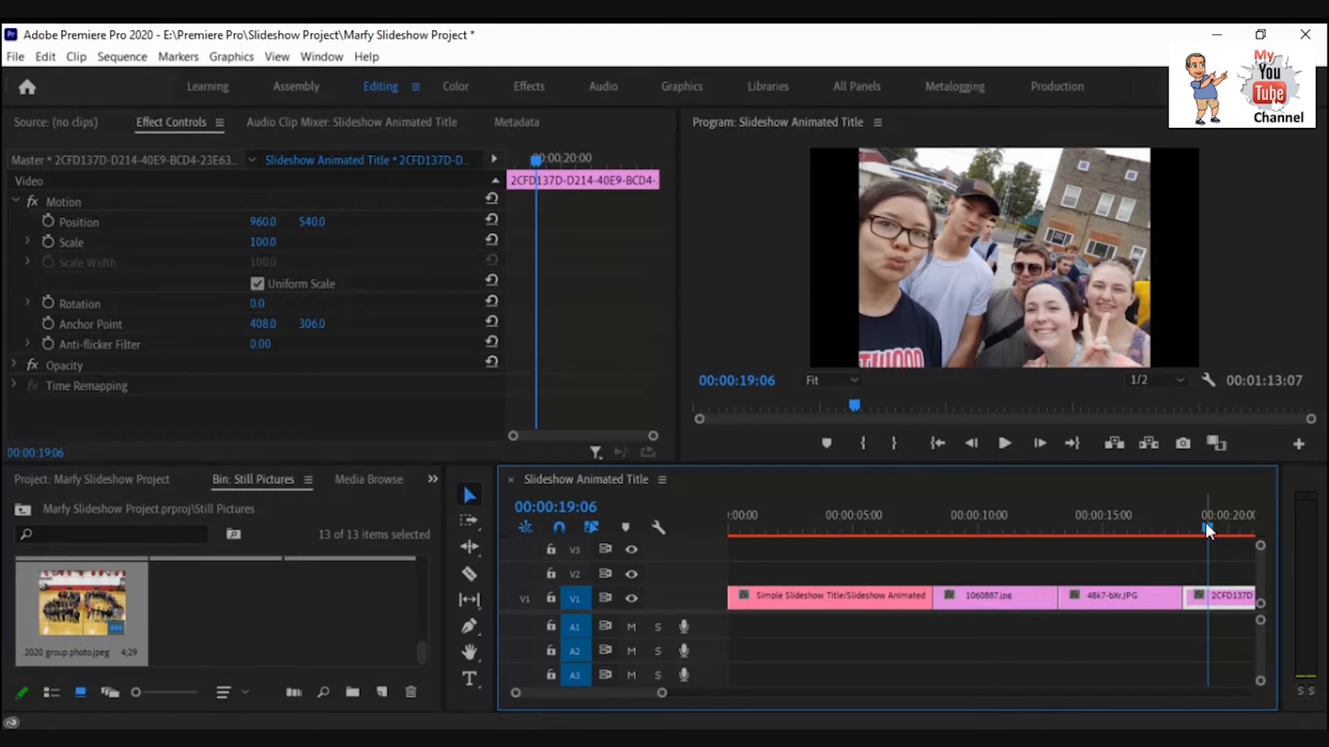
# Select the 9204250.jpg clip in the sequence and scale it to frame size.
pyautogui.moveTo(1208, 529)
pyautogui.mouseDown()
pyautogui.moveTo(1257, 529)
pyautogui.moveTo(1219, 538)
pyautogui.mouseUp()
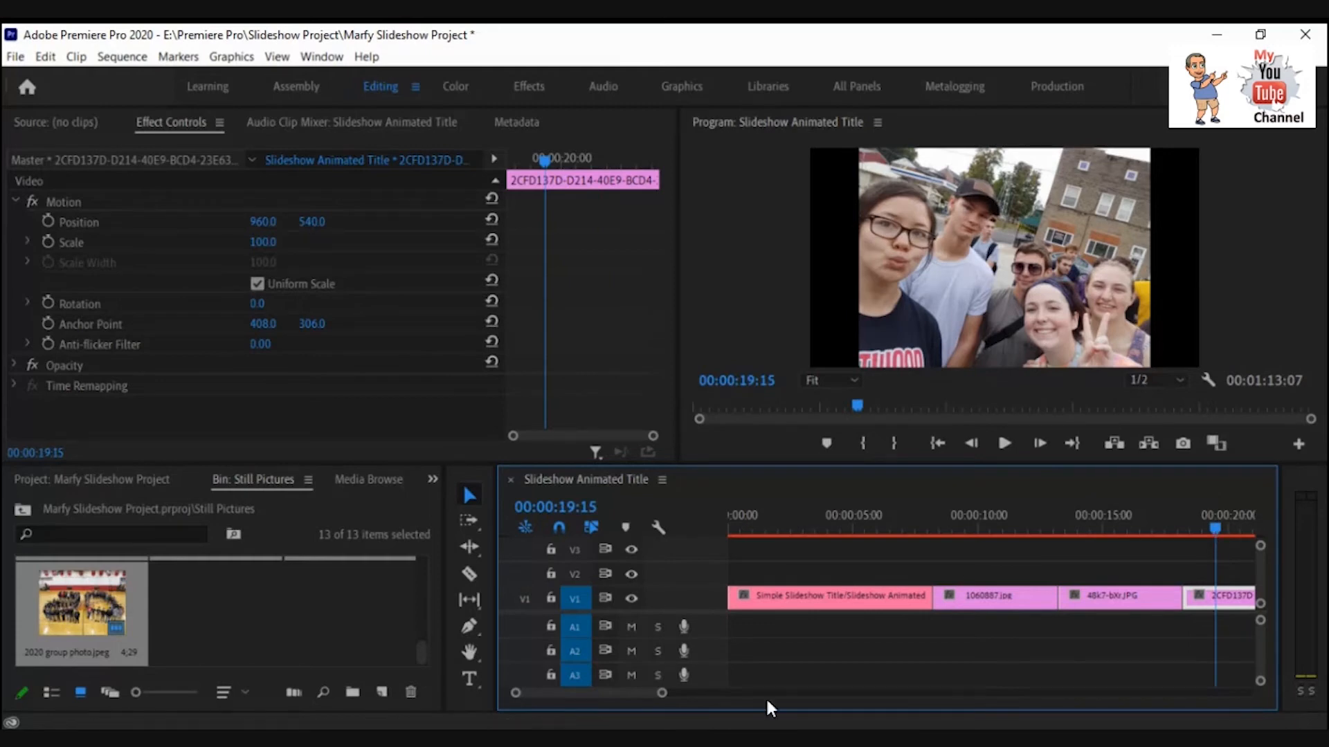
pyautogui.moveTo(635, 692); pyautogui.dragTo(646, 691)
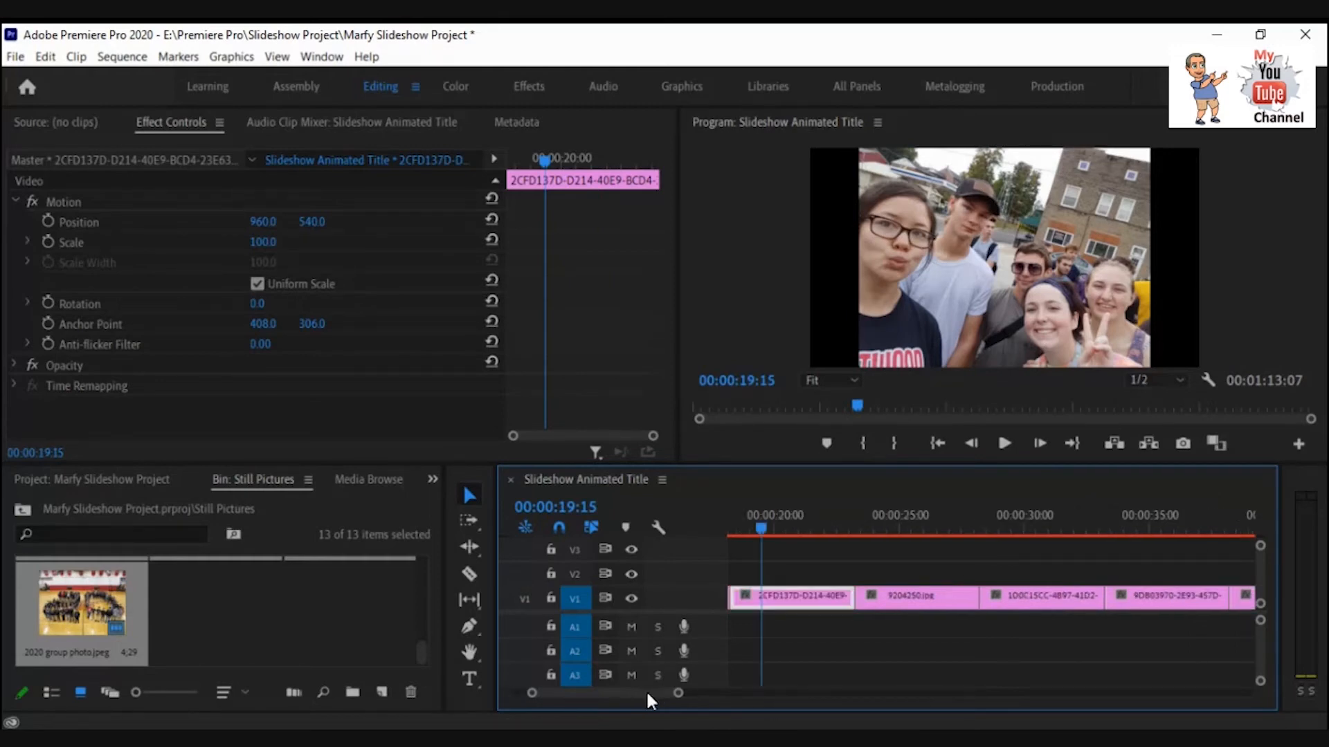
pyautogui.click(865, 593)
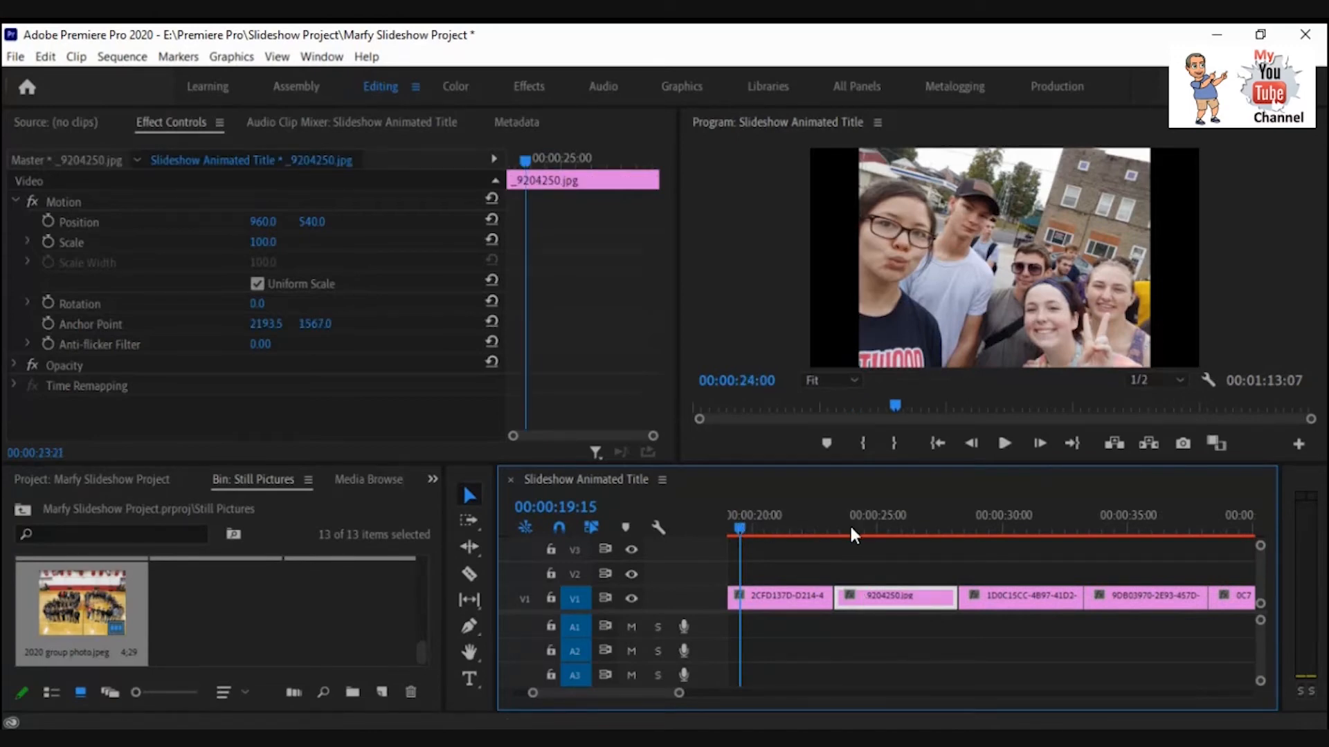
pyautogui.click(877, 534)
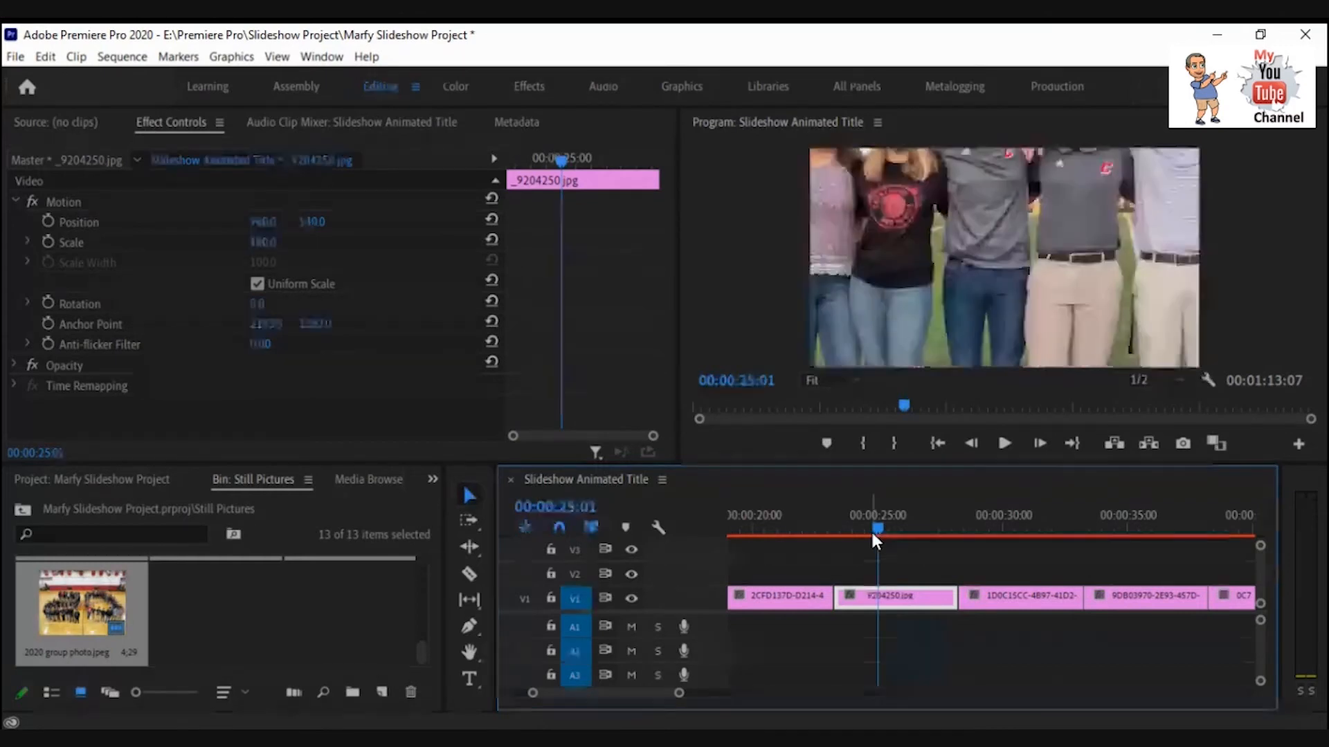
pyautogui.rightClick(904, 603)
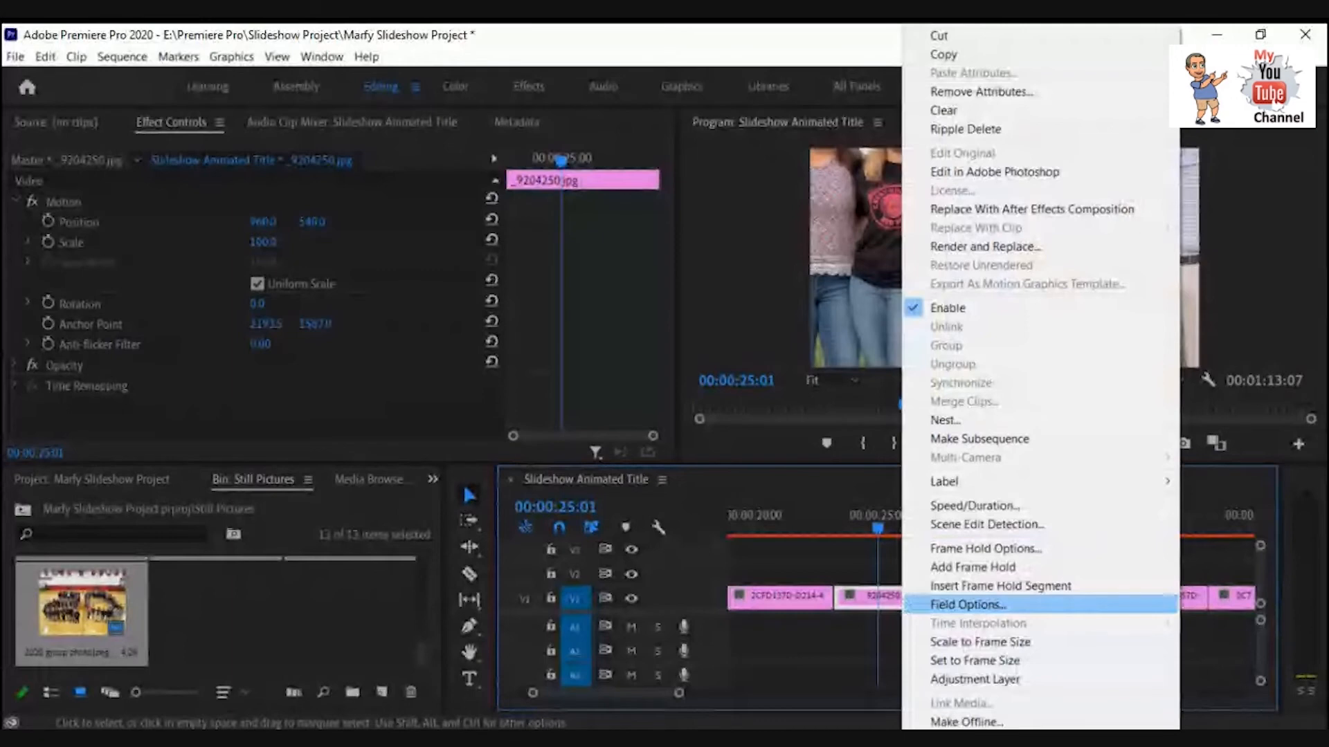
pyautogui.click(946, 643)
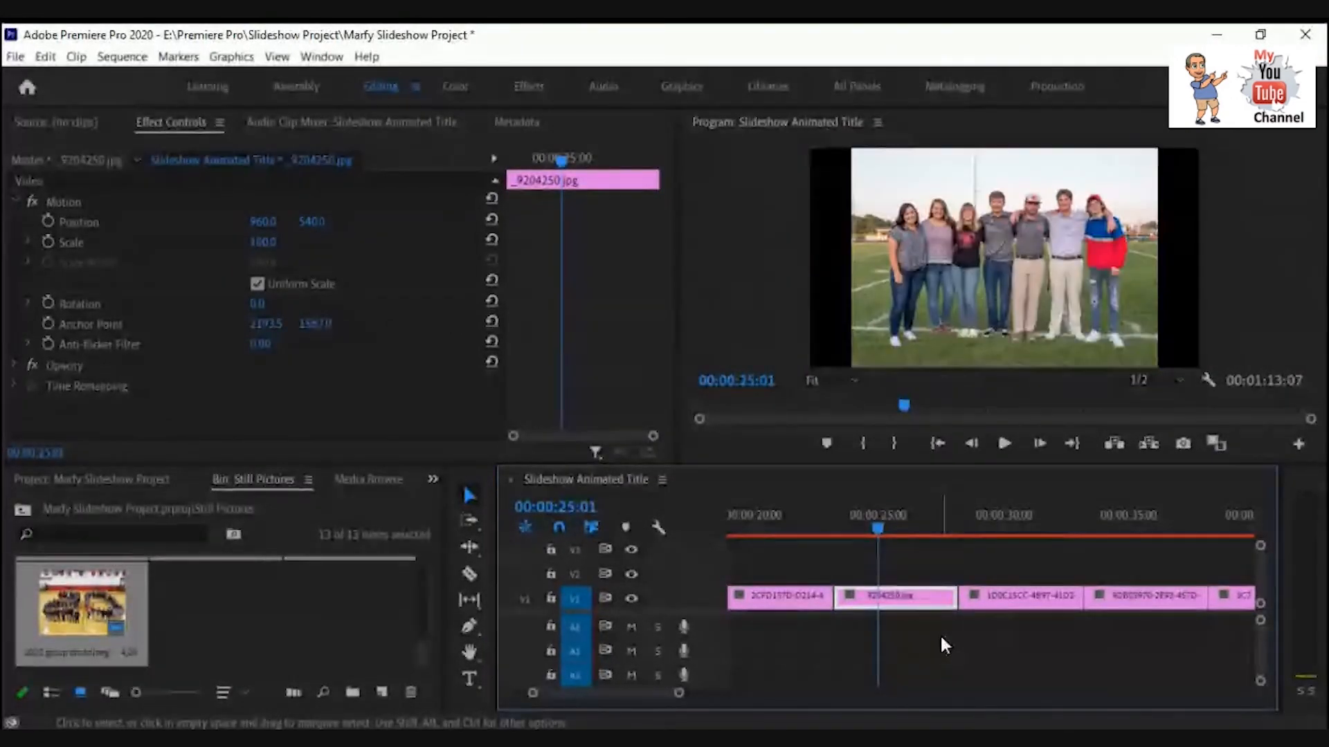
# Fit the 1D0C15CC picture clip to the frame, trying Scale to Frame Size and settling on Set to Frame Size.
pyautogui.click(1015, 600)
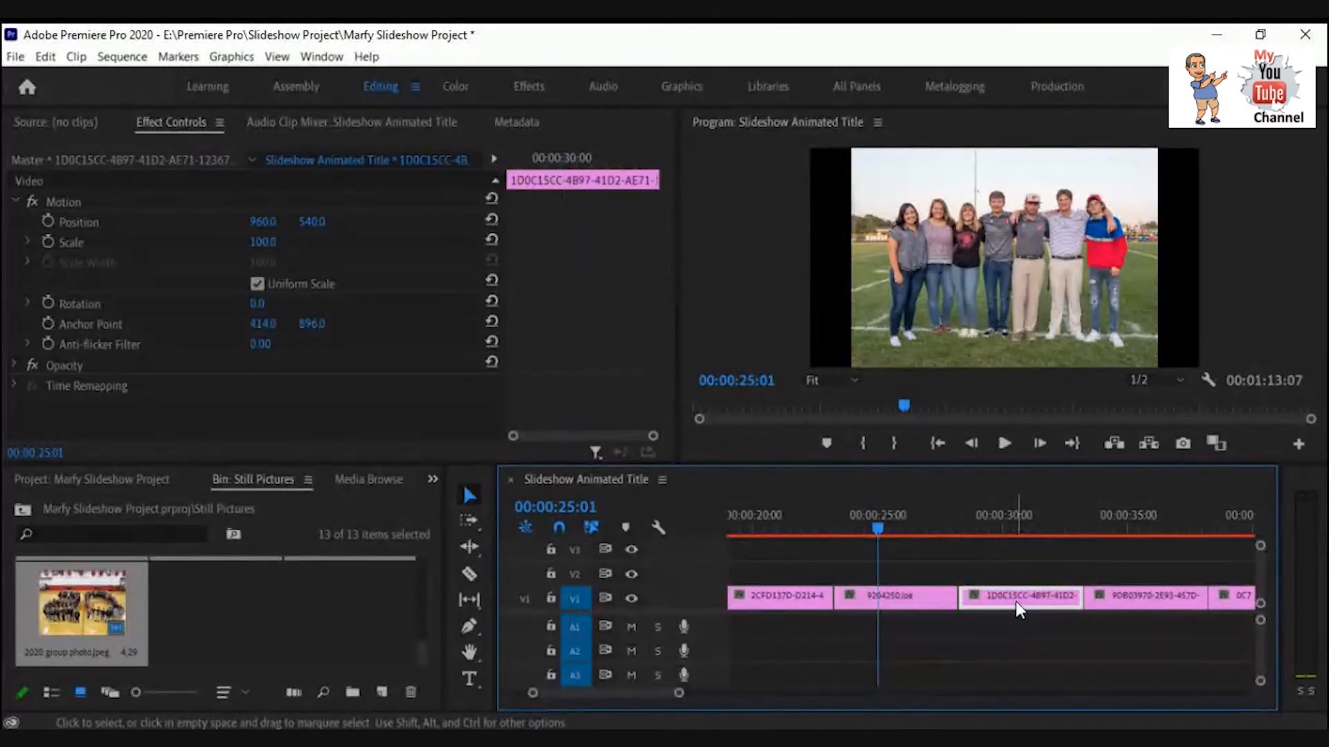
pyautogui.moveTo(878, 530); pyautogui.dragTo(995, 531)
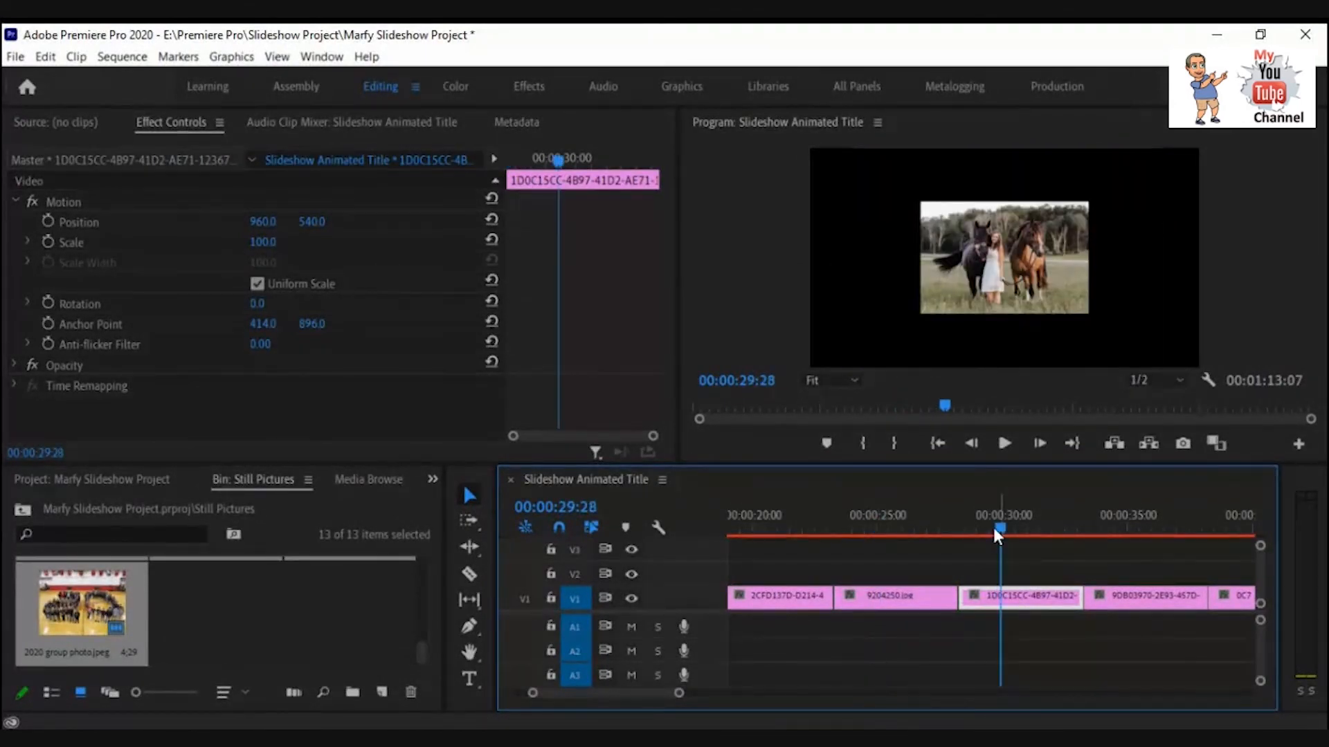
pyautogui.rightClick(1028, 598)
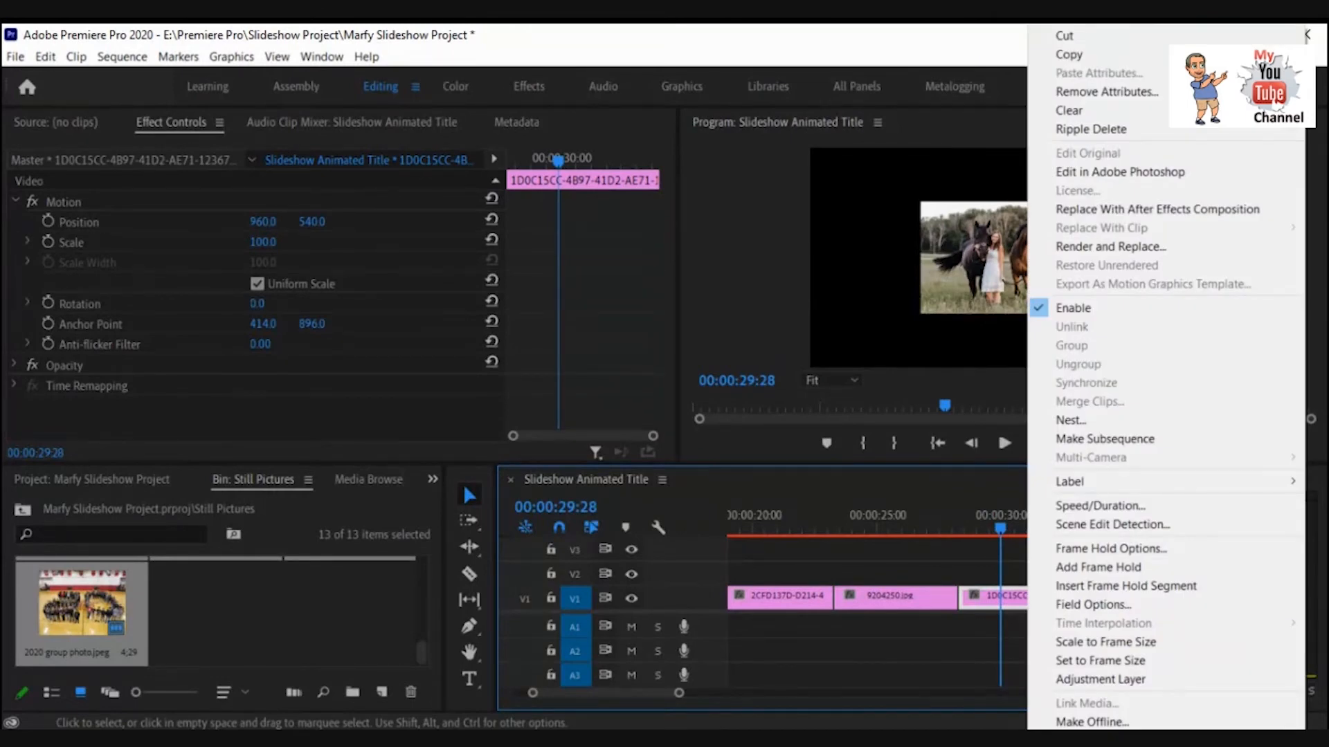
pyautogui.click(1069, 642)
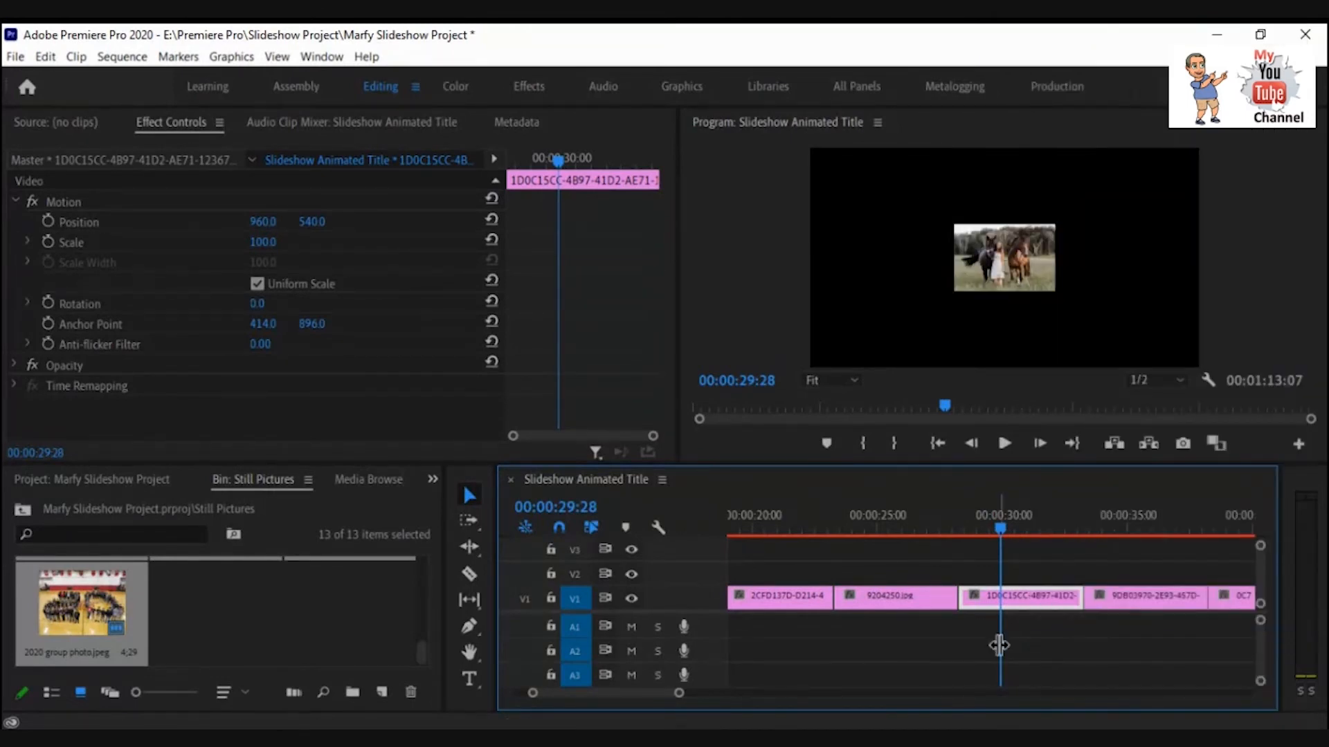
pyautogui.rightClick(1011, 599)
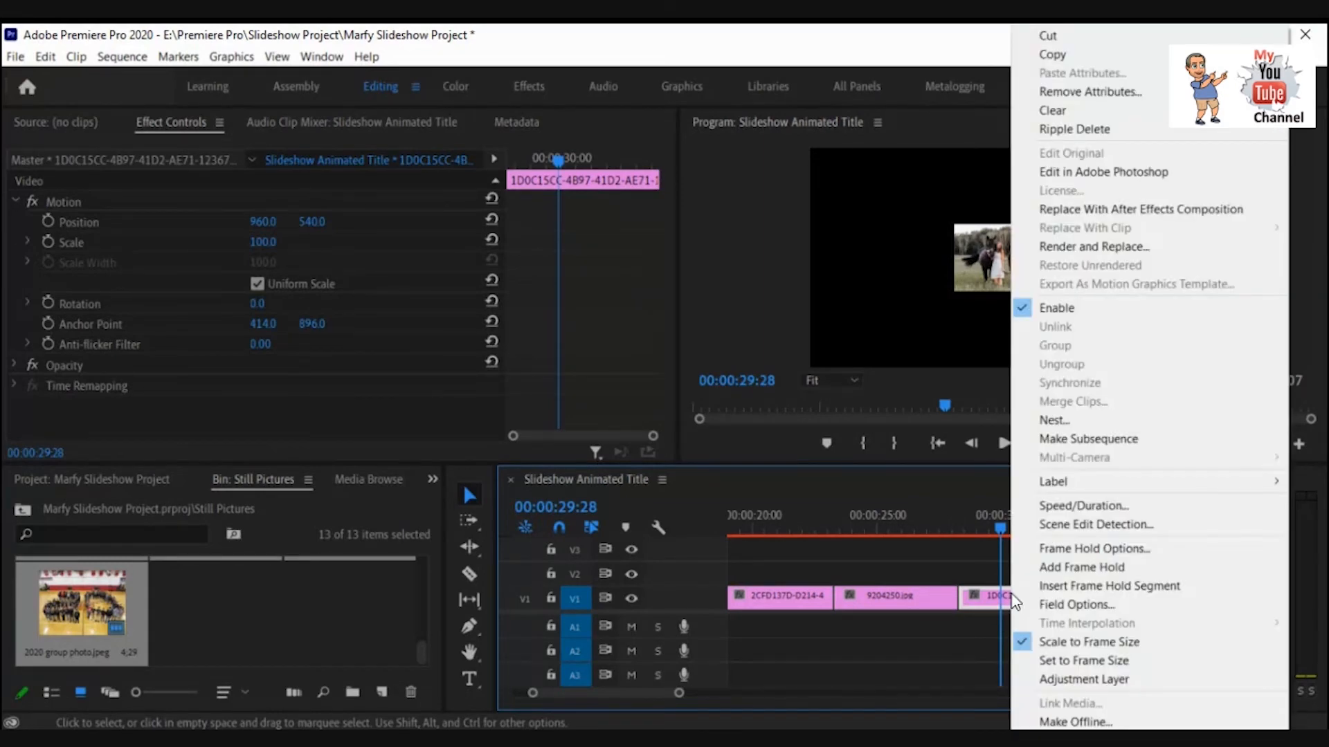
pyautogui.click(1067, 643)
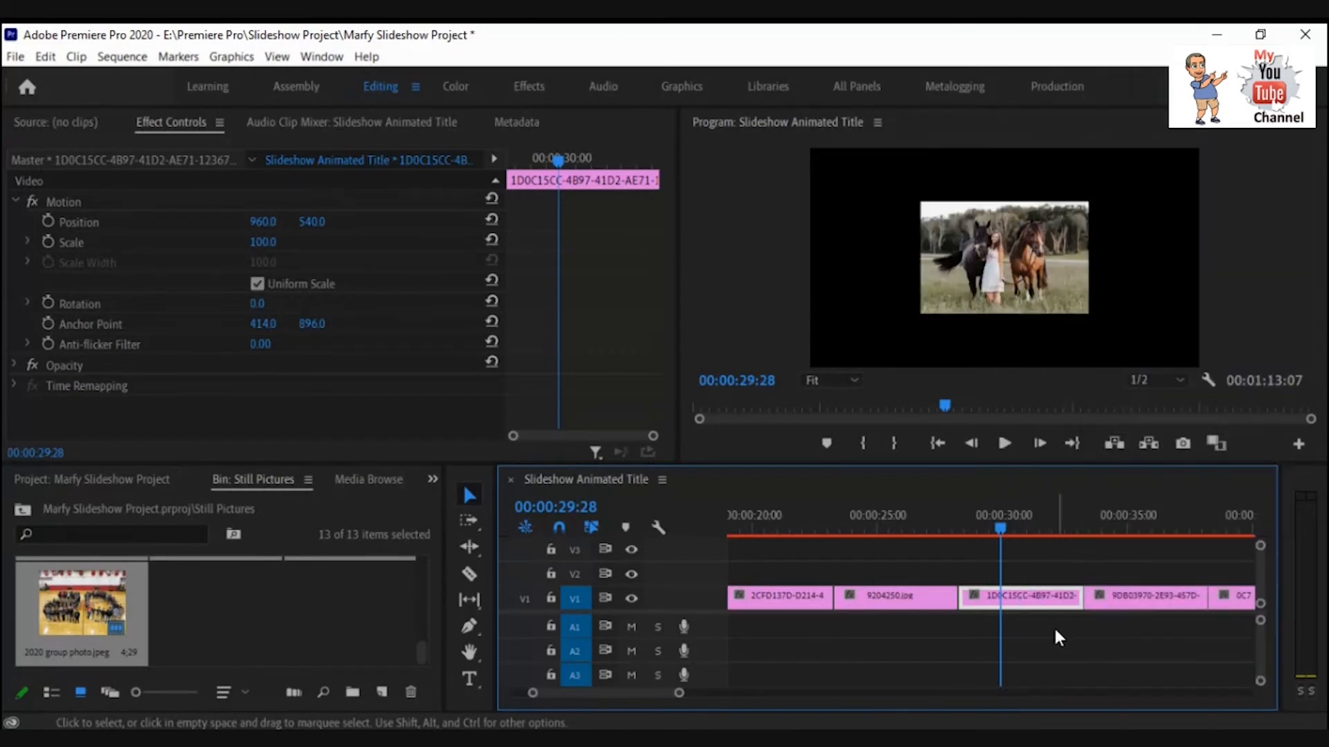
pyautogui.rightClick(1036, 601)
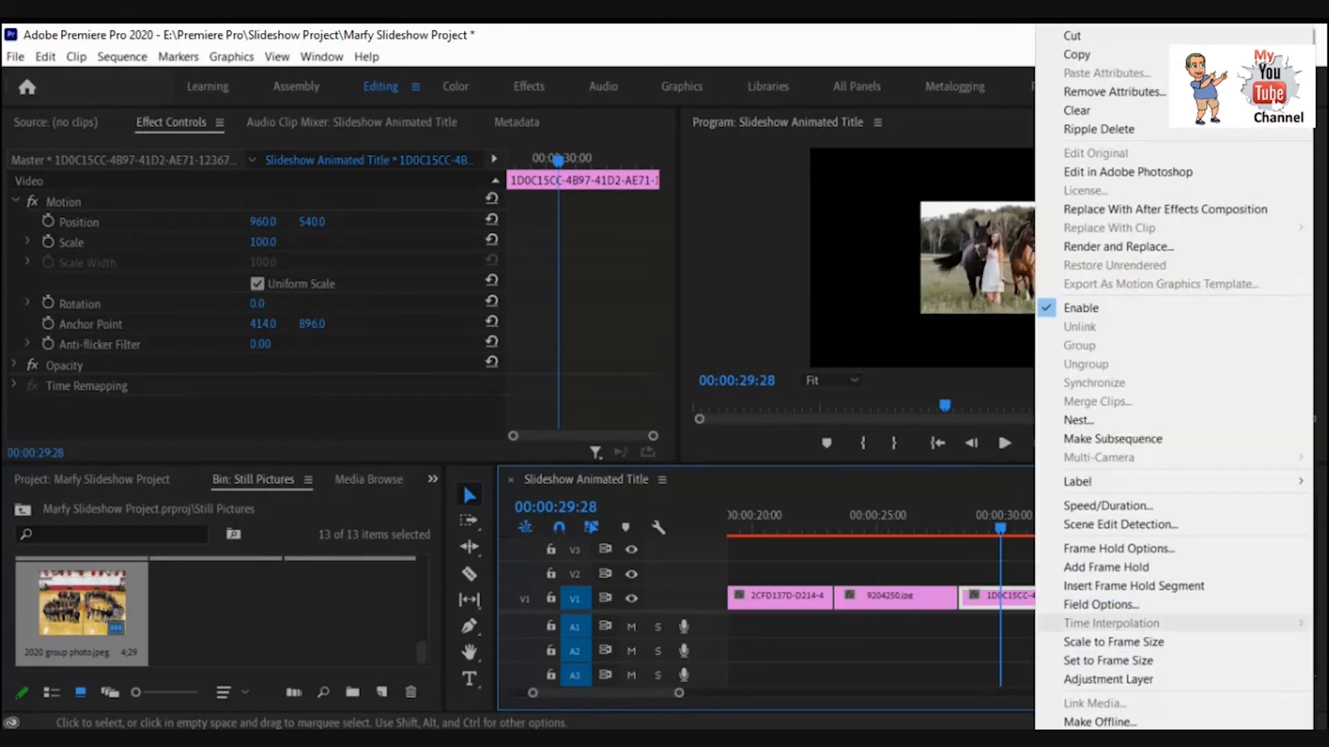
pyautogui.click(1107, 660)
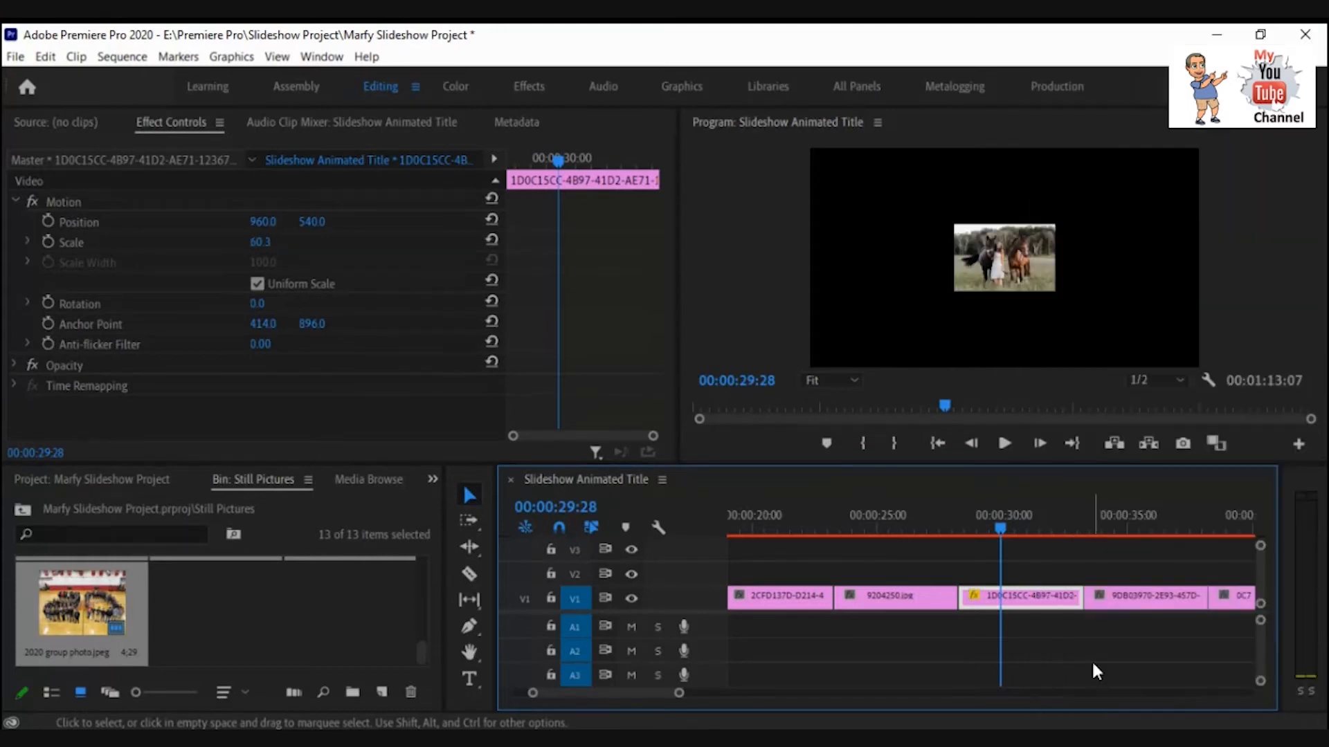
pyautogui.rightClick(1053, 601)
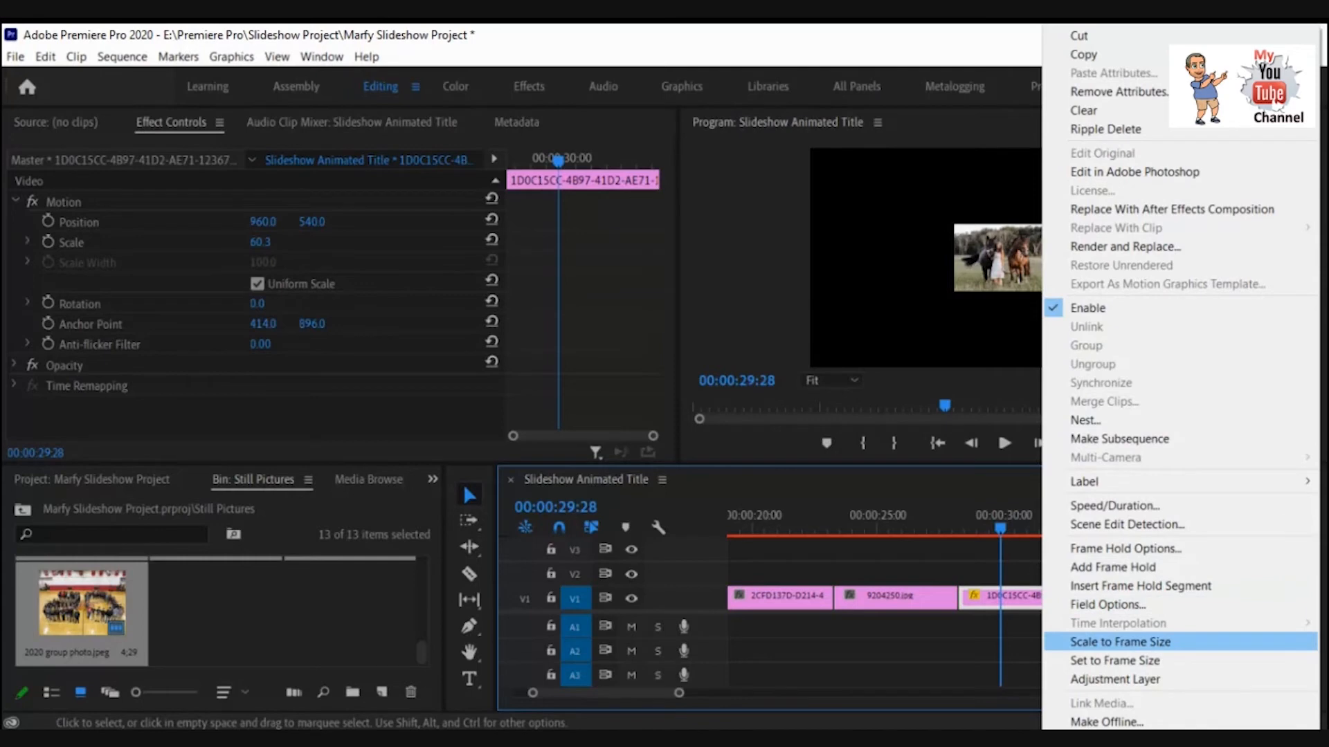
pyautogui.click(1107, 643)
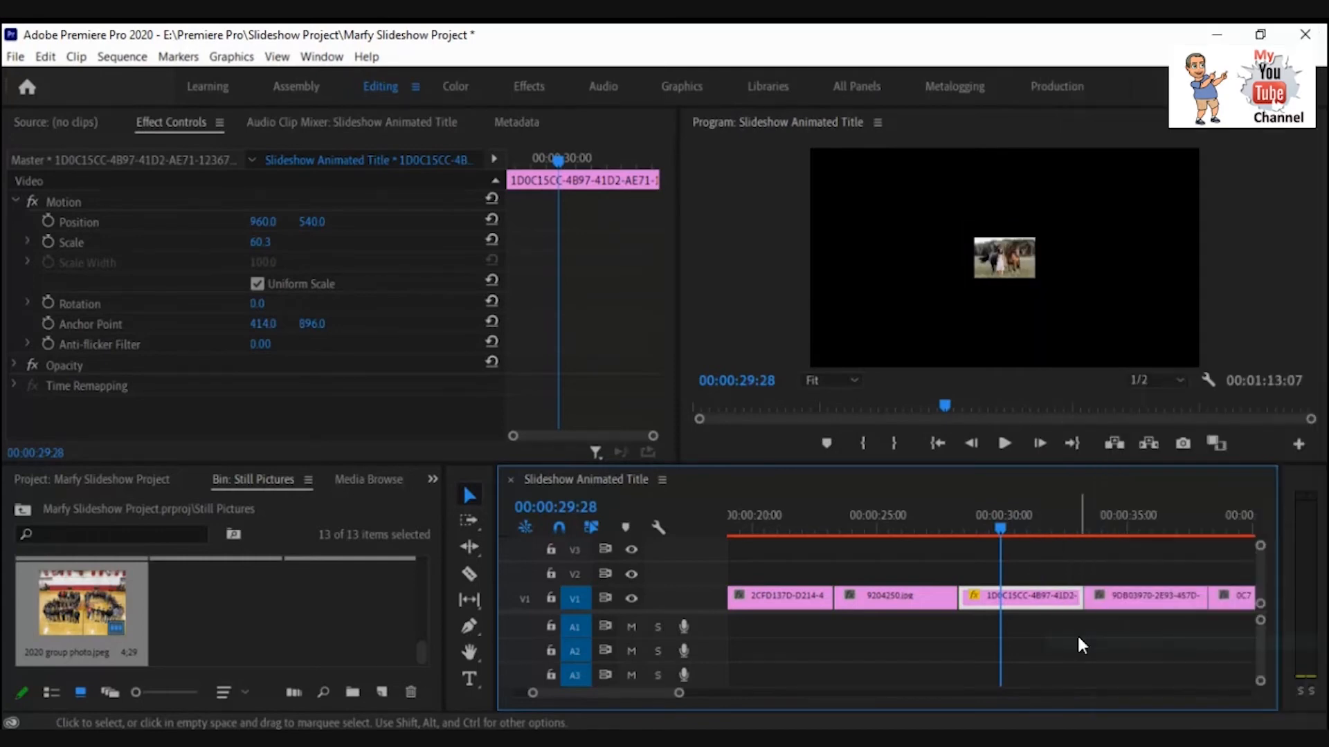
pyautogui.rightClick(1033, 600)
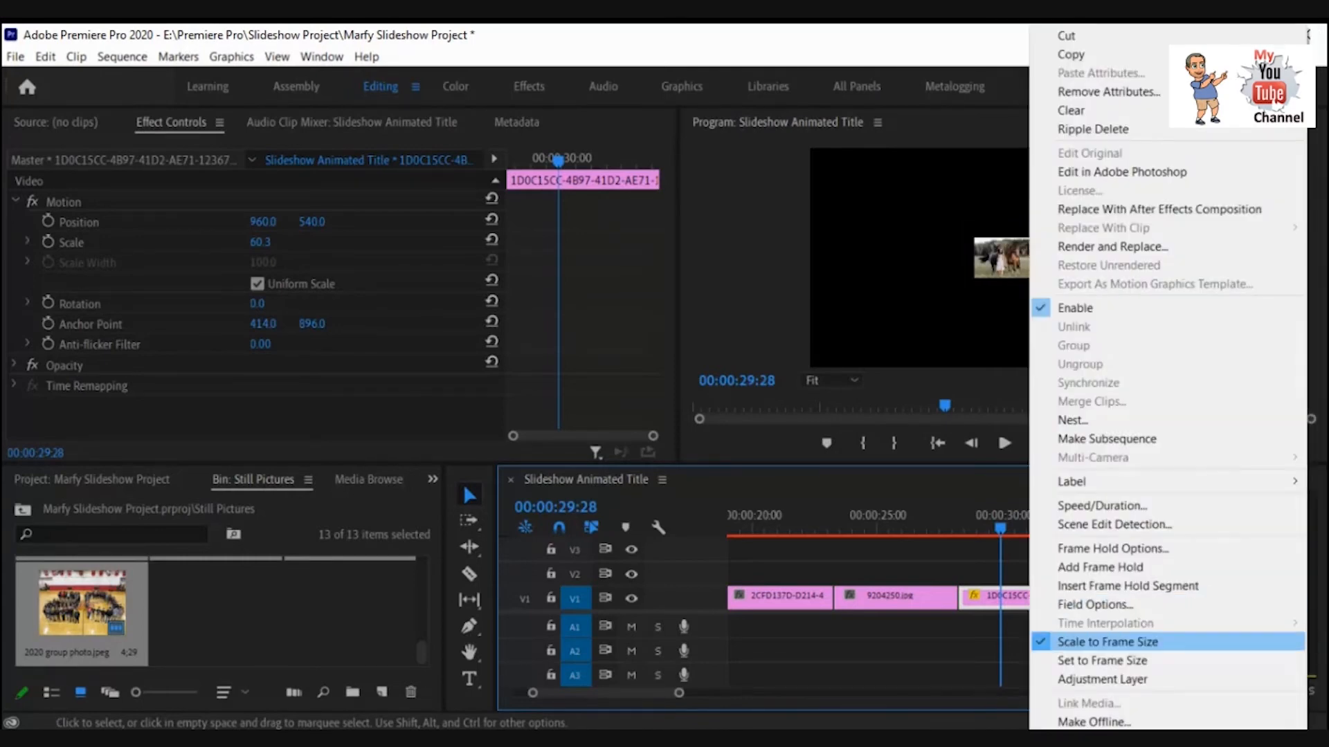
pyautogui.click(1069, 643)
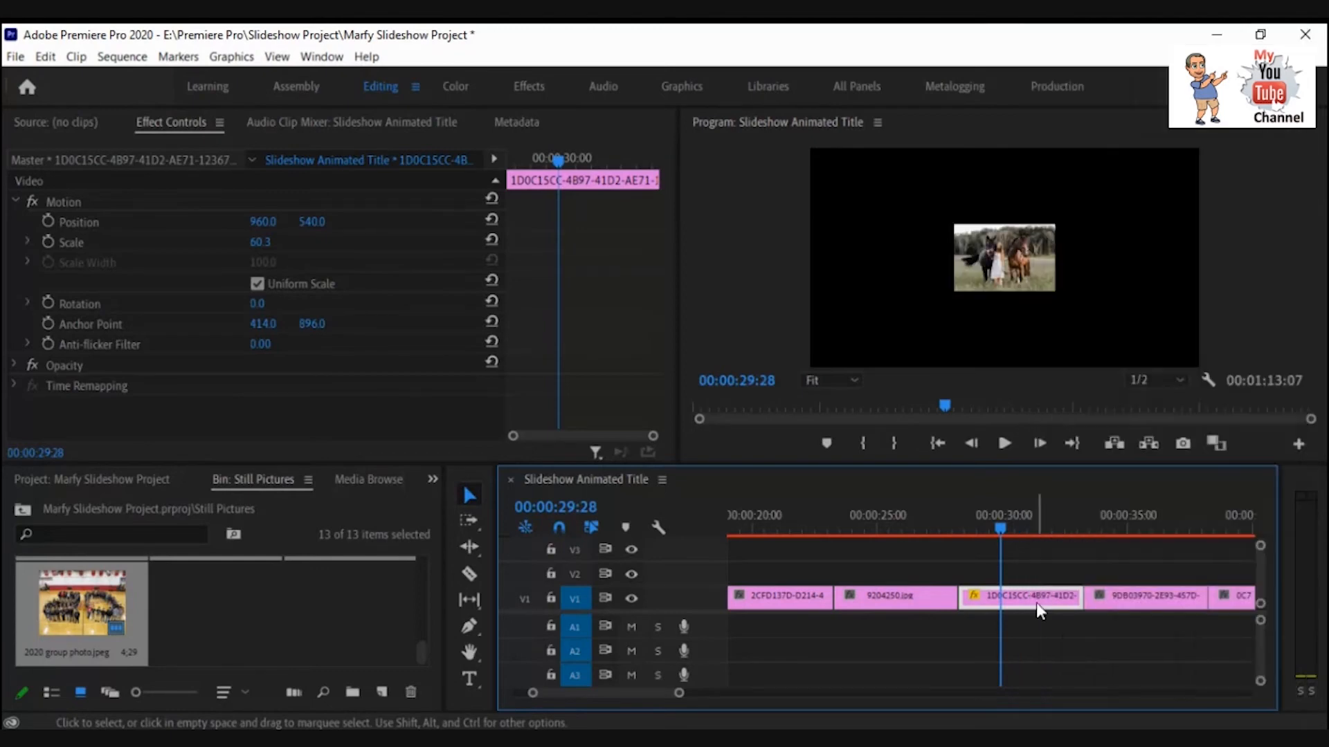
pyautogui.rightClick(1037, 602)
pyautogui.click(1073, 659)
# Scale the 0C756B51 picture clip to frame size.
pyautogui.moveTo(999, 529); pyautogui.dragTo(1242, 541)
pyautogui.moveTo(663, 693)
pyautogui.mouseDown()
pyautogui.moveTo(697, 693)
pyautogui.moveTo(672, 693)
pyautogui.mouseUp()
pyautogui.rightClick(999, 600)
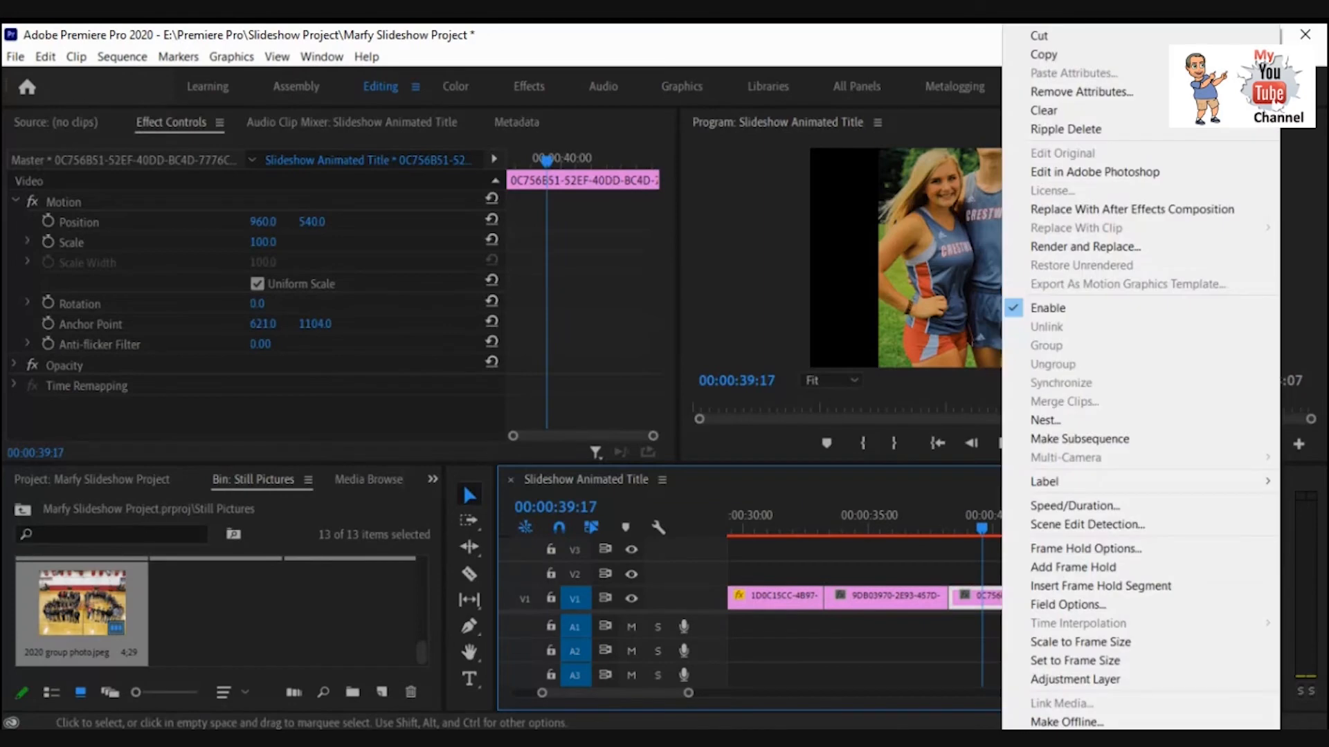
pyautogui.click(1038, 642)
# Scale the 8BCE6958 picture clip to frame size.
pyautogui.click(1239, 537)
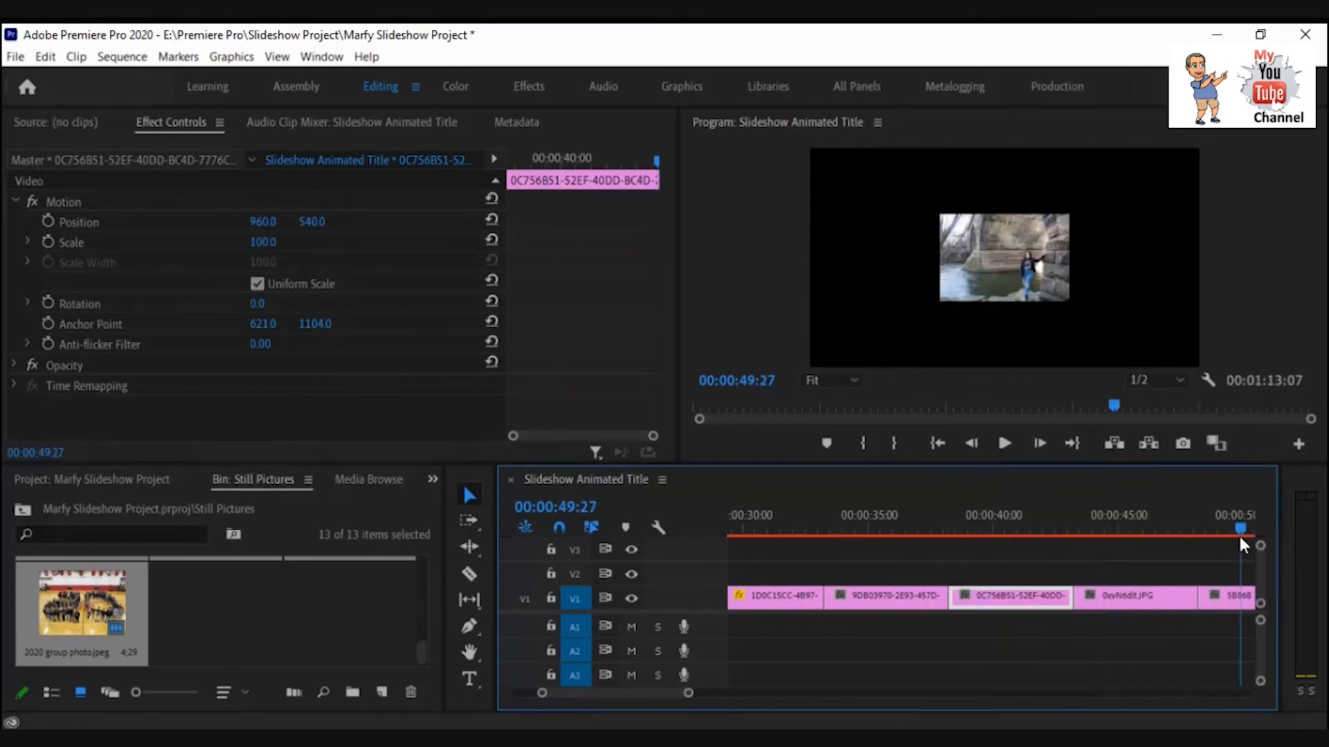
pyautogui.moveTo(1239, 537)
pyautogui.mouseDown()
pyautogui.moveTo(1259, 534)
pyautogui.moveTo(1219, 535)
pyautogui.mouseUp()
pyautogui.moveTo(654, 692); pyautogui.dragTo(669, 692)
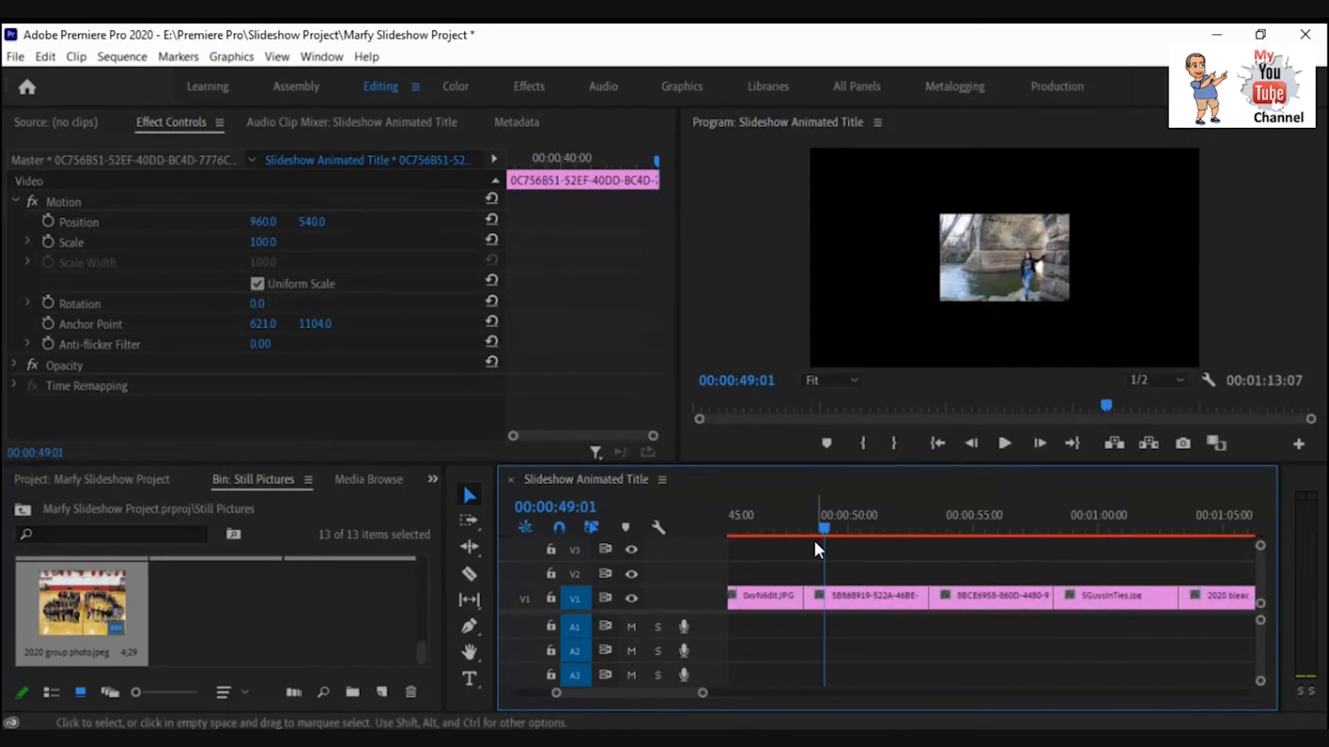
pyautogui.moveTo(824, 533); pyautogui.dragTo(955, 531)
pyautogui.rightClick(980, 596)
pyautogui.click(1007, 642)
pyautogui.click(883, 595)
pyautogui.rightClick(884, 595)
pyautogui.press('Escape')
# Scale the 5GuysInTies.jpe clip to frame size.
pyautogui.moveTo(955, 527); pyautogui.dragTo(1202, 538)
pyautogui.click(1107, 596)
pyautogui.rightClick(1108, 596)
pyautogui.click(1142, 637)
# Scale the 2020 bleacher group photo clip to frame size.
pyautogui.click(1218, 596)
pyautogui.rightClick(1218, 596)
pyautogui.click(1142, 638)
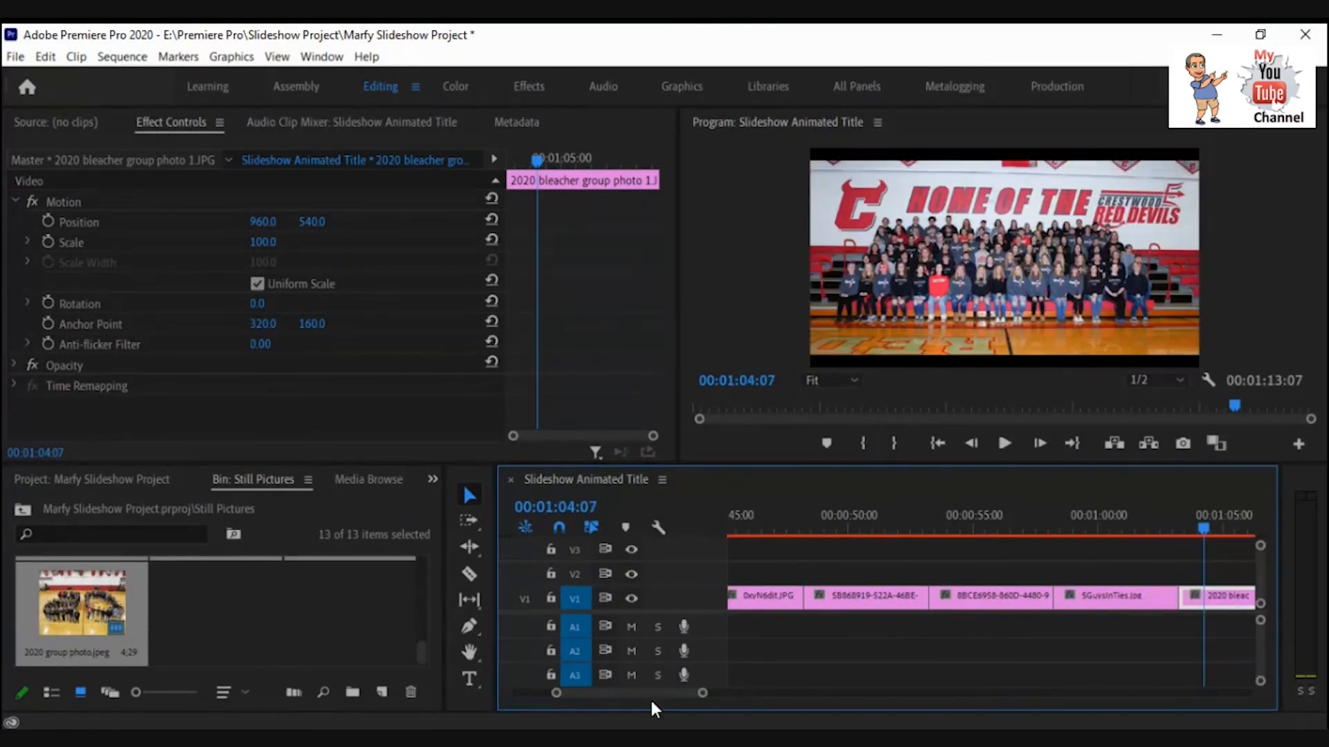
# Scale the final 2020 group photo.jpeg clip to frame size.
pyautogui.scroll(-3, 650, 697)
pyautogui.click(1119, 606)
pyautogui.click(1123, 527)
pyautogui.rightClick(1144, 598)
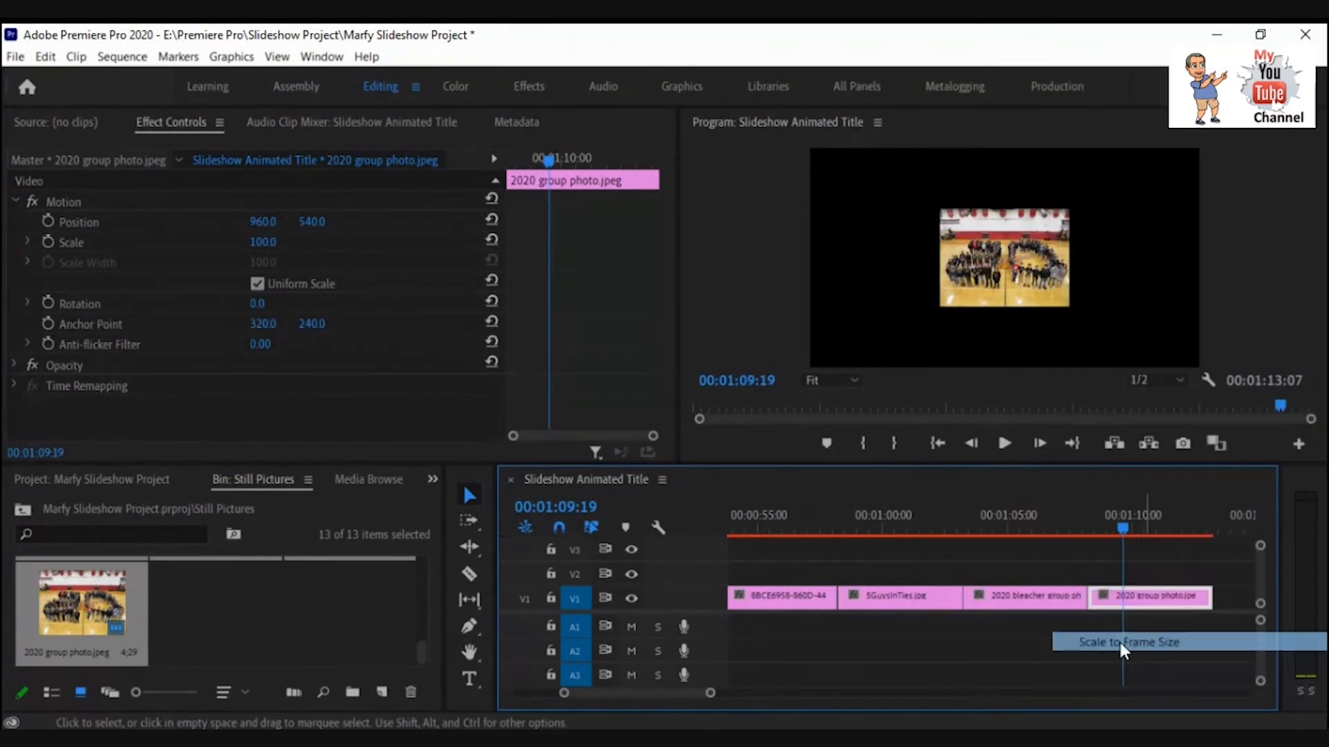
pyautogui.click(1146, 640)
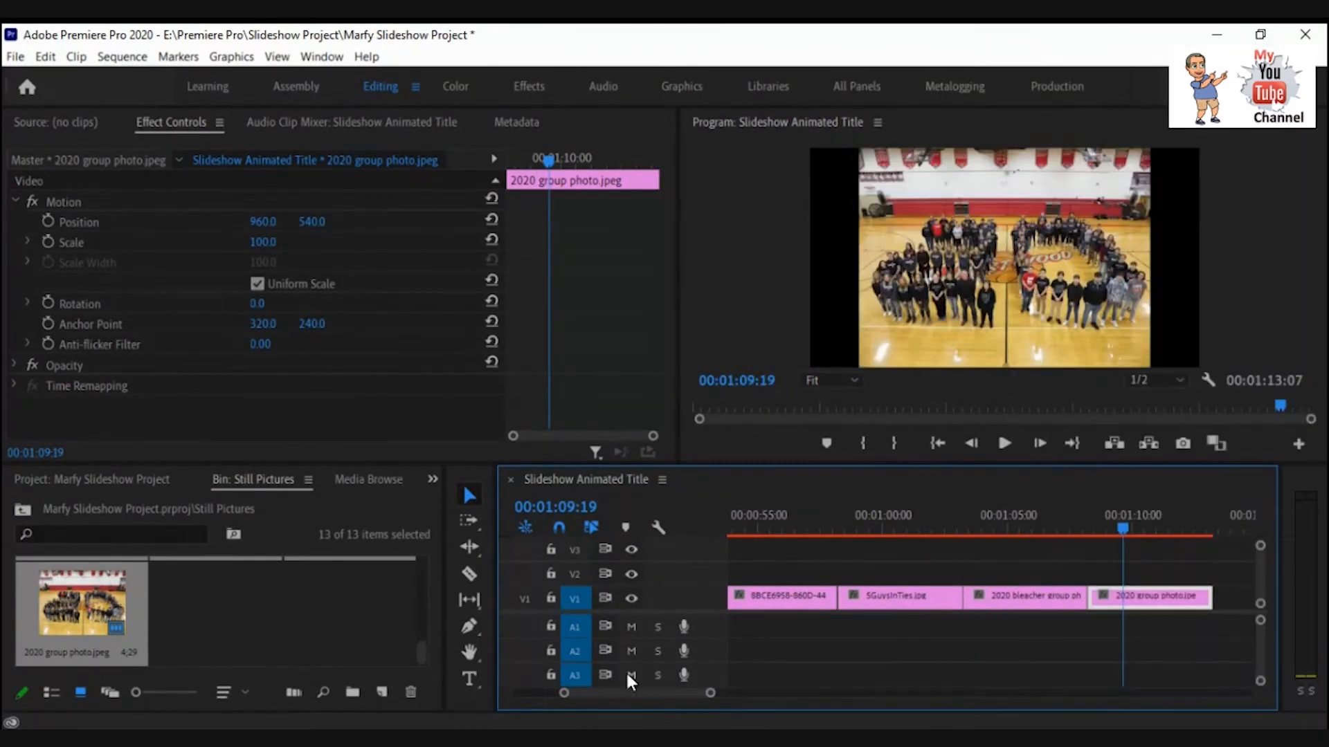
# Return the playhead to 0, scrub through the first pictures, and save the project.
pyautogui.click(551, 504)
pyautogui.write('0')
pyautogui.press('Return')
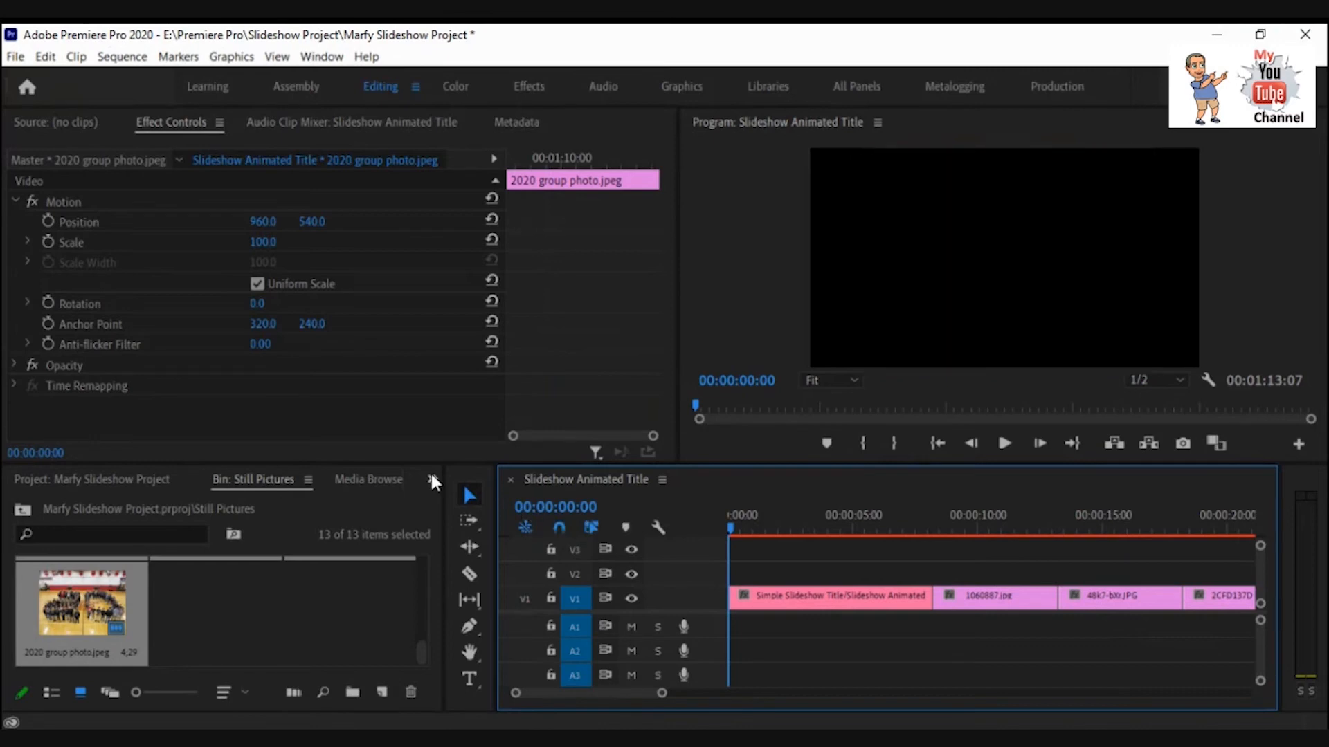
pyautogui.click(1024, 530)
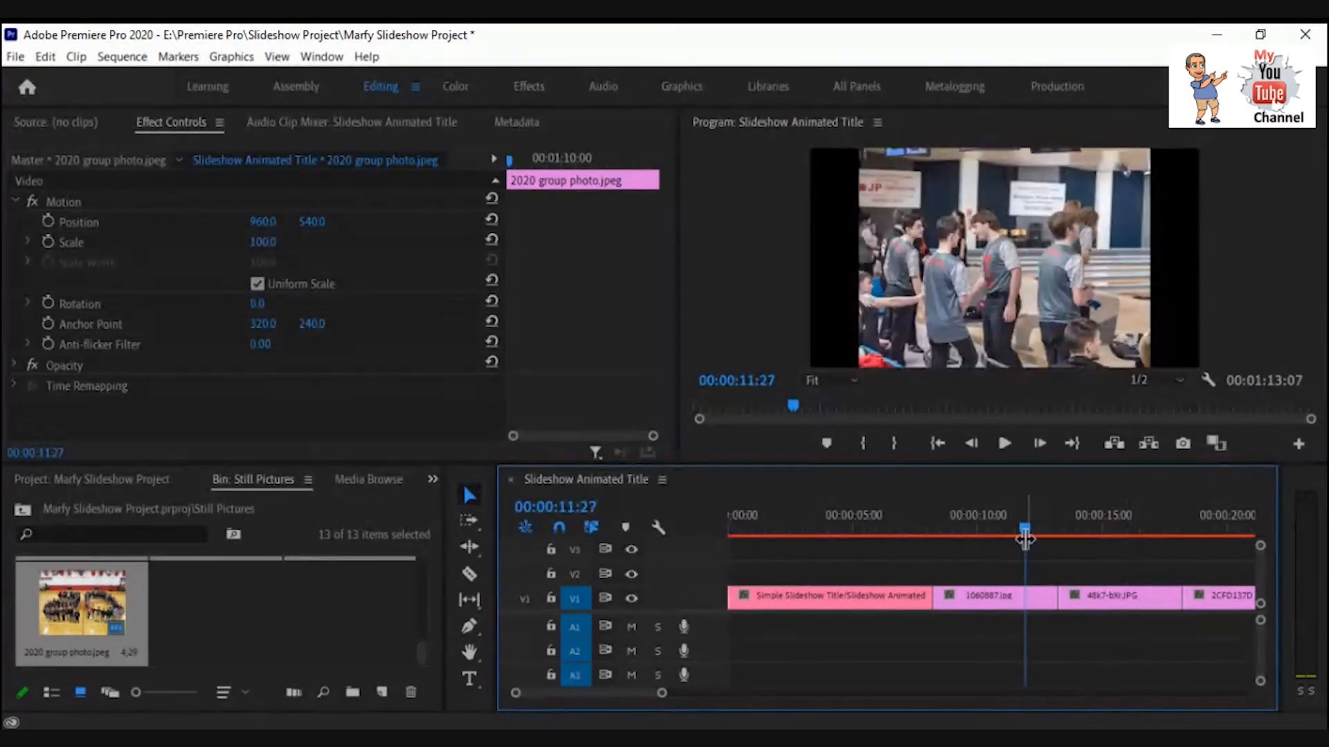
pyautogui.moveTo(1024, 530); pyautogui.dragTo(1087, 534)
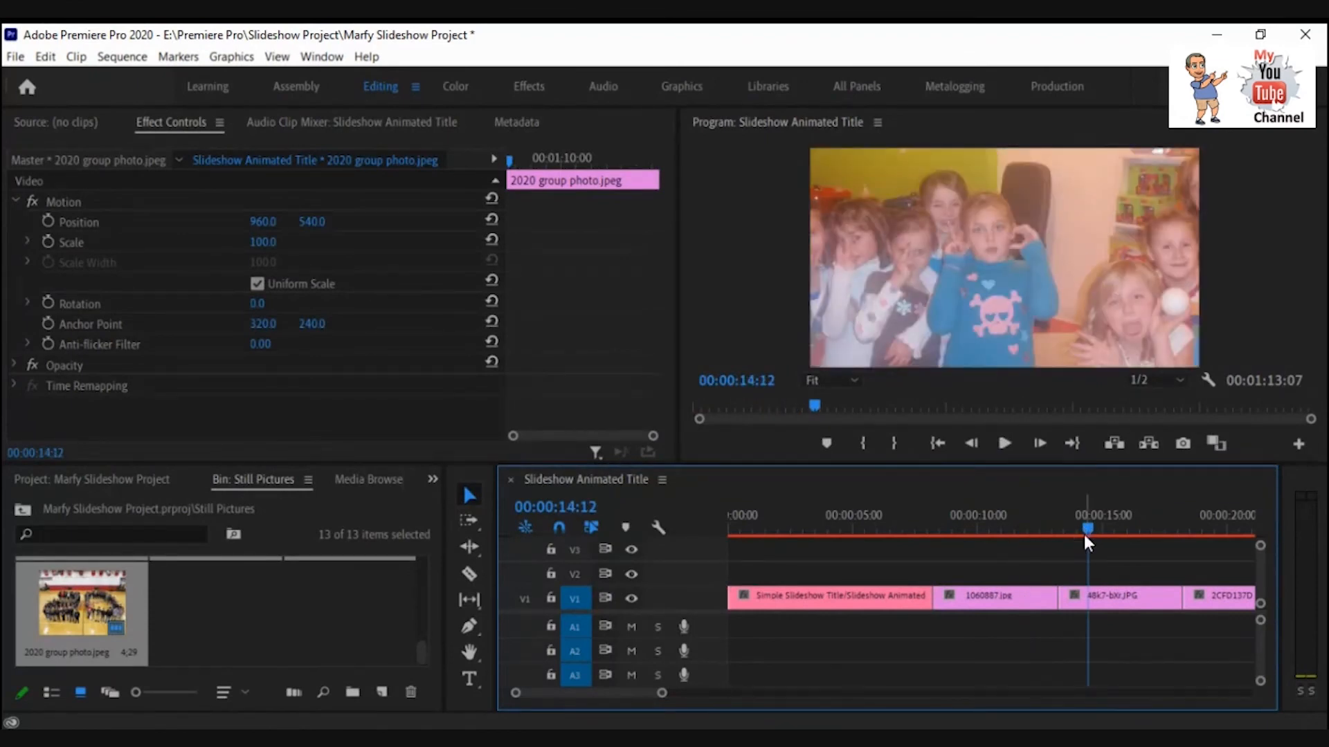
pyautogui.click(17, 60)
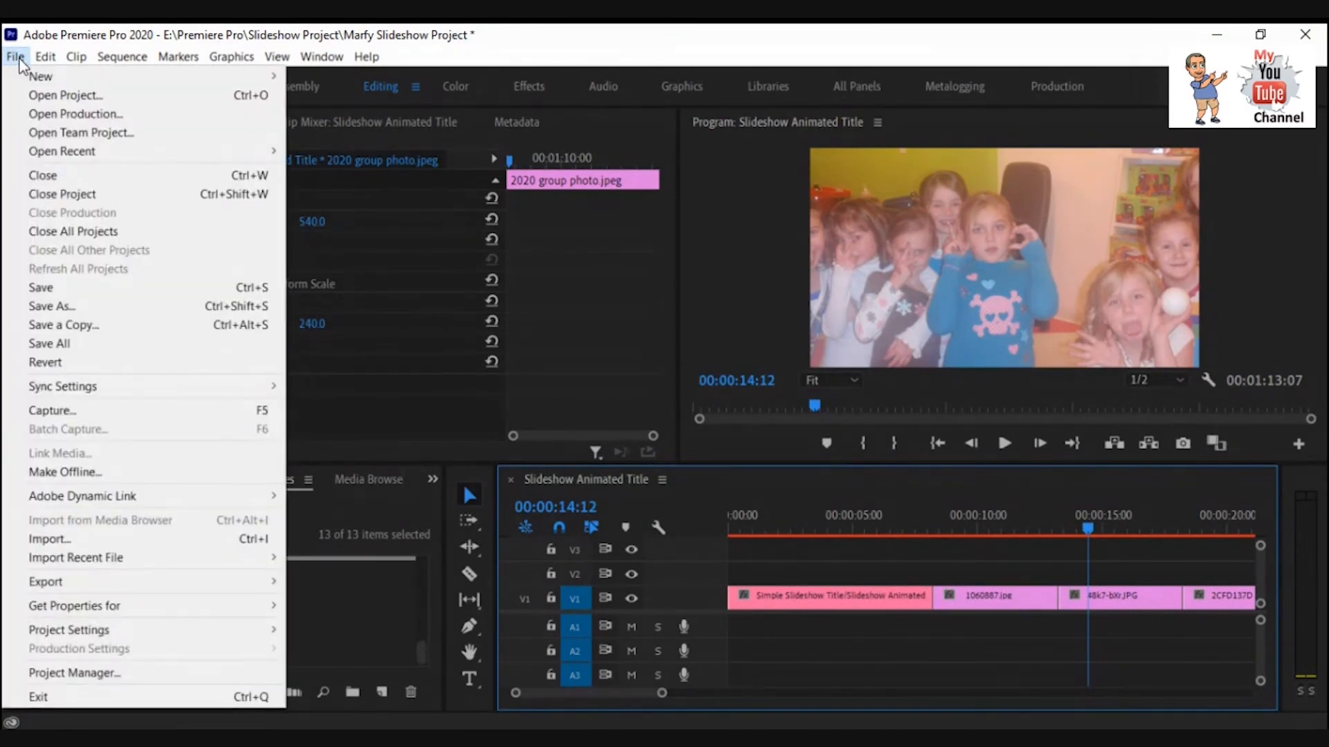
pyautogui.click(52, 288)
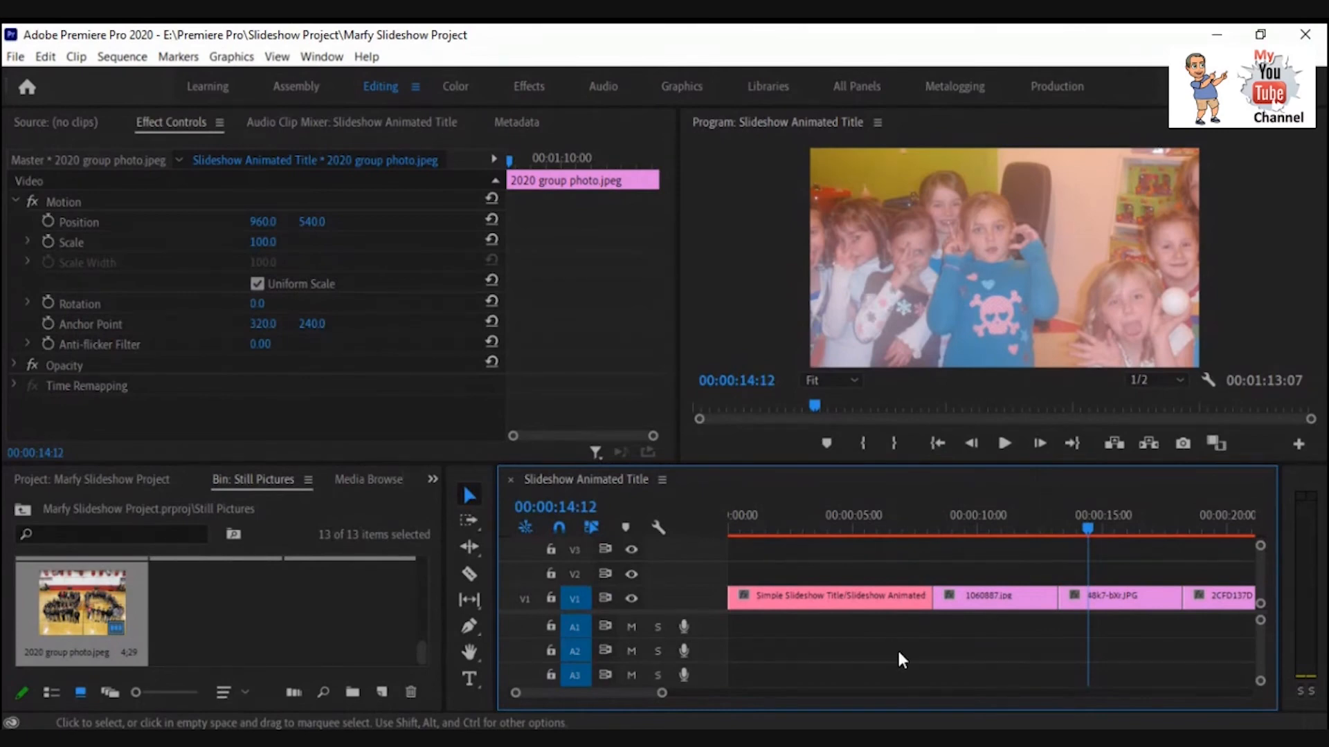
# Select the 1D0C15CC clip and inspect its Scale setting in the effect controls.
pyautogui.moveTo(661, 695); pyautogui.dragTo(776, 692)
pyautogui.click(955, 596)
pyautogui.moveTo(837, 531); pyautogui.dragTo(955, 530)
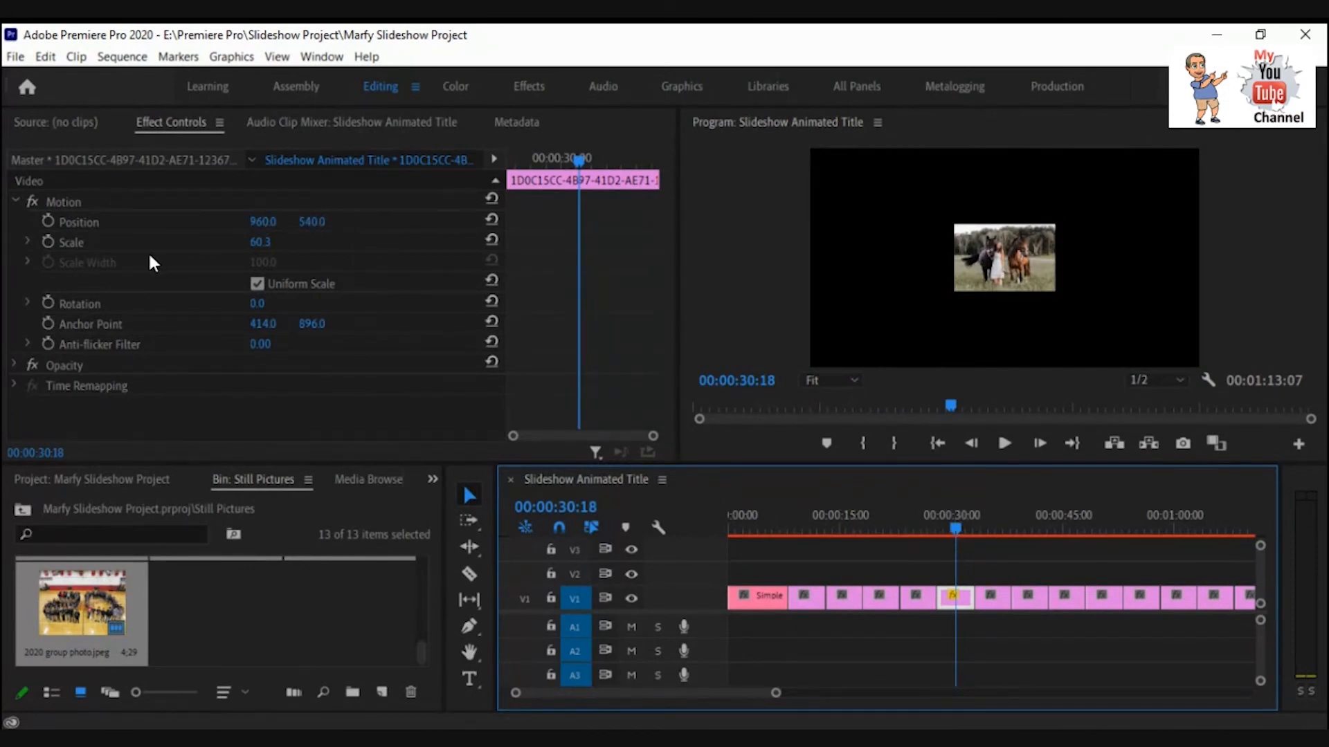
pyautogui.click(28, 242)
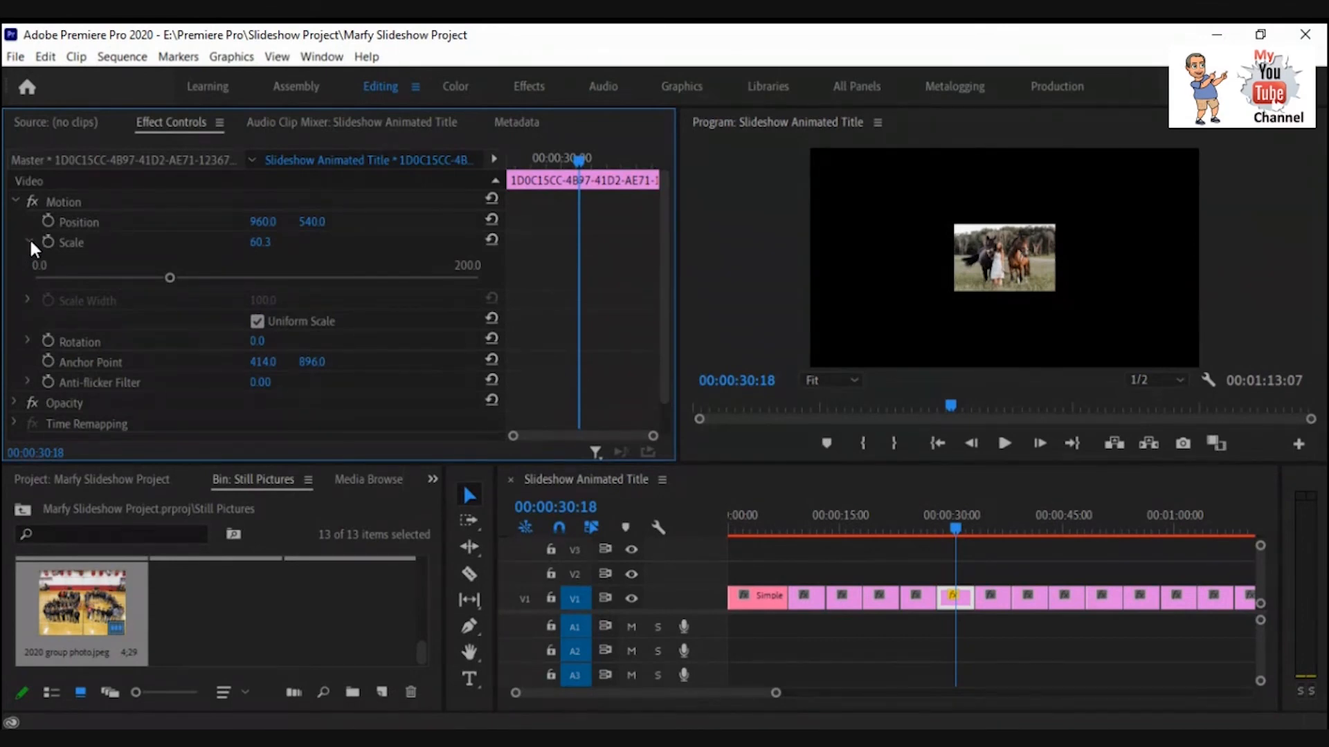
pyautogui.click(29, 240)
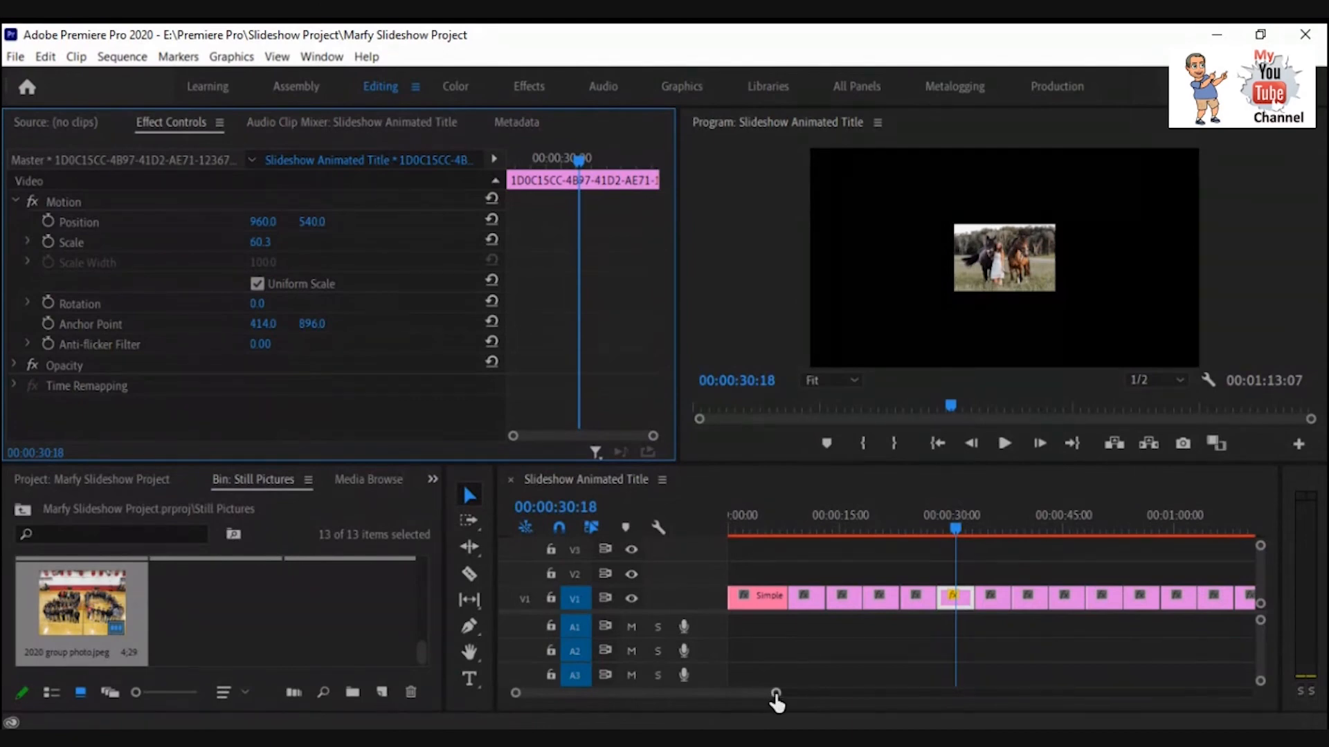
# Scrub through the opening pictures of the sequence from the start.
pyautogui.moveTo(776, 693); pyautogui.dragTo(710, 694)
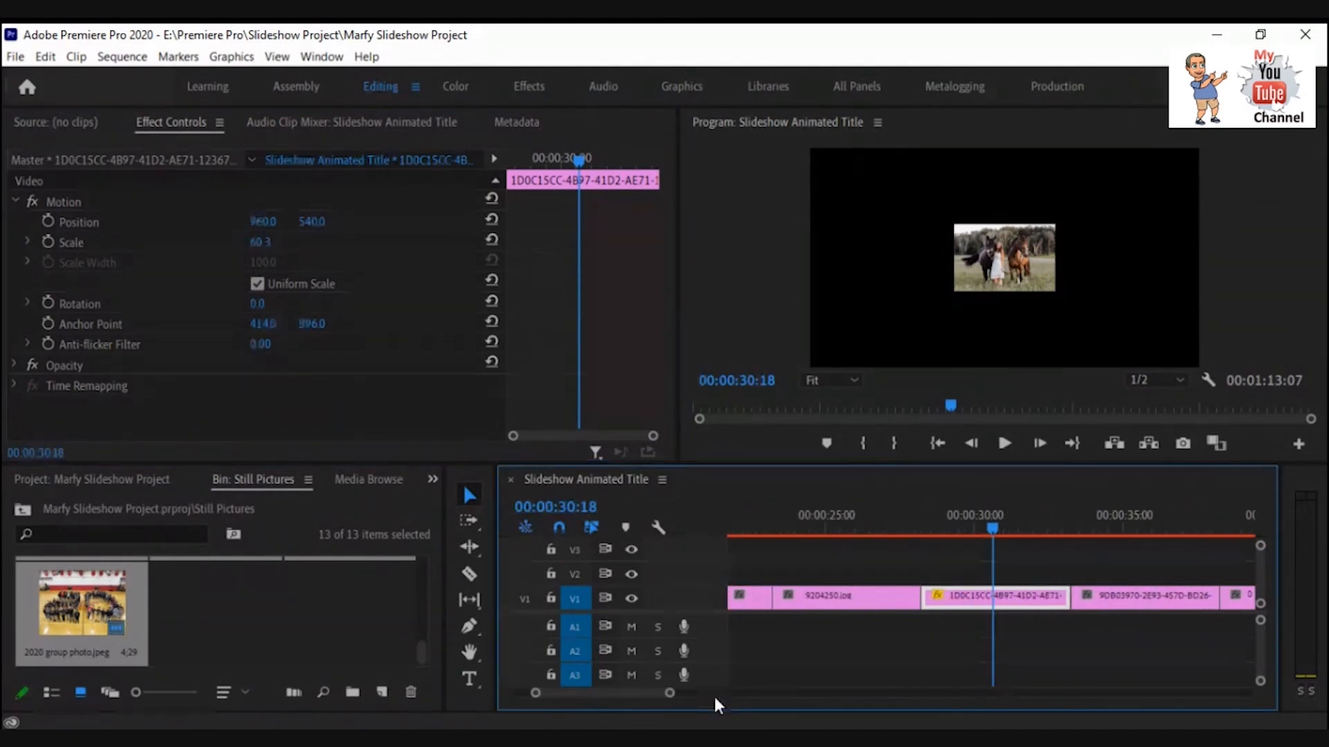
pyautogui.moveTo(991, 528); pyautogui.dragTo(686, 540)
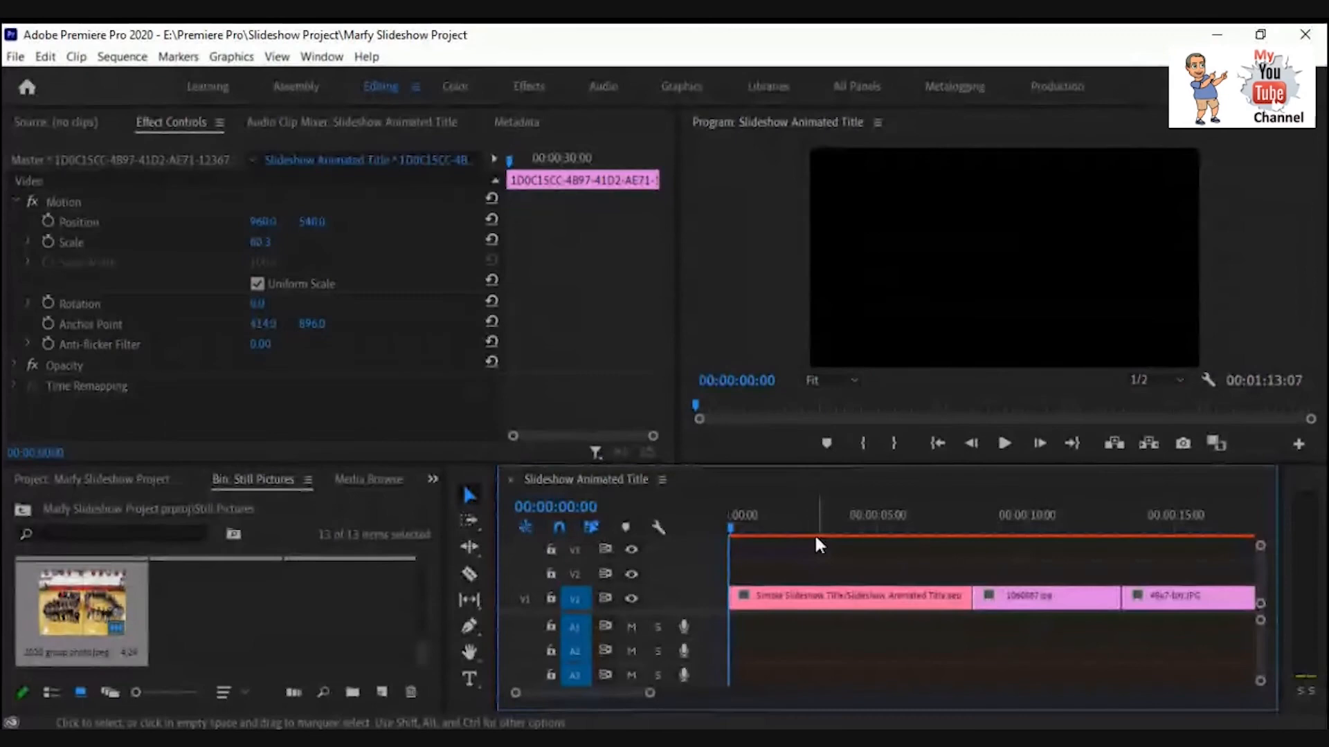
pyautogui.click(732, 530)
pyautogui.moveTo(904, 534); pyautogui.dragTo(1043, 544)
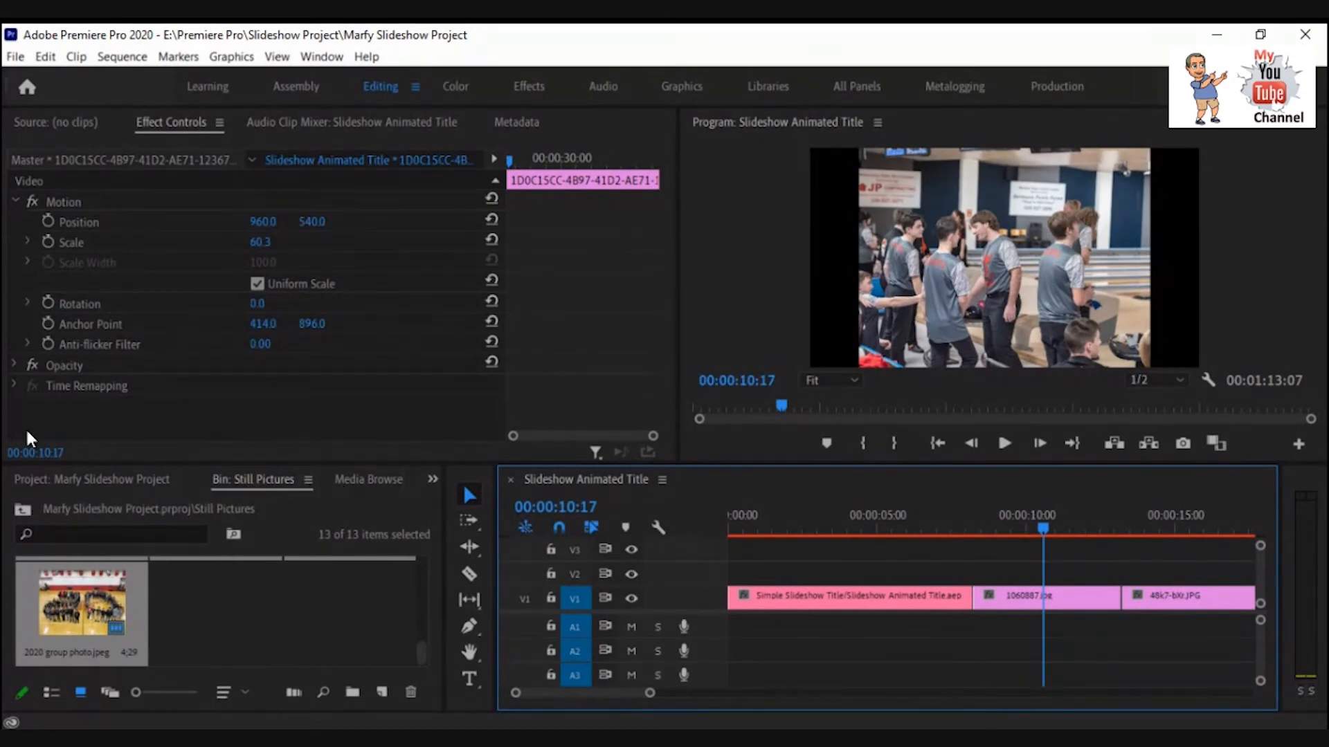
# Open the Effects panel and expand the Video Transitions Dissolve folder.
pyautogui.click(430, 479)
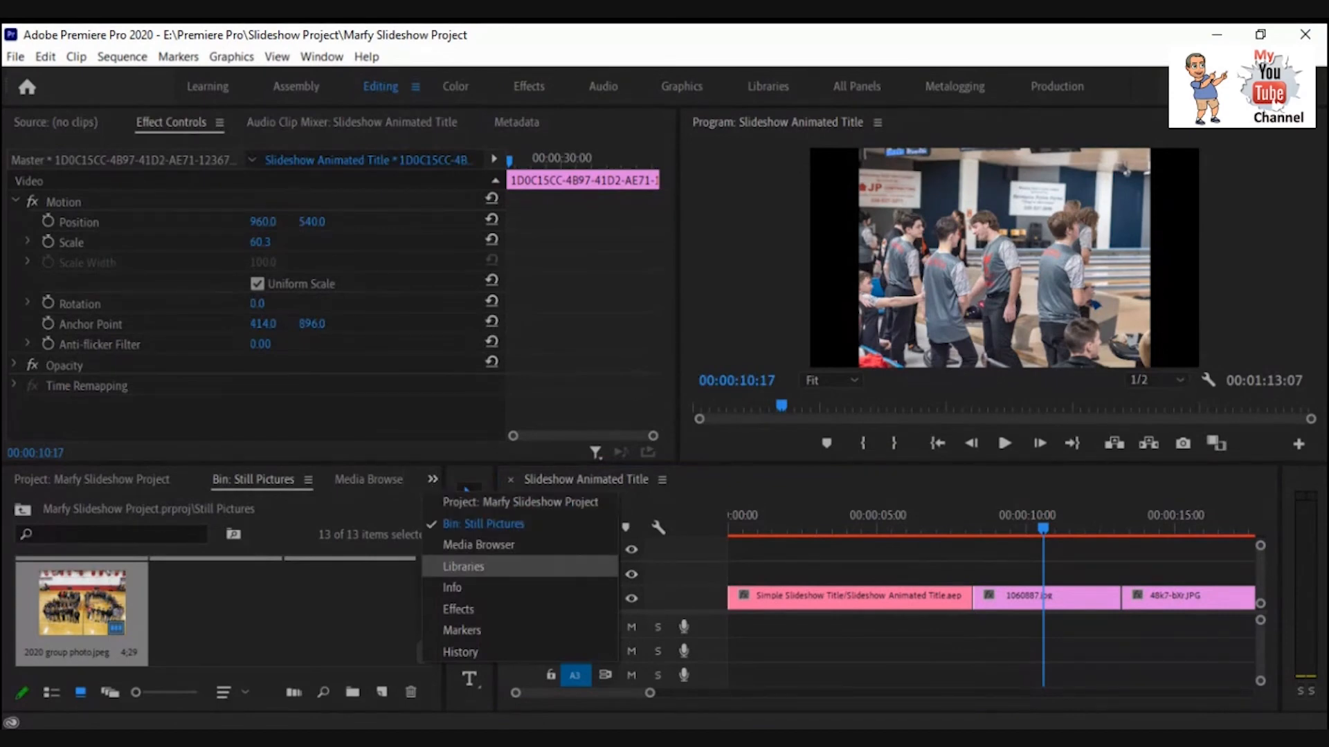
pyautogui.click(460, 607)
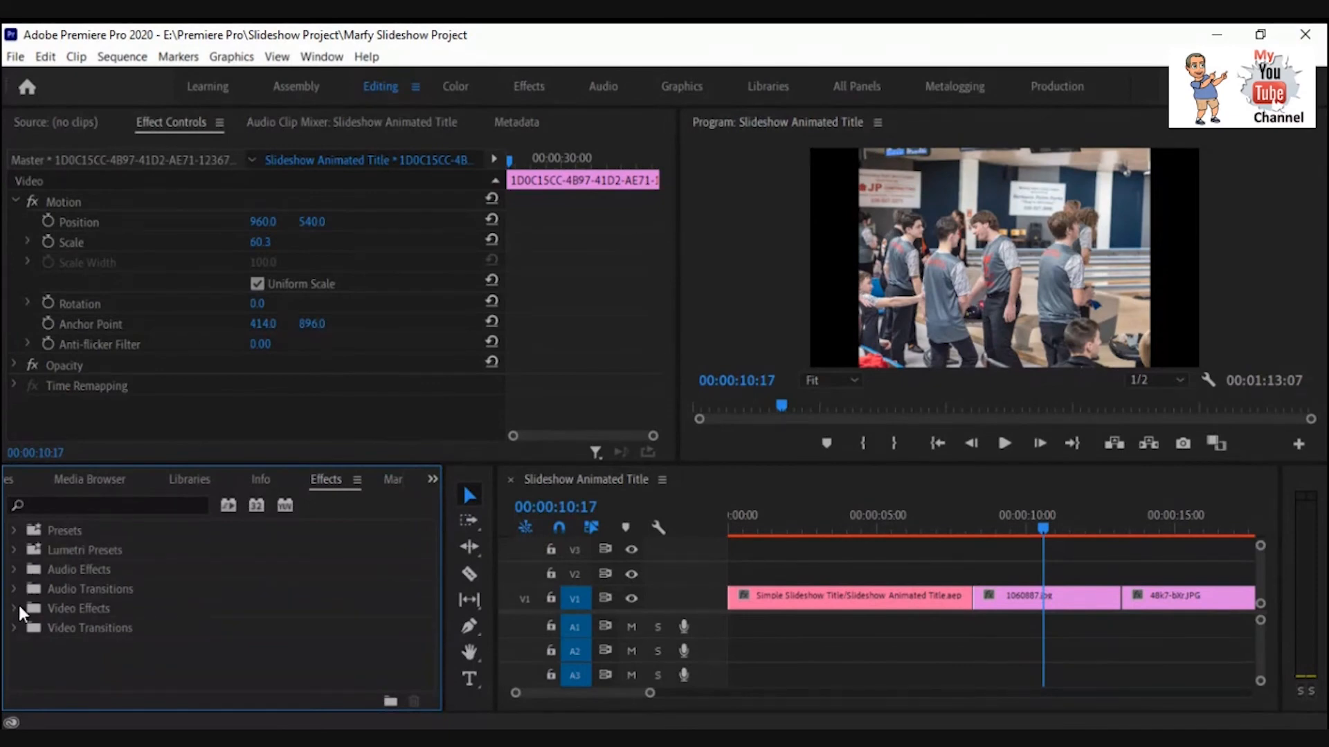
pyautogui.click(13, 531)
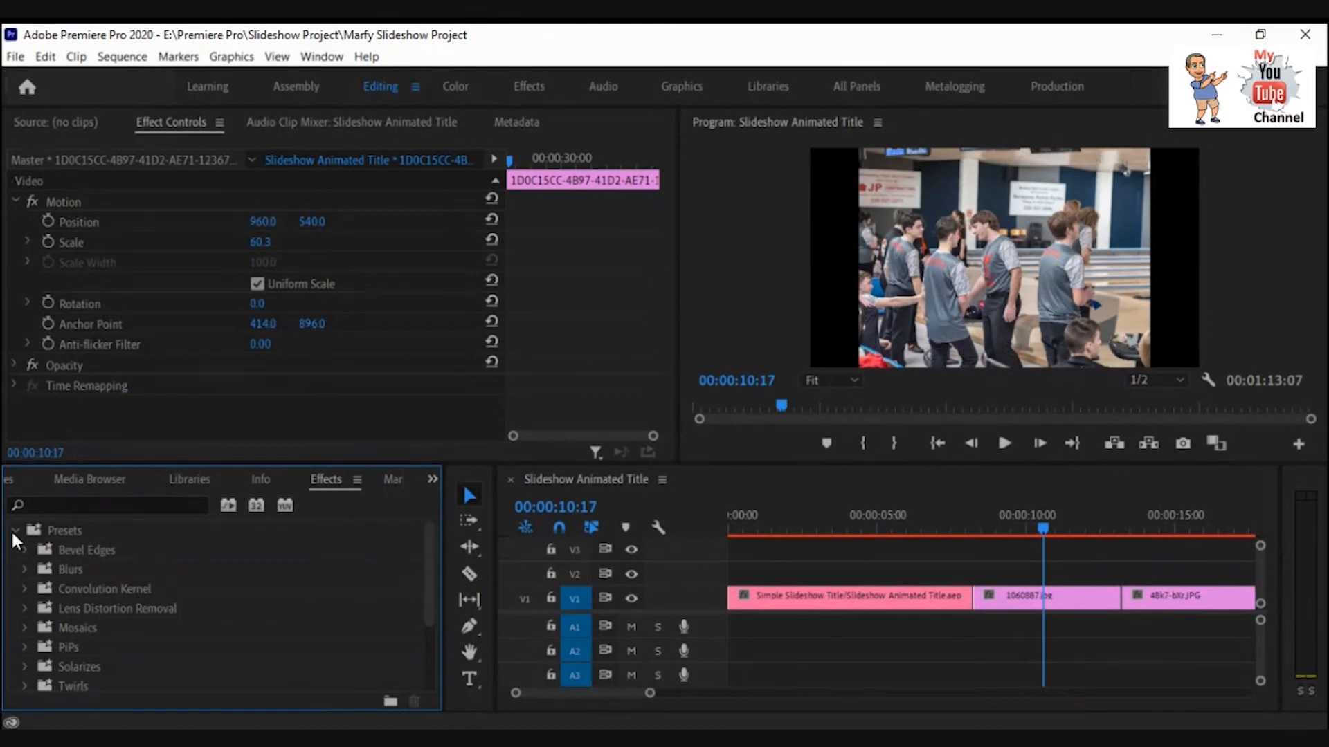
pyautogui.click(14, 531)
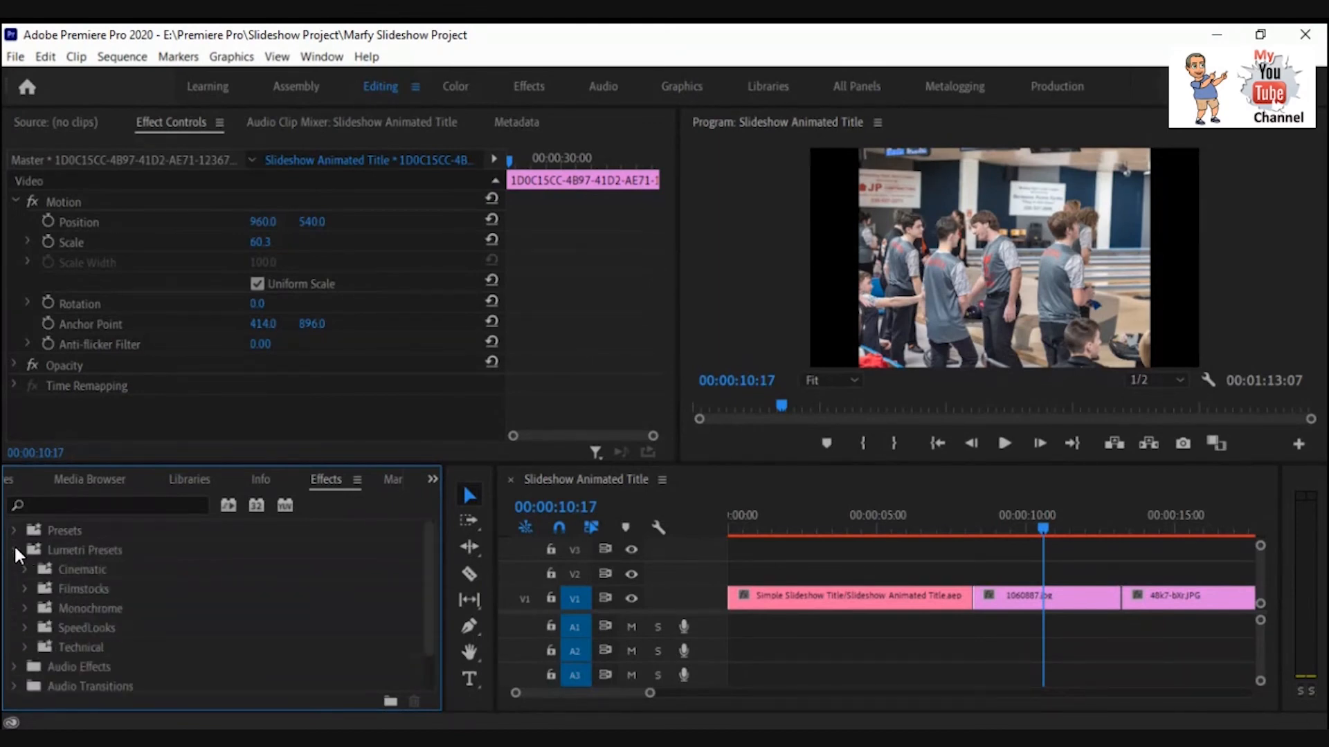
pyautogui.click(15, 549)
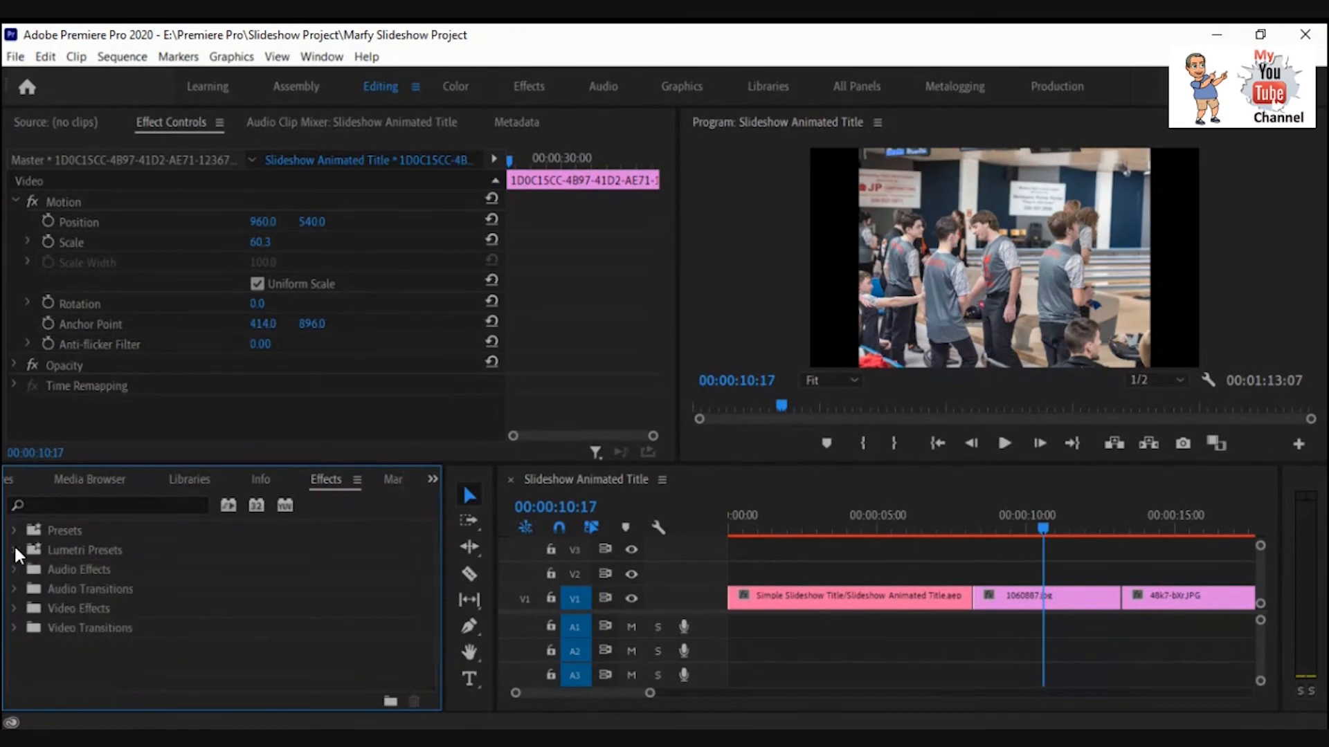
pyautogui.click(14, 569)
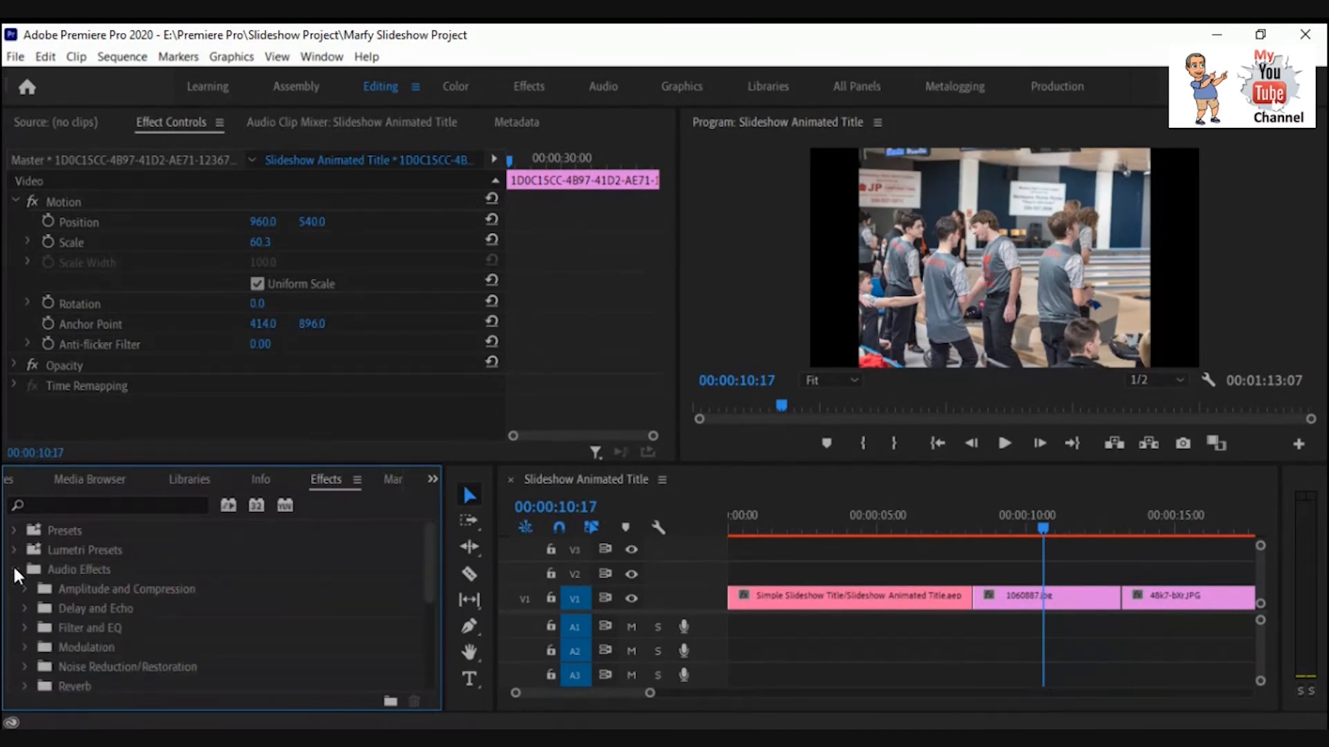
pyautogui.click(14, 570)
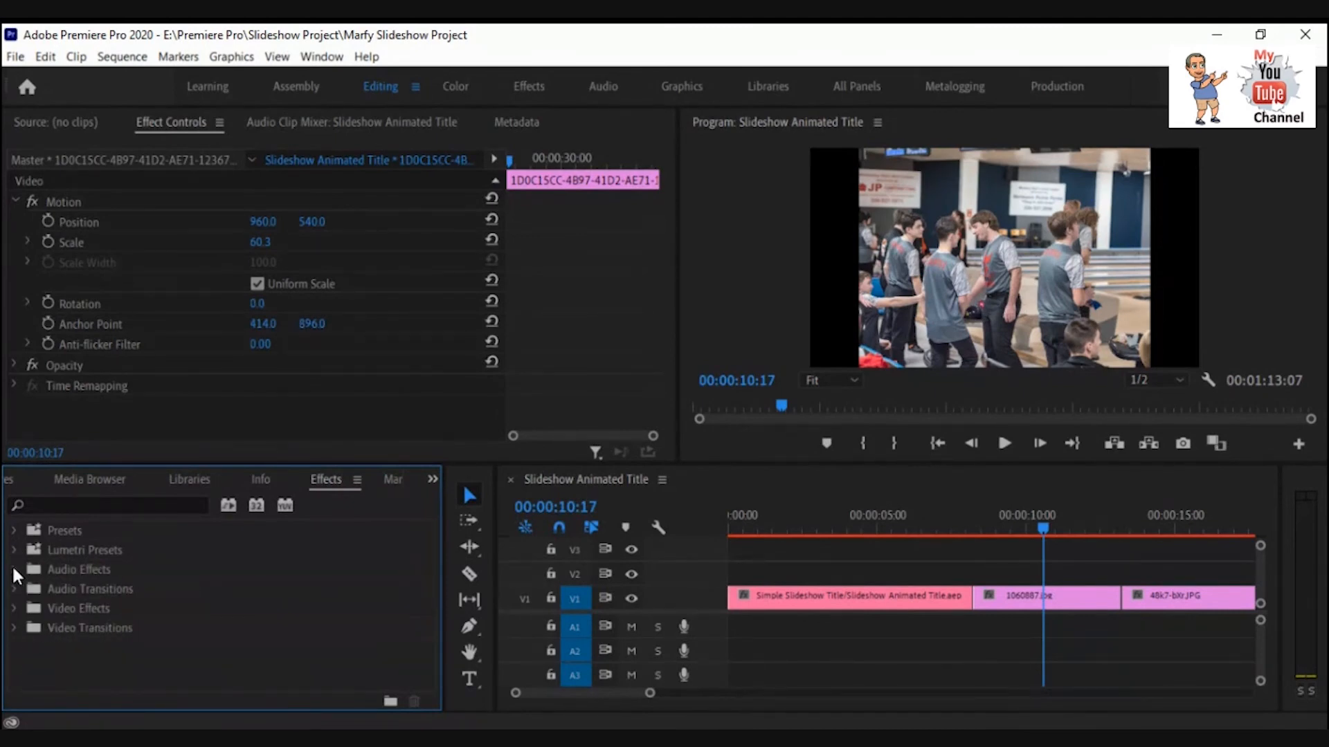
pyautogui.click(14, 626)
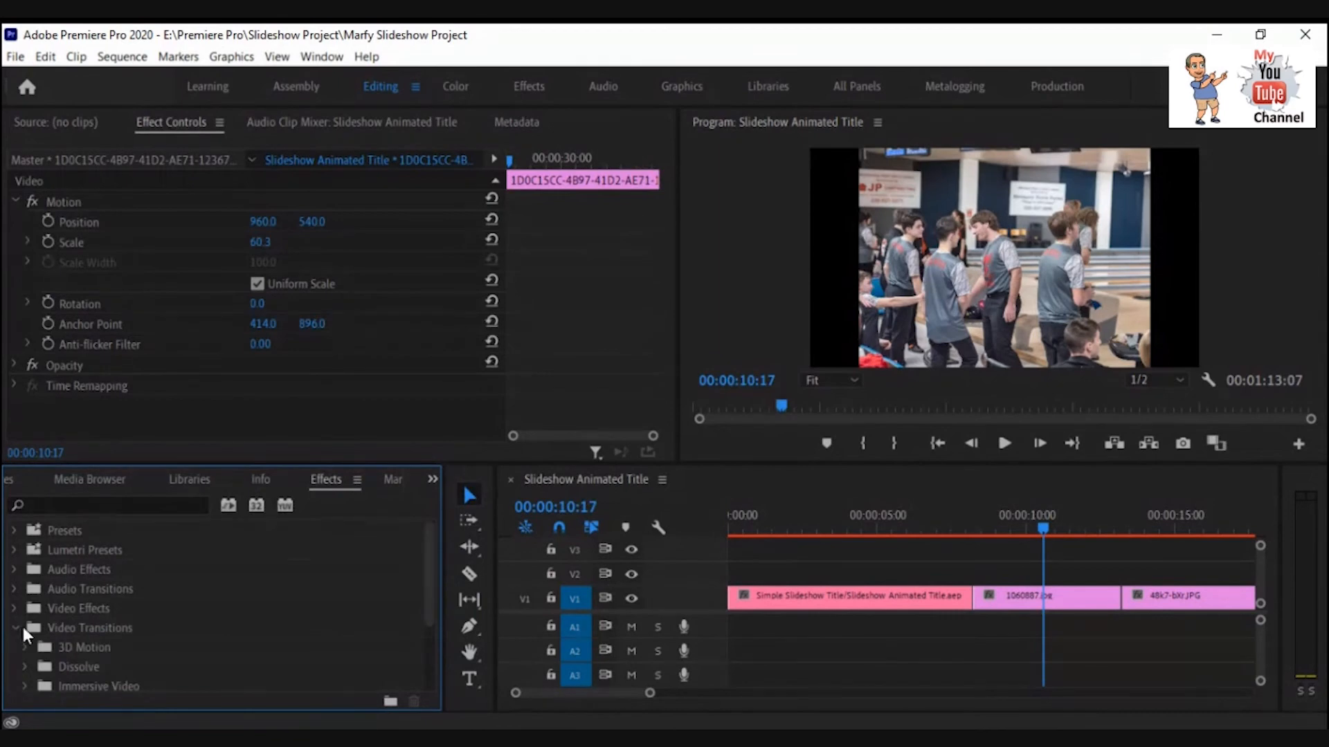
pyautogui.moveTo(429, 582); pyautogui.dragTo(410, 621)
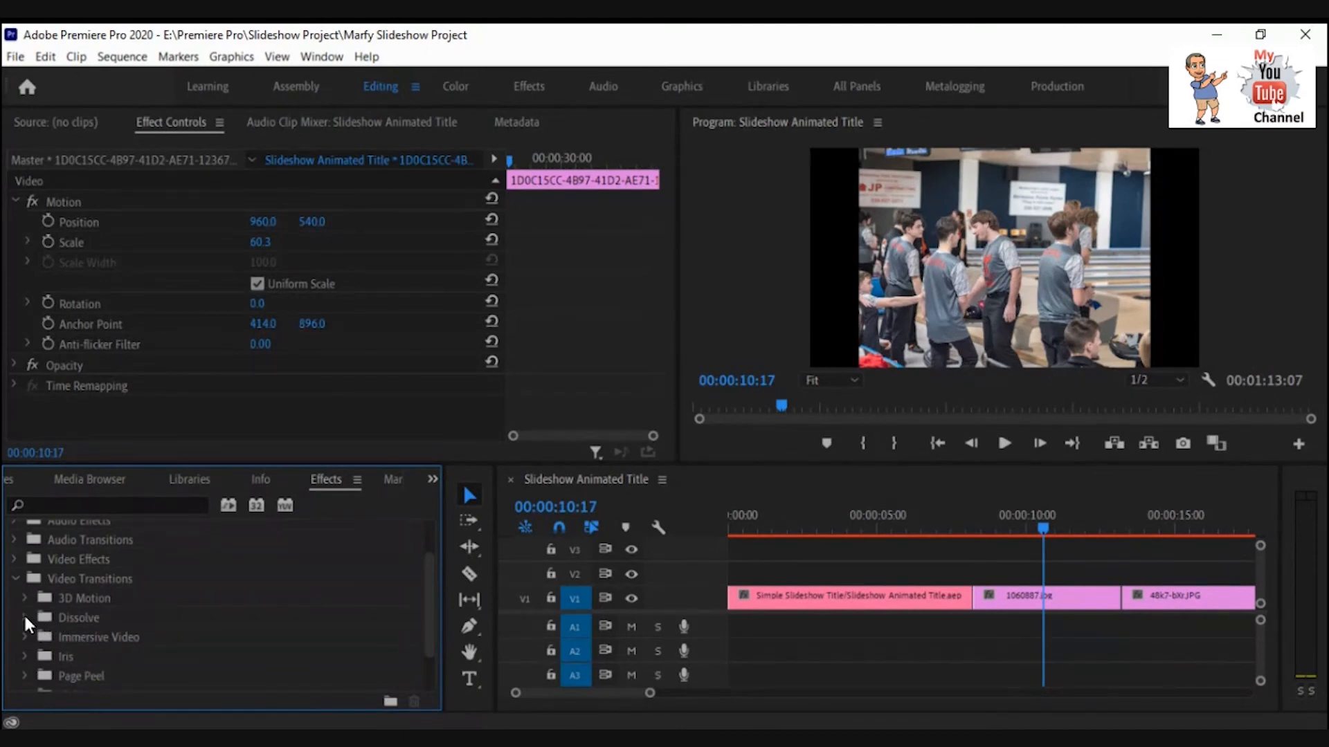
pyautogui.click(23, 613)
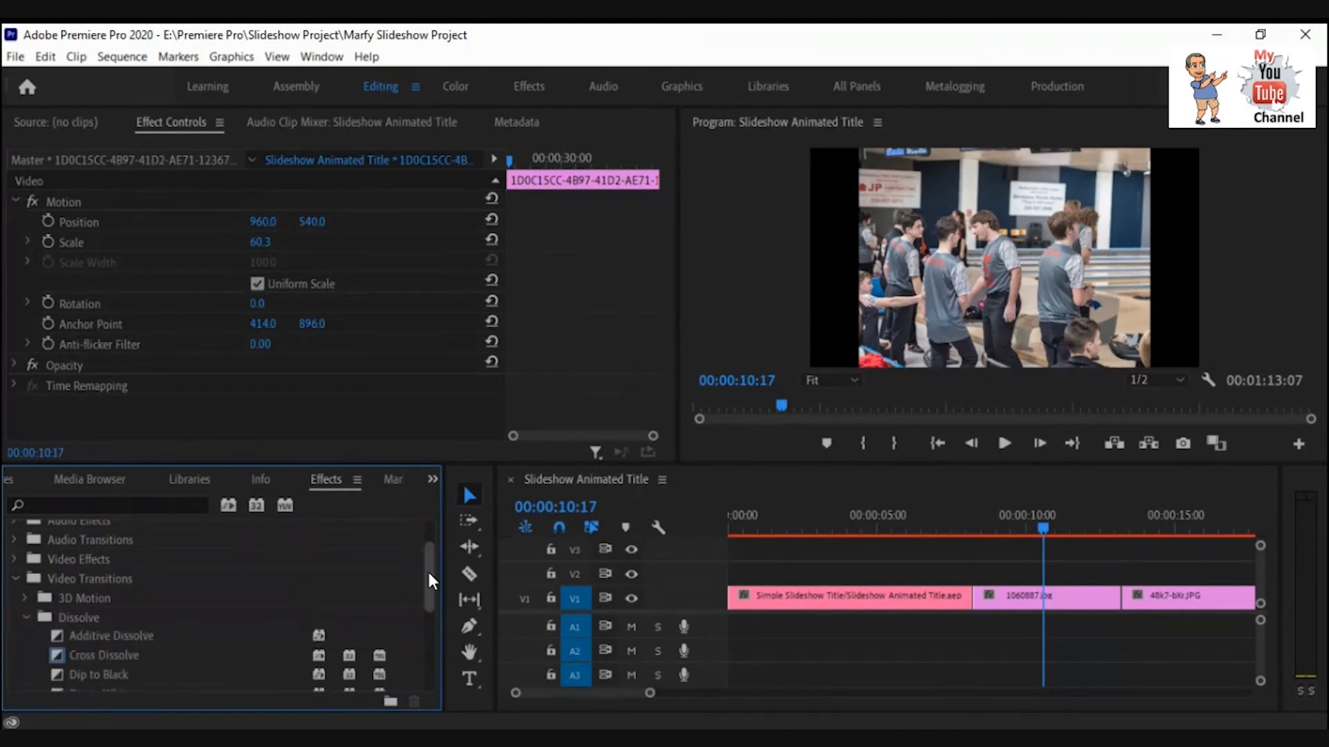
pyautogui.moveTo(422, 569); pyautogui.dragTo(422, 612)
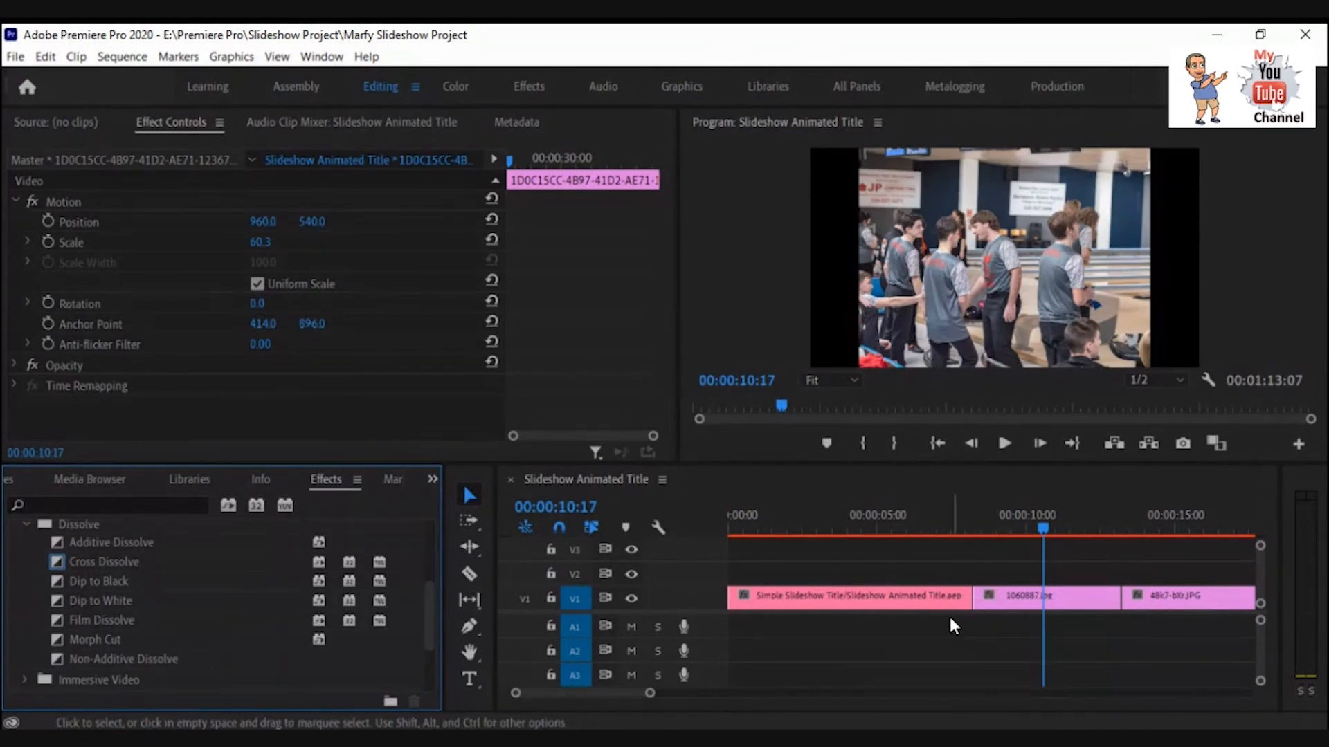
# Apply Cross Dissolve to the edit points after the animated title and after 1060887.jpg.
pyautogui.moveTo(1043, 532); pyautogui.dragTo(996, 523)
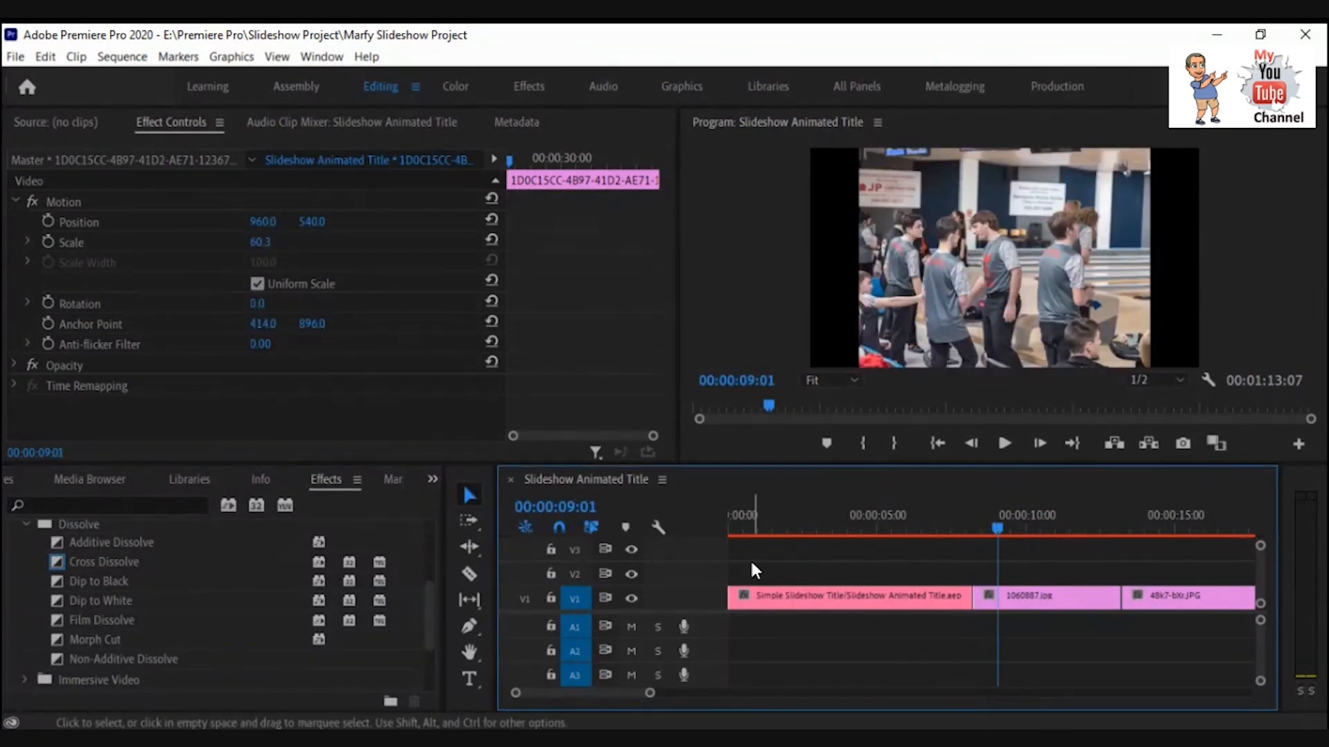
pyautogui.moveTo(54, 566); pyautogui.dragTo(967, 599)
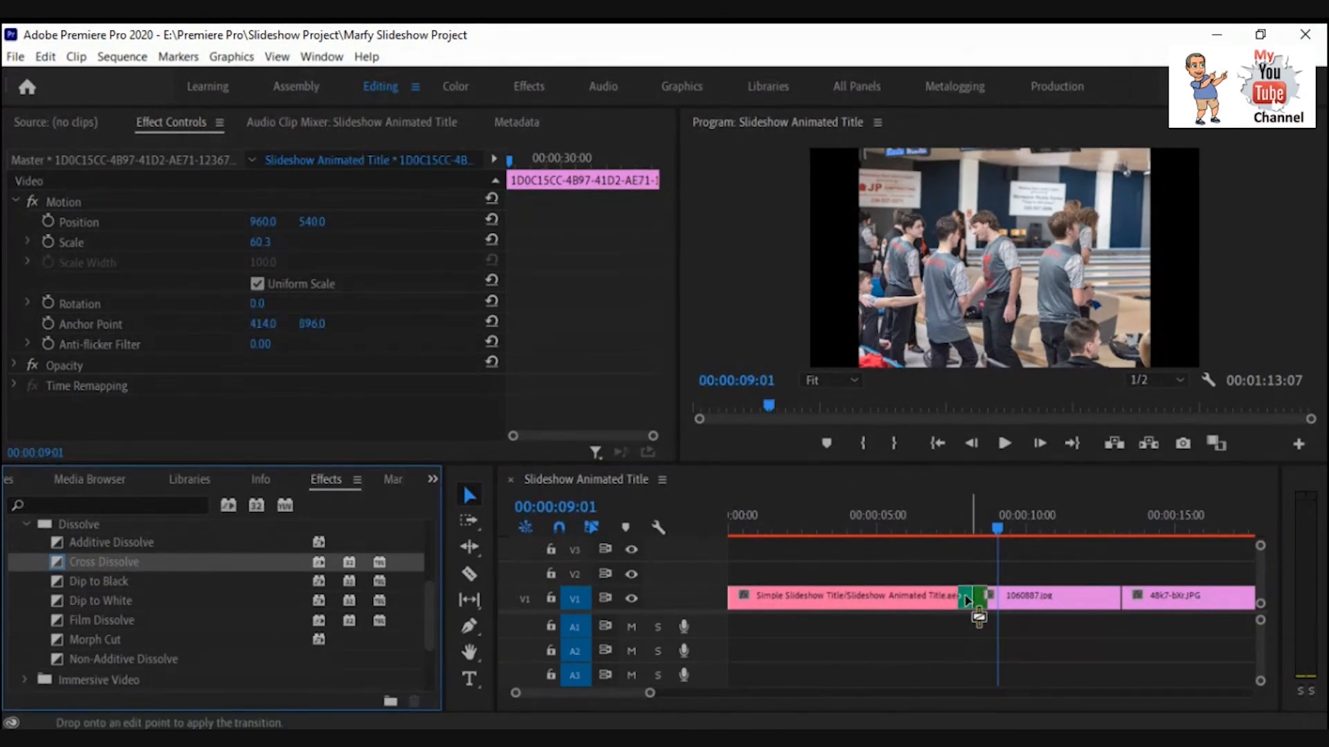
pyautogui.moveTo(967, 600); pyautogui.dragTo(958, 600)
pyautogui.moveTo(959, 600); pyautogui.dragTo(980, 598)
pyautogui.moveTo(980, 600); pyautogui.dragTo(974, 608)
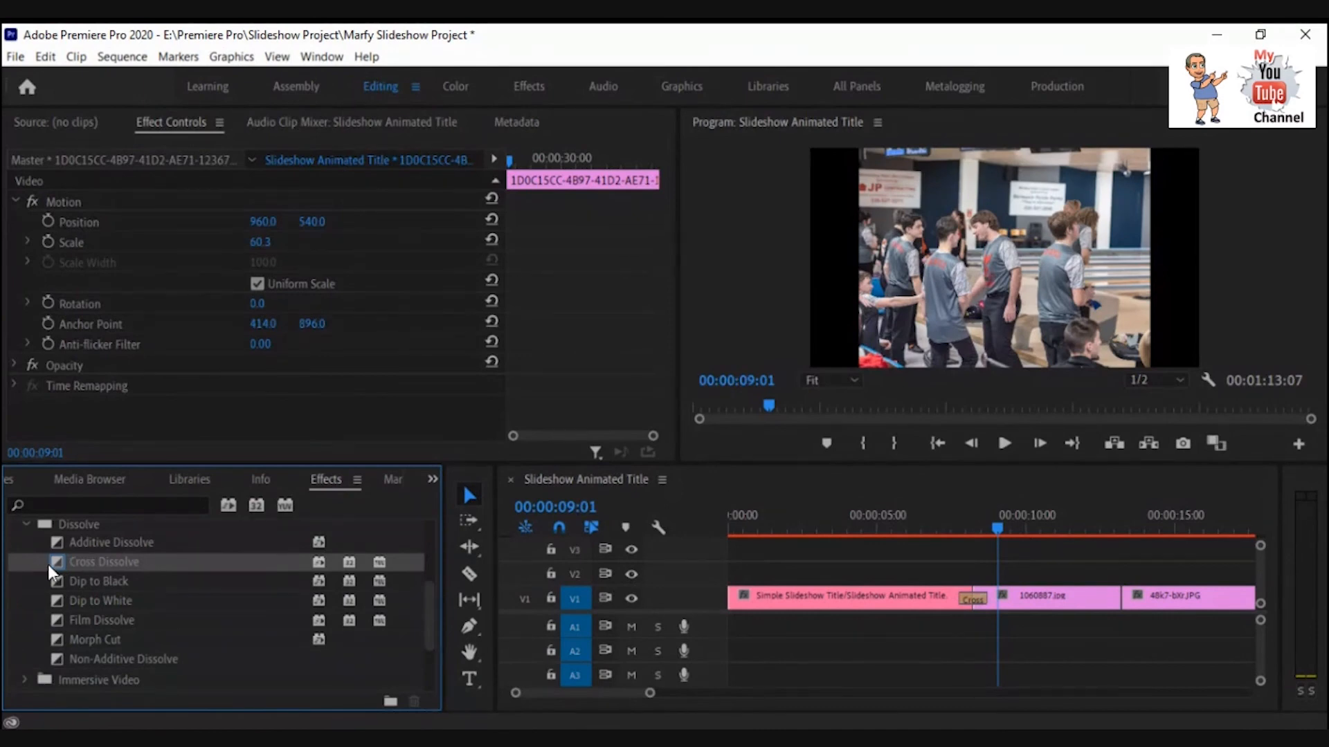
pyautogui.moveTo(53, 562); pyautogui.dragTo(1122, 601)
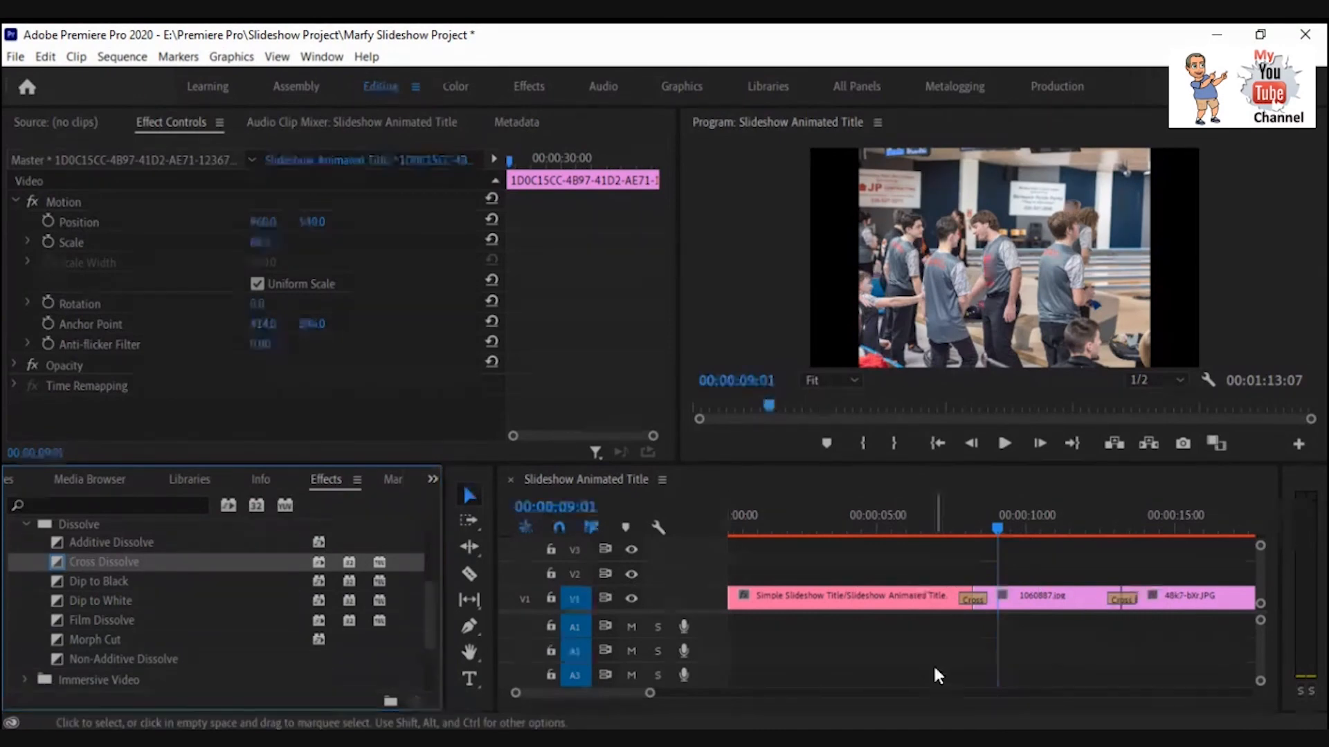
# Apply the Page Peel transition to the edit point between 48k7-bXr.JPG and the following picture.
pyautogui.click(997, 530)
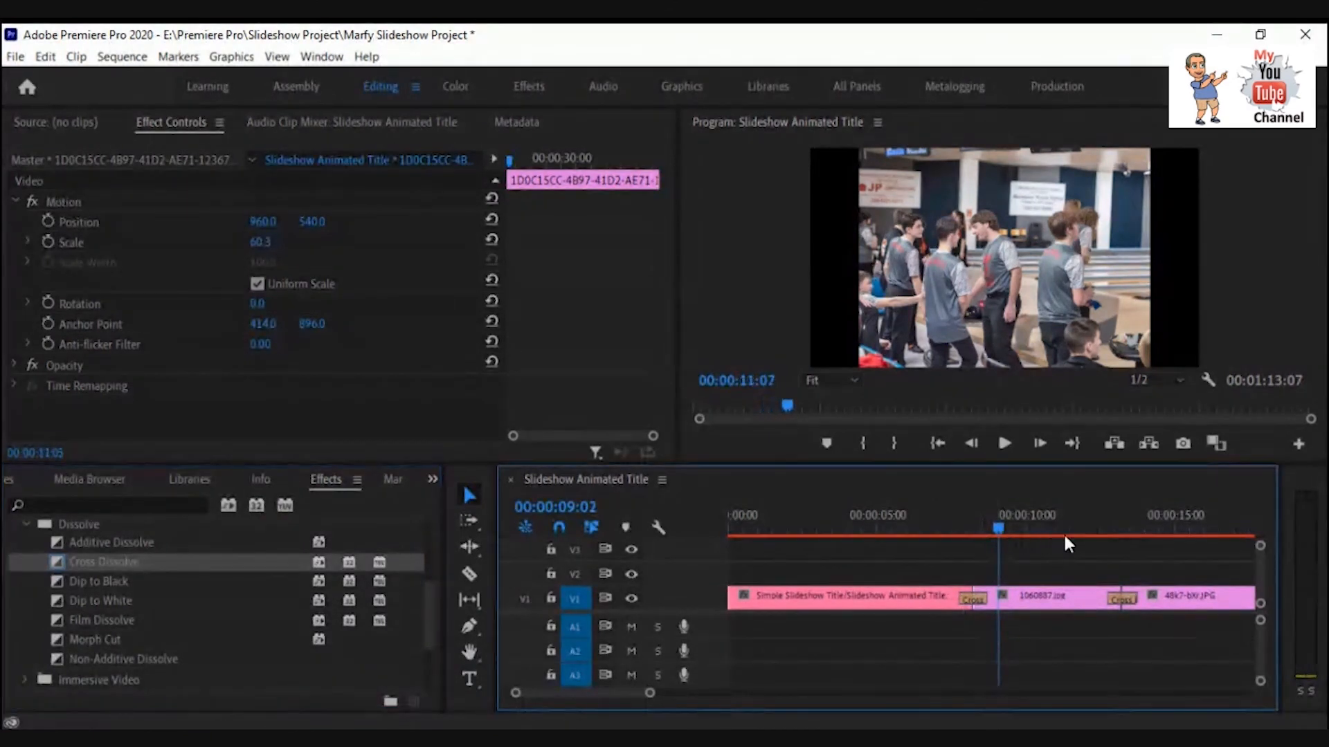
pyautogui.click(1131, 529)
pyautogui.moveTo(1132, 529); pyautogui.dragTo(1096, 525)
pyautogui.click(1214, 528)
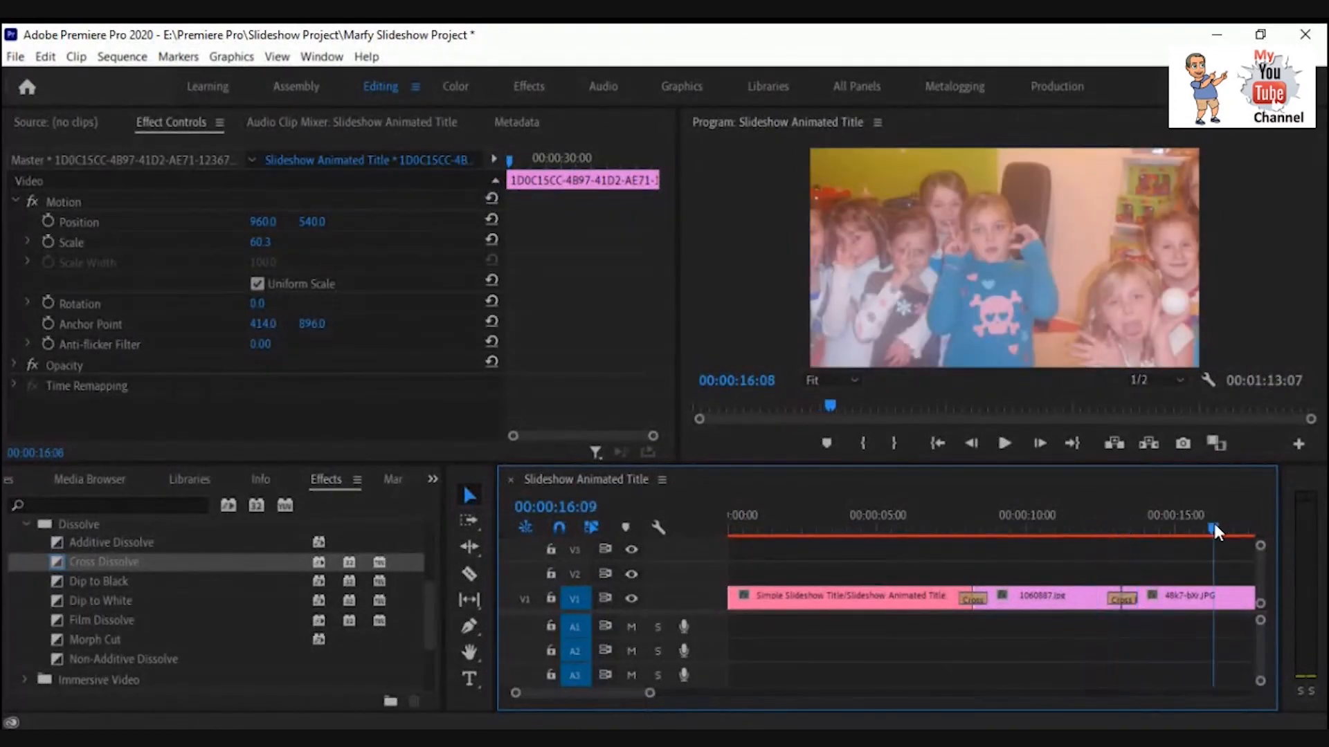
pyautogui.moveTo(1218, 529); pyautogui.dragTo(1157, 533)
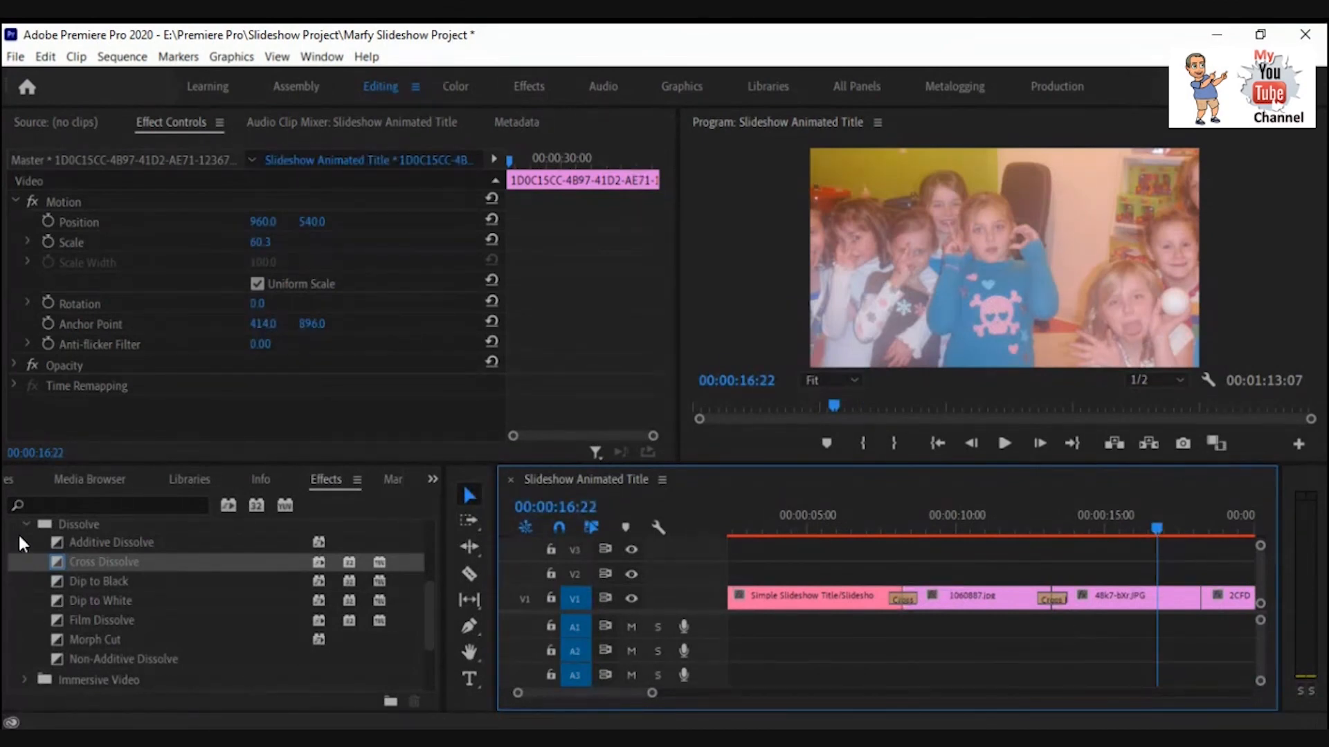
pyautogui.click(24, 523)
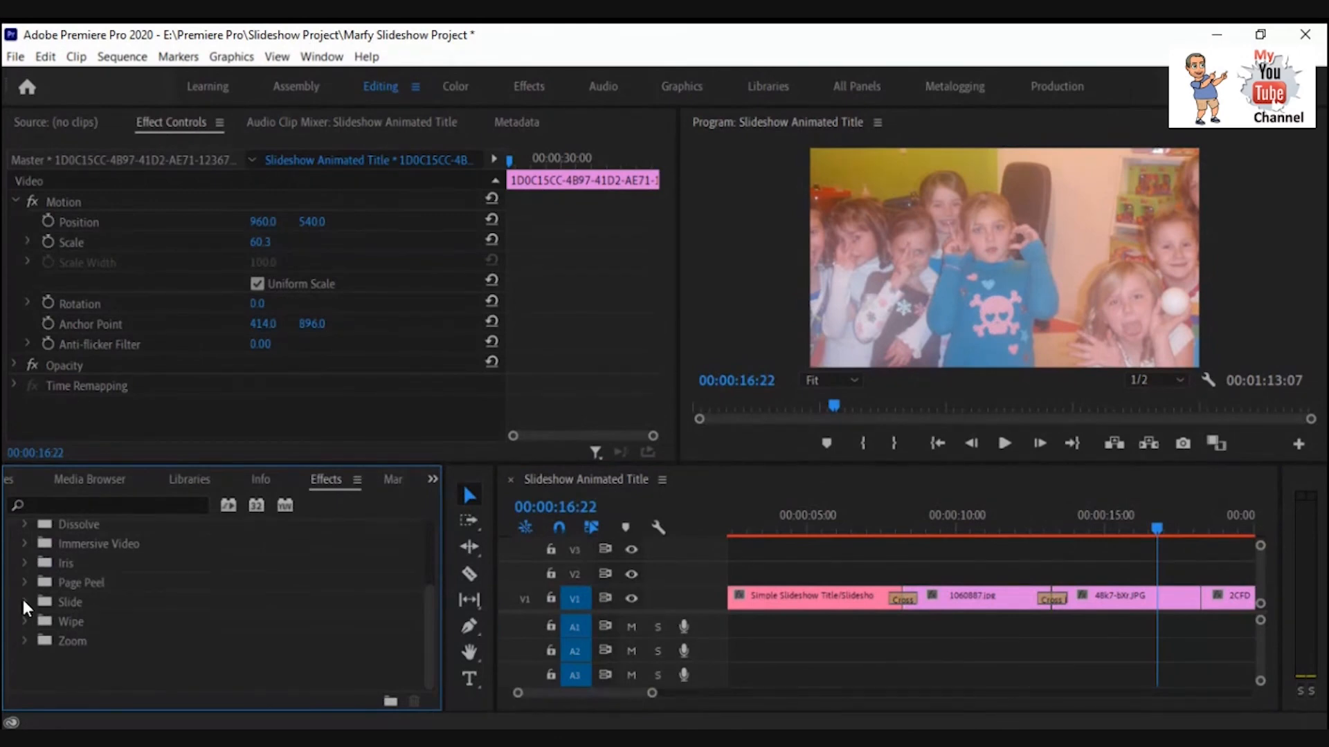
pyautogui.click(24, 586)
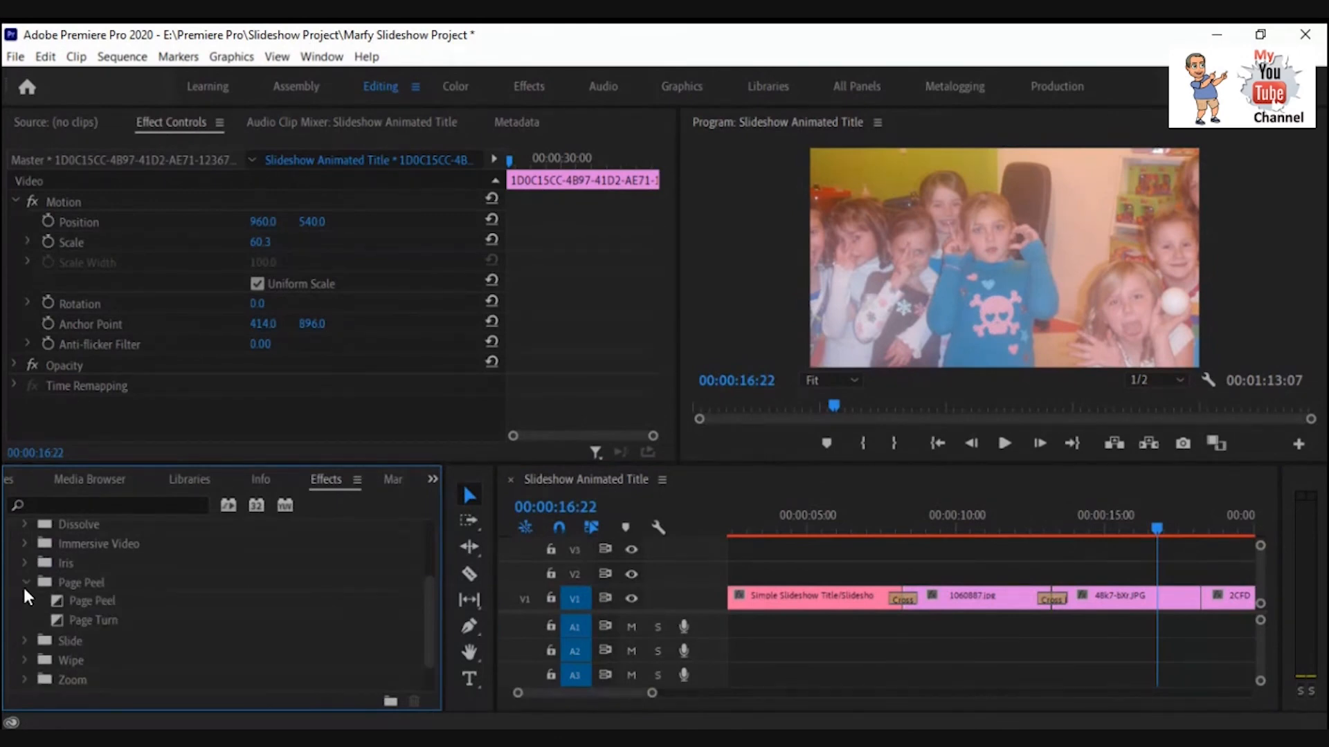
pyautogui.click(66, 601)
pyautogui.moveTo(66, 601); pyautogui.dragTo(1197, 606)
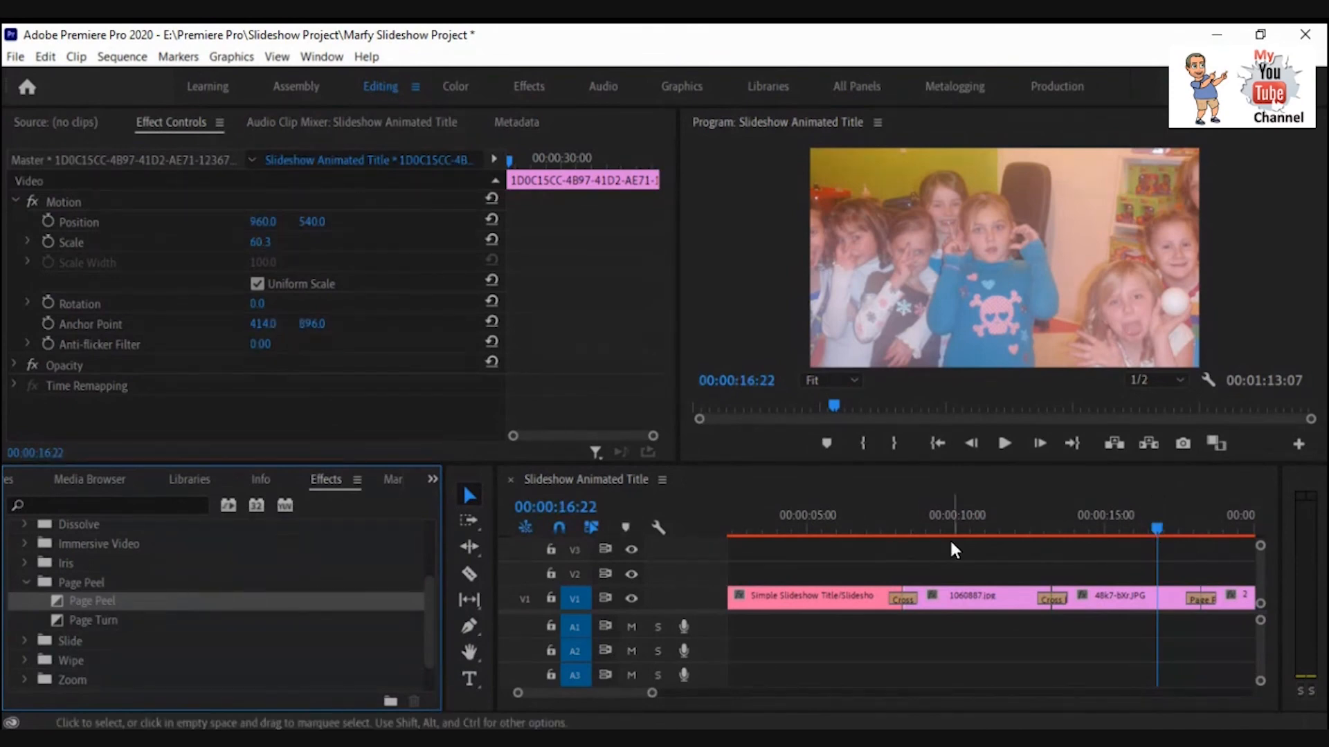
pyautogui.moveTo(1156, 526)
pyautogui.mouseDown()
pyautogui.moveTo(1219, 527)
pyautogui.moveTo(1170, 530)
pyautogui.mouseUp()
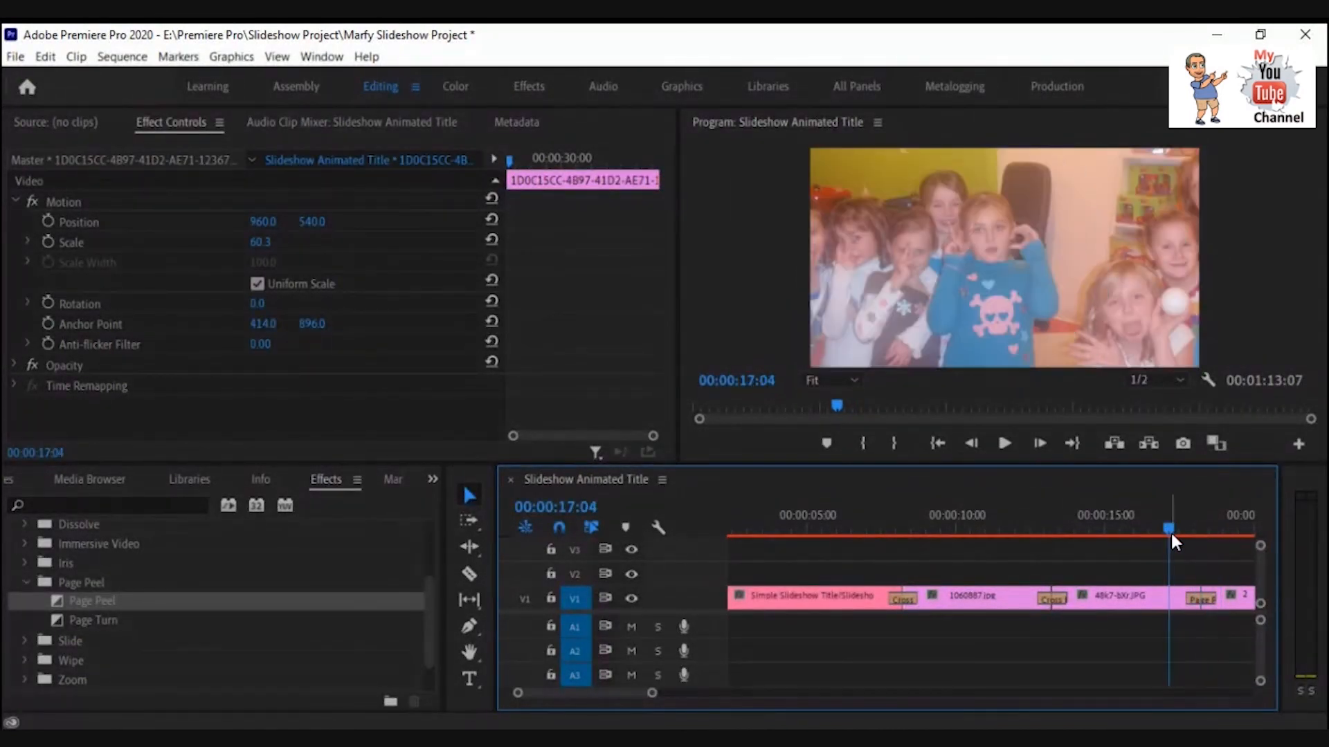
pyautogui.click(1197, 600)
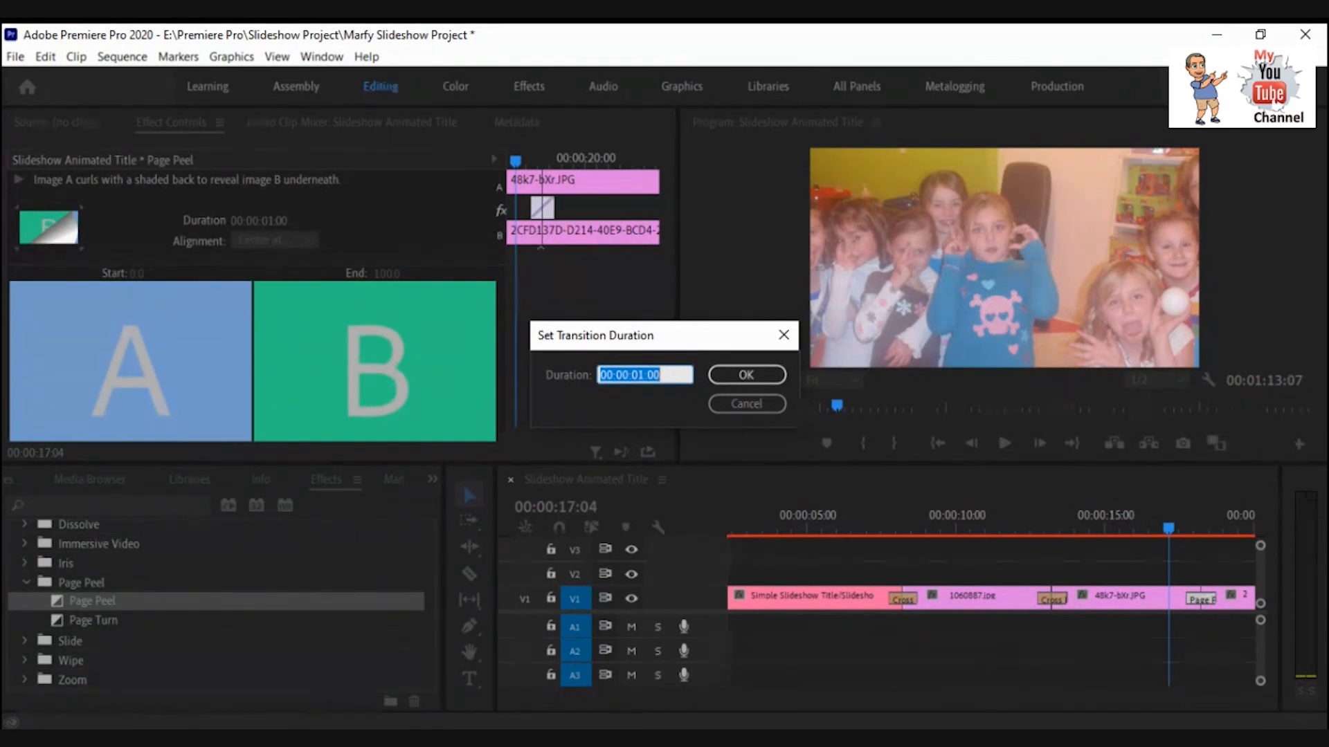
pyautogui.click(734, 407)
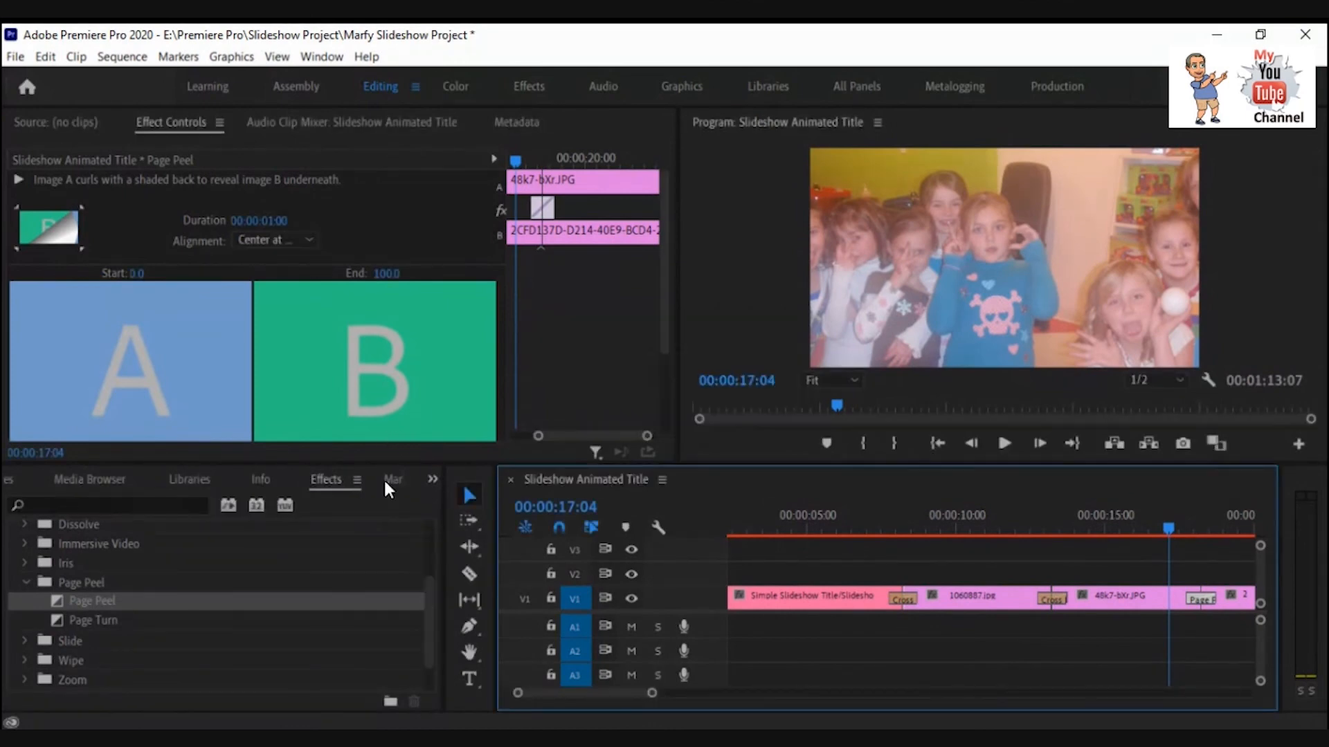
pyautogui.click(78, 209)
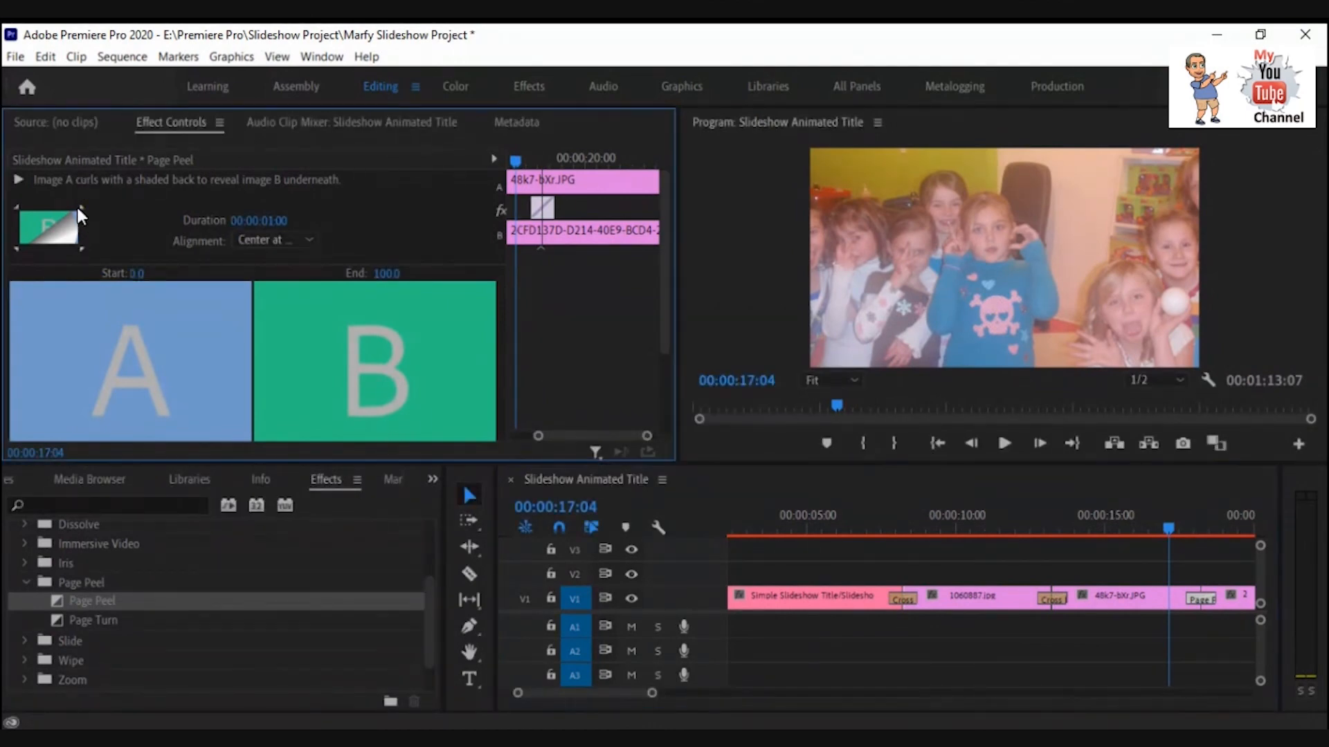
pyautogui.click(70, 123)
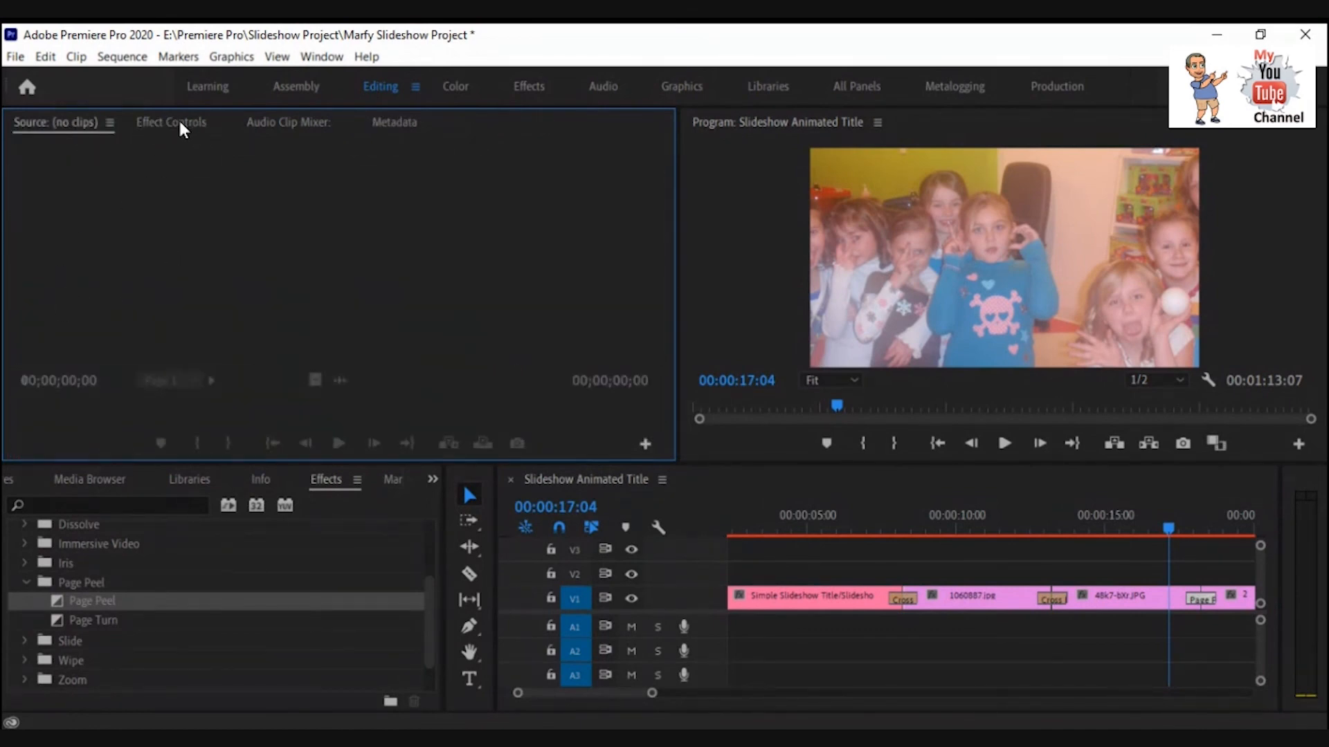
pyautogui.click(180, 126)
pyautogui.click(70, 122)
pyautogui.click(19, 583)
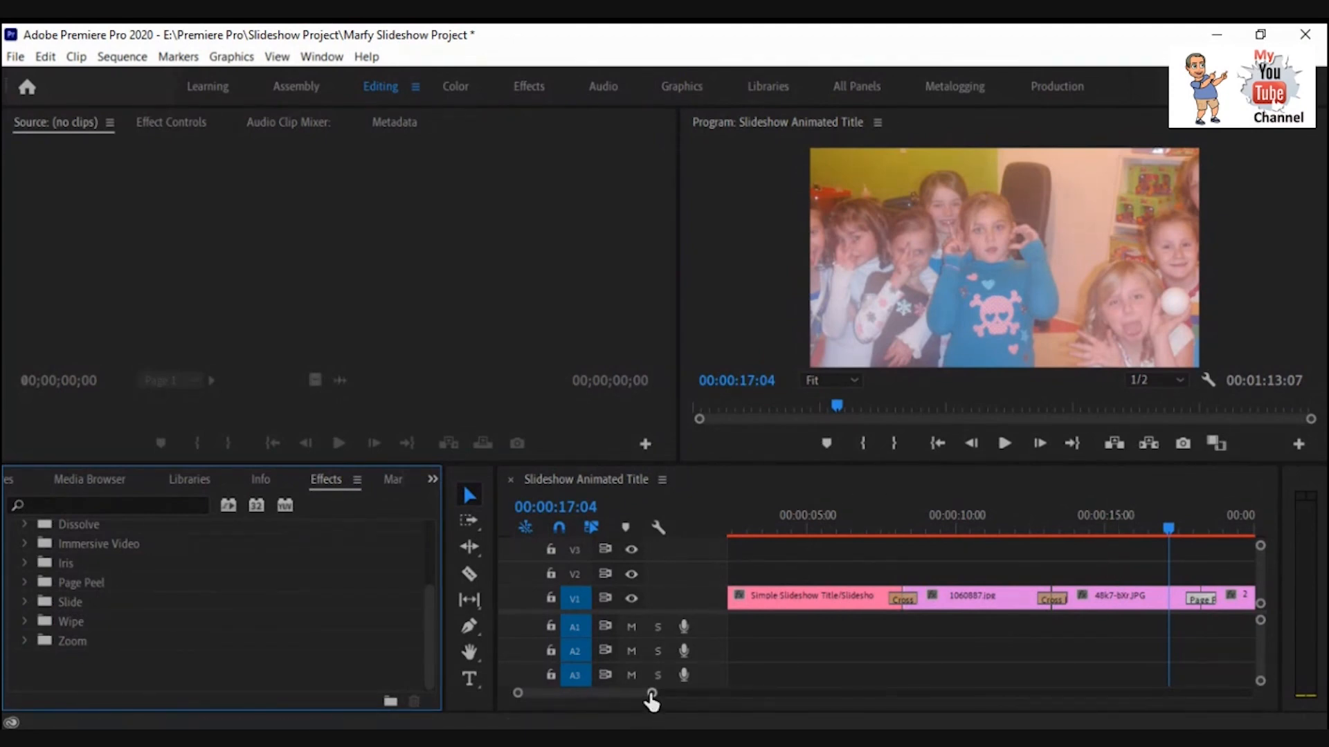
# Apply Cross Dissolve to the end of the final 2020 group photo.jpeg clip.
pyautogui.moveTo(652, 694); pyautogui.dragTo(973, 703)
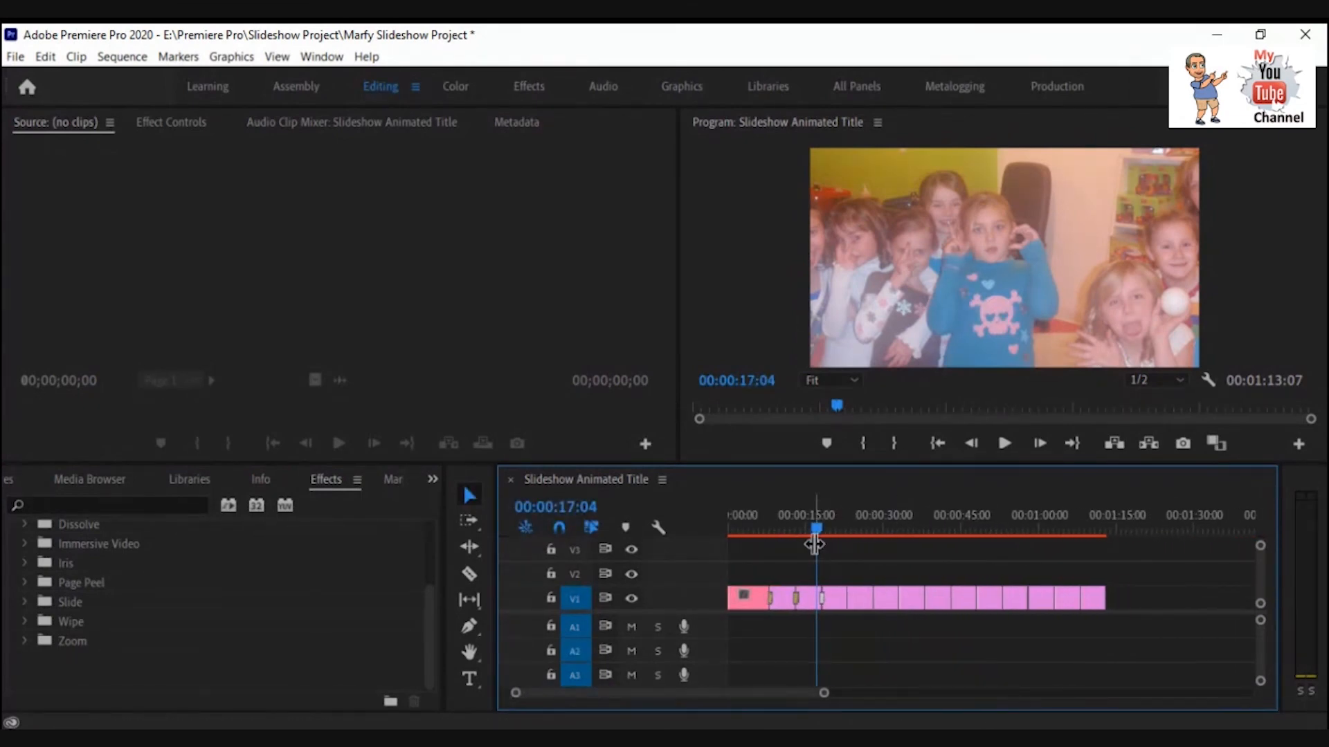
pyautogui.moveTo(817, 532); pyautogui.dragTo(1091, 529)
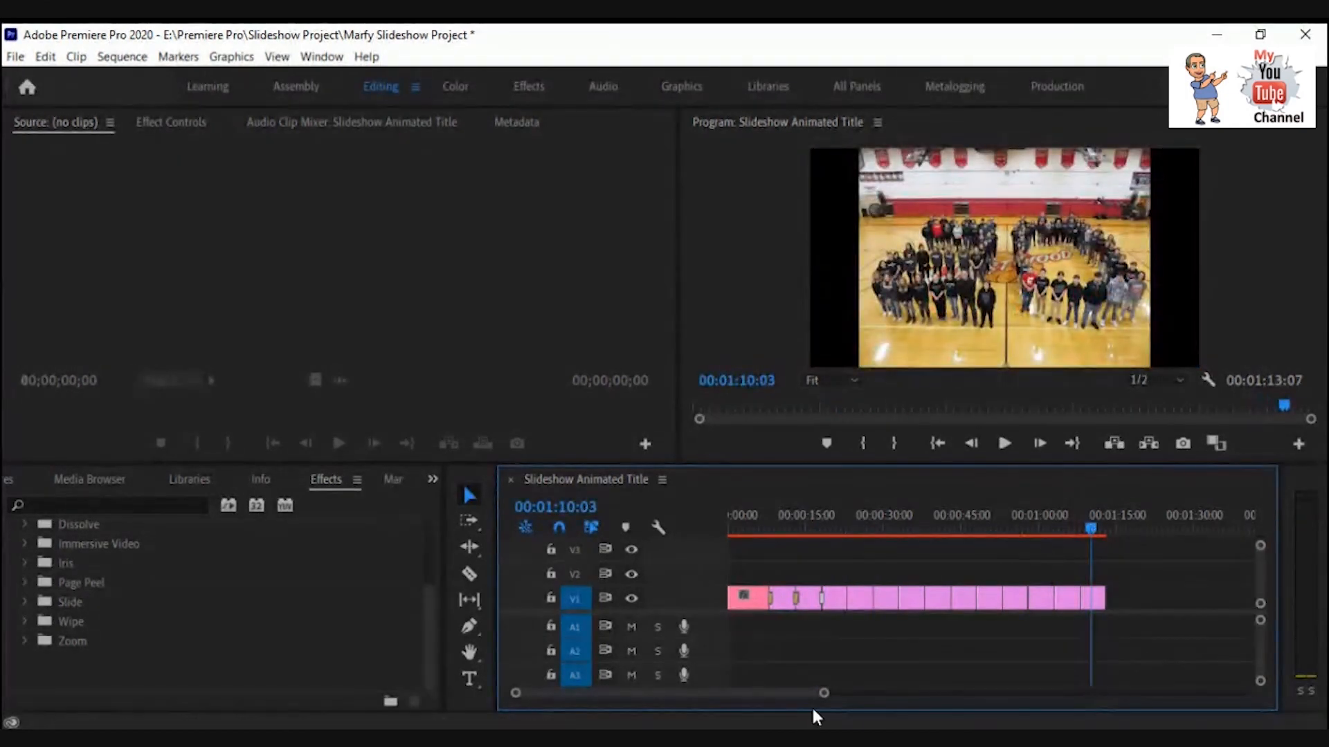
pyautogui.moveTo(821, 700); pyautogui.dragTo(717, 706)
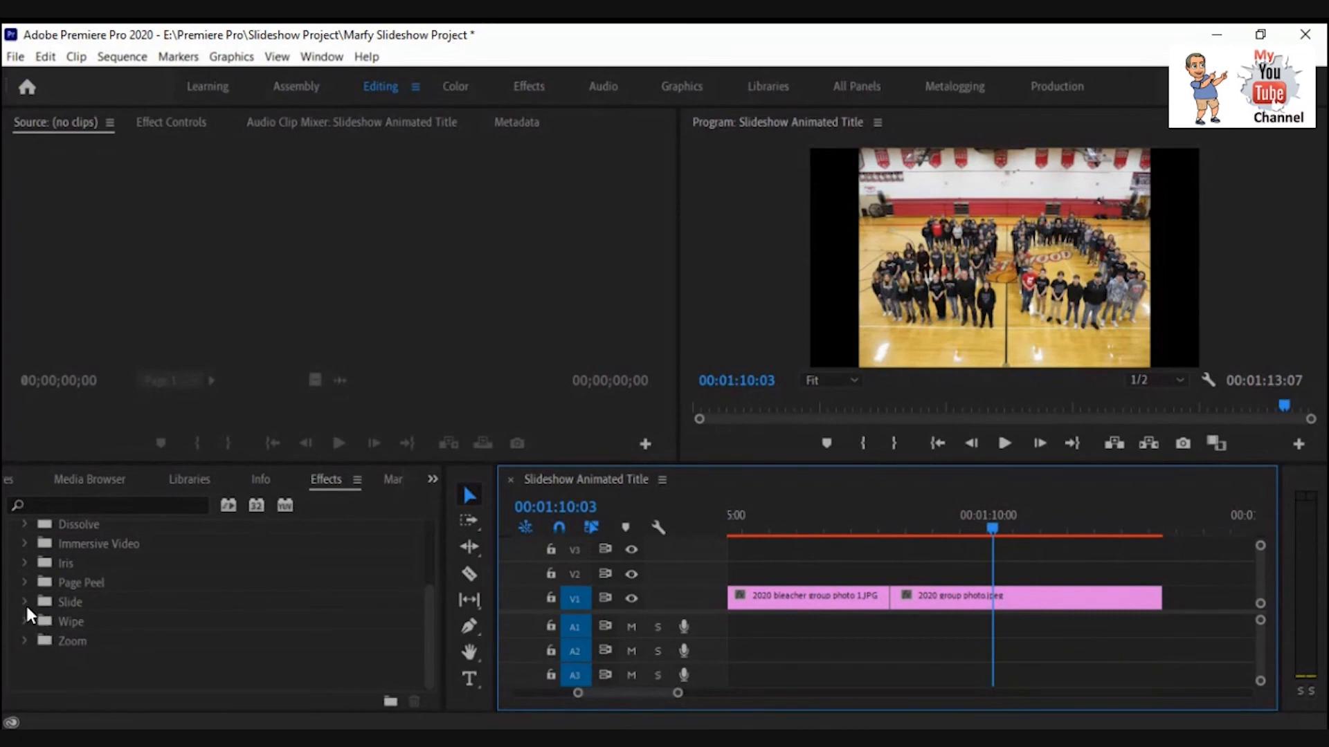
pyautogui.click(21, 524)
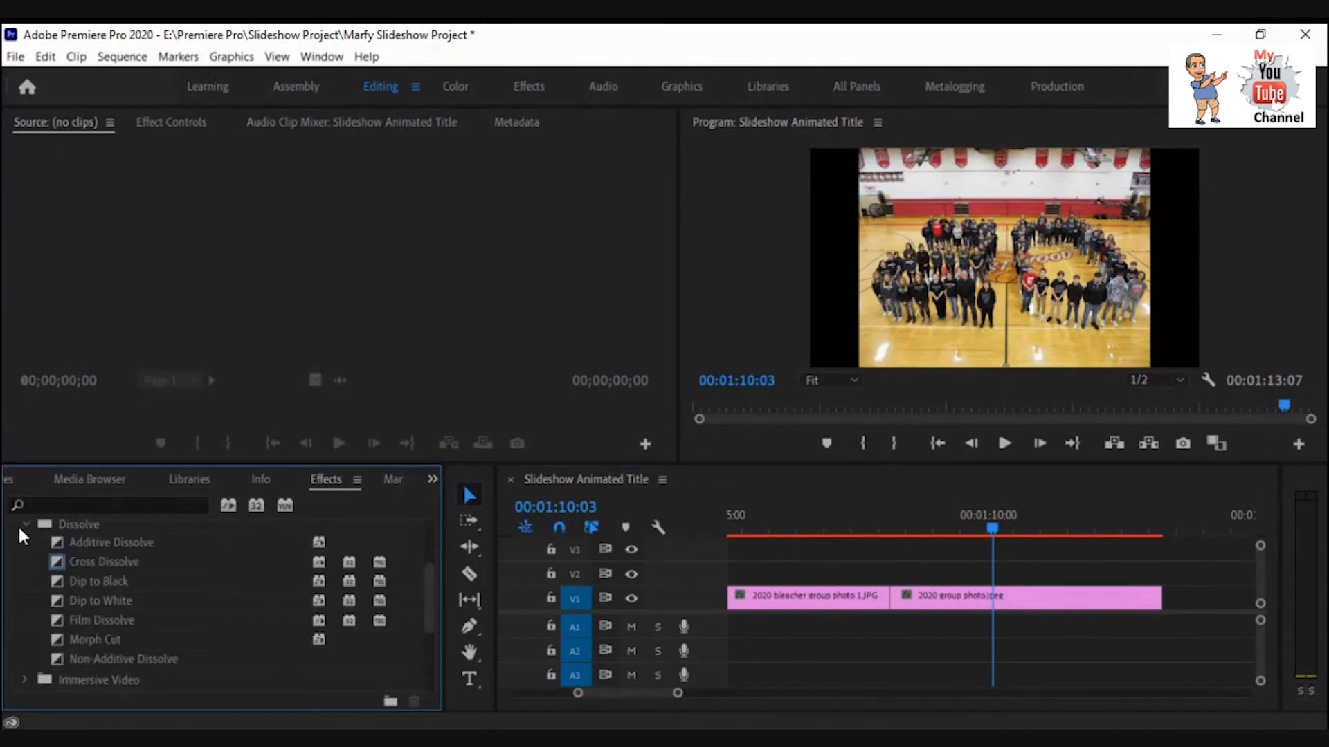
pyautogui.click(80, 566)
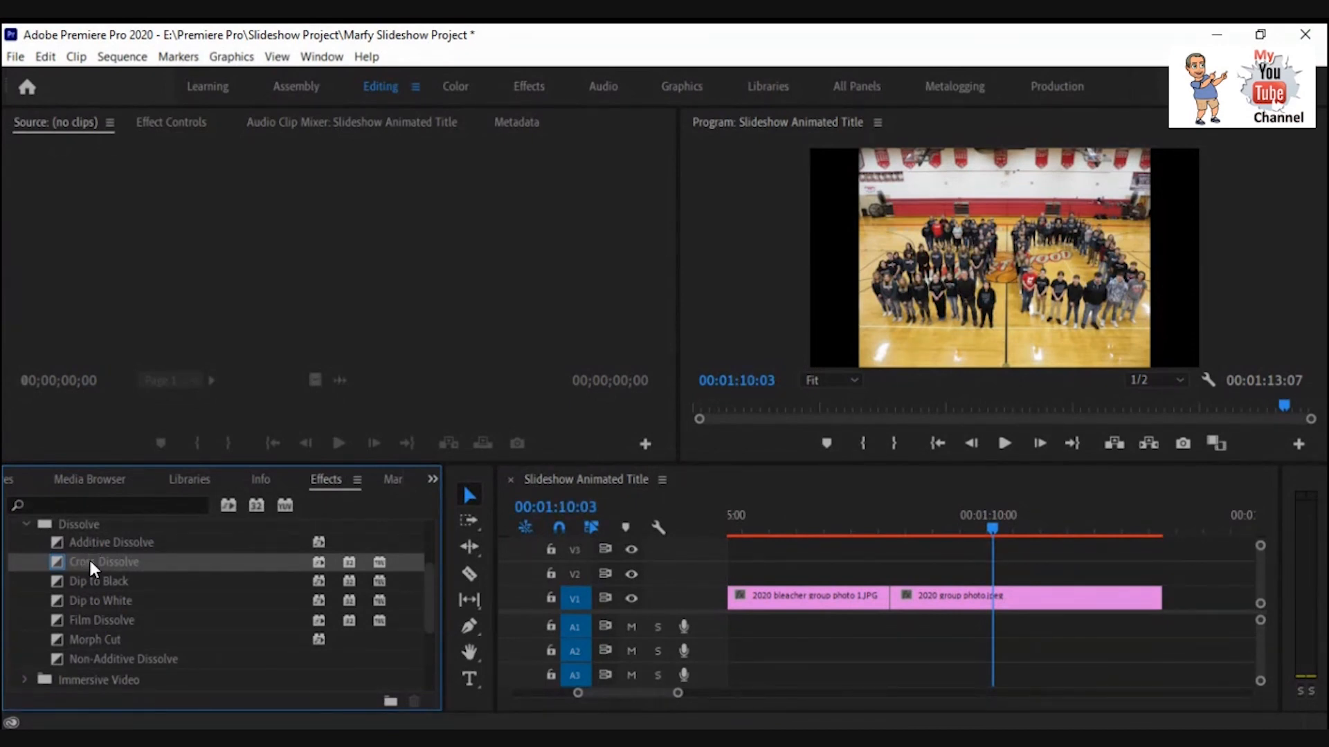
pyautogui.moveTo(89, 559); pyautogui.dragTo(1155, 600)
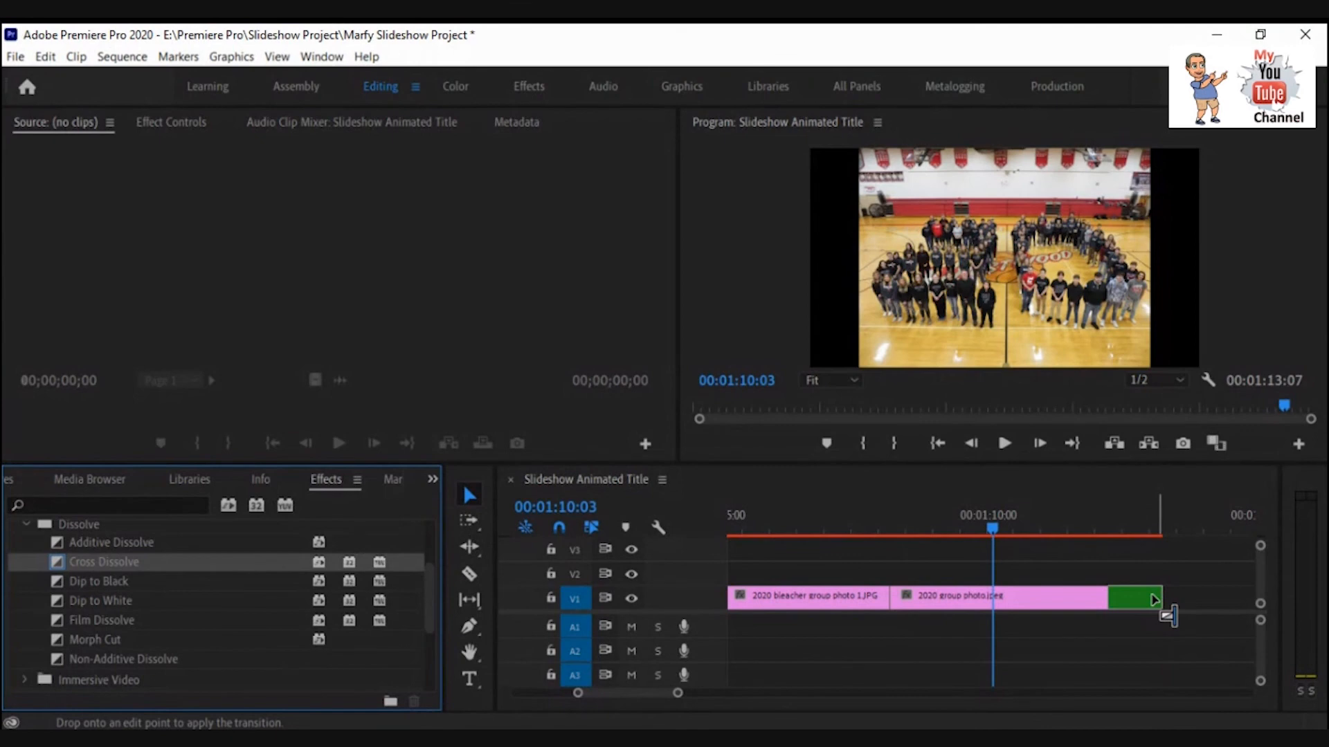
pyautogui.moveTo(1153, 596)
pyautogui.mouseDown()
pyautogui.moveTo(1171, 593)
pyautogui.moveTo(1154, 599)
pyautogui.mouseUp()
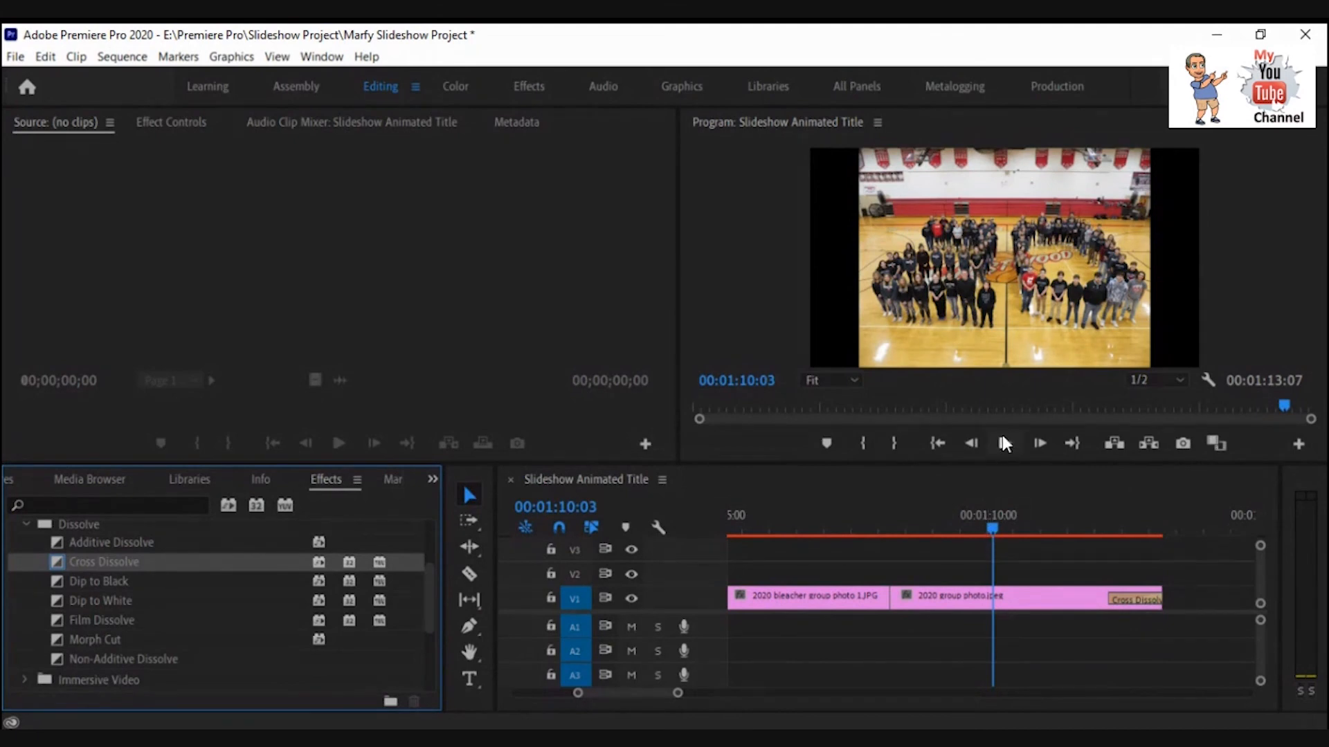
# Play back the sequence from the start to preview the transitions.
pyautogui.click(1002, 437)
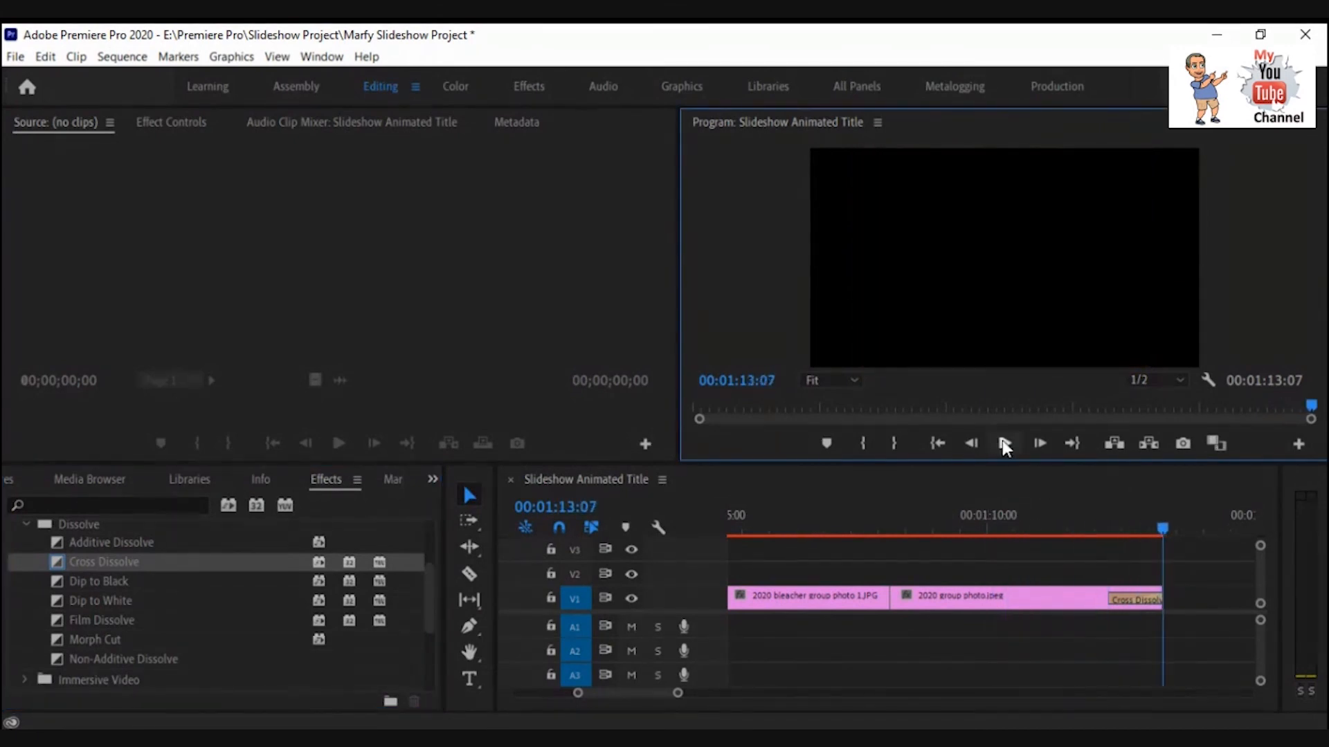
pyautogui.click(1006, 442)
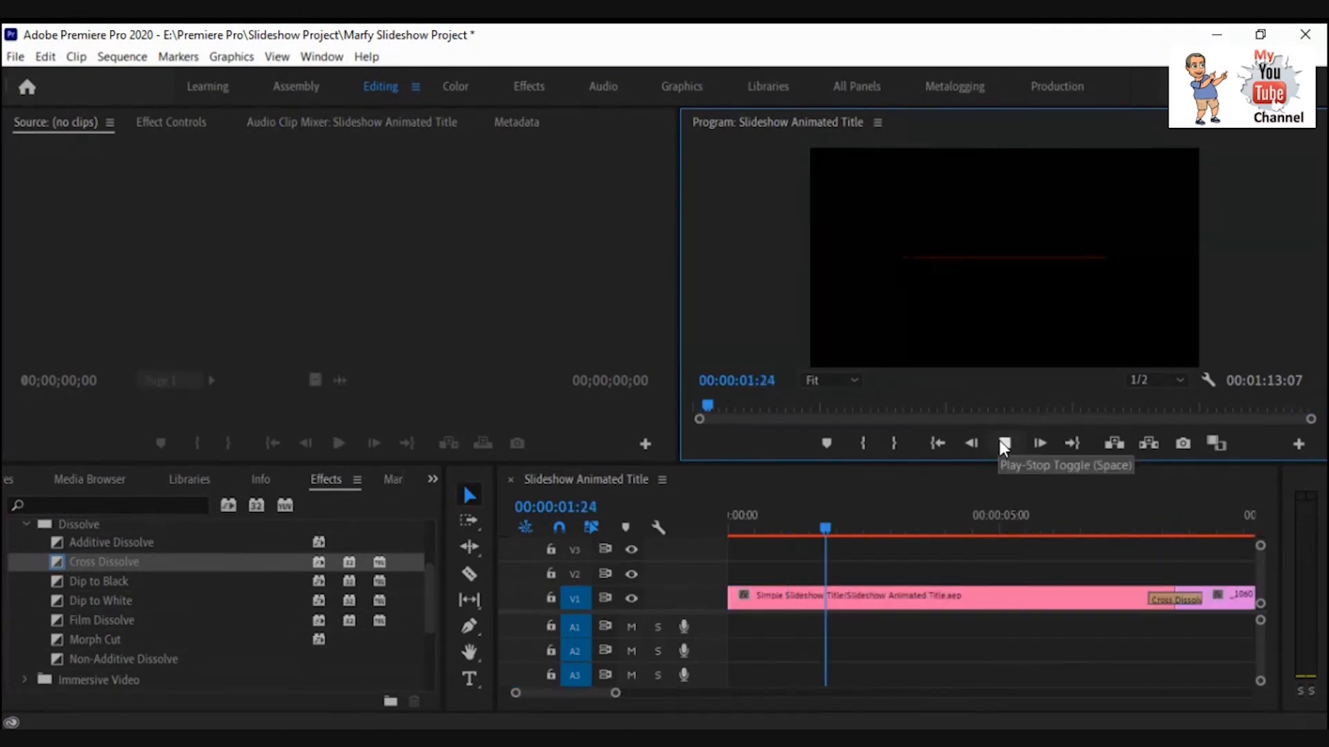
pyautogui.click(1004, 444)
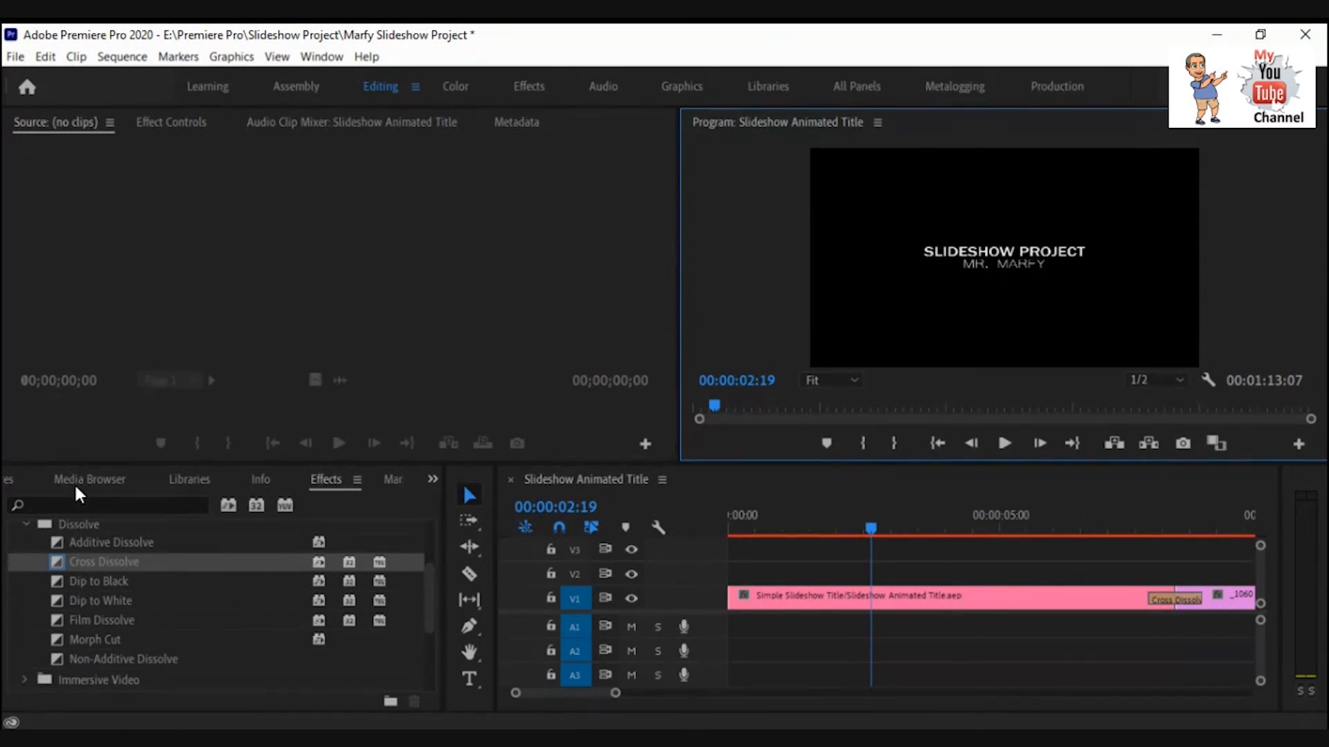
# Return to the Still Pictures bin and scroll through its pictures.
pyautogui.click(74, 483)
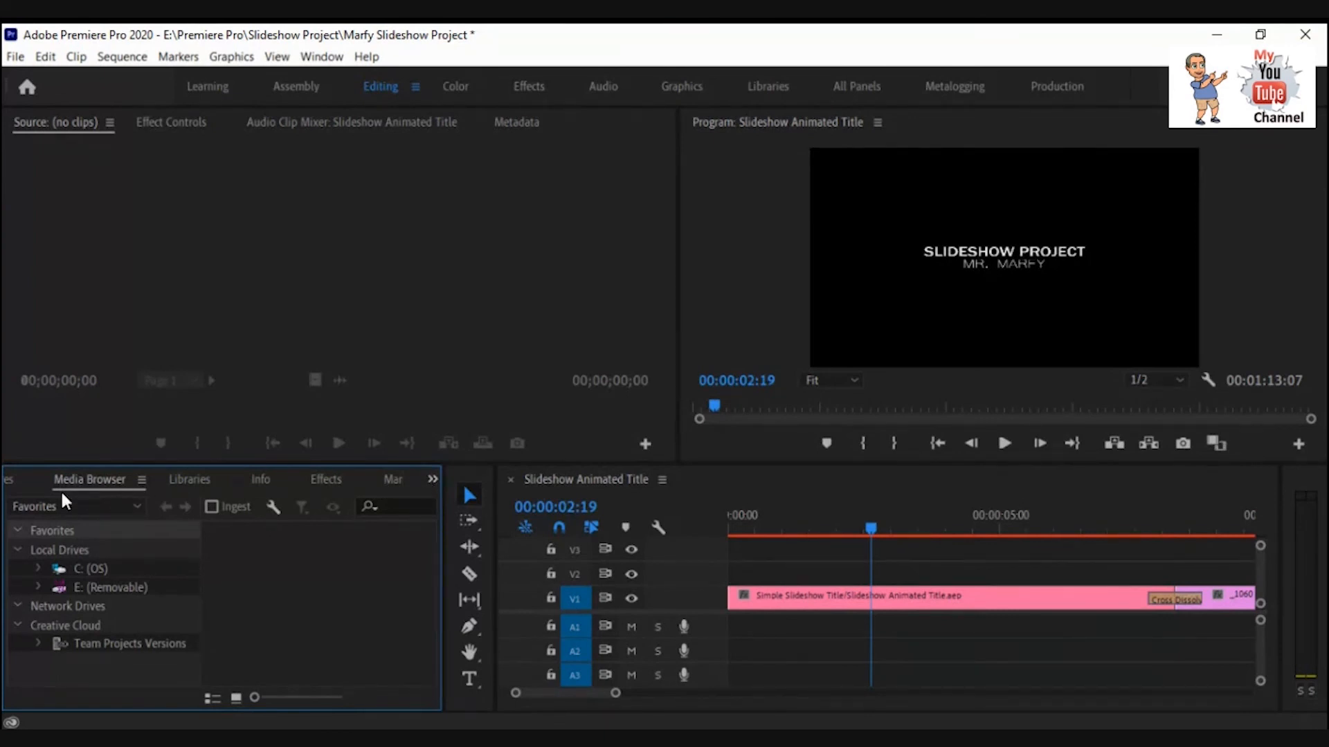
pyautogui.click(18, 484)
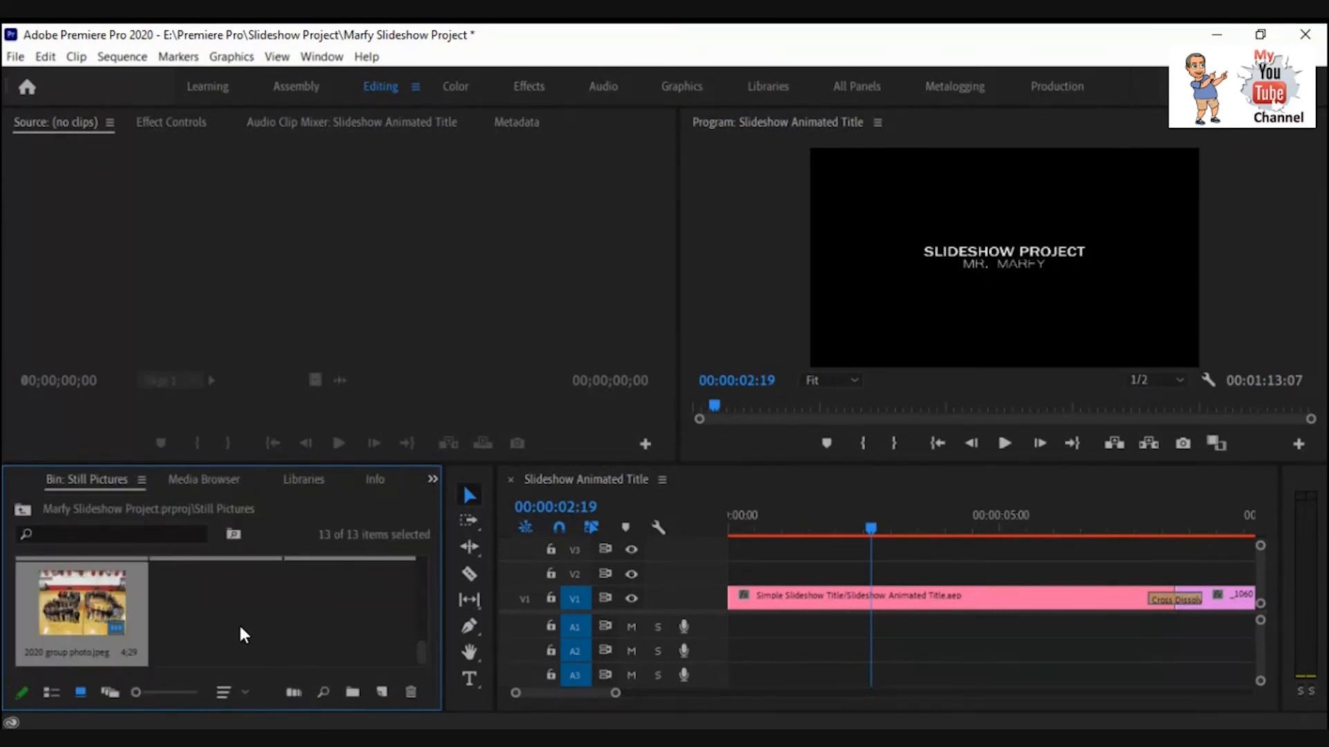
pyautogui.scroll(5, 239, 634)
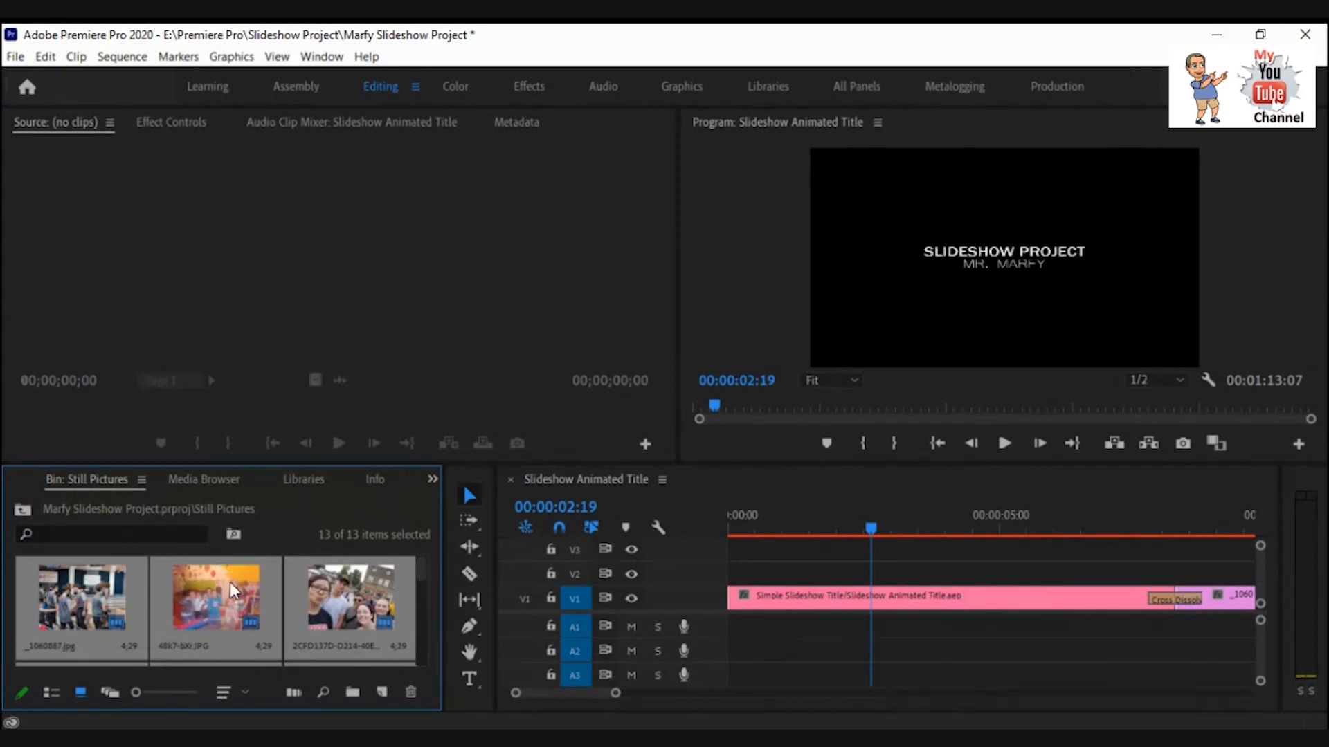